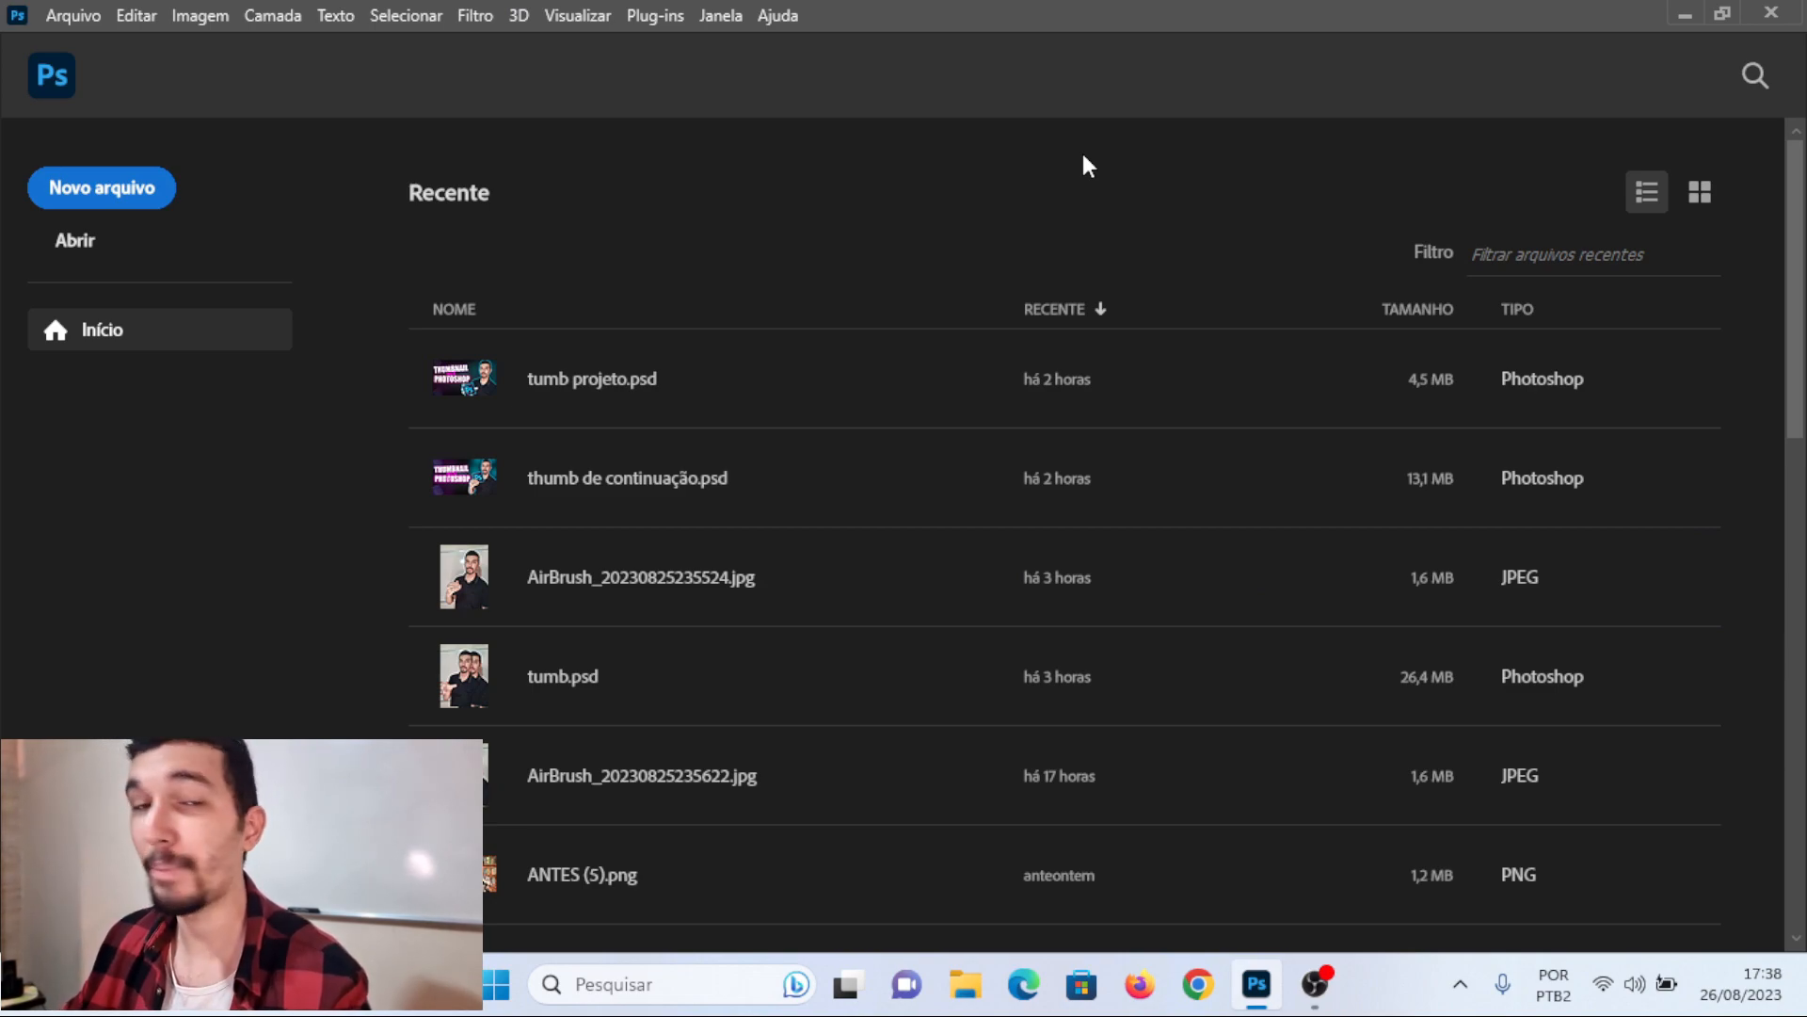
- Create a 1280 x 720 px RGB document at 150 pixels per inch with a white background and unlock its background layer
left_click(106, 191)
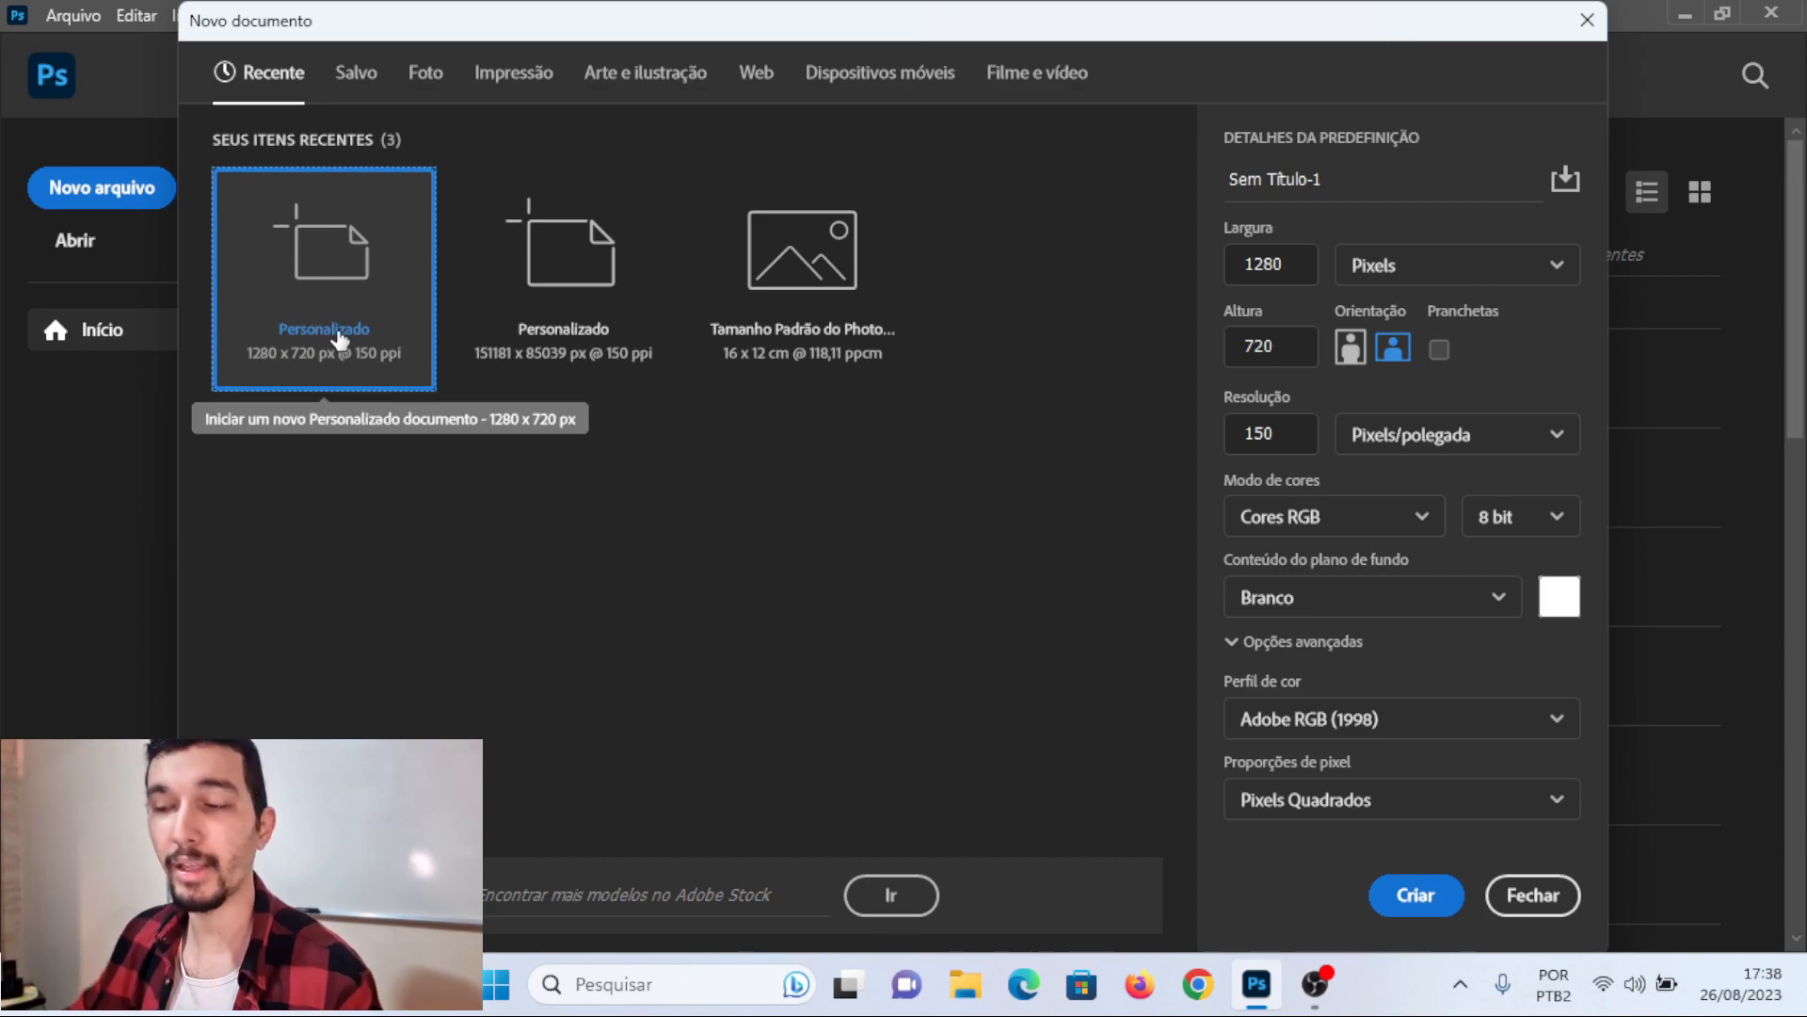
left_click(561, 283)
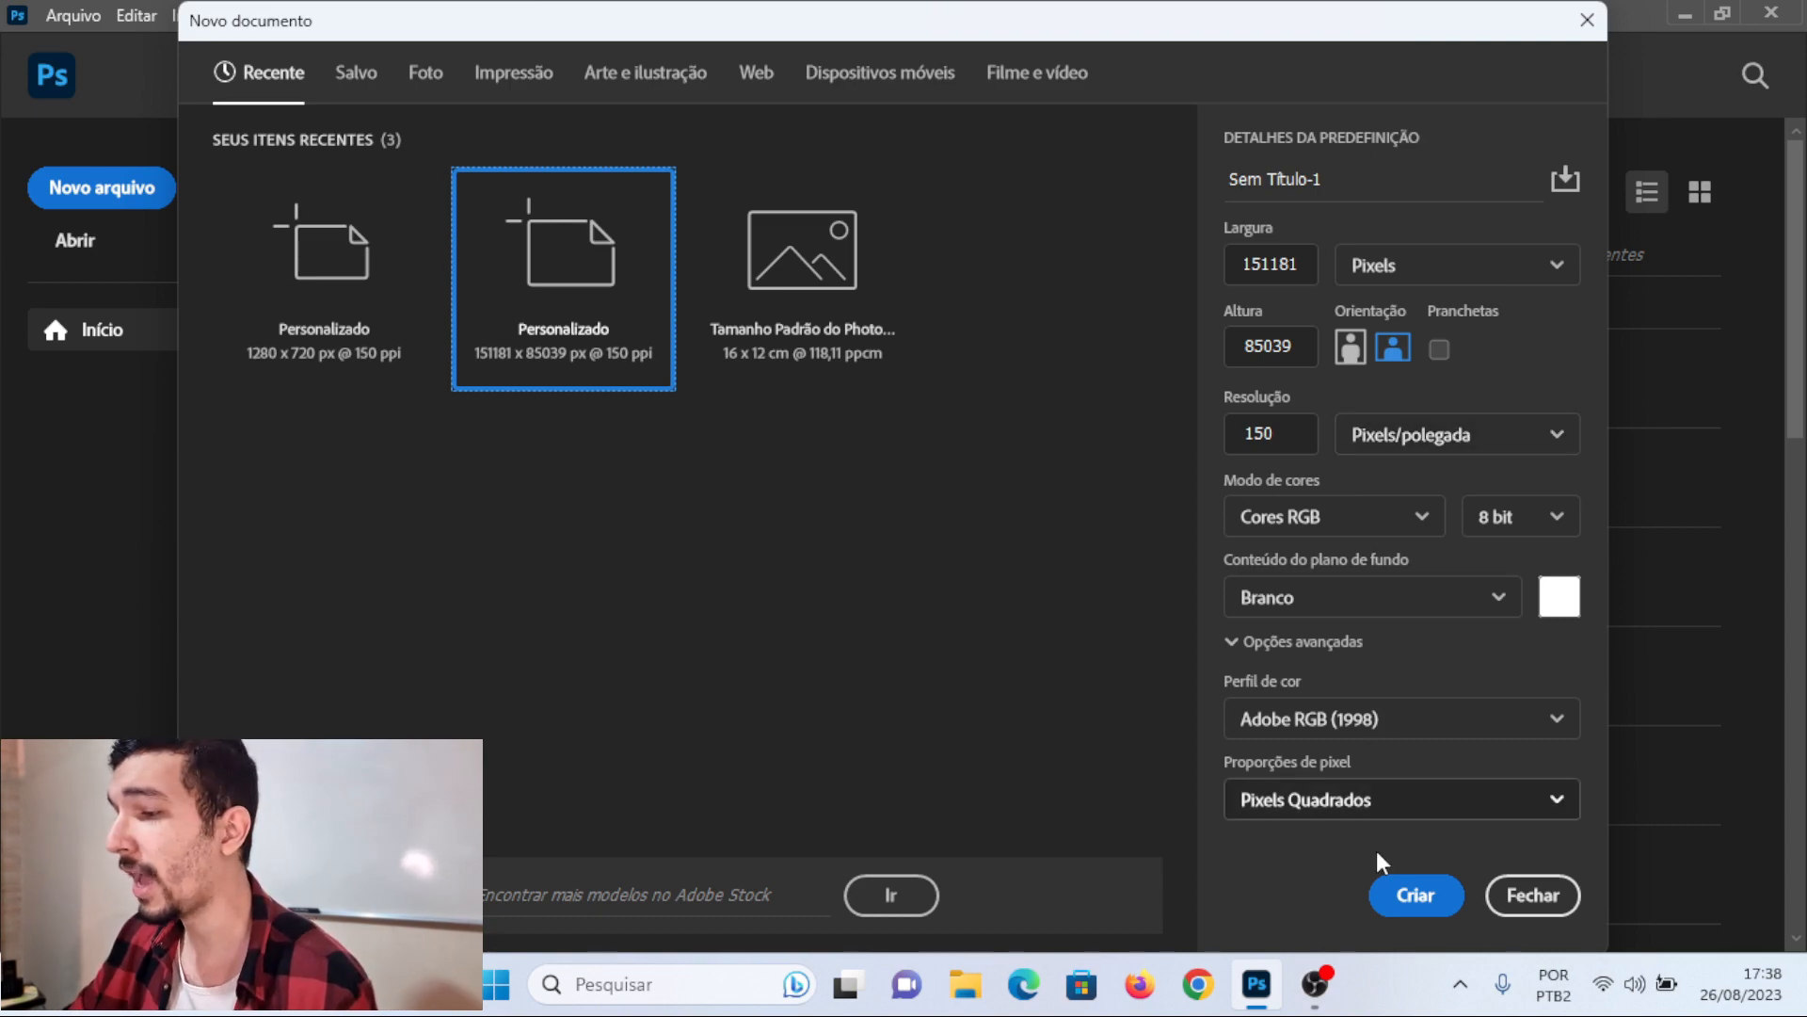
left_click(1409, 917)
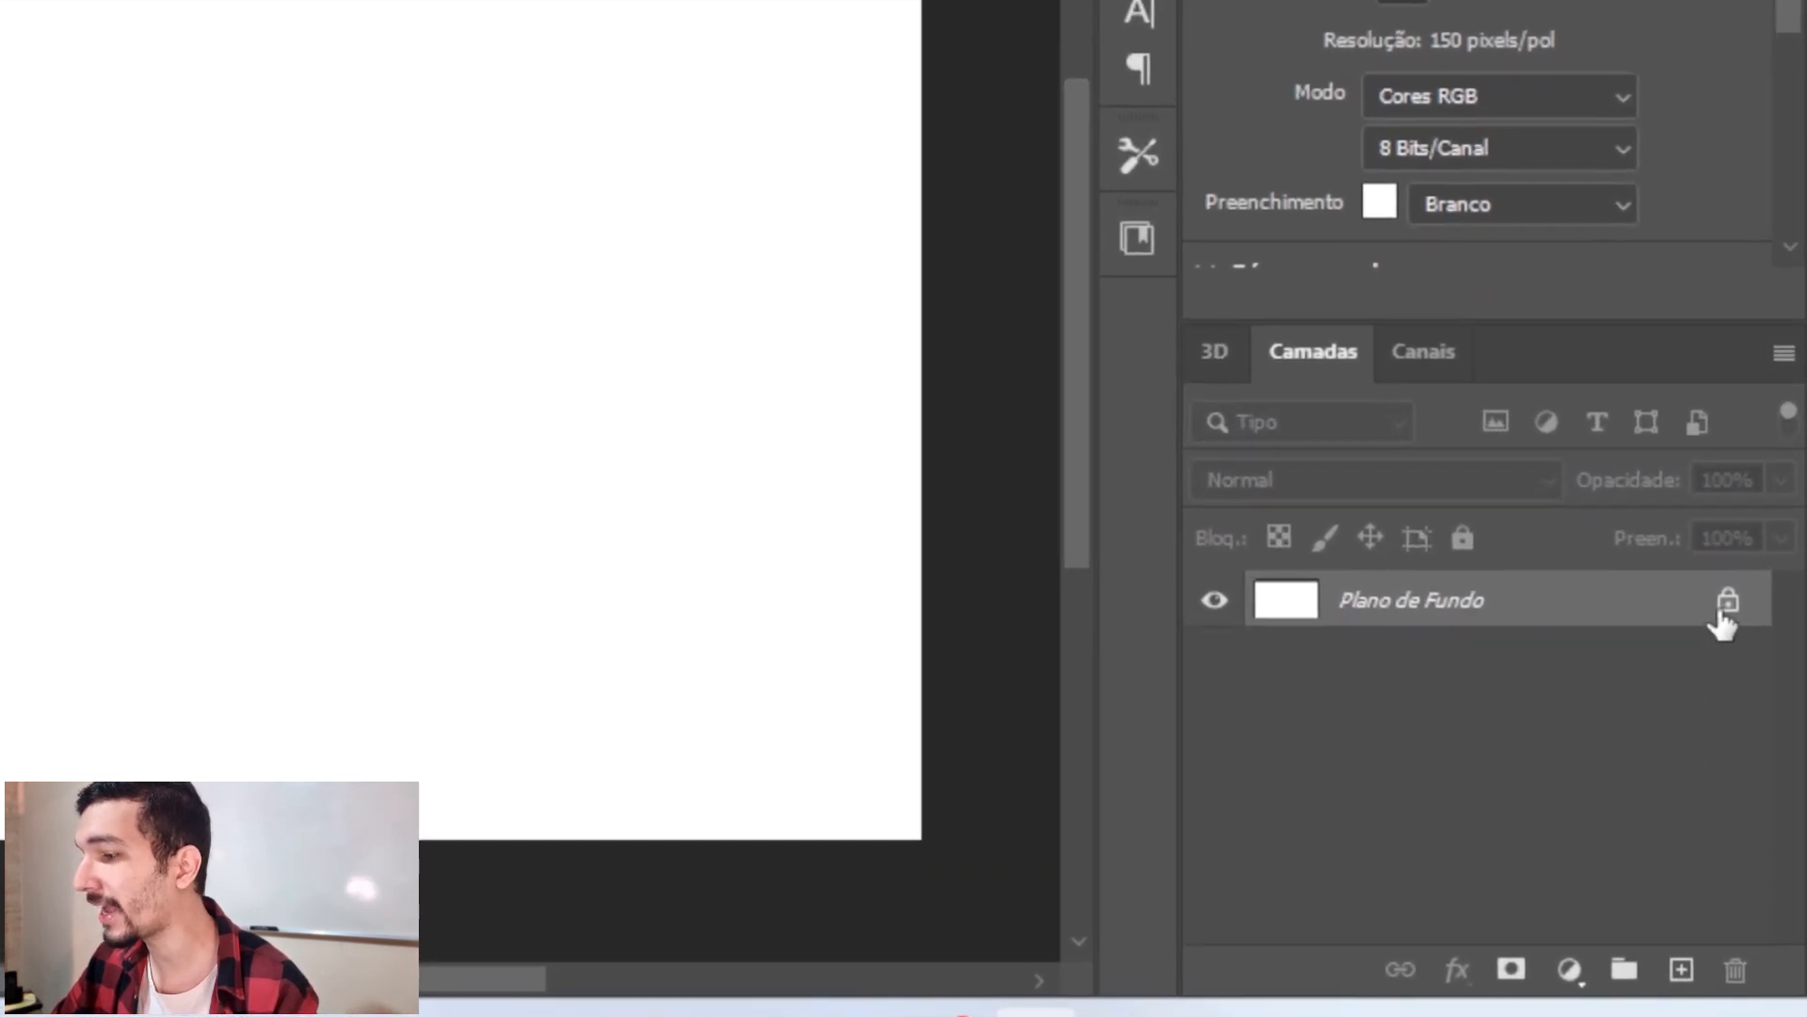
left_click(1715, 583)
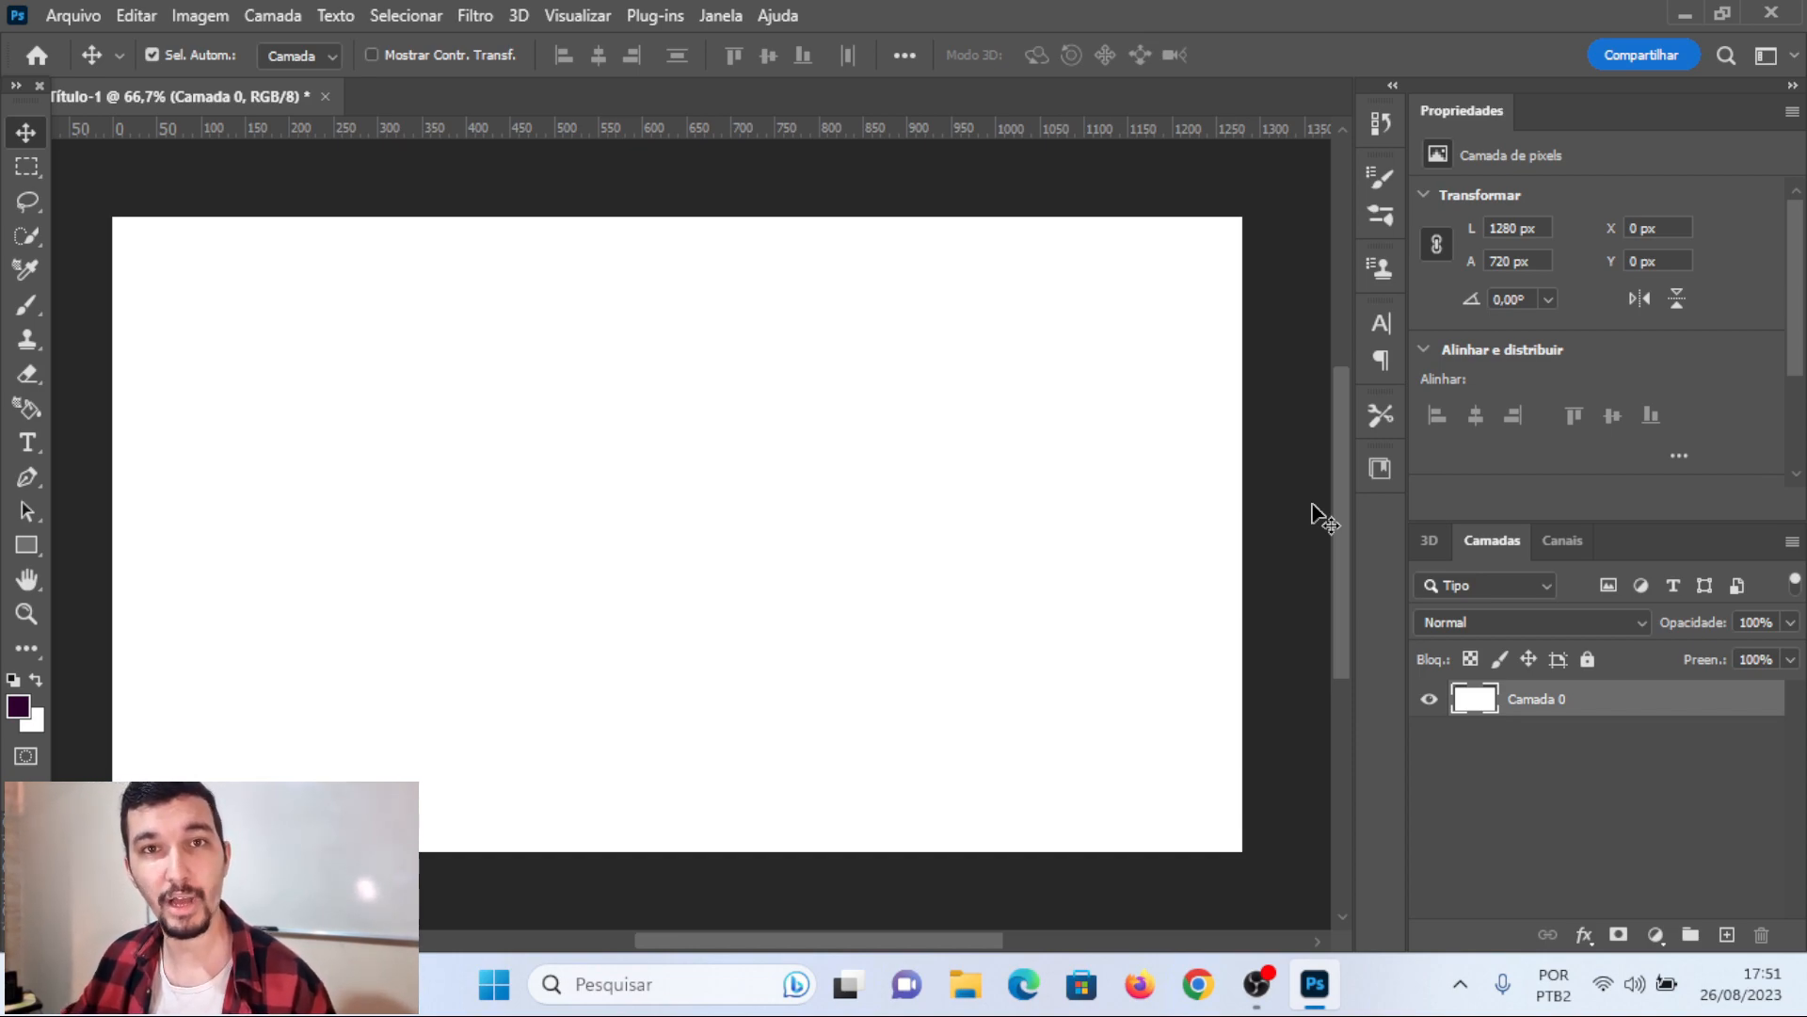
- Place the "degrade preto" image from the desktop into the document as a new layer
left_click(1685, 15)
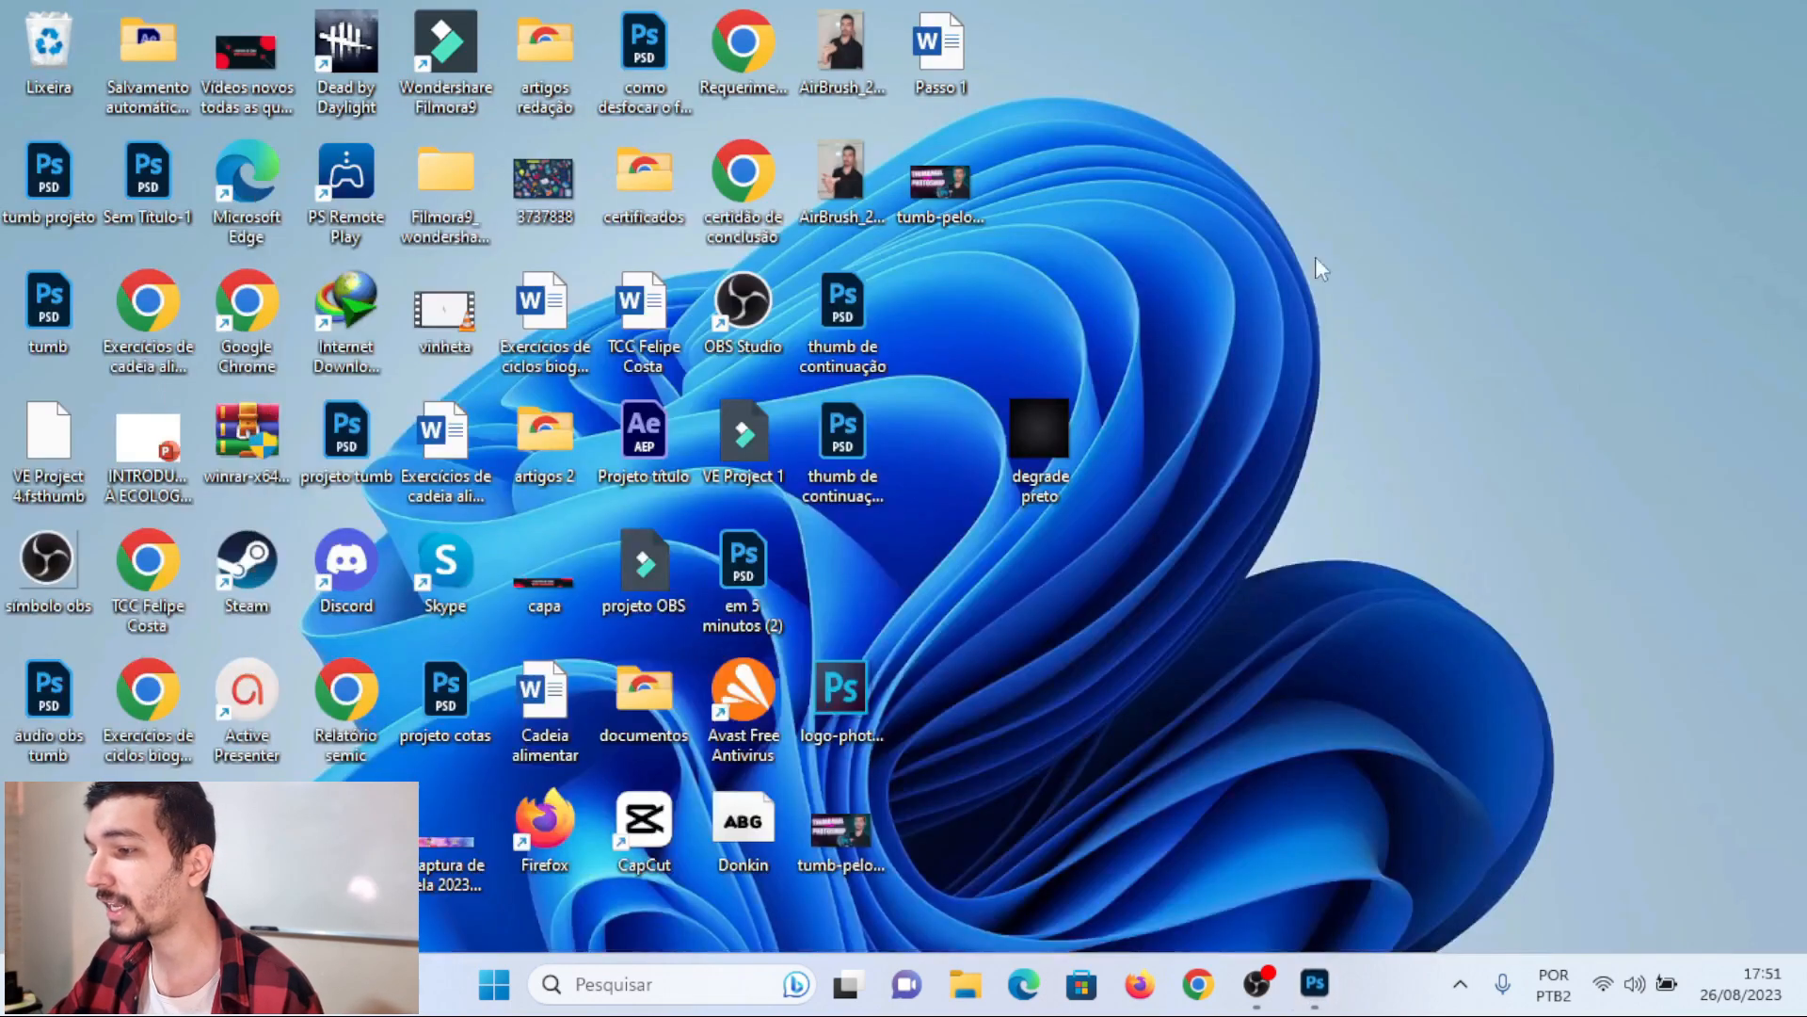
left_click_drag(1029, 426, 722, 520)
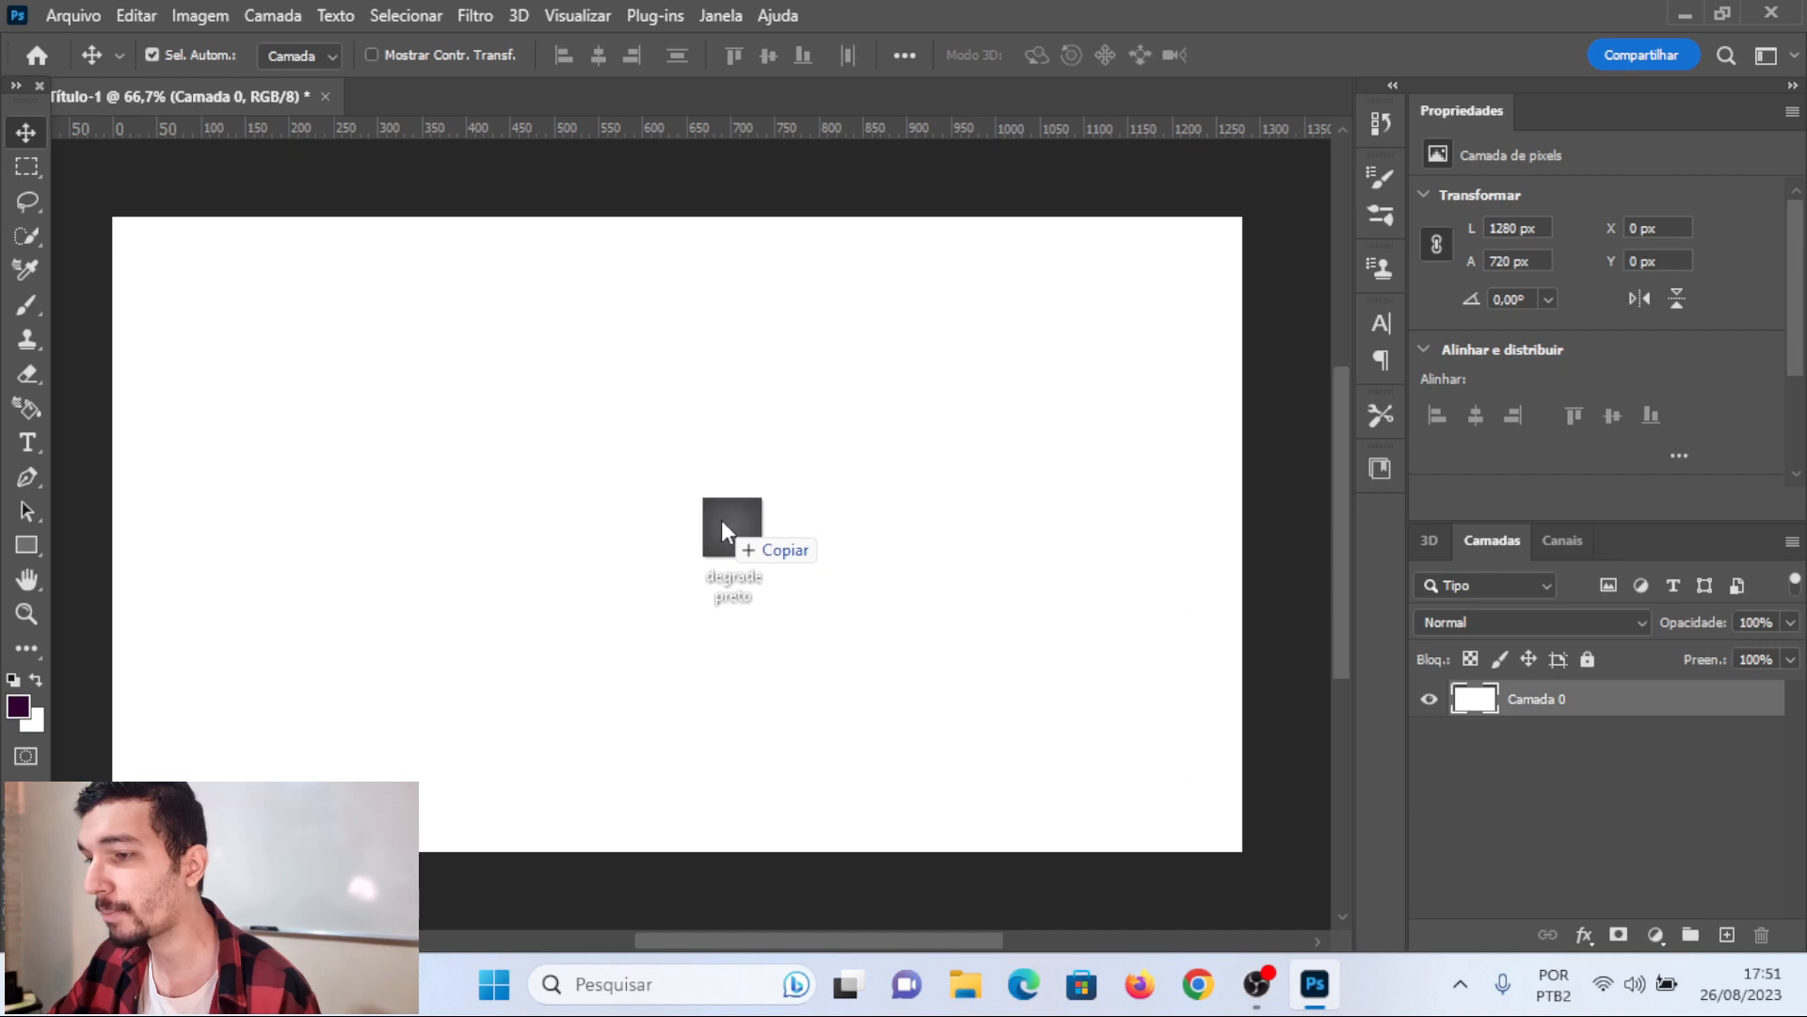
left_click_drag(721, 519, 721, 520)
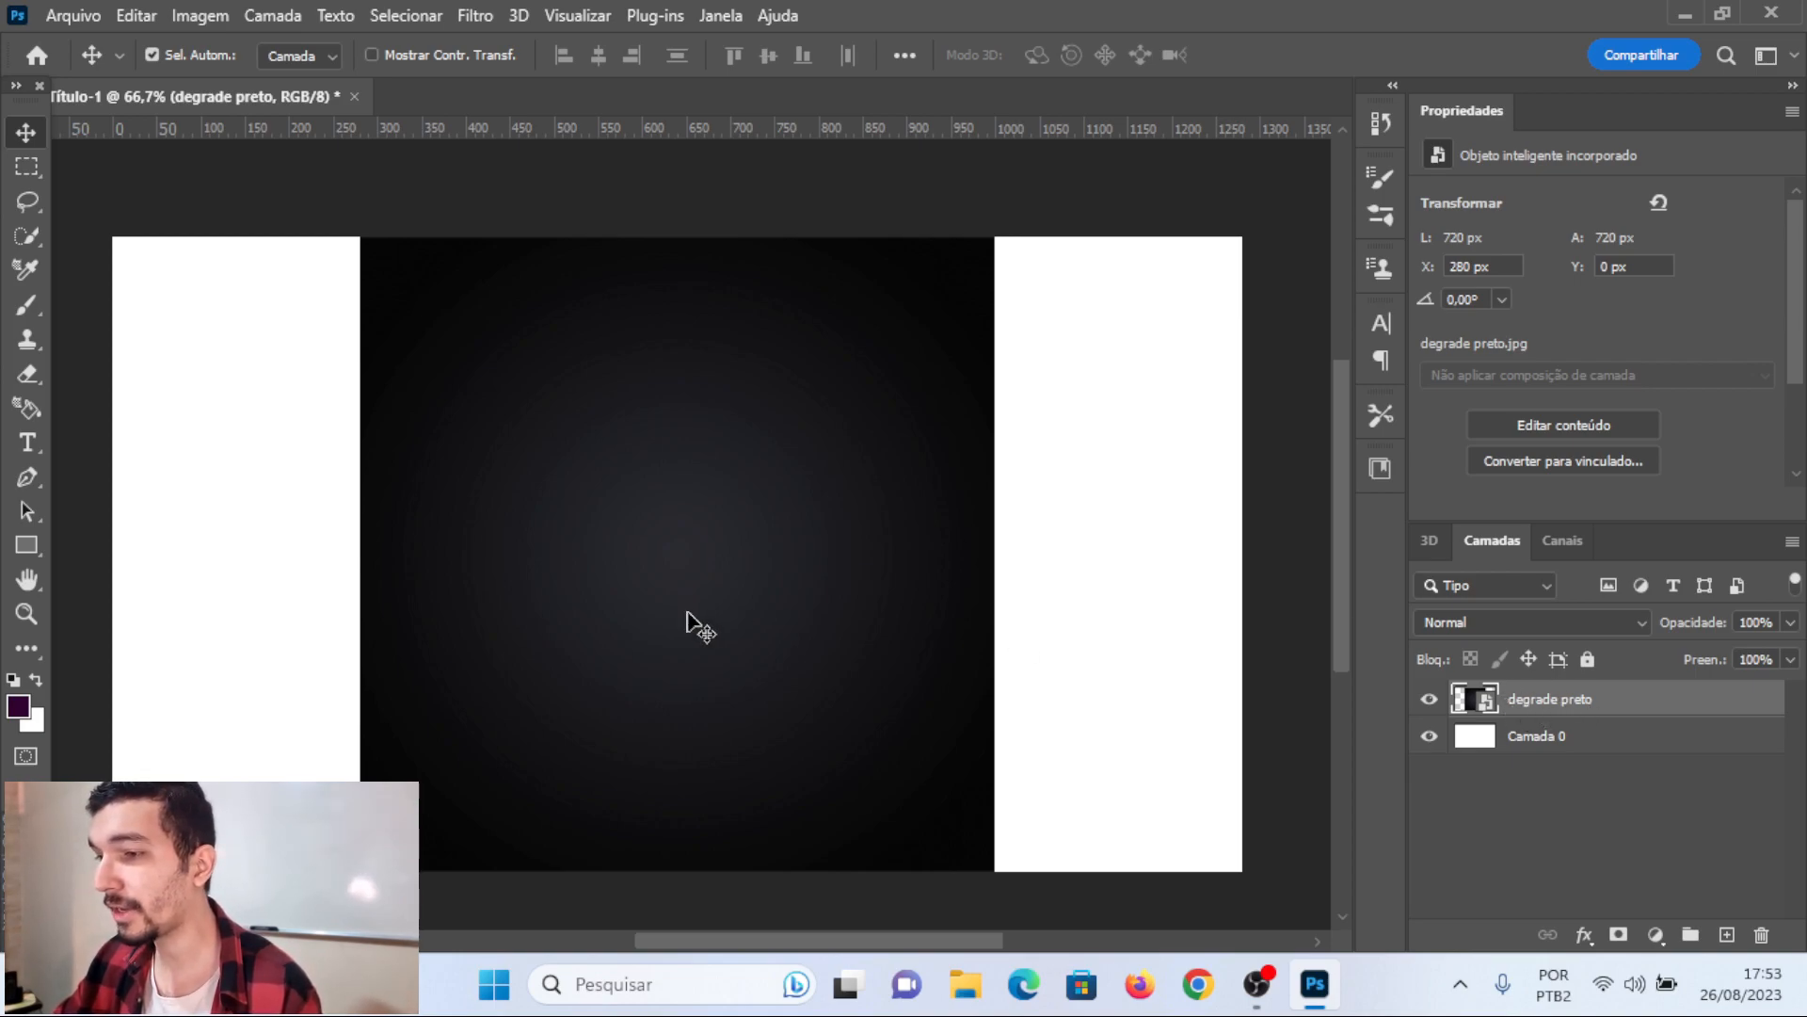
- Stretch the degrade preto layer horizontally with Free Transform so it covers the full 1280 x 720 px canvas
key("ctrl+t")
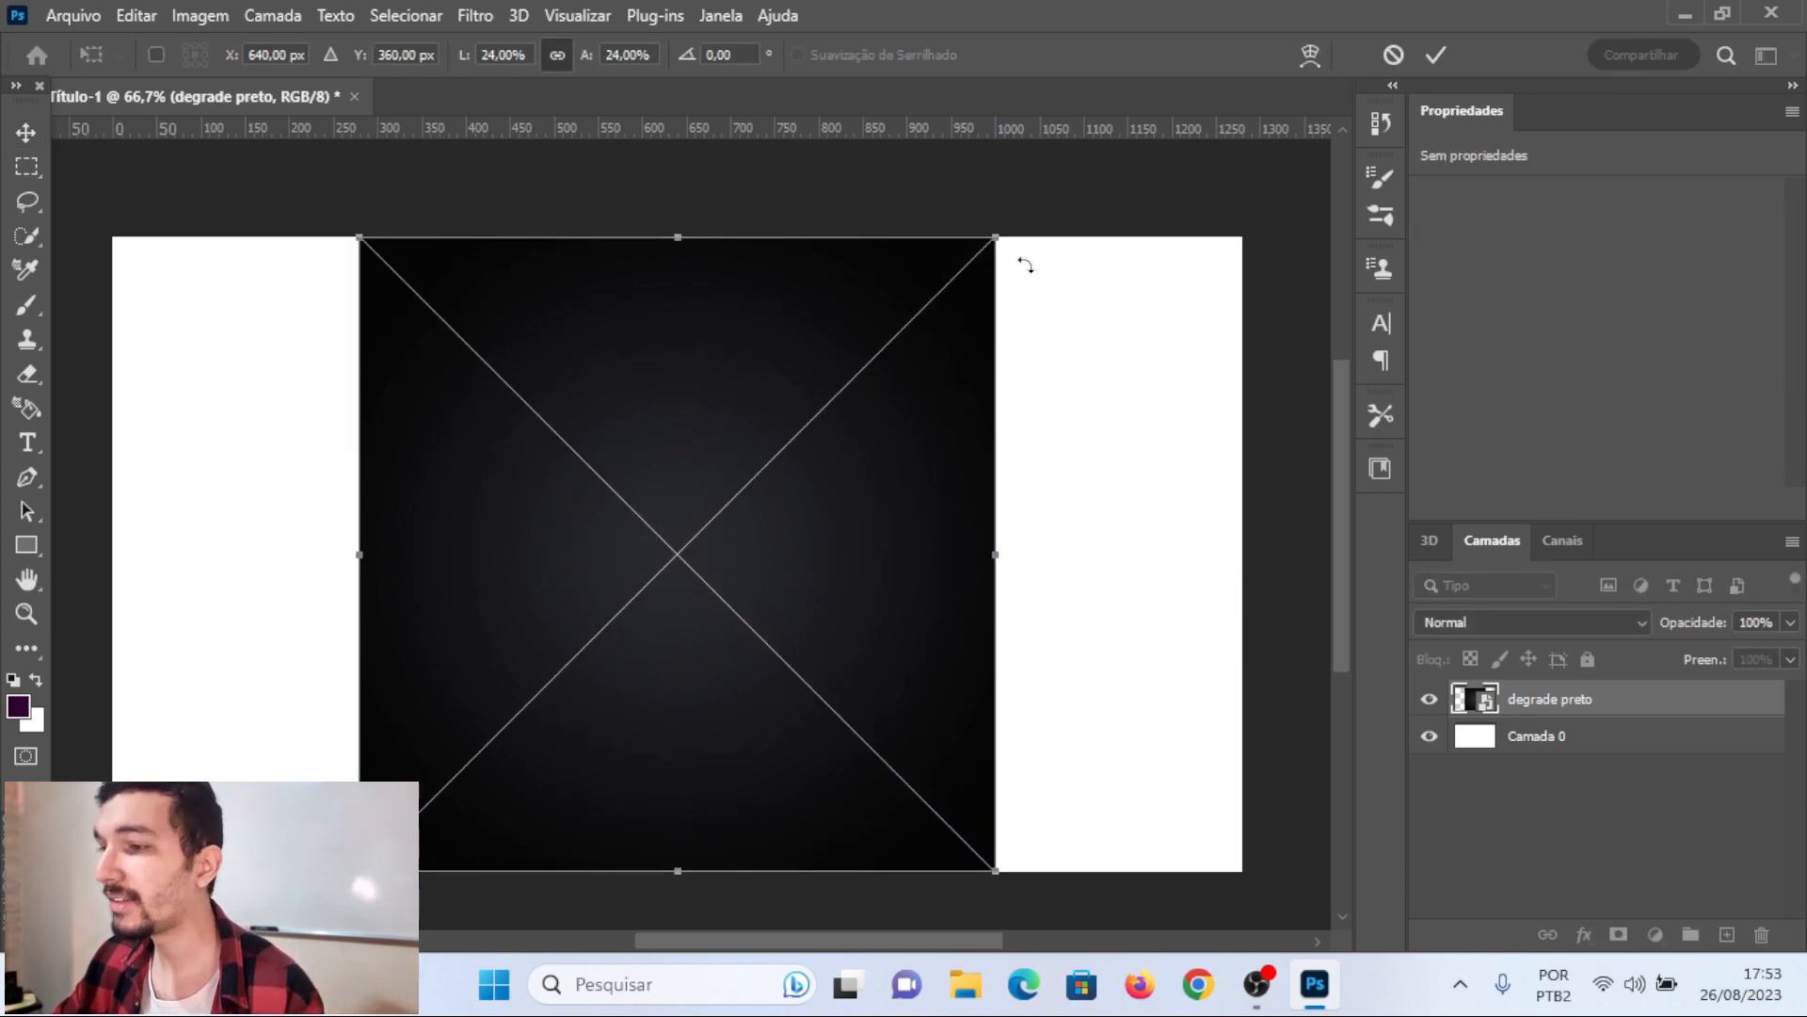
left_click_drag(996, 239, 1176, 134)
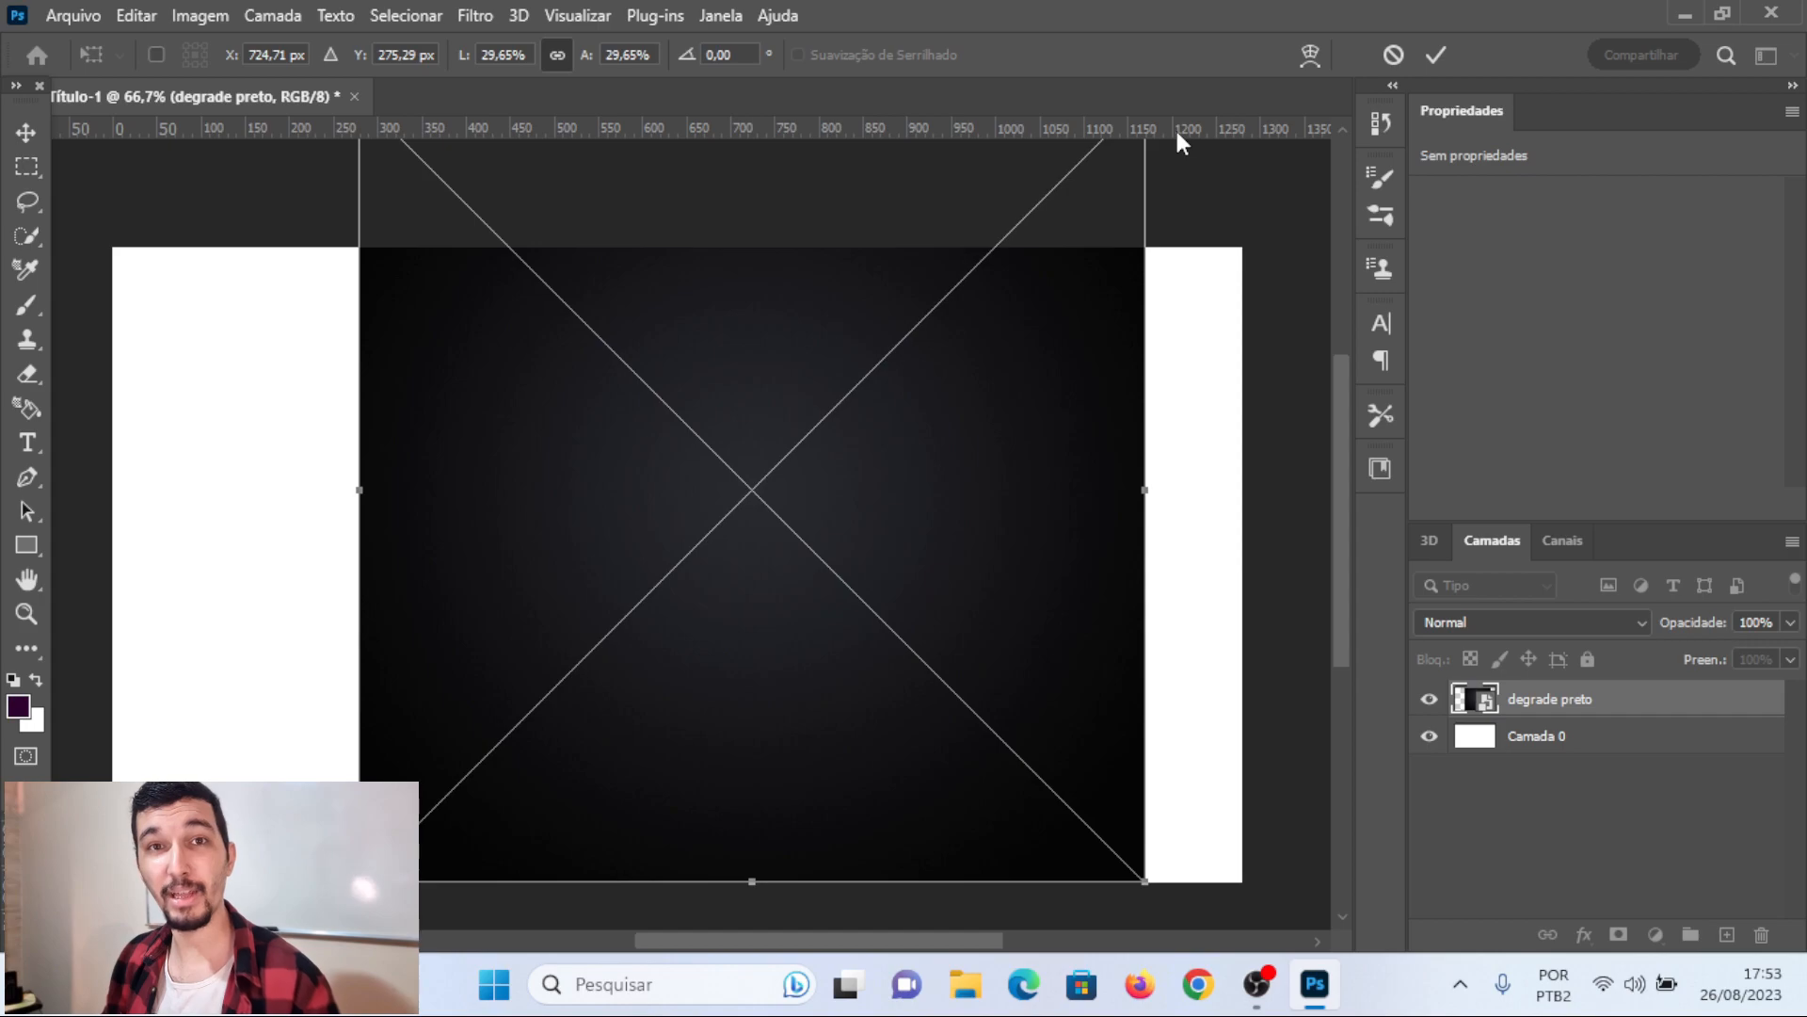
key("ctrl+z")
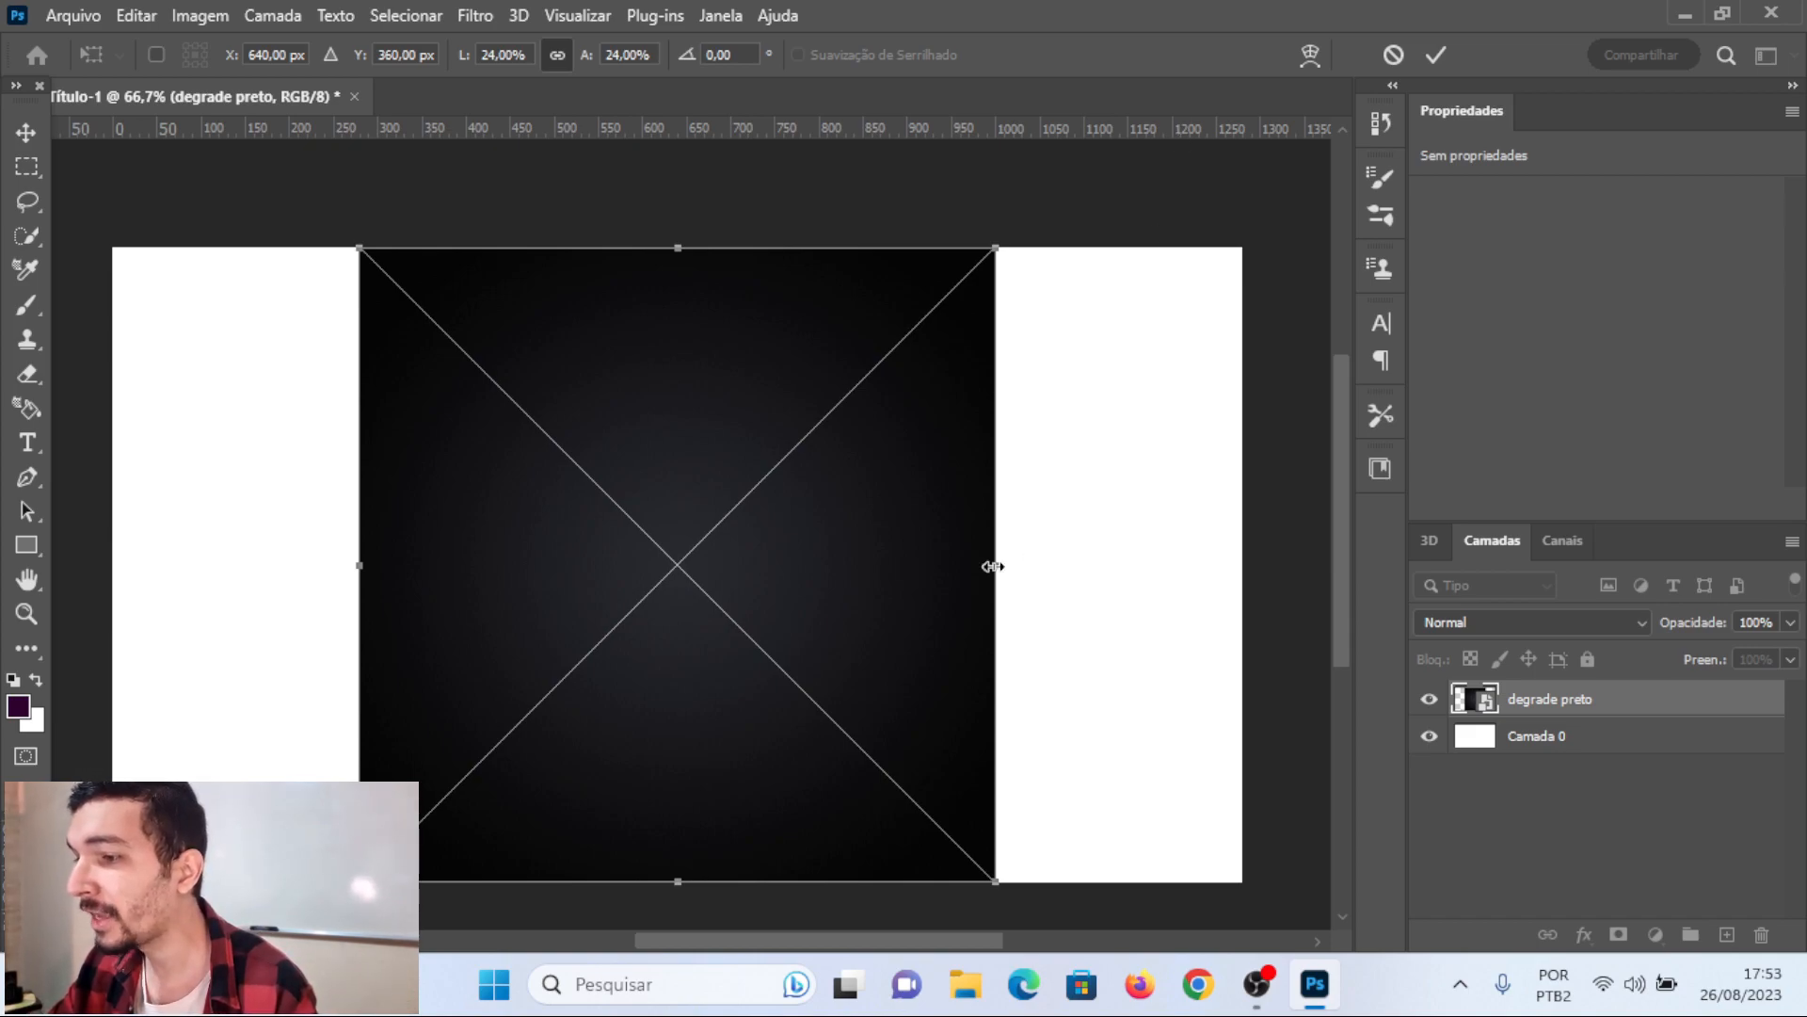
left_click_drag(991, 564, 1243, 565)
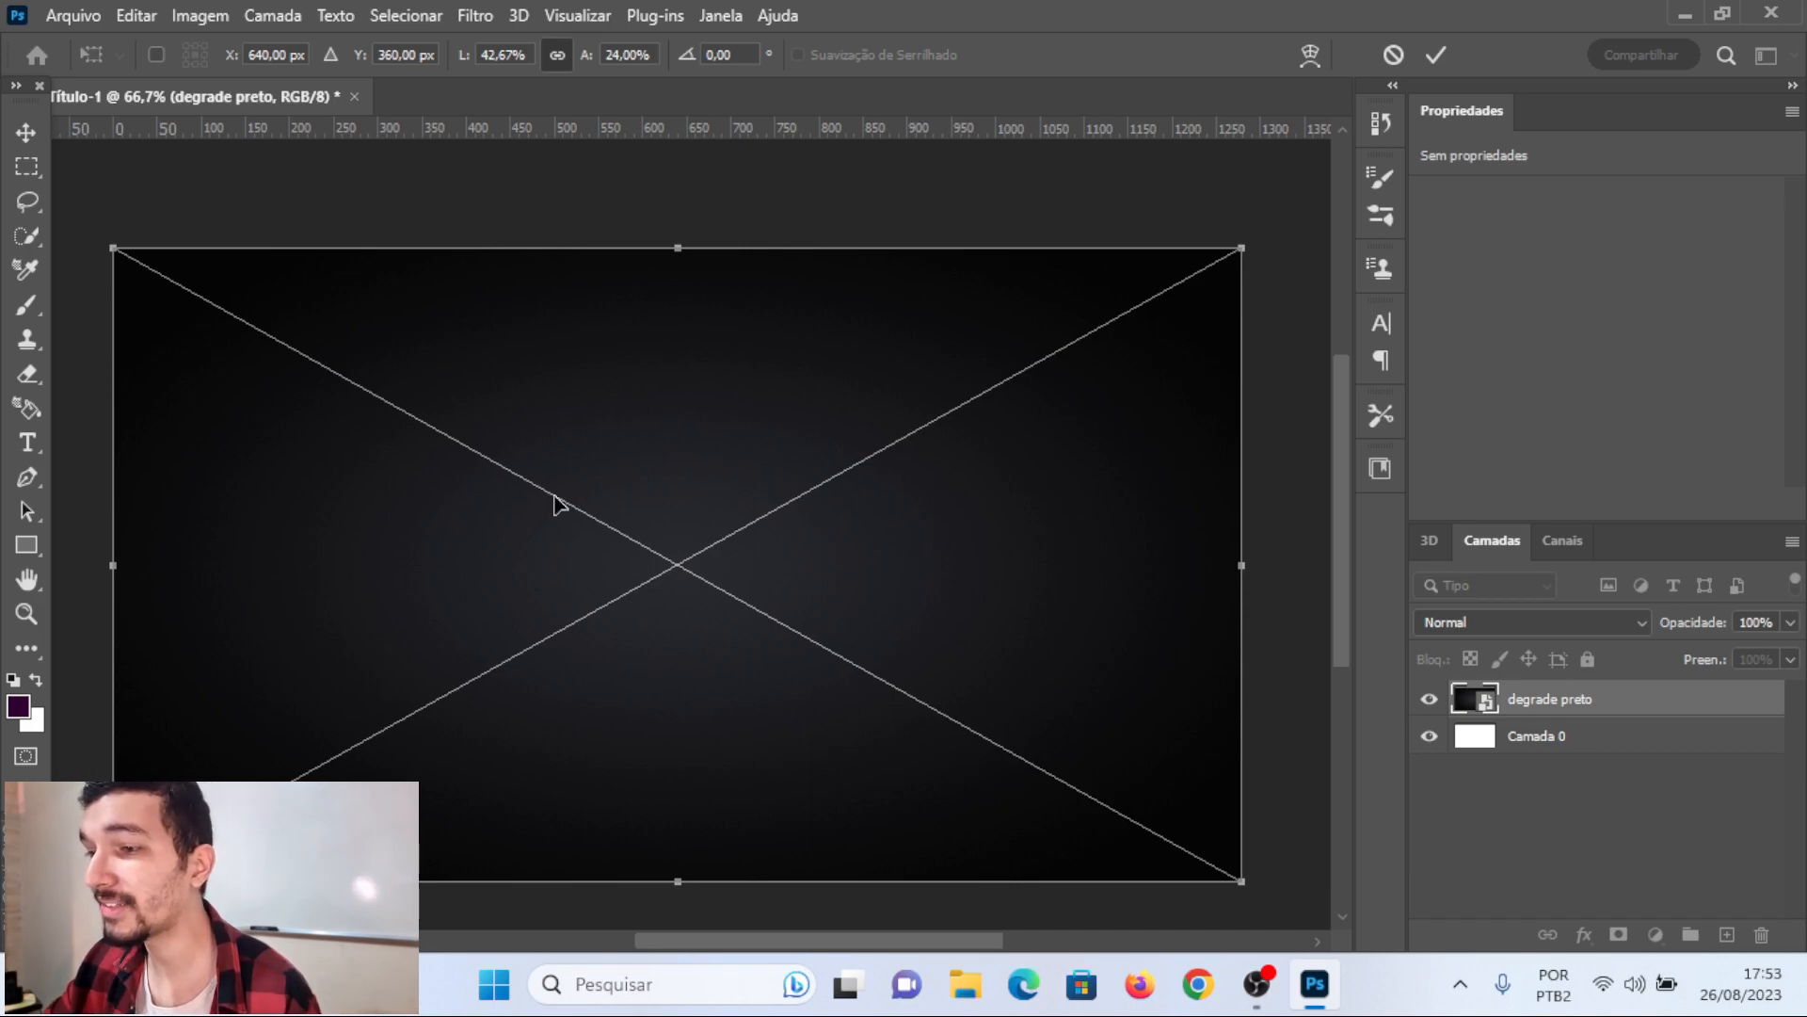
left_click(26, 137)
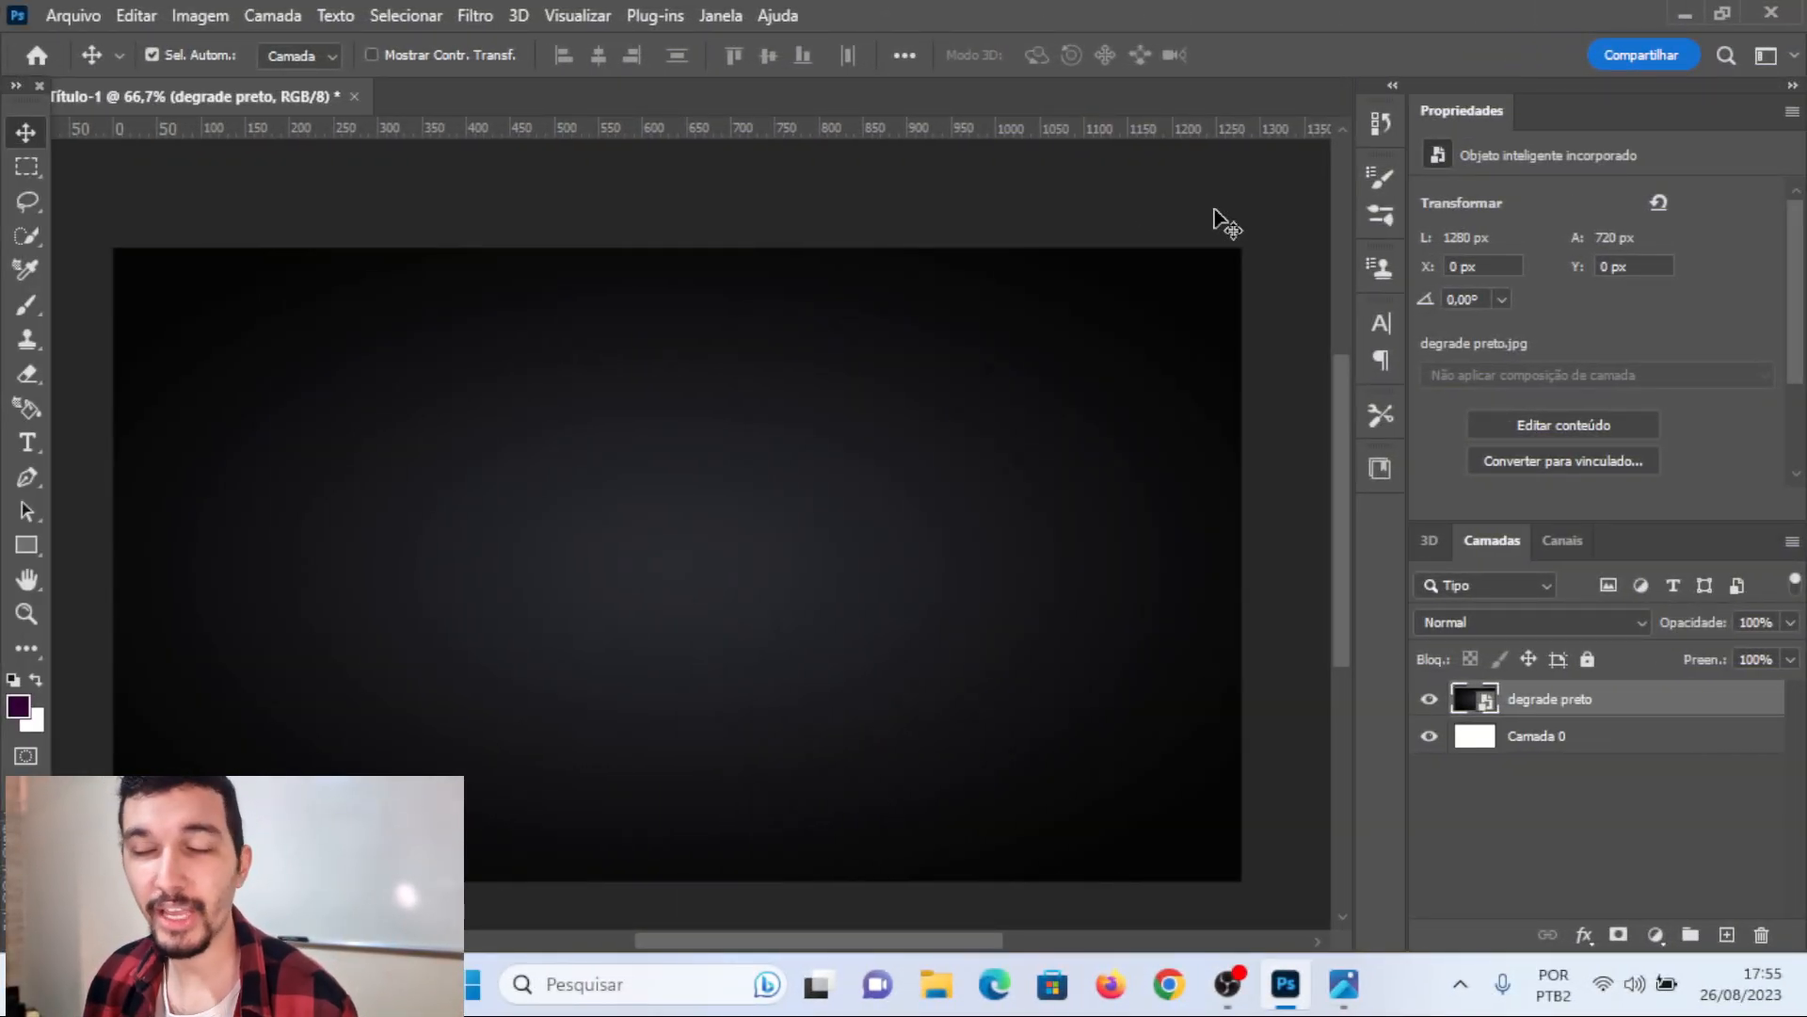
- Add the horizontal text "THUMBNAIL" in Impact 72 pt and position it in the upper left area of the canvas
left_click(26, 450)
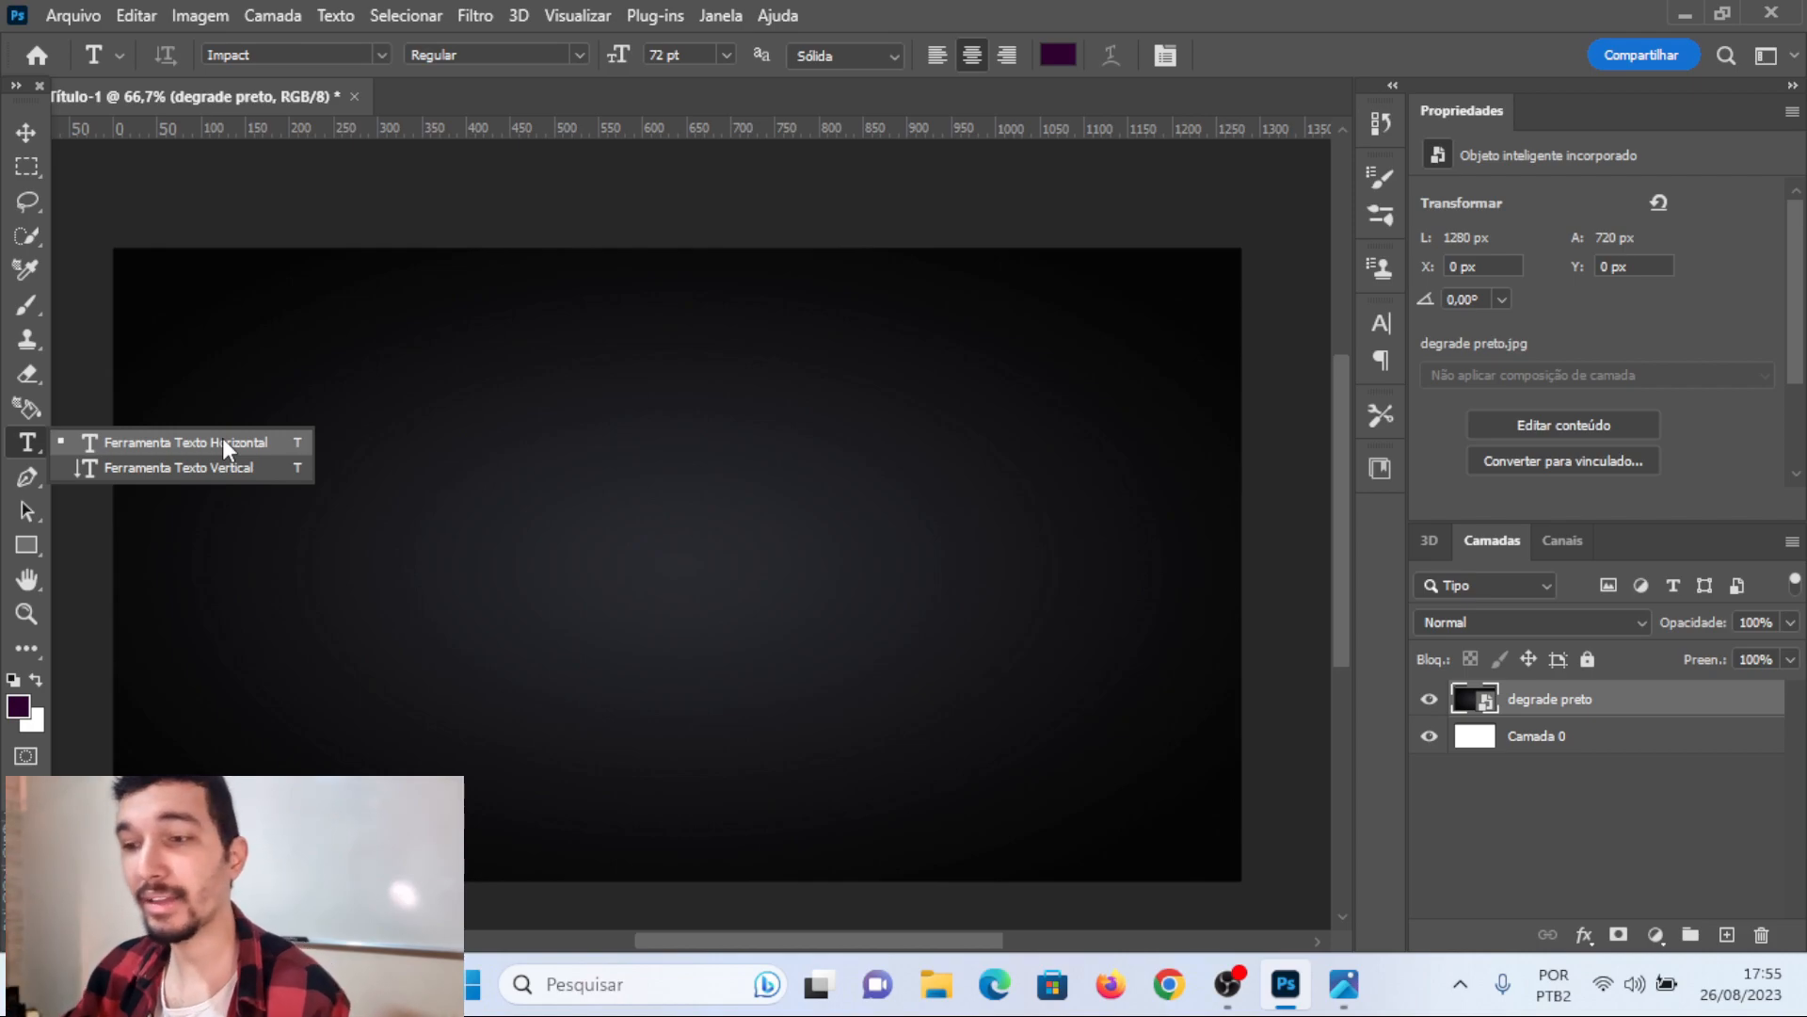
left_click(173, 446)
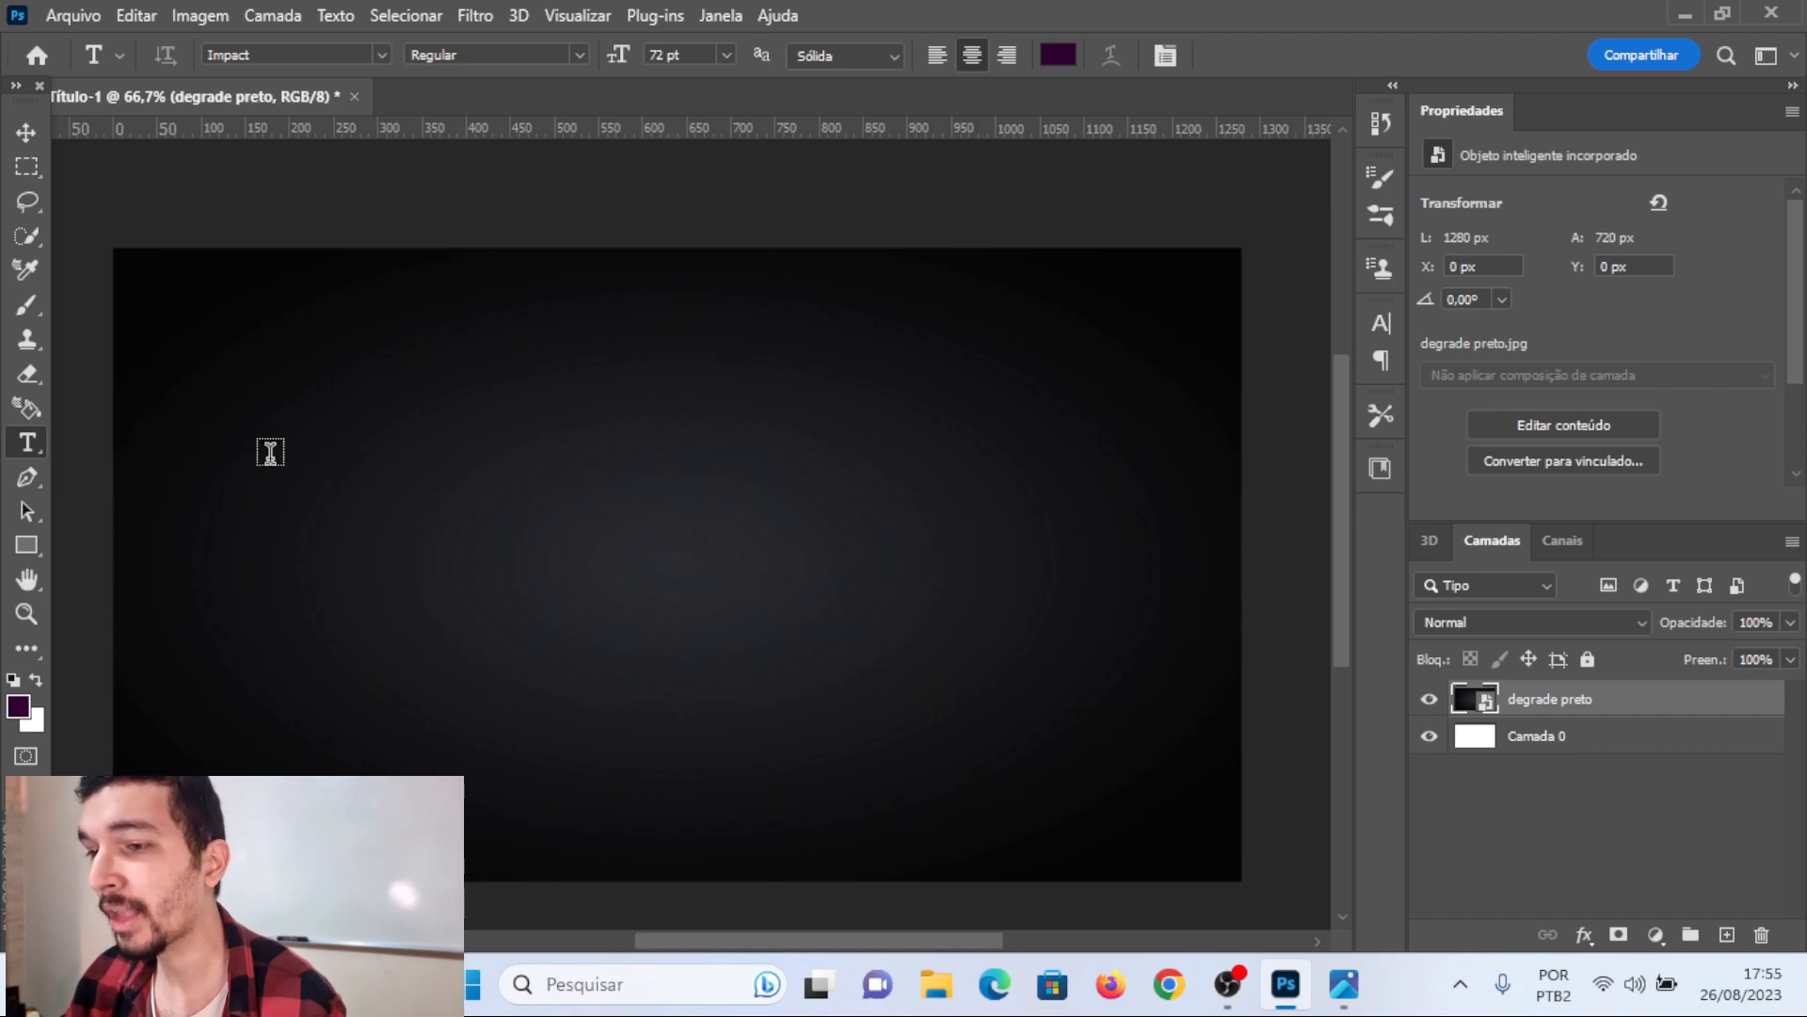
left_click(283, 442)
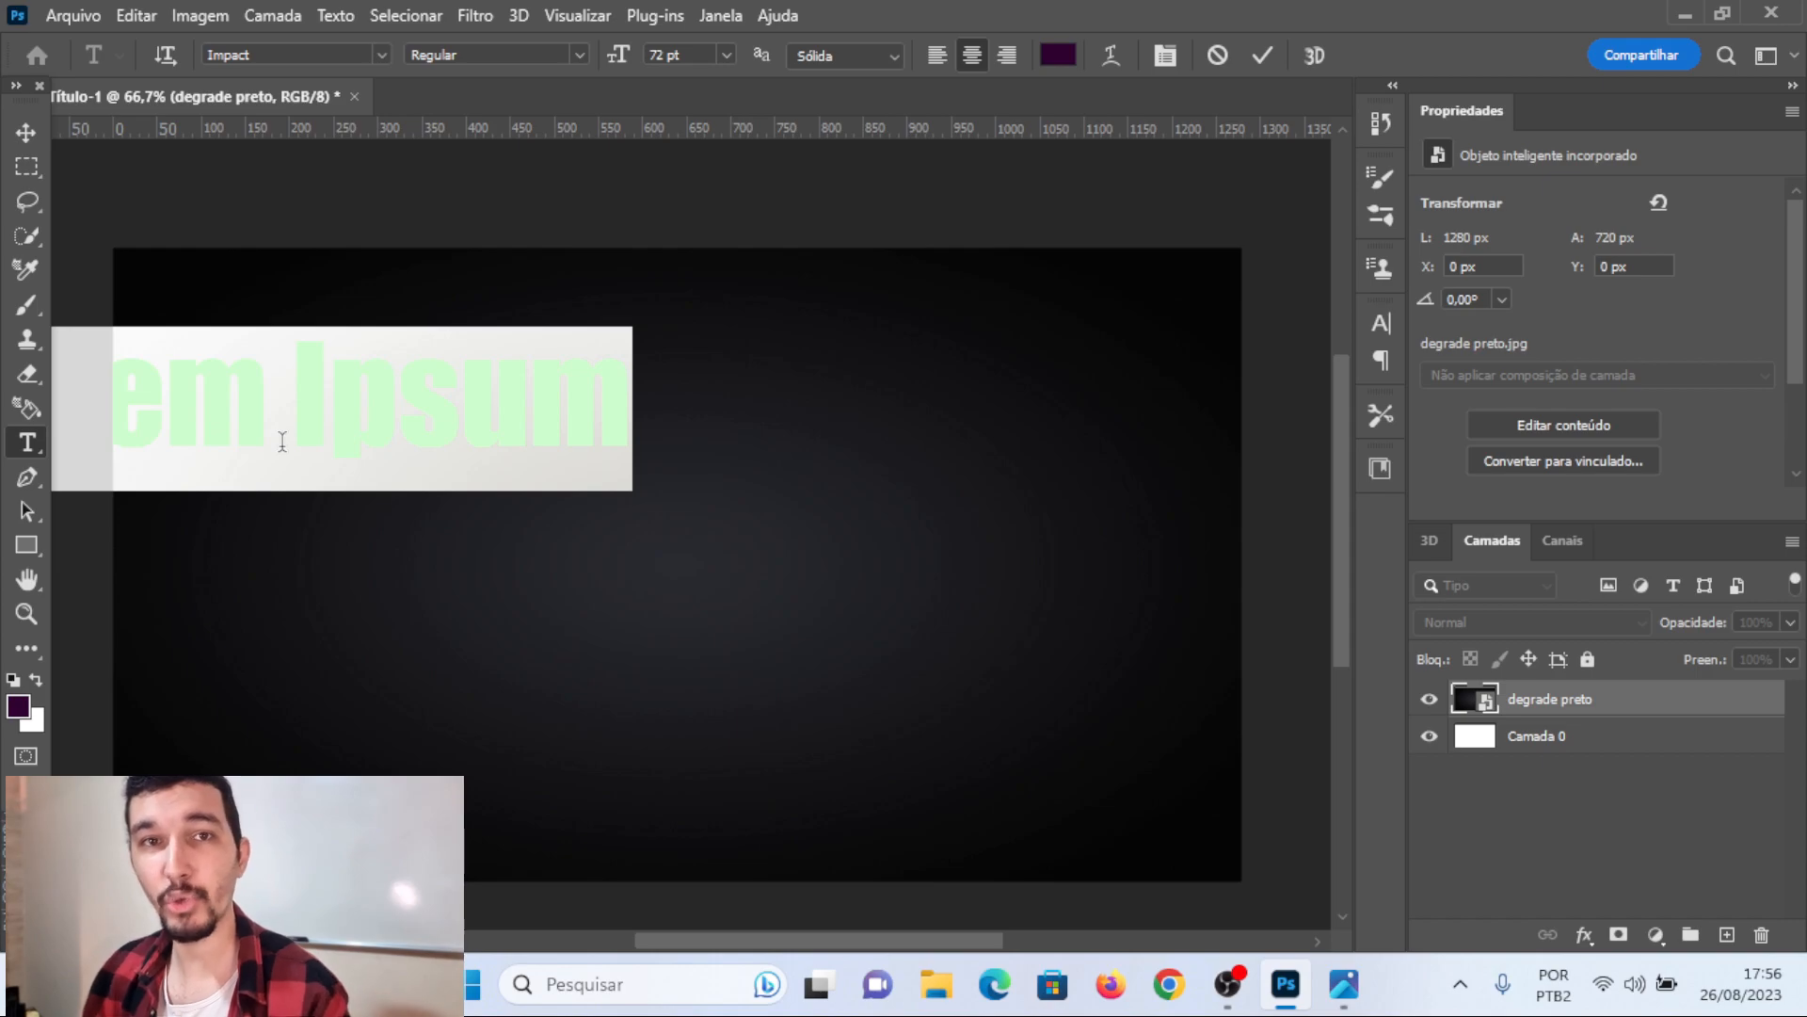
type("TH")
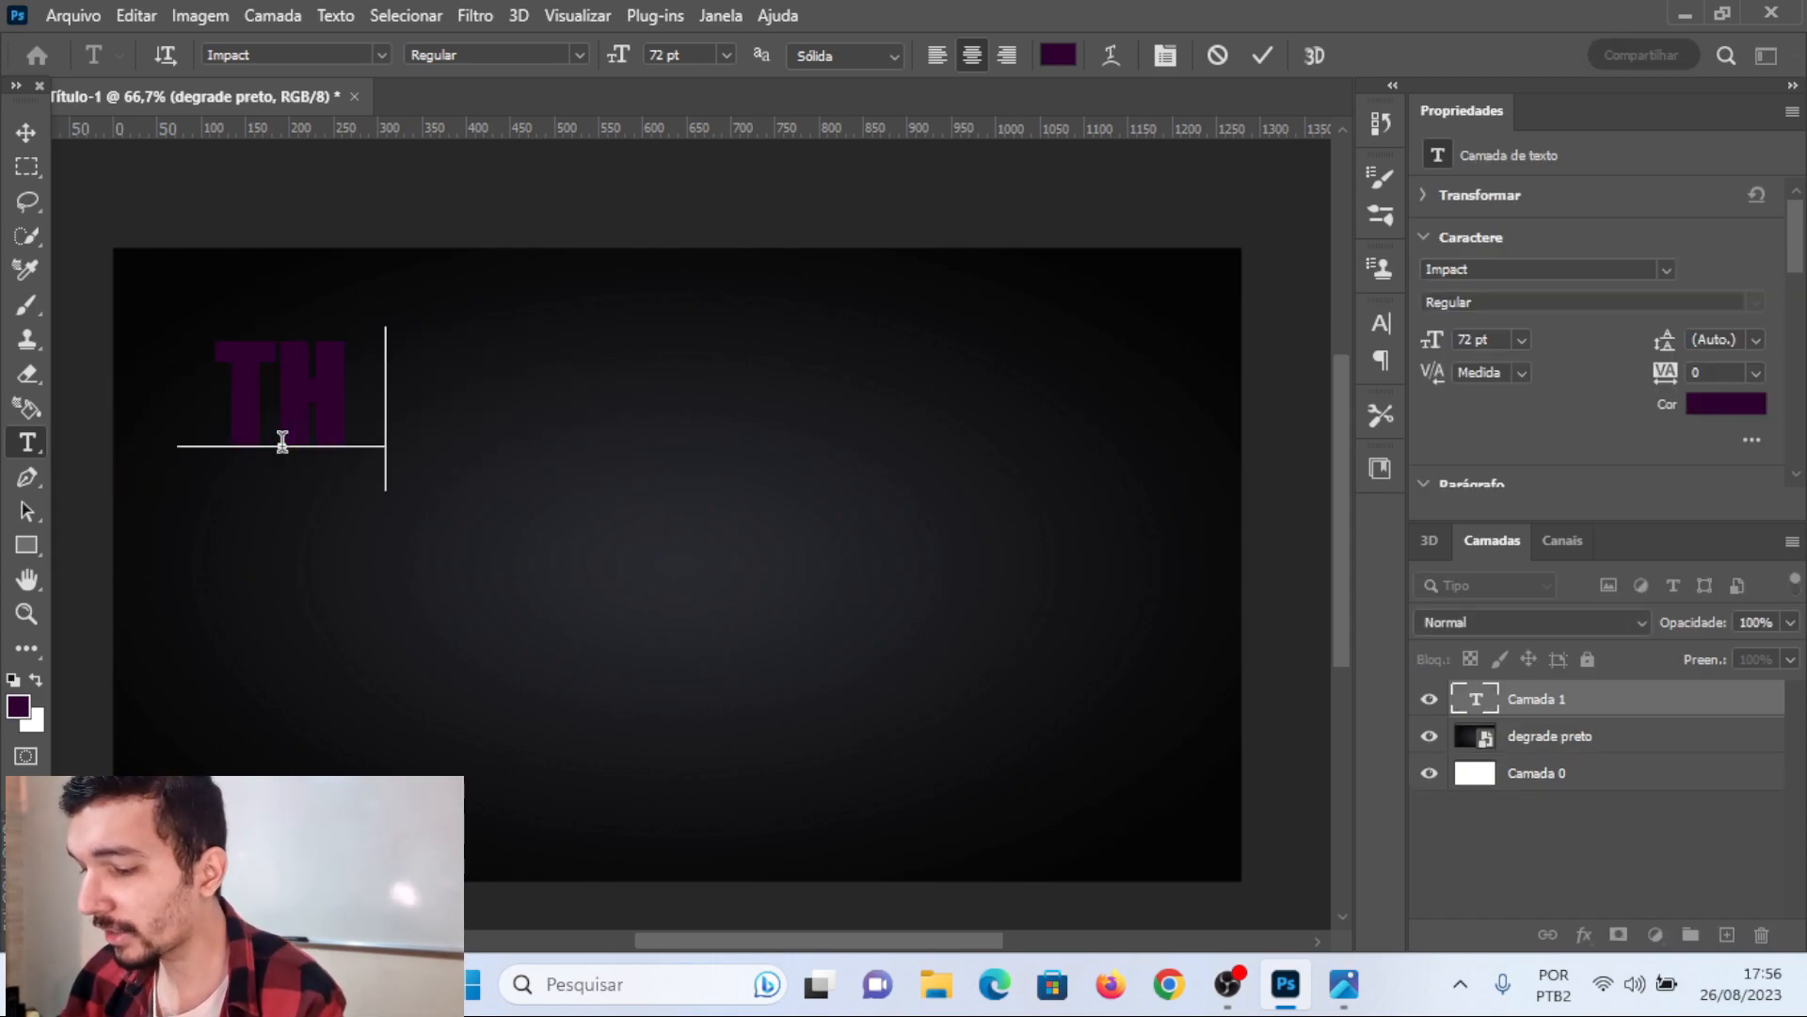
type("UMBNAIL")
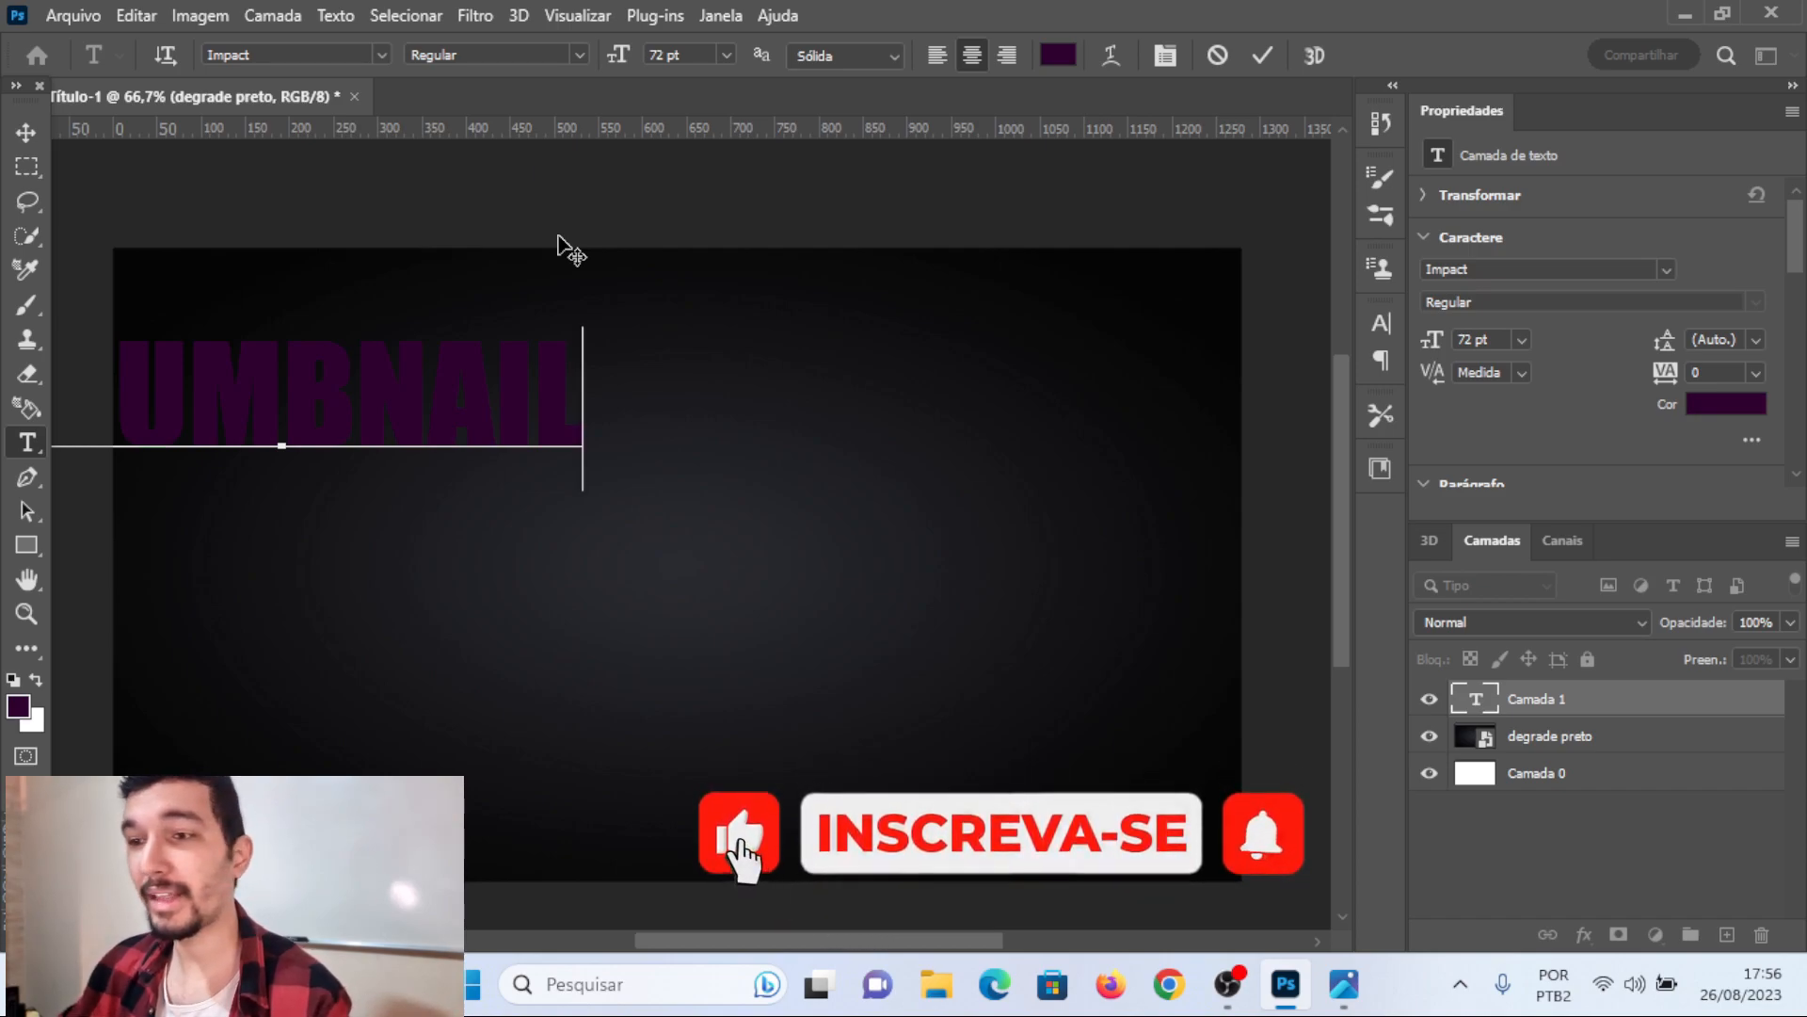
left_click(20, 132)
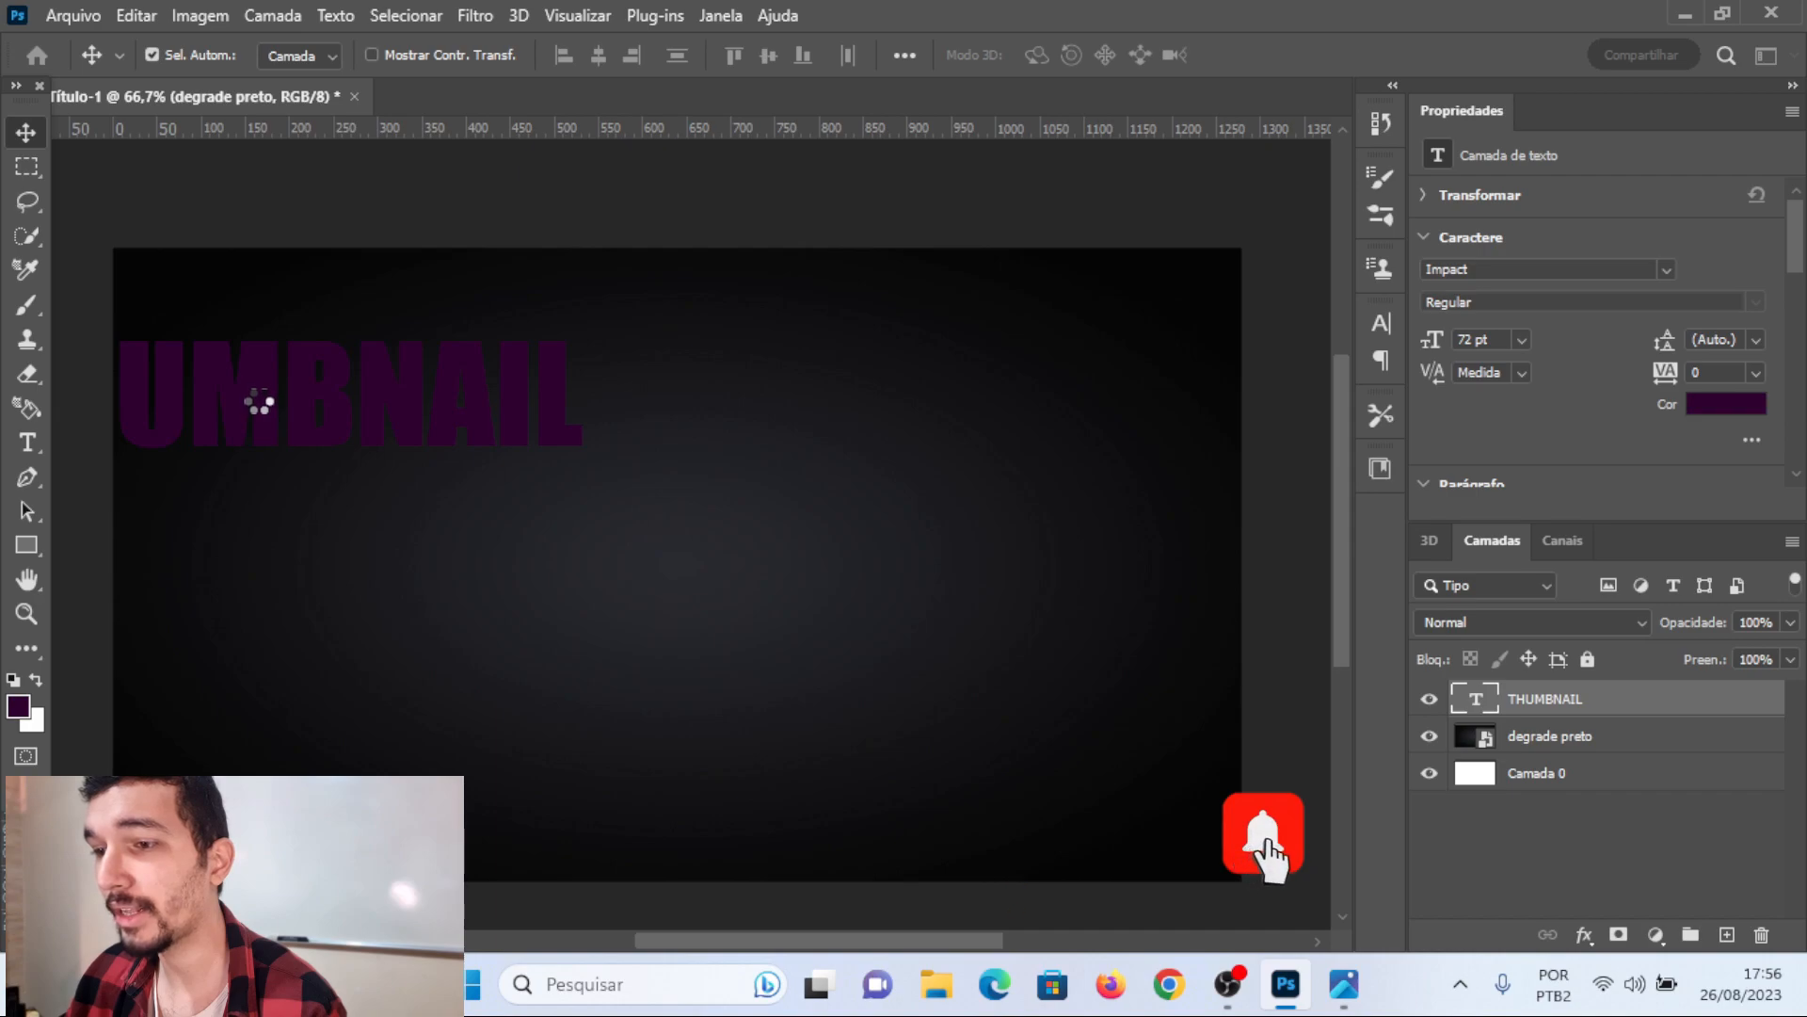
left_click_drag(266, 408, 439, 424)
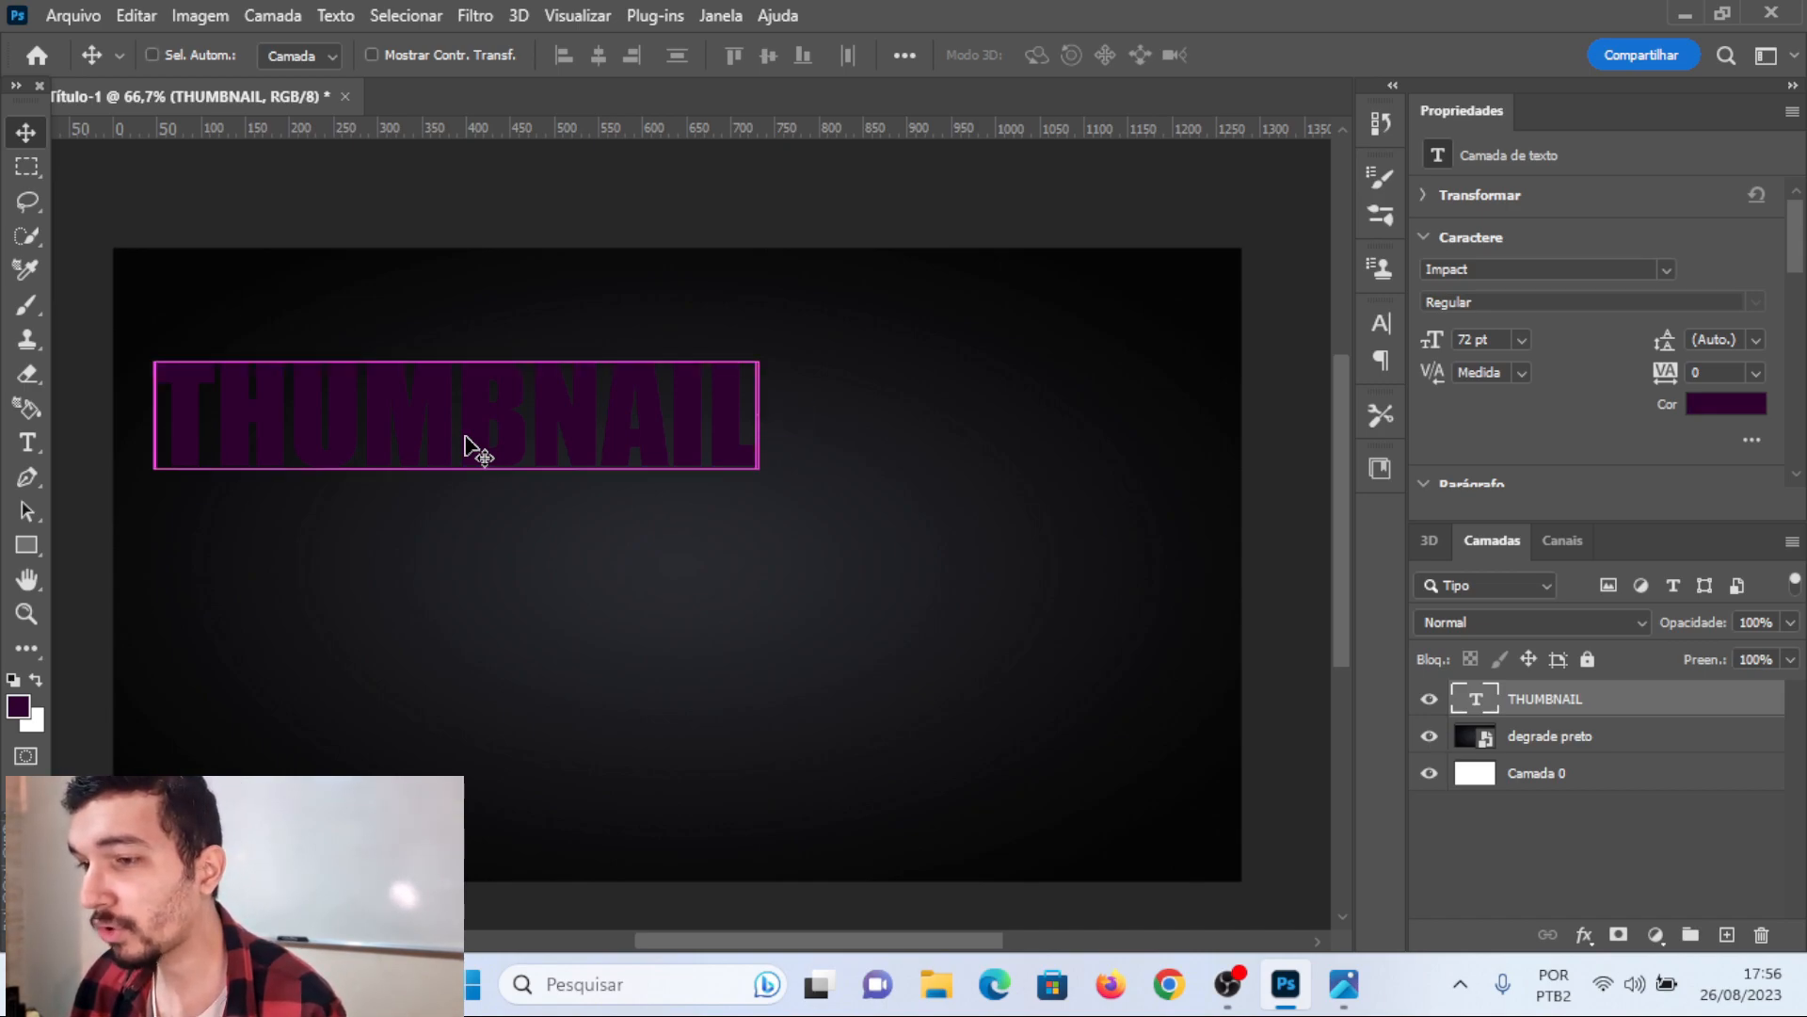
- Duplicate the THUMBNAIL text layer twice and stack the copies below the original as evenly spaced, aligned rows
key("ctrl+j")
key("ctrl+j")
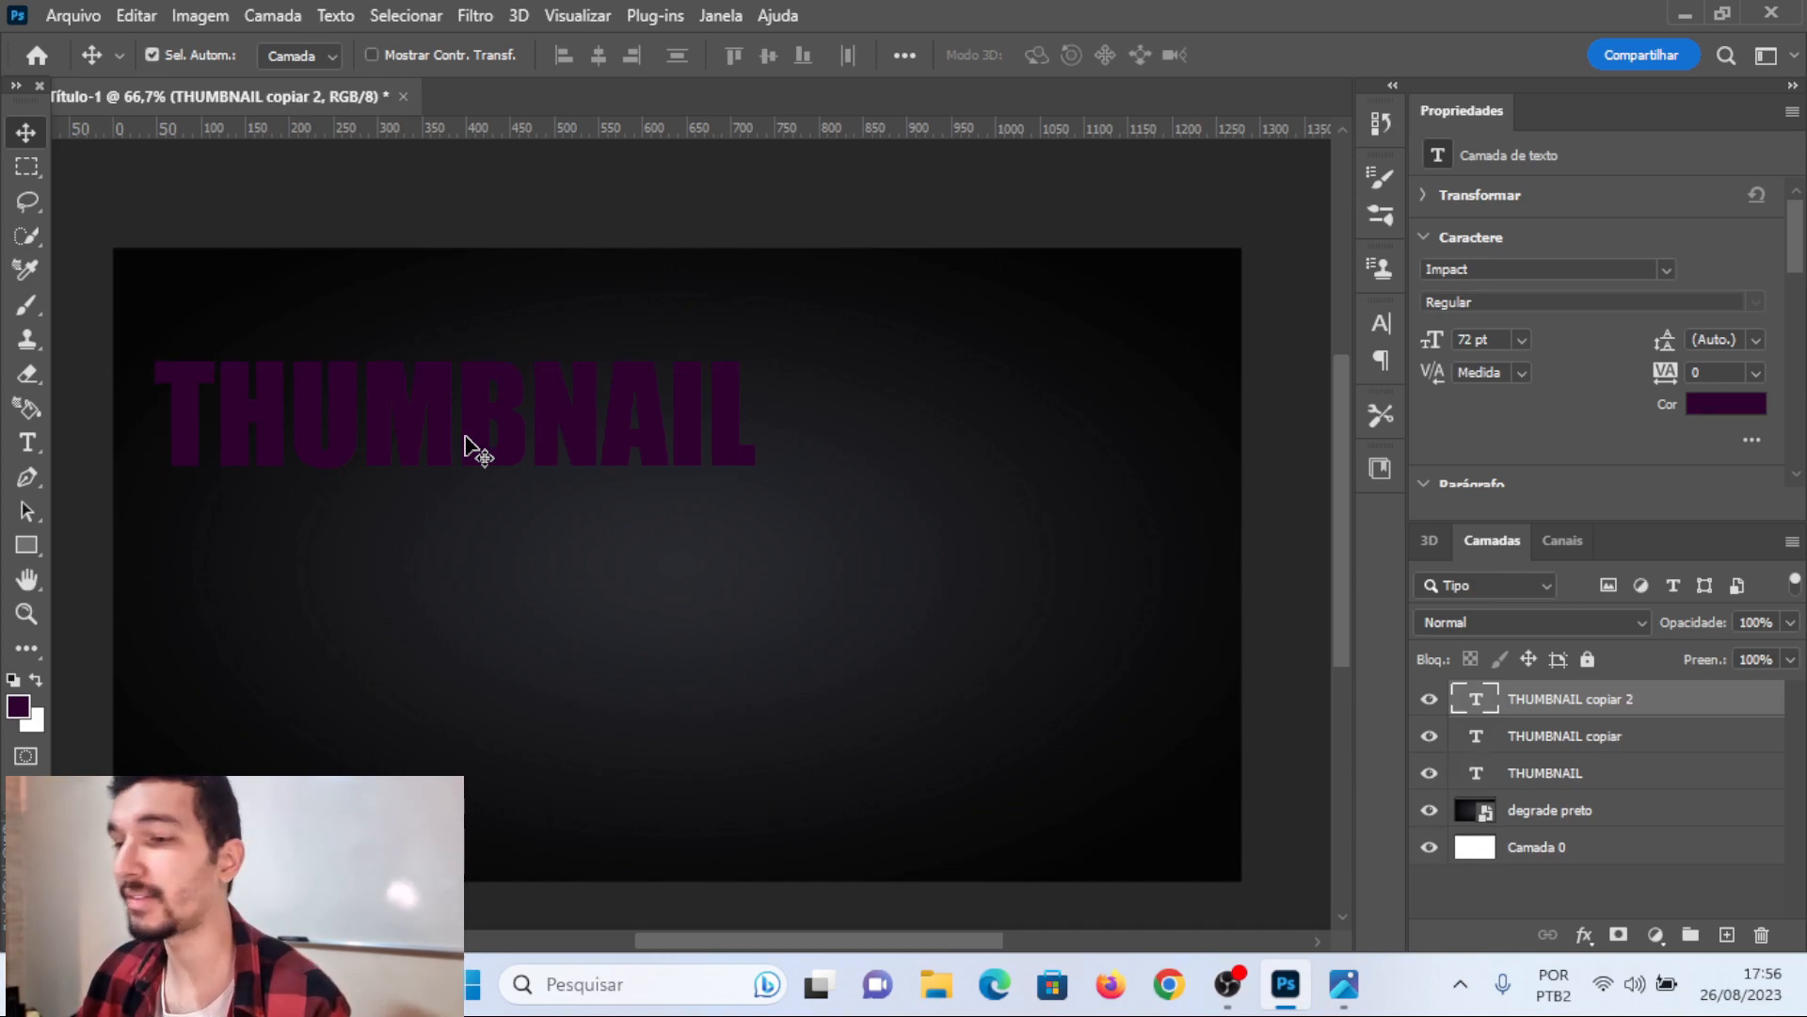
left_click_drag(455, 414, 455, 619)
left_click_drag(445, 432, 432, 511)
left_click_drag(428, 591, 428, 636)
left_click_drag(516, 522, 524, 553)
- Replace the text of the middle THUMBNAIL copy with "PELO"
key("t")
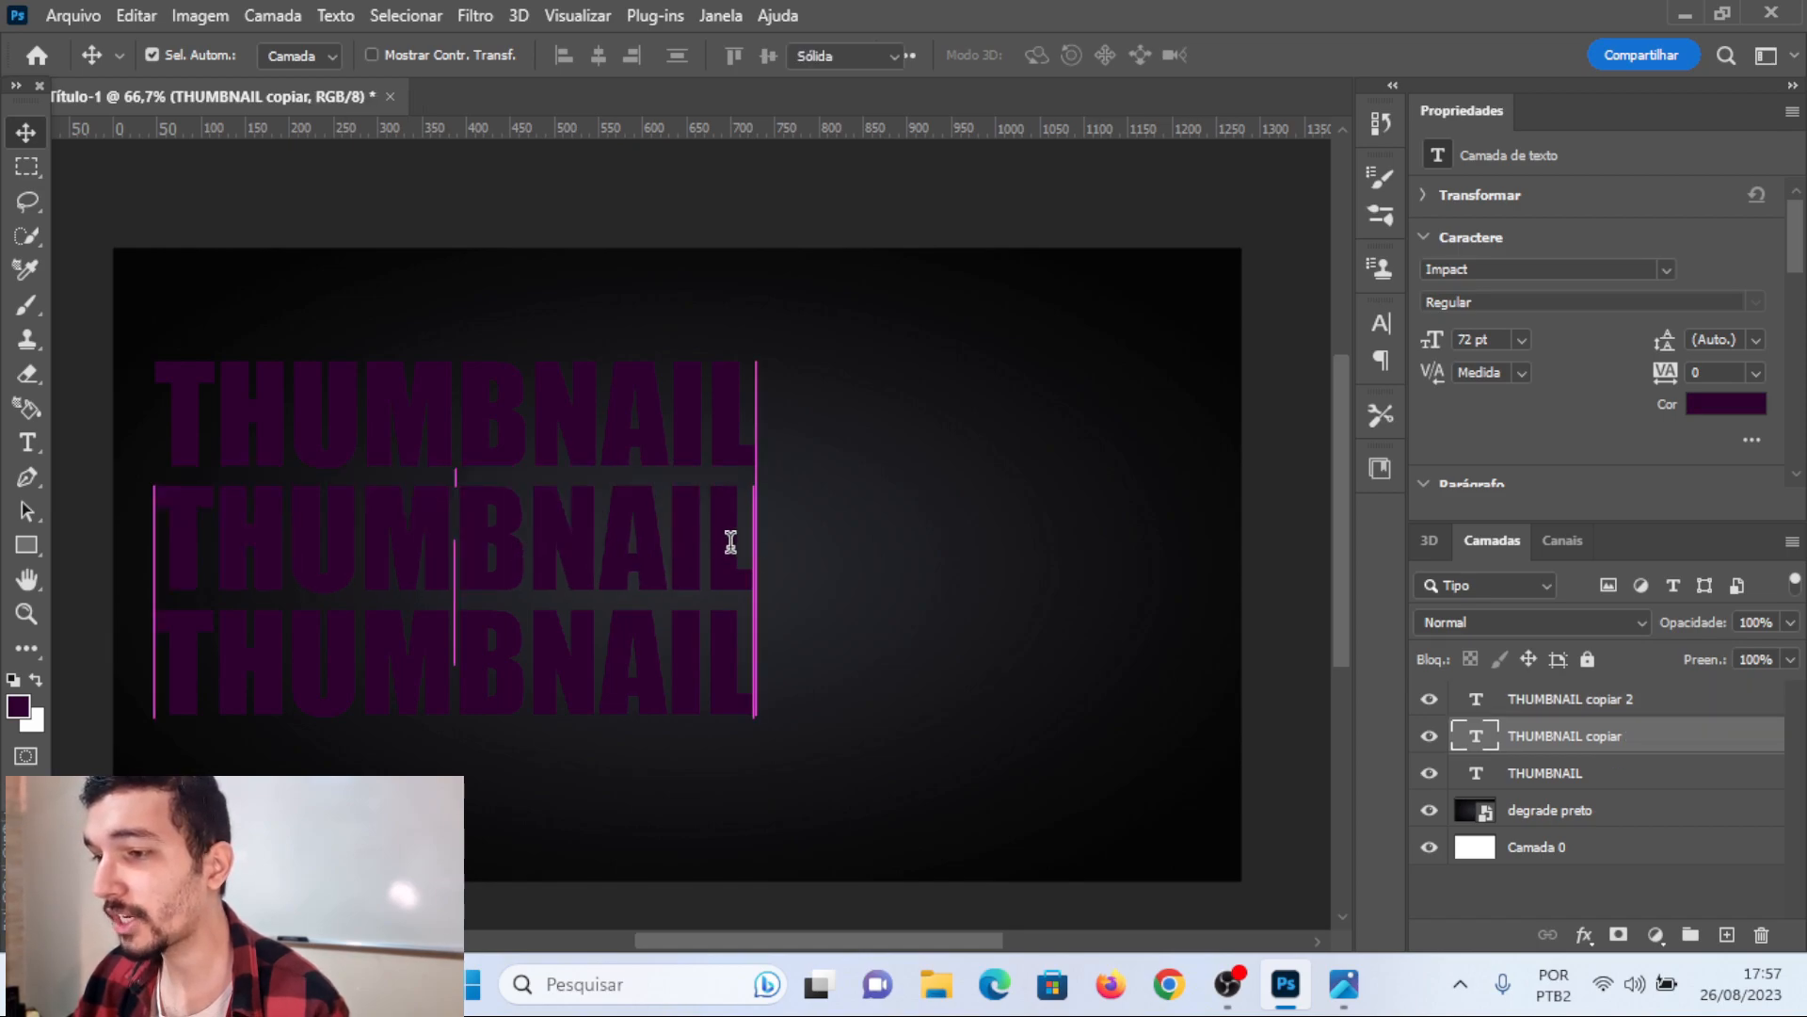
double_click(732, 540)
type("PELO")
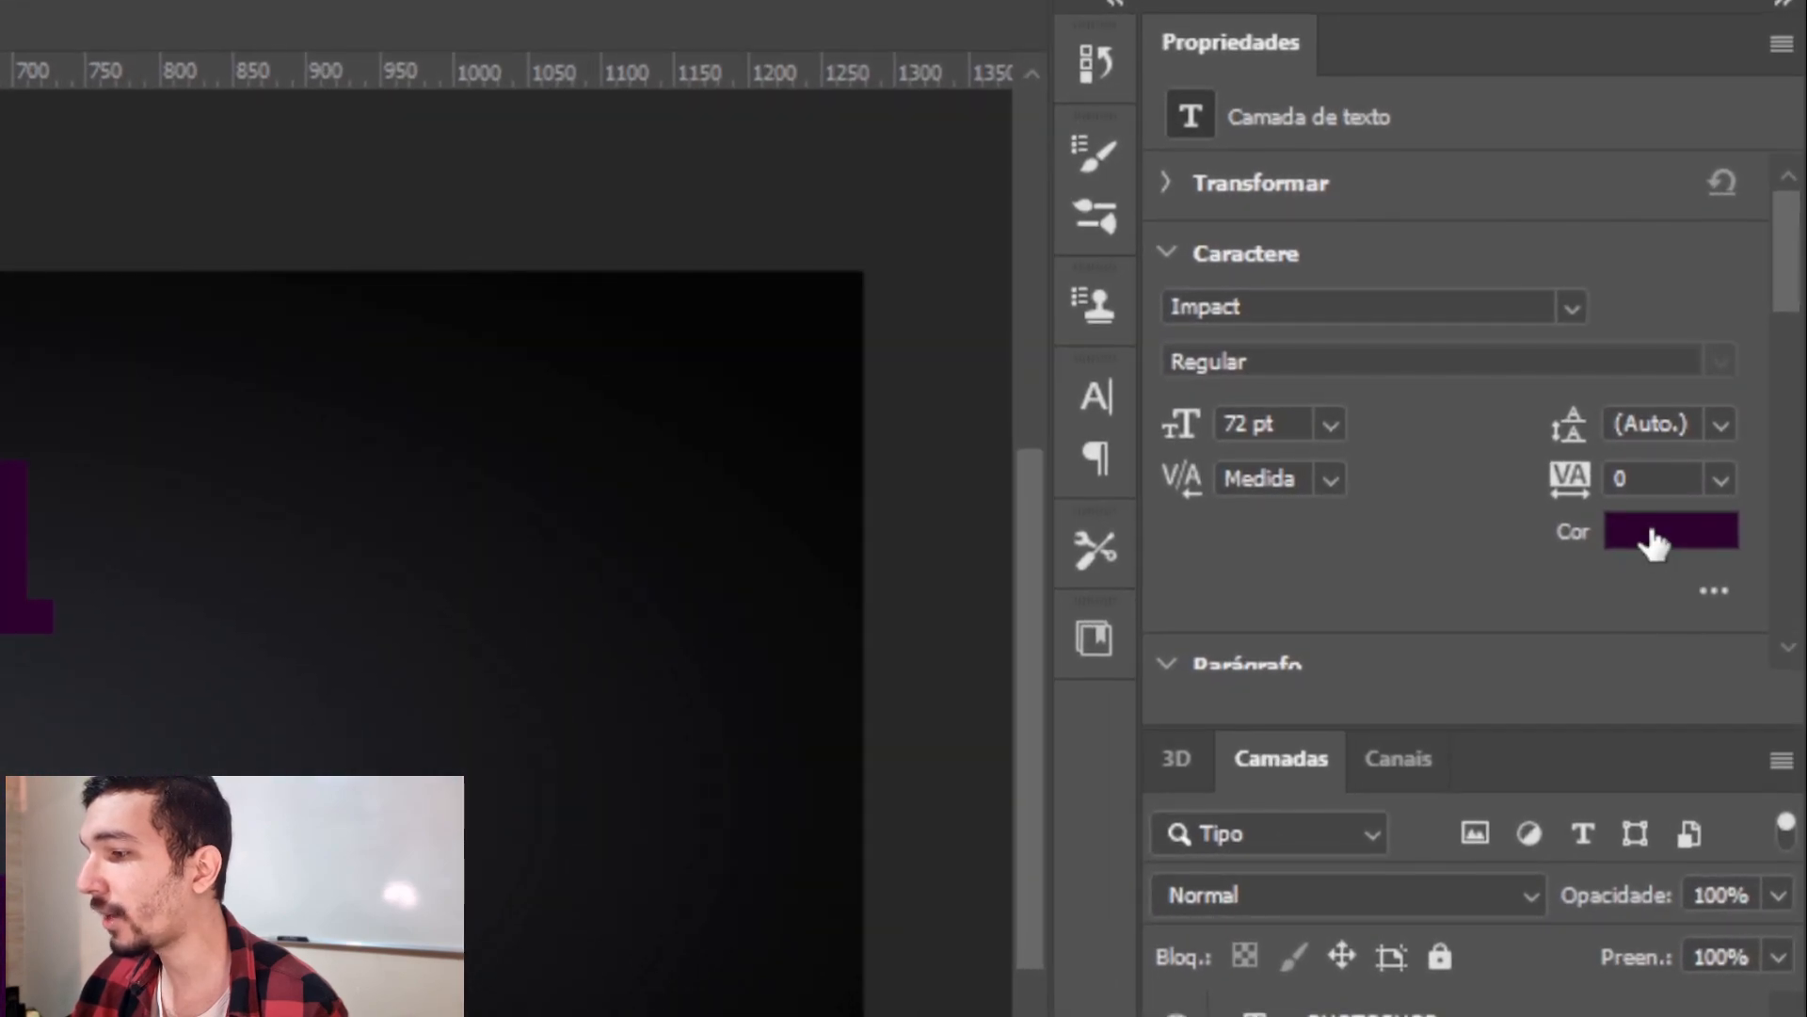
- Set the THUMBNAIL text color to white (ffffff)
left_click(1655, 541)
type("ffffff")
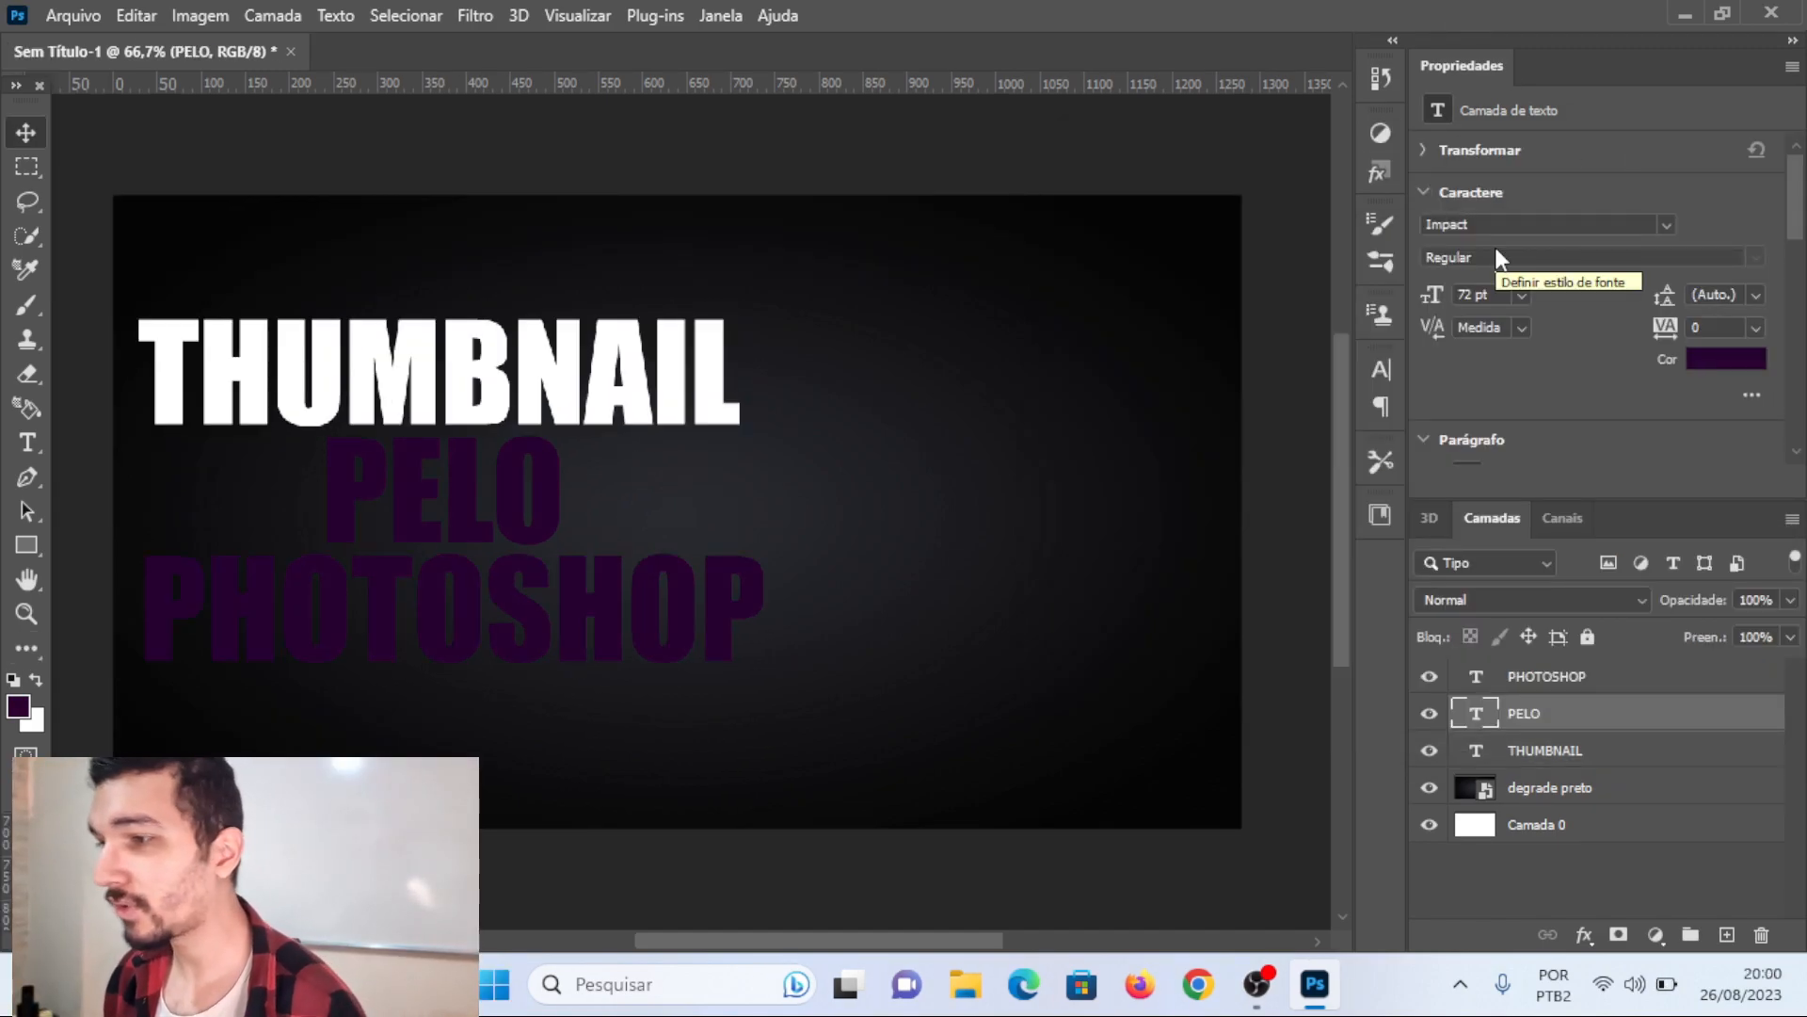
- Hide the Properties panel and display it again
left_click(717, 15)
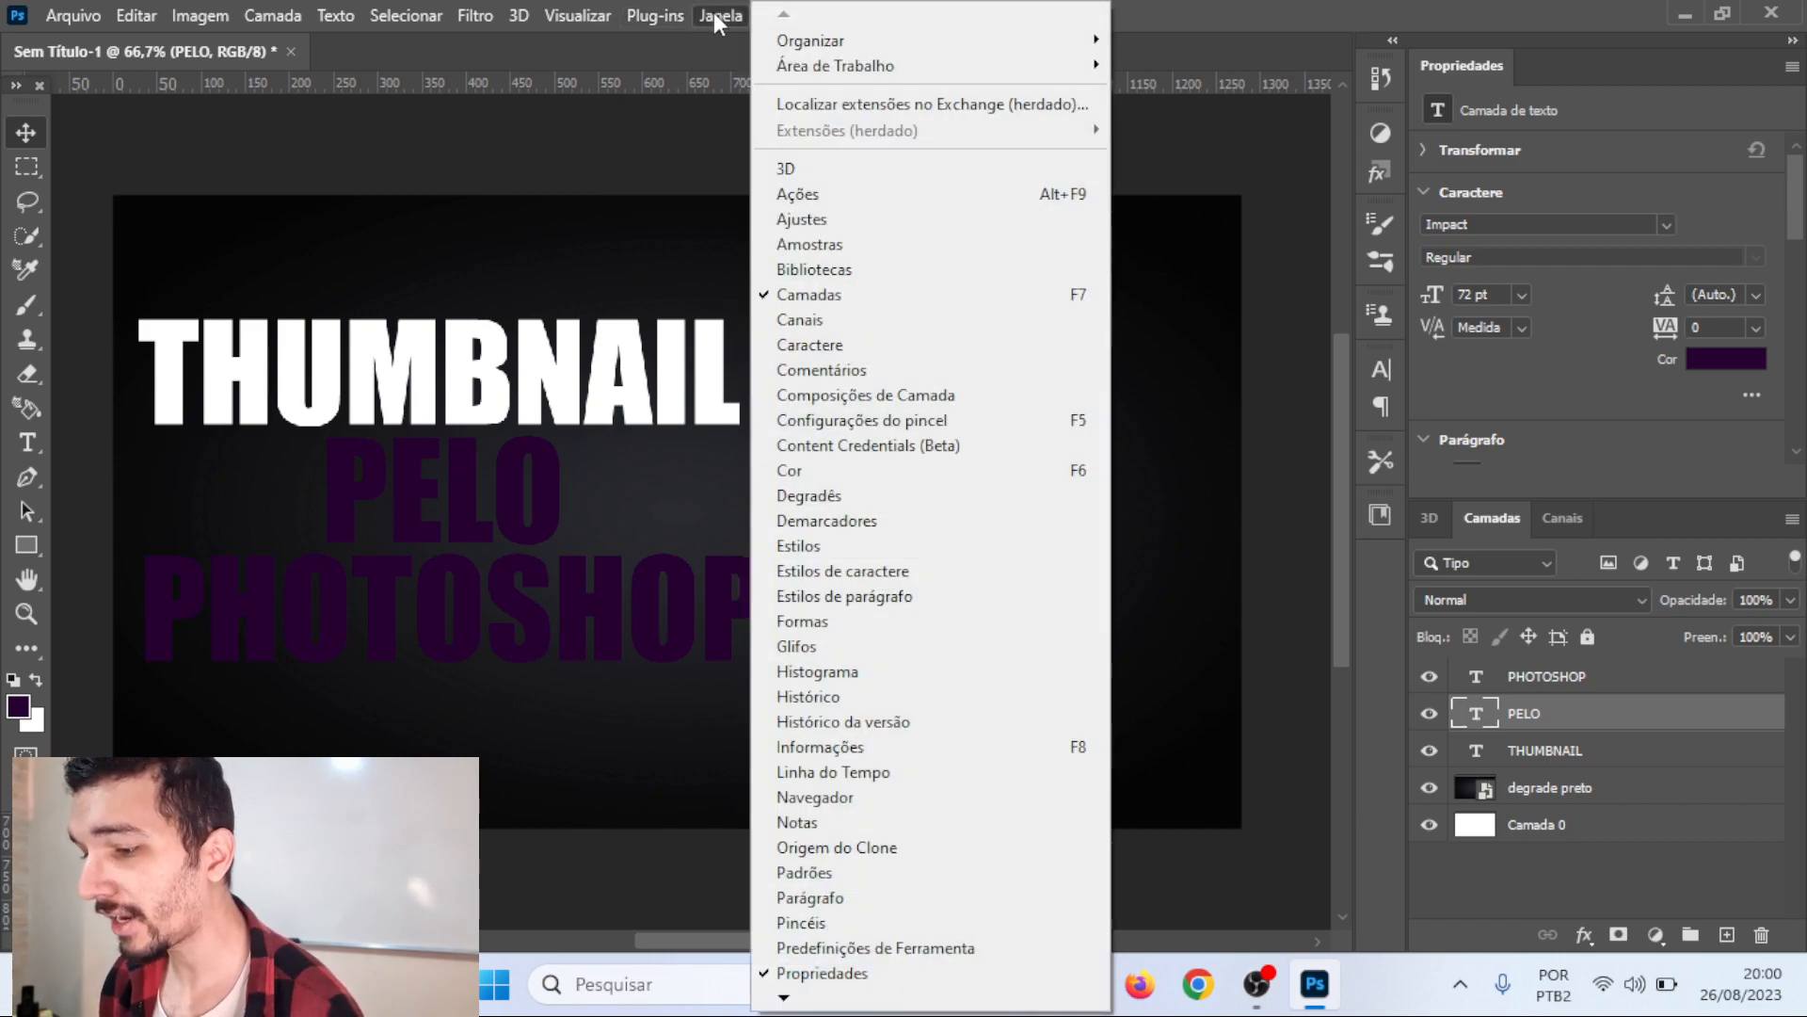
left_click(821, 973)
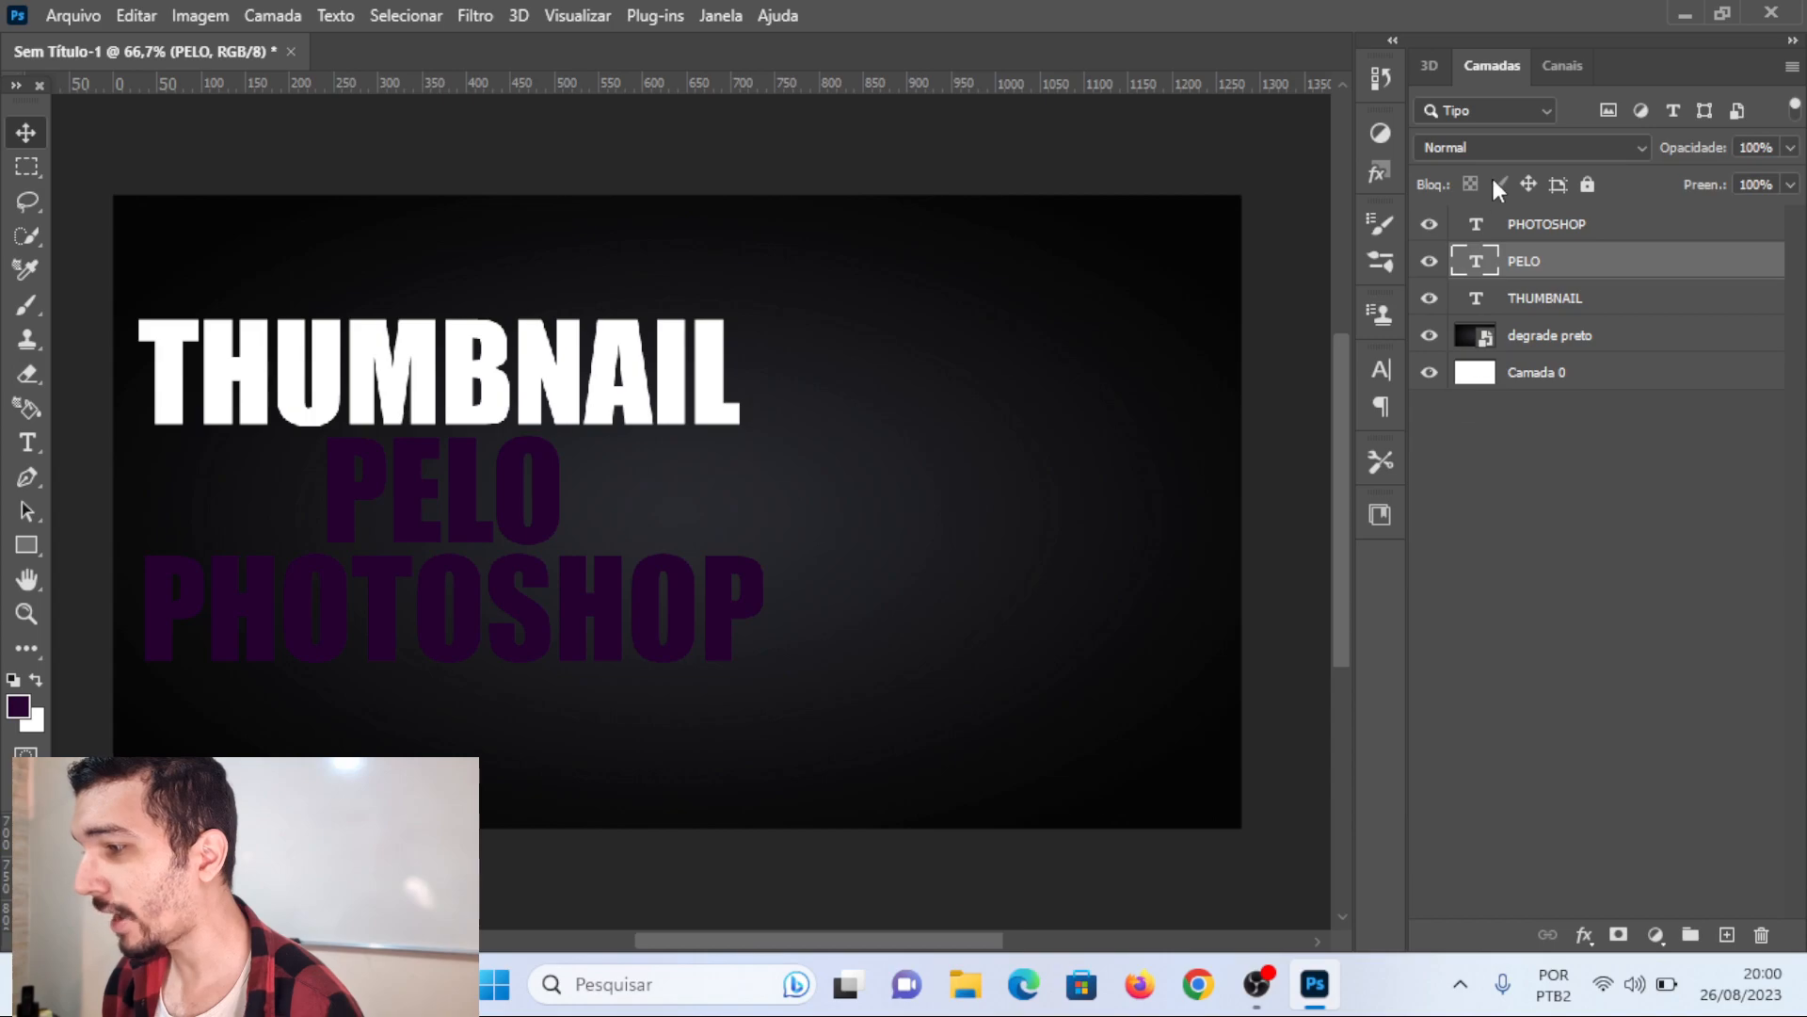
left_click(721, 19)
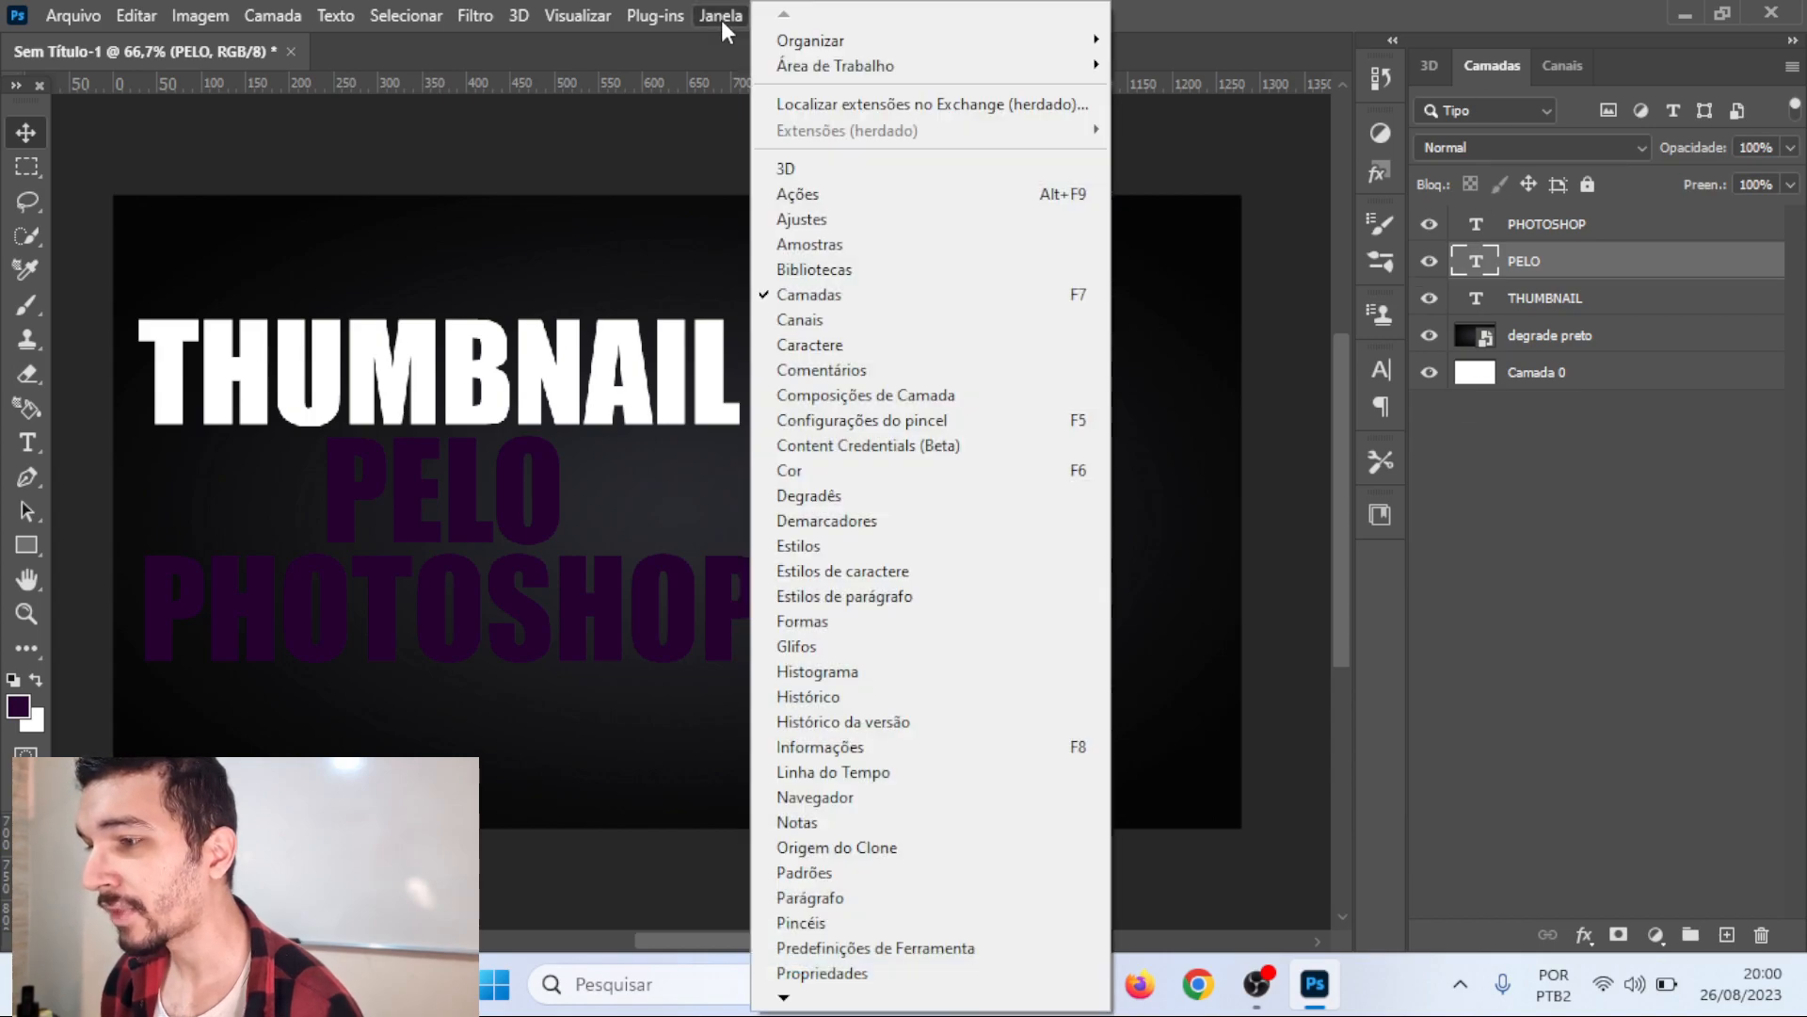
left_click(823, 973)
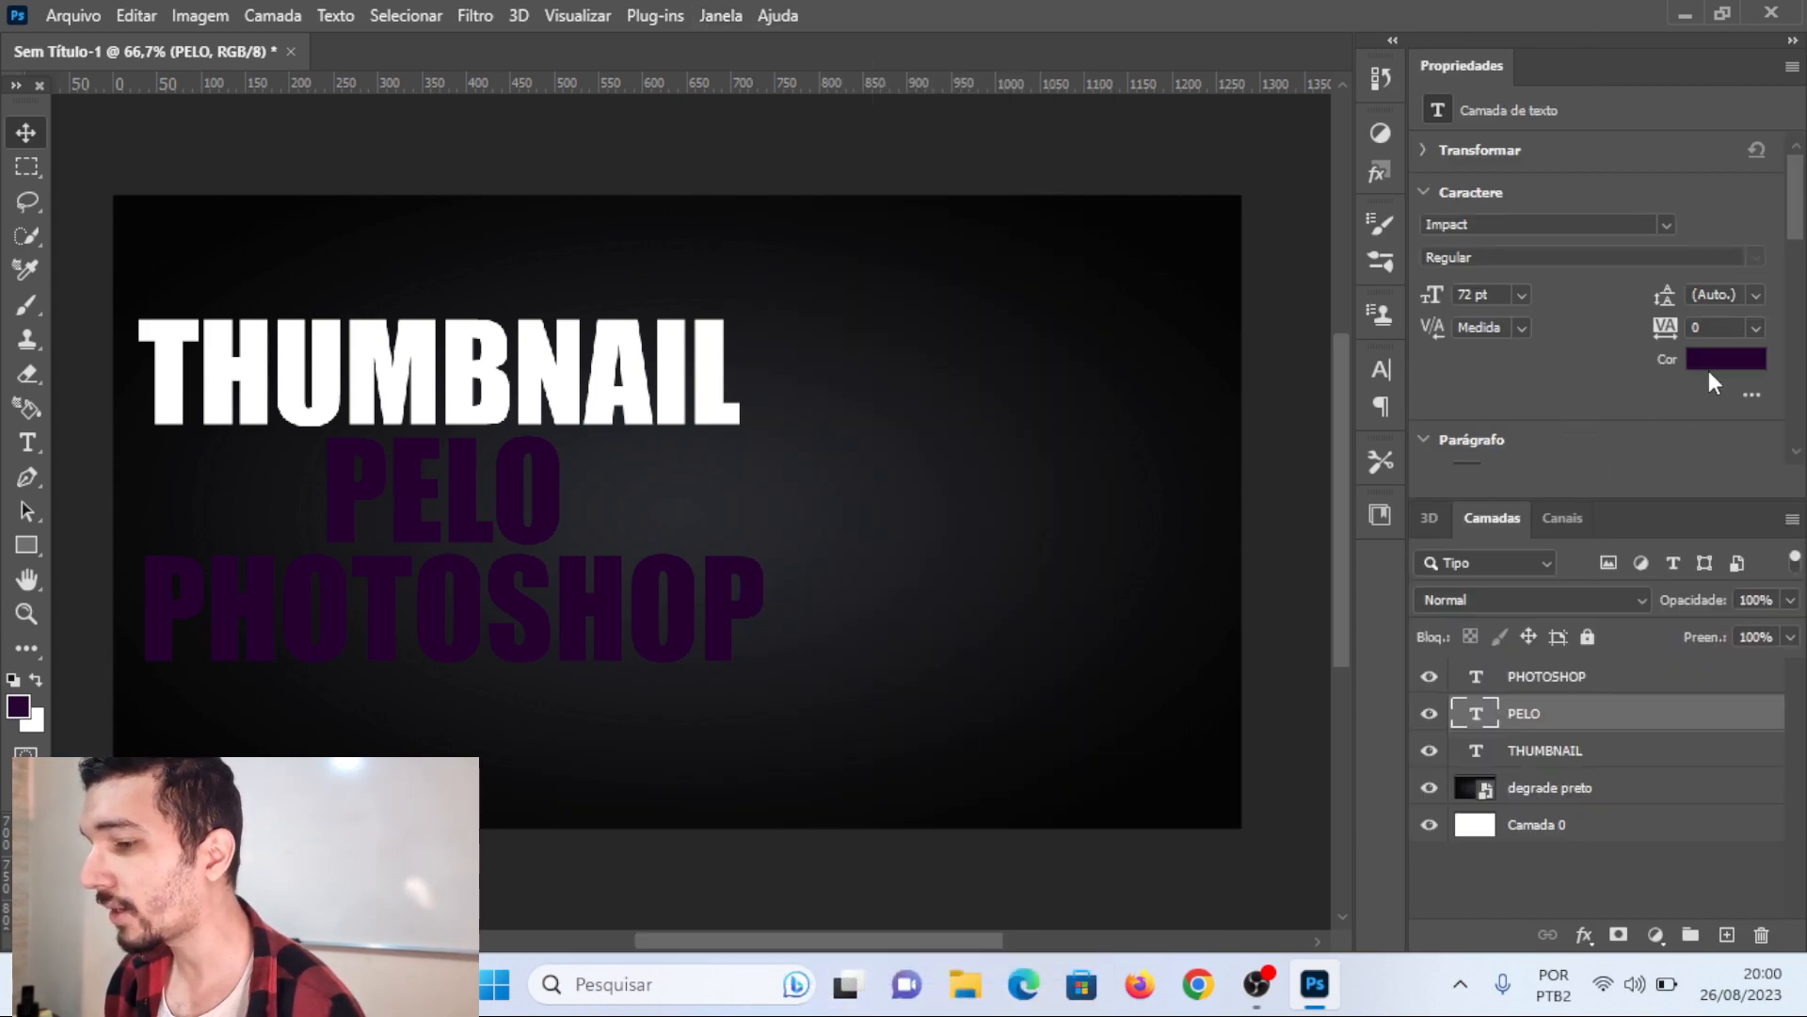
- Select the whole PELO word for editing and open the foreground color selector
double_click(443, 475)
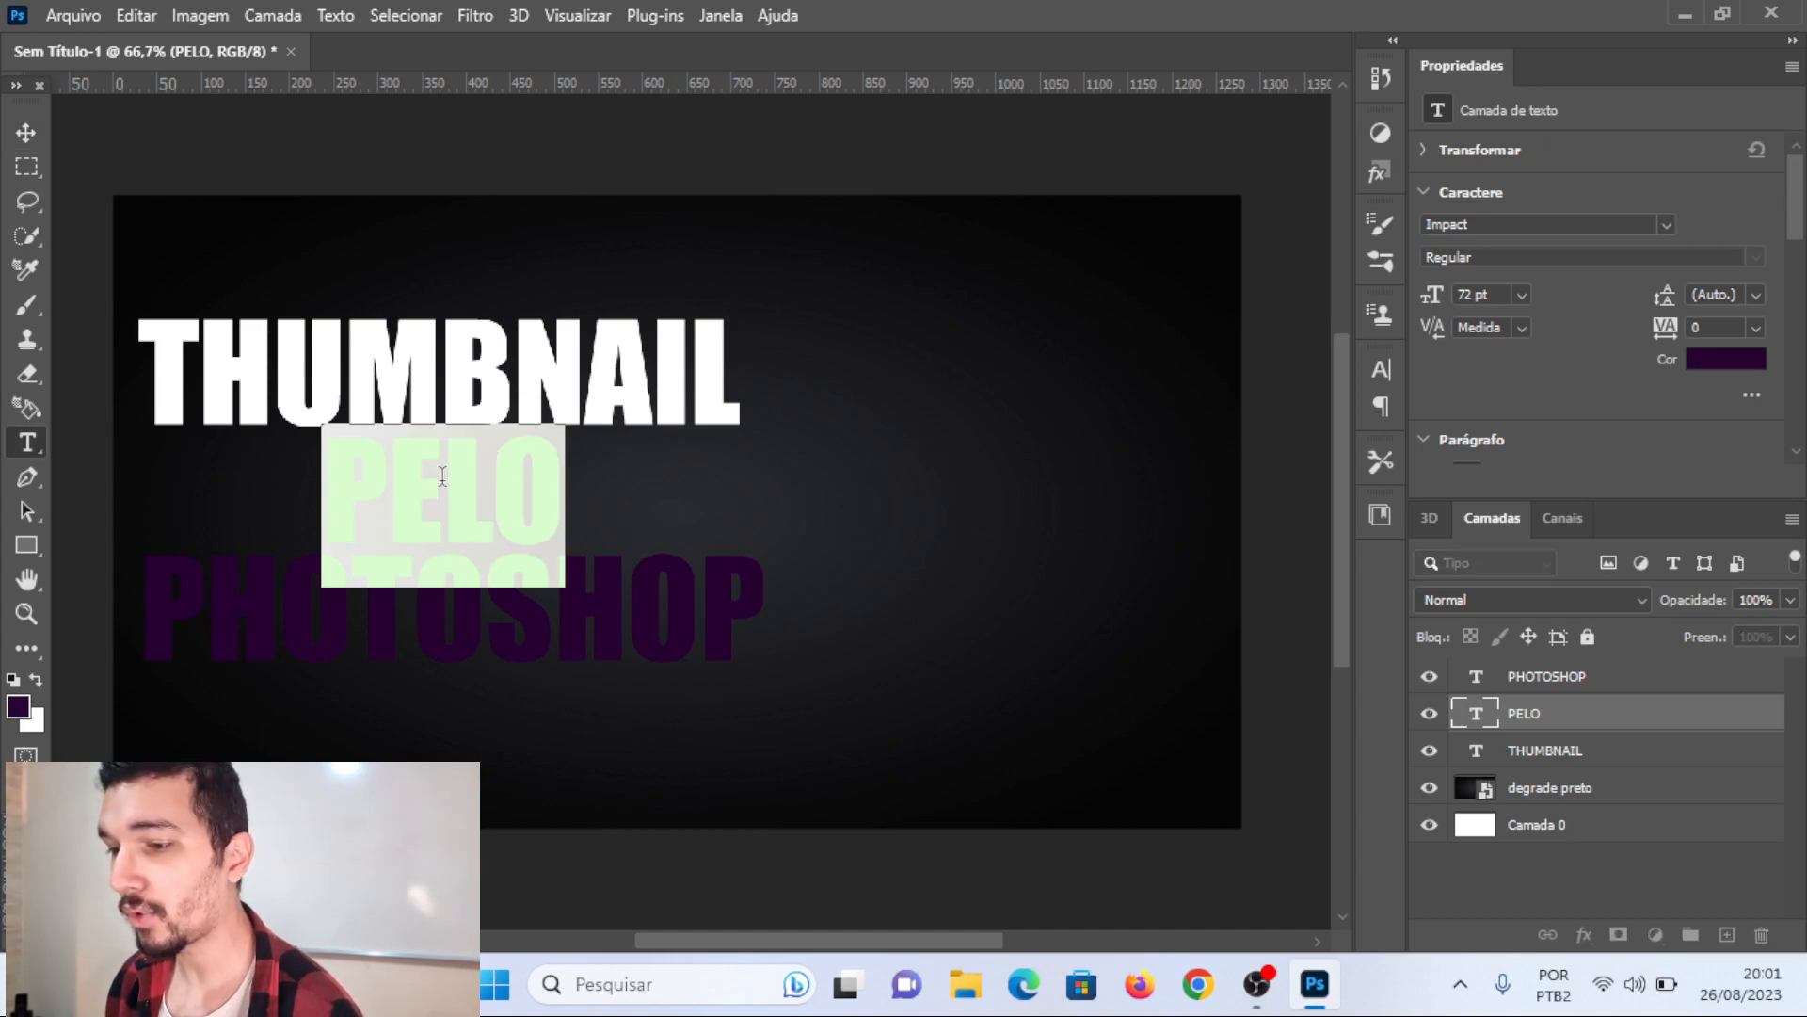
left_click(20, 713)
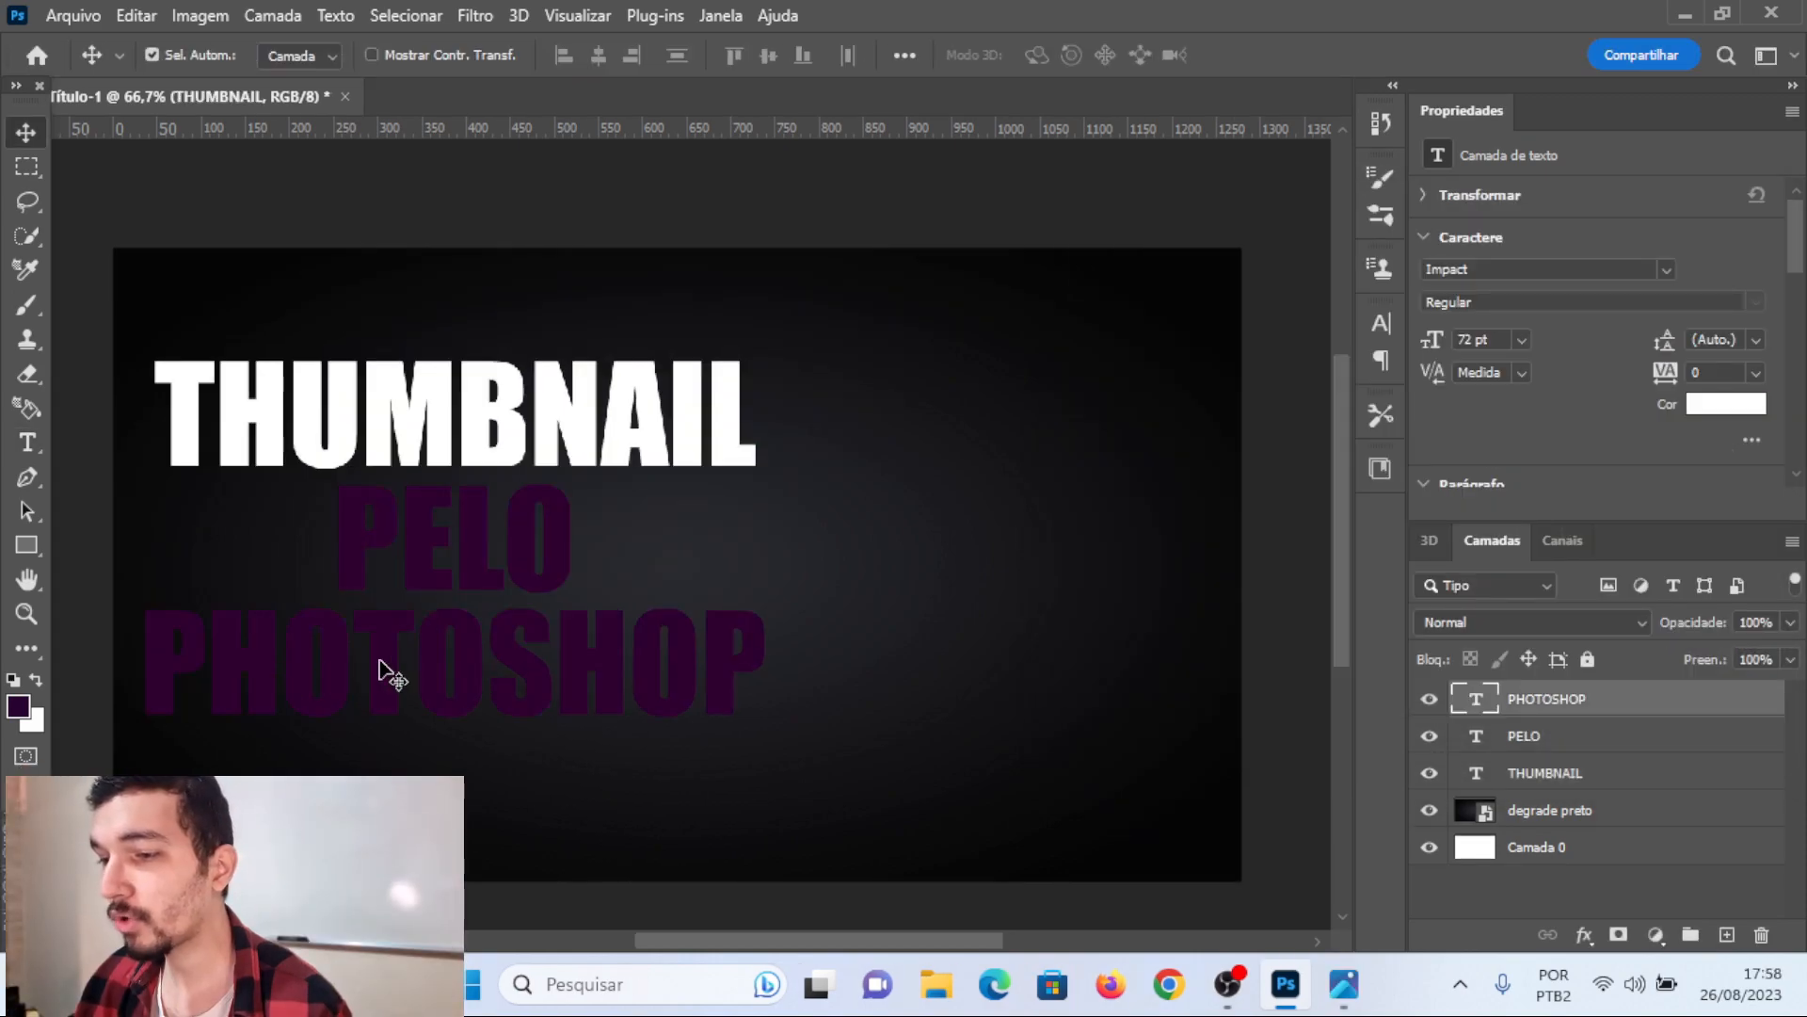
- Set the PHOTOSHOP text color to white (ffffff)
left_click(383, 674)
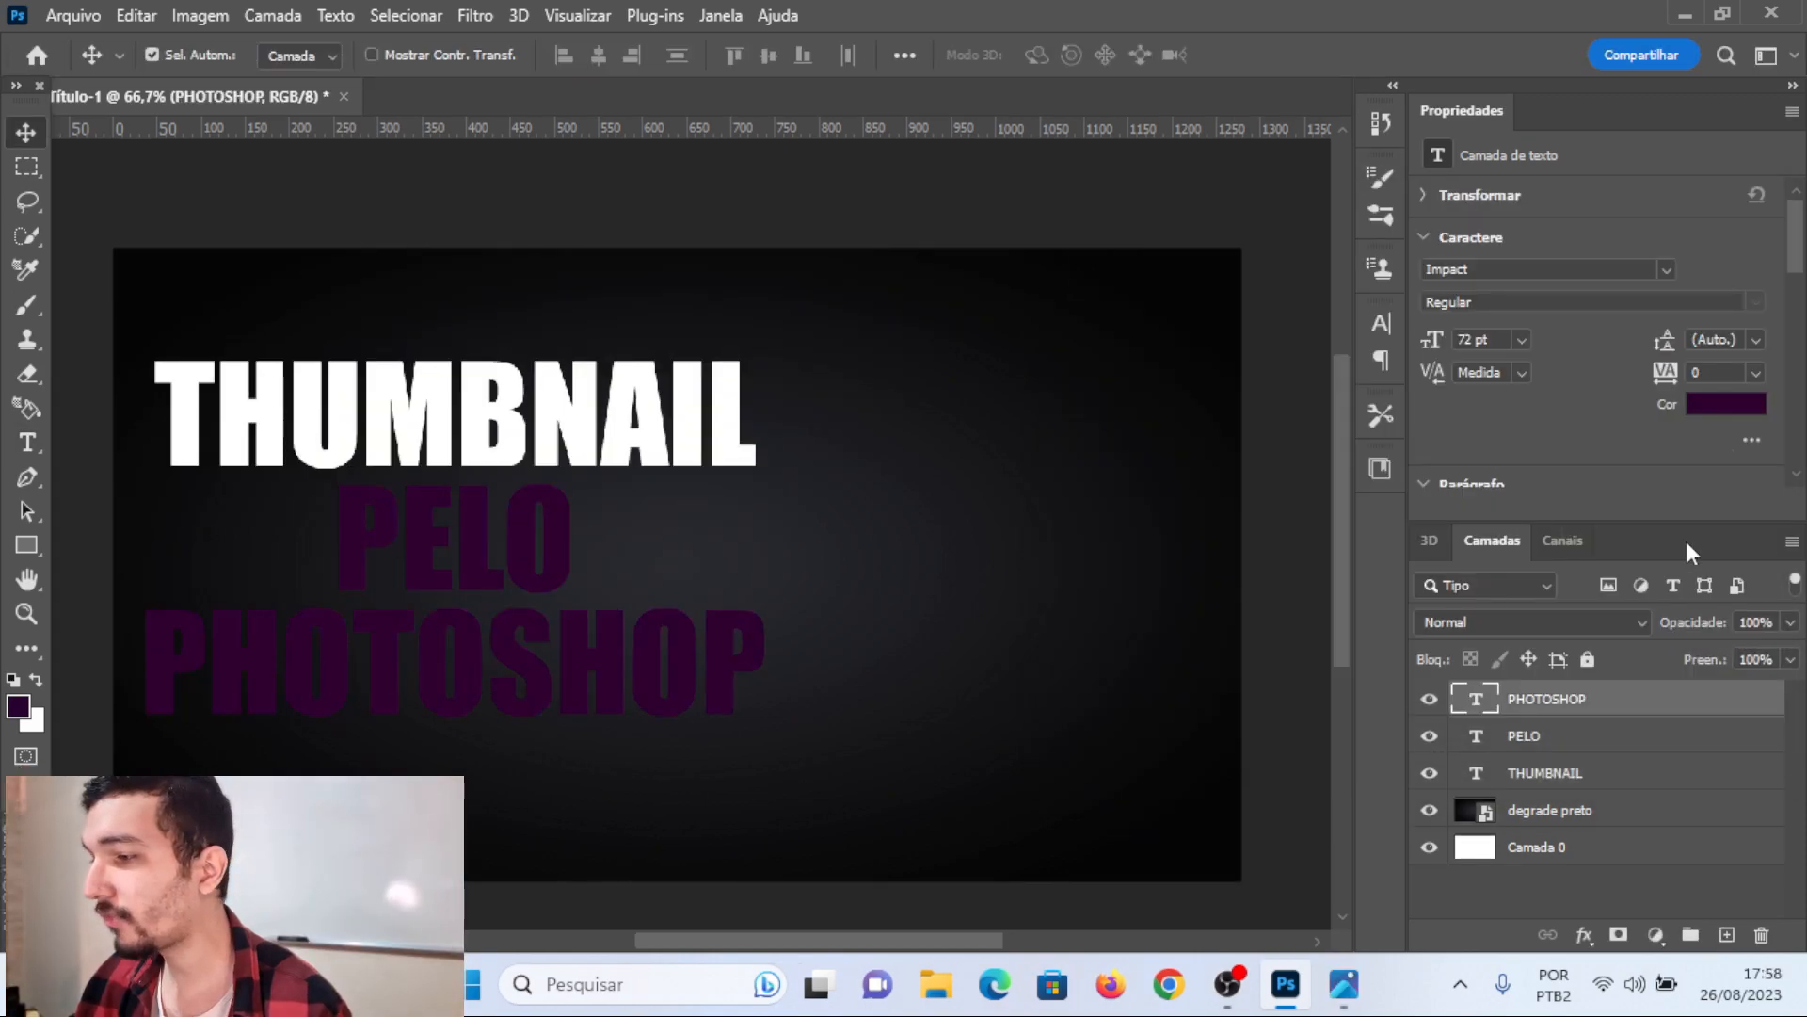
left_click(1725, 406)
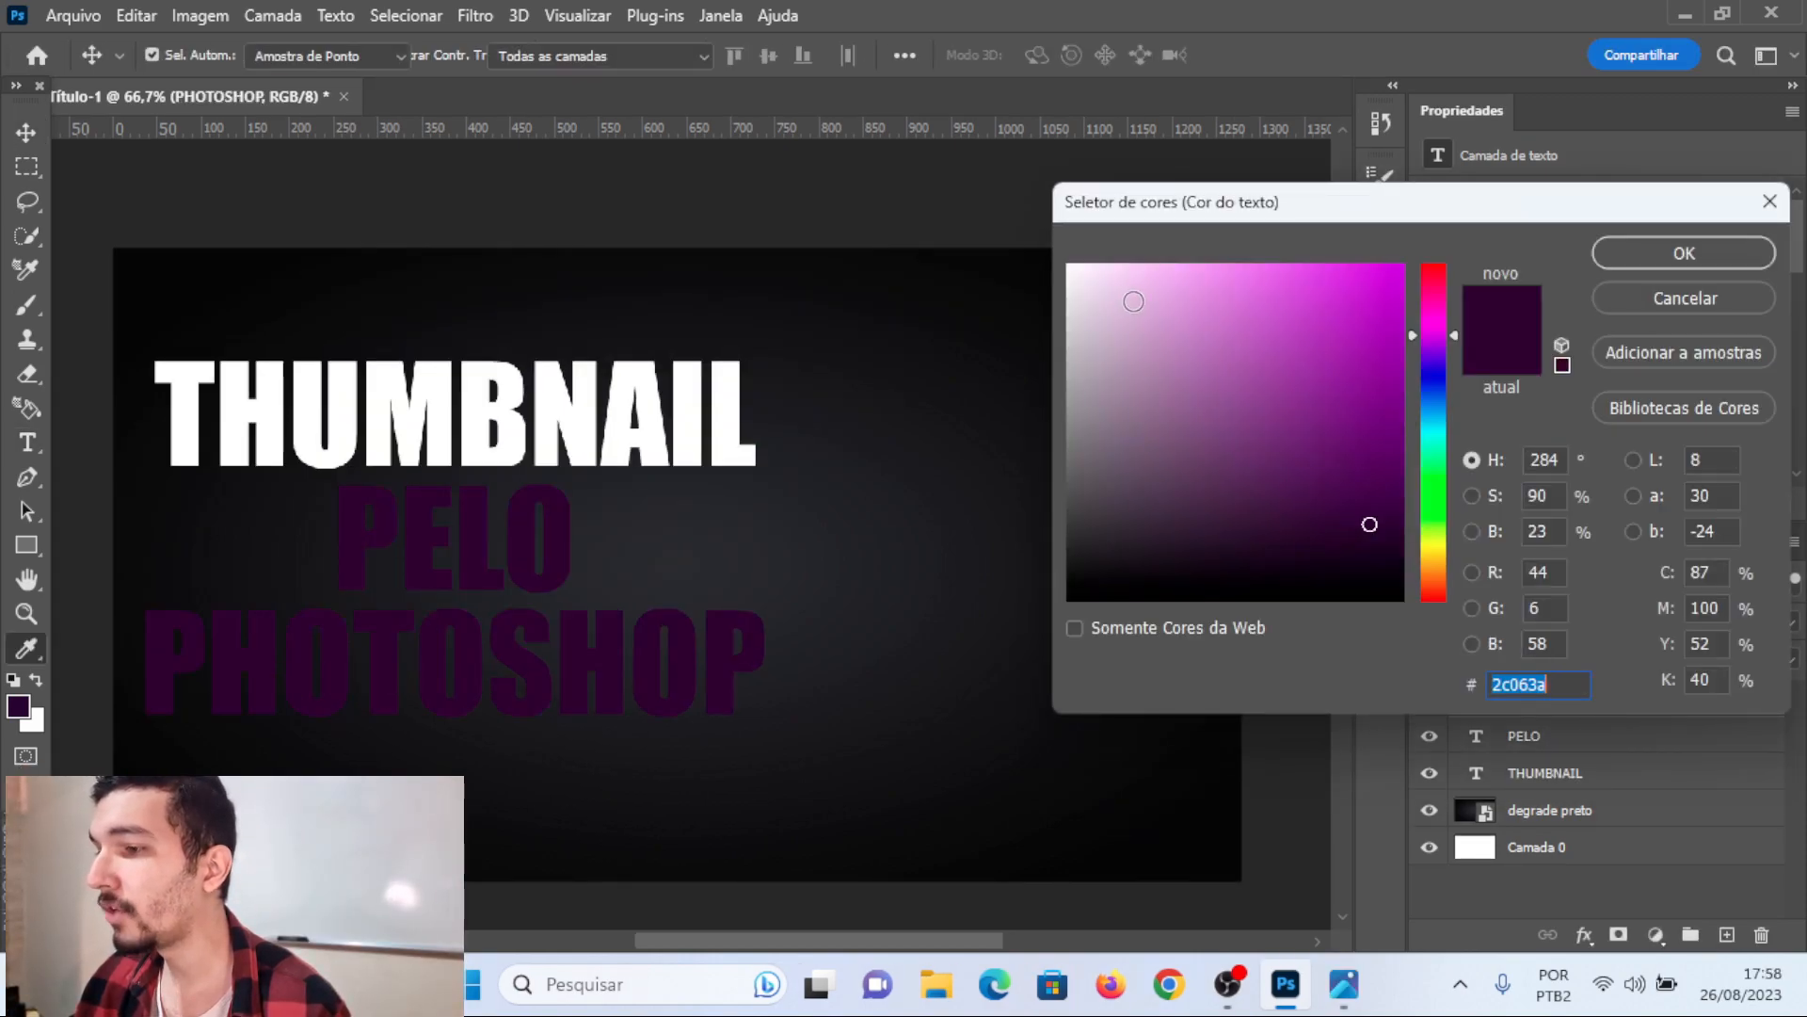
type("d2b2de")
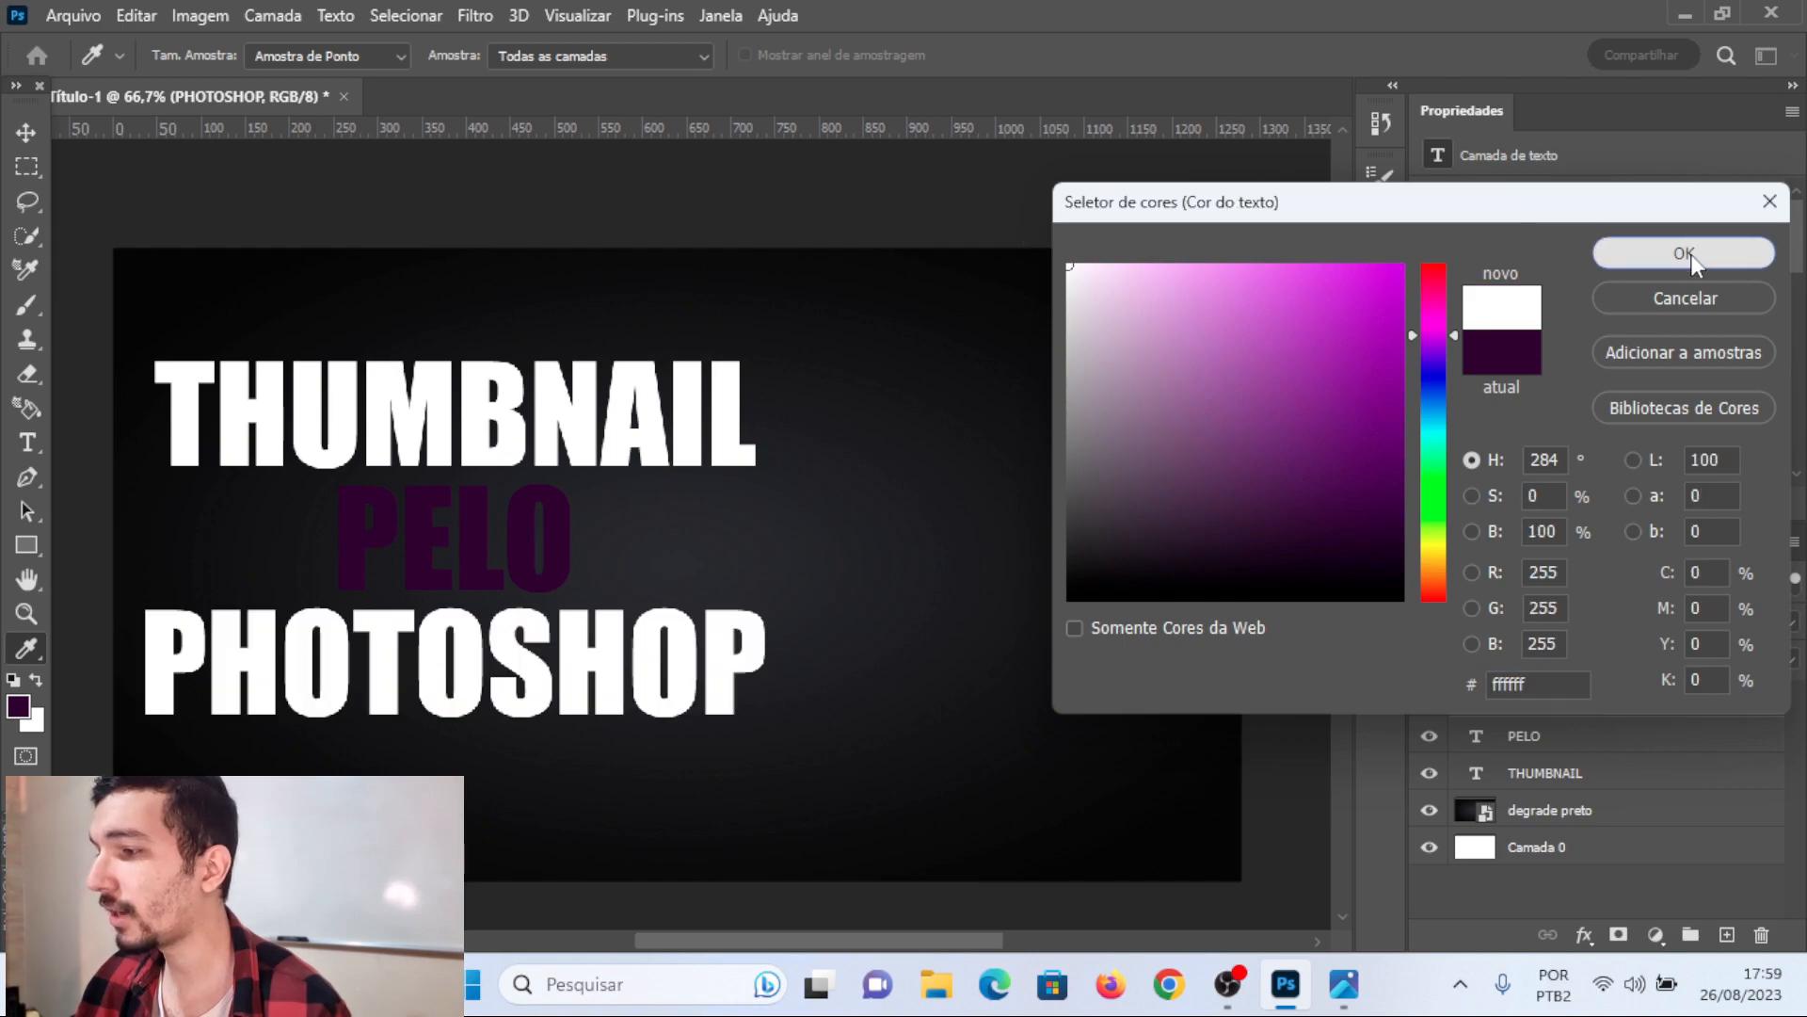
left_click(1684, 252)
- Set the PELO text color to bright magenta (f600ff)
key("v")
left_click(539, 538)
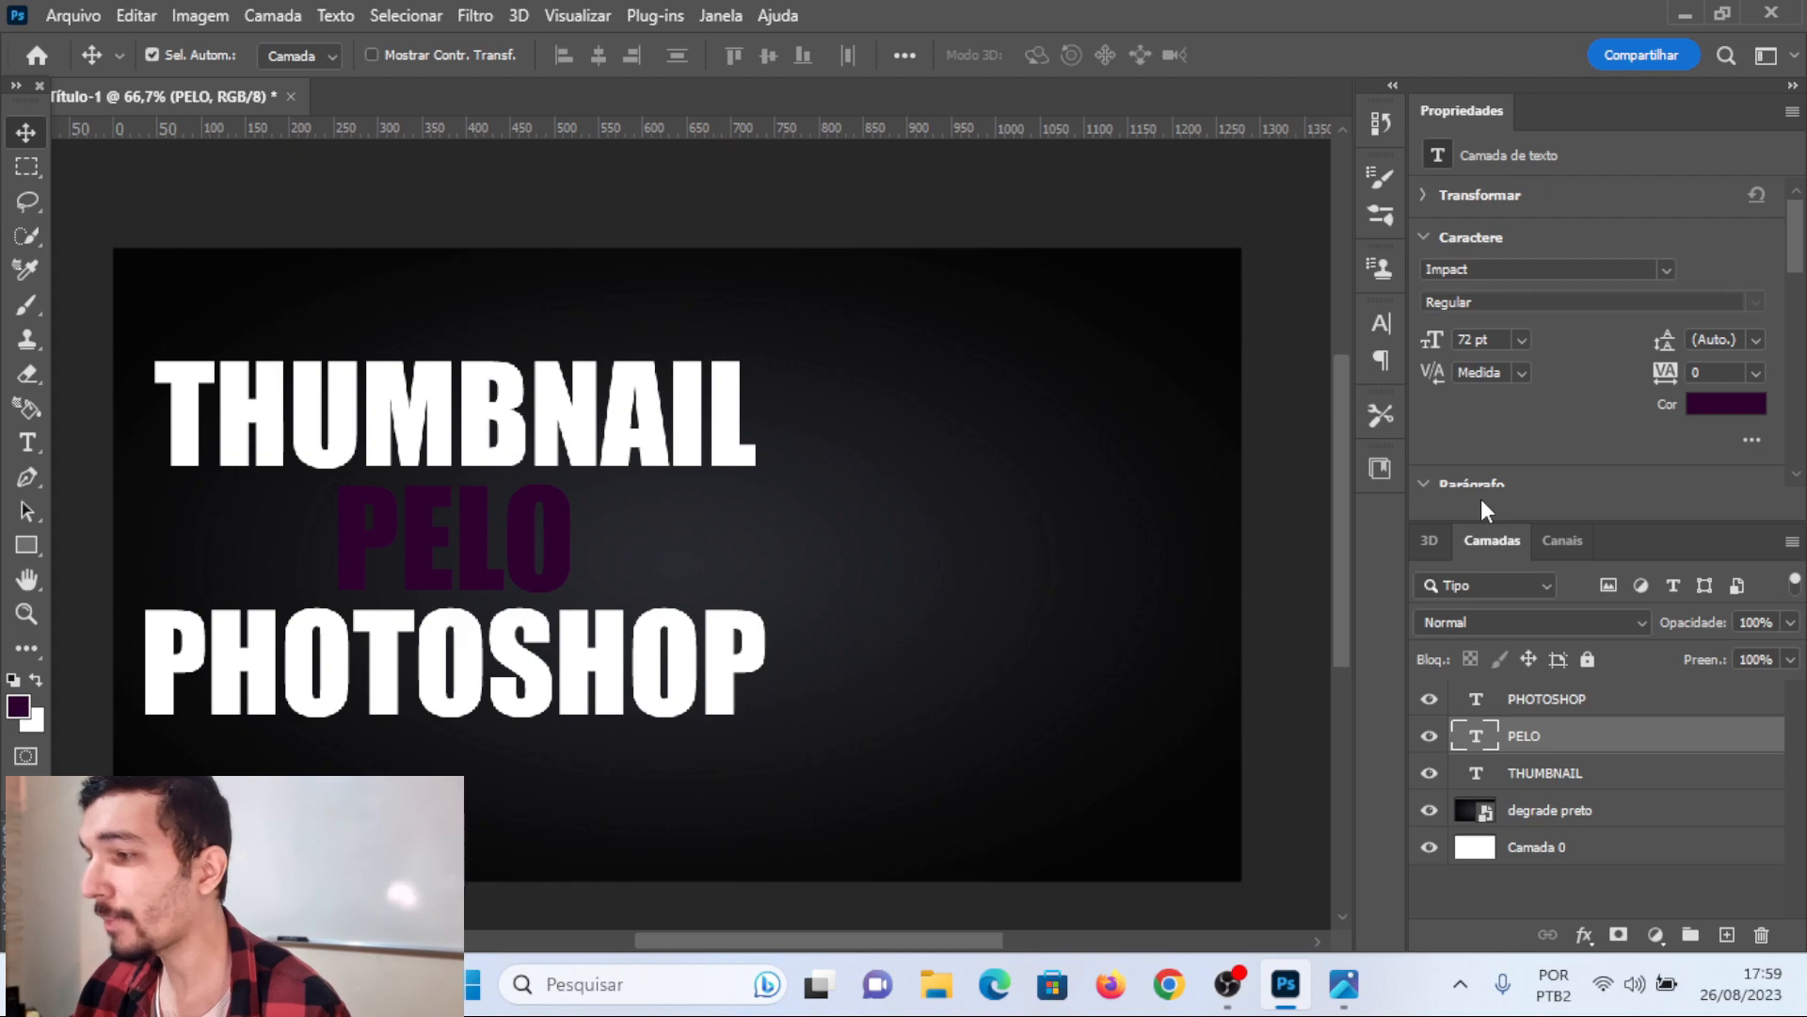
left_click(1741, 406)
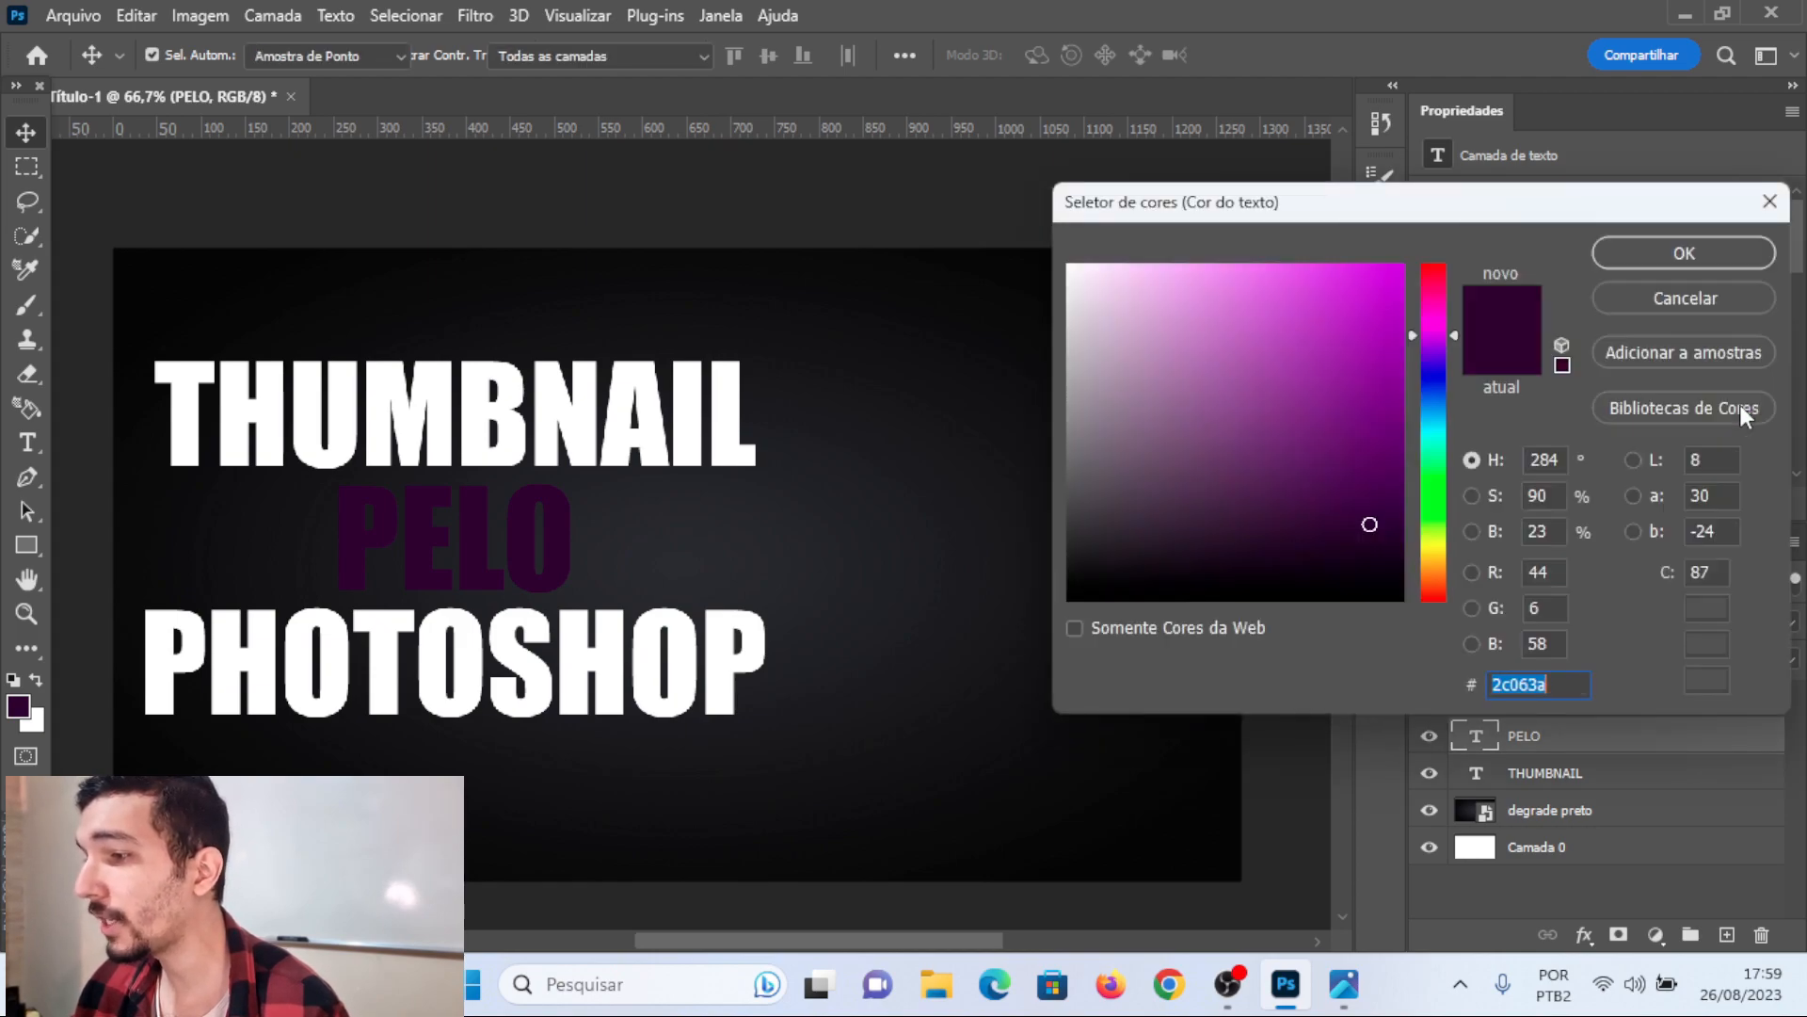
mouse_move(1454, 326)
left_mouse_down()
mouse_move(1400, 267)
mouse_move(1421, 248)
left_mouse_up()
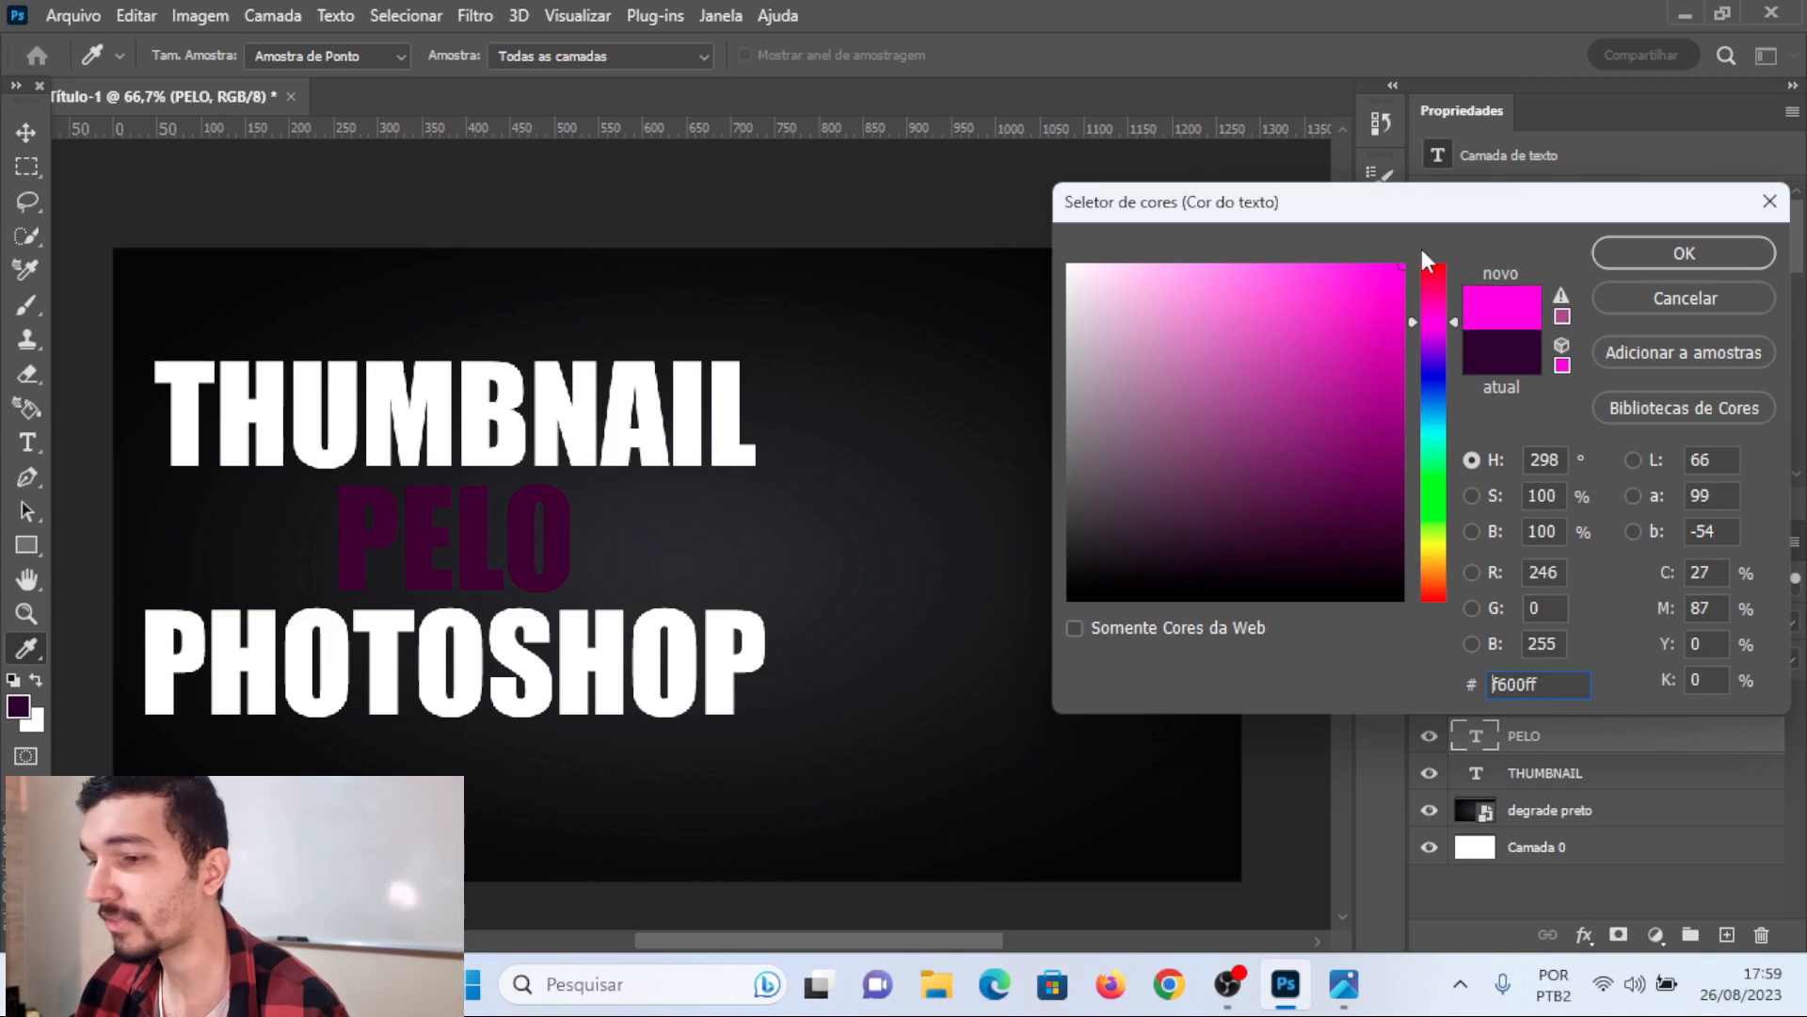
left_click(1663, 258)
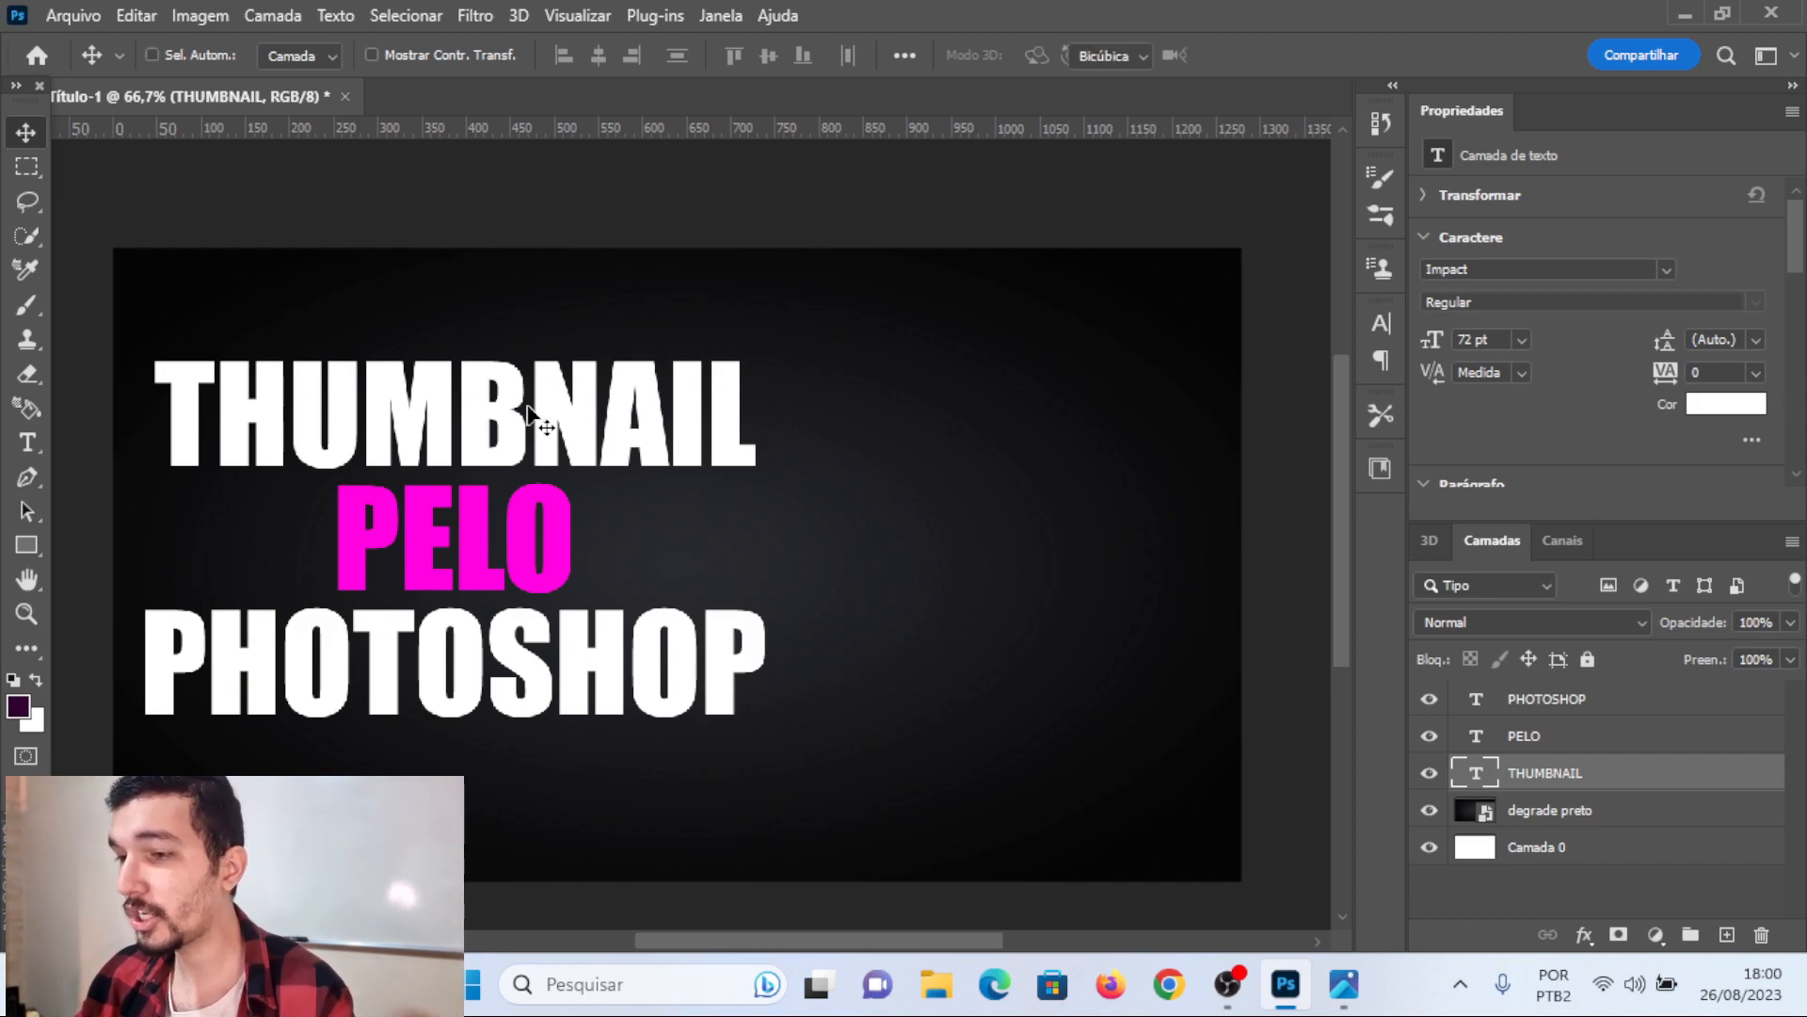
- Rotate the THUMBNAIL text slightly counterclockwise so its end tilts upward
key("ctrl+t")
mouse_move(760, 506)
left_mouse_down()
mouse_move(716, 500)
mouse_move(771, 484)
left_mouse_up()
key("ctrl+z")
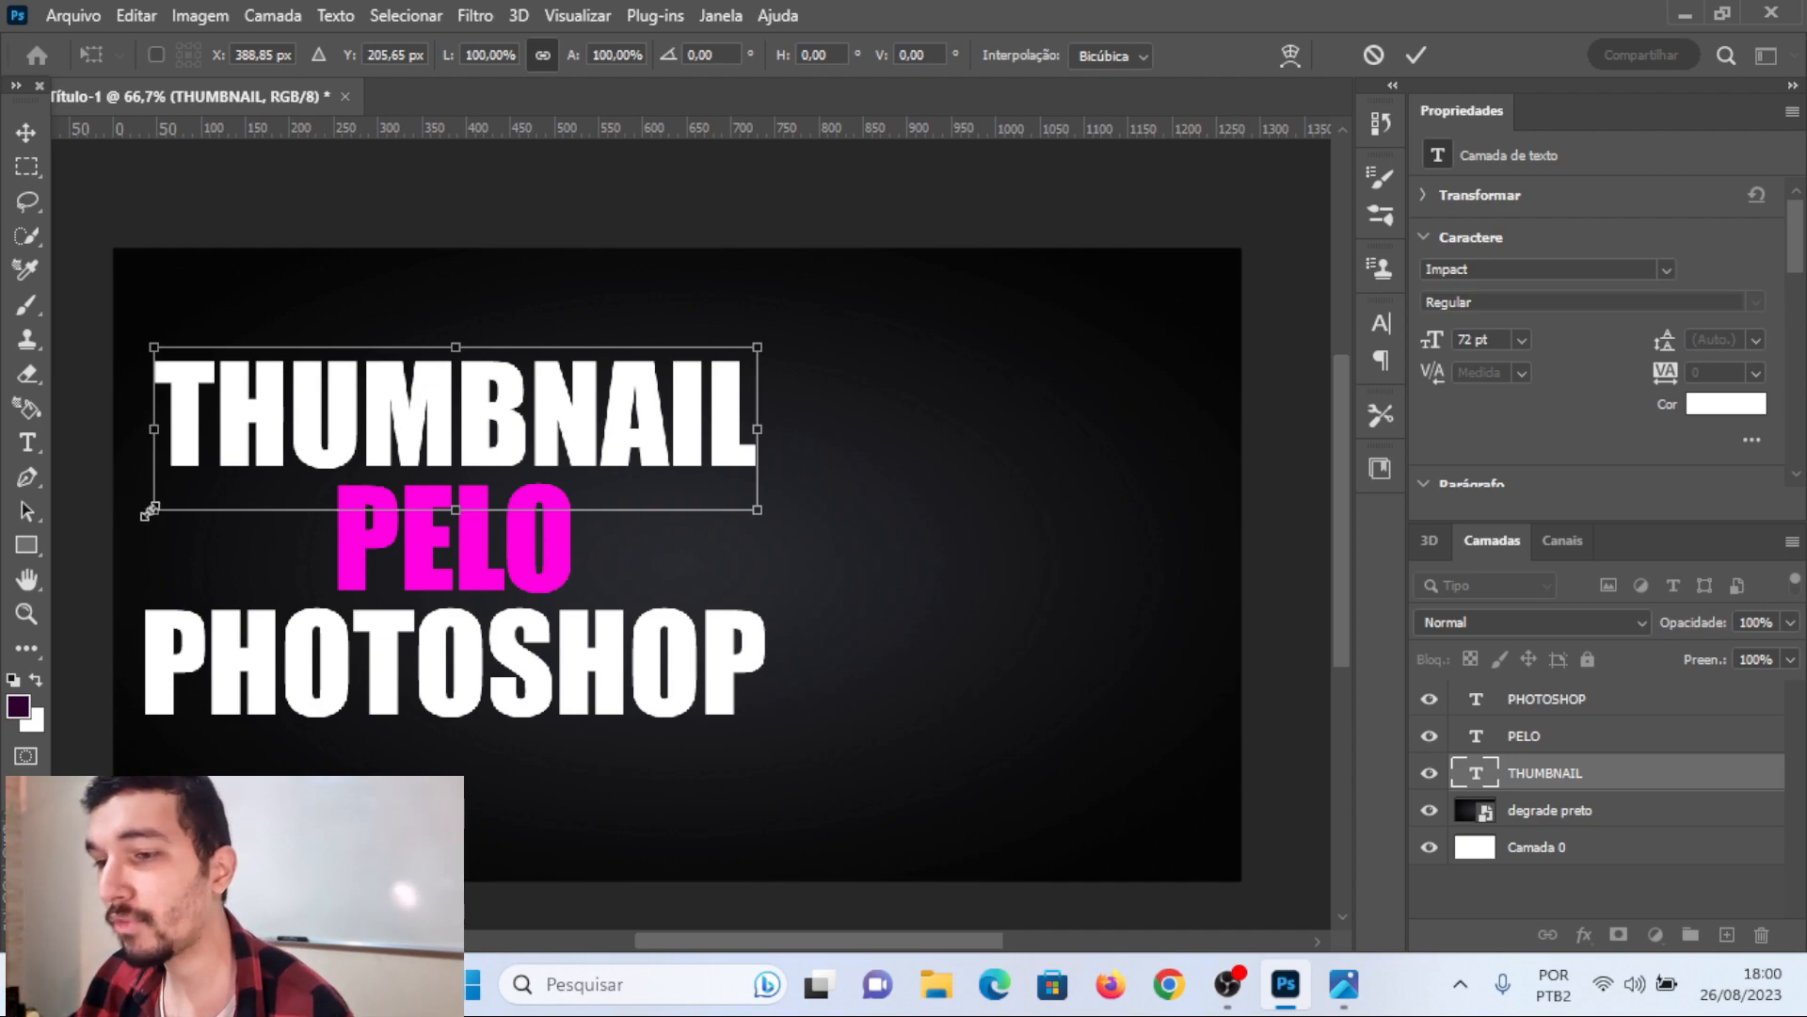
left_click_drag(136, 518, 146, 534)
- Shrink the PELO text to about 46 pt just under THUMBNAIL and move PHOTOSHOP up closer beneath it
left_click(492, 575)
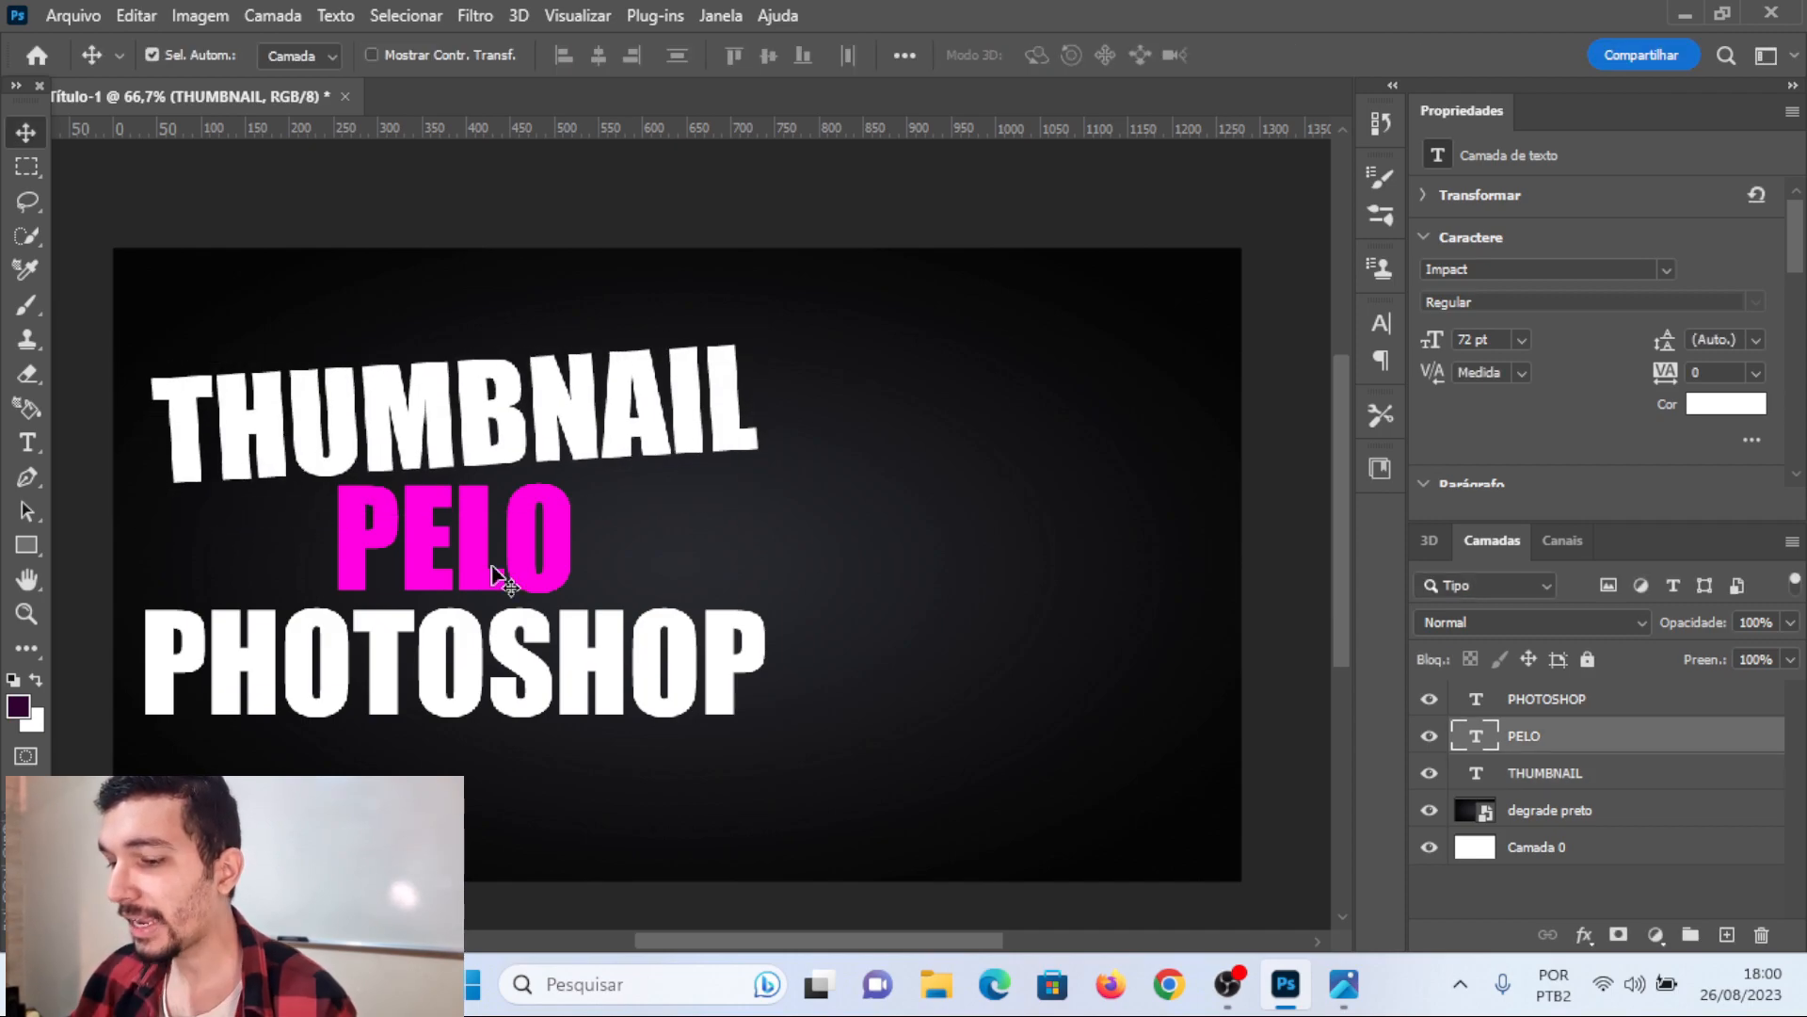
key("ctrl+t")
left_click_drag(570, 629, 488, 576)
left_click_drag(406, 508, 428, 478)
key("Return")
left_click_drag(440, 645, 461, 595)
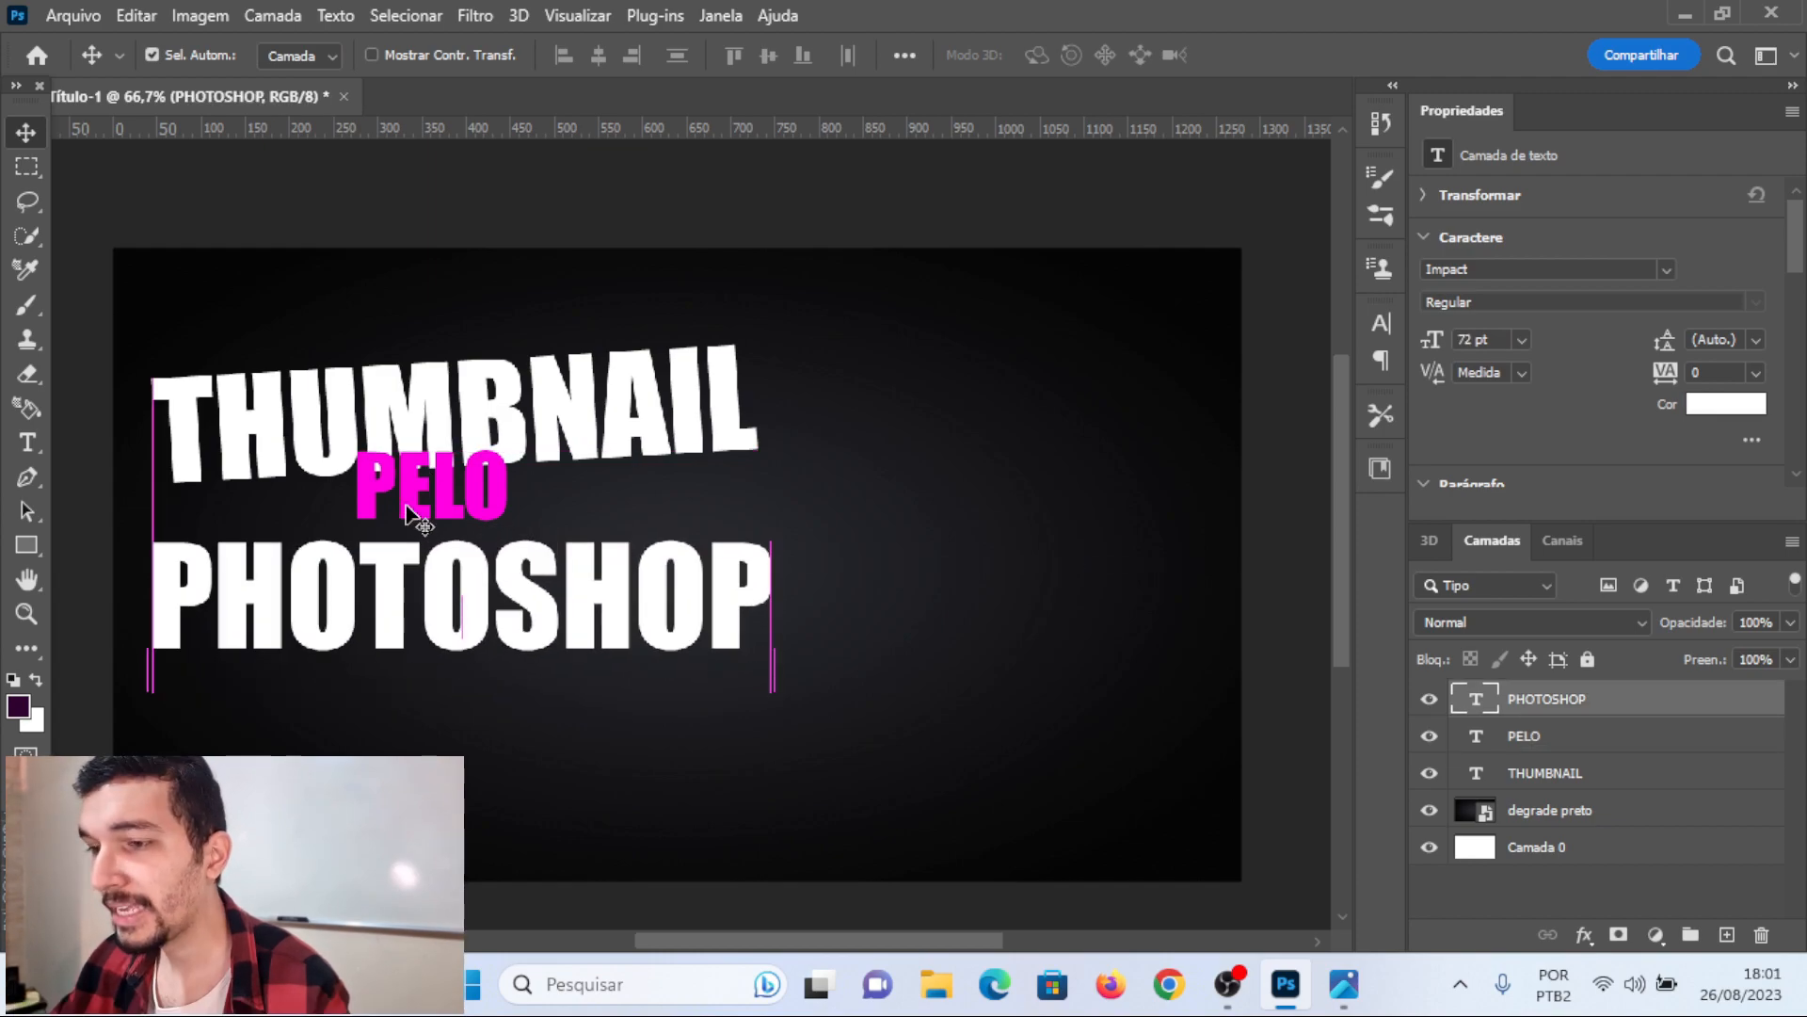
- Rotate the PELO text slightly counterclockwise to match the slant of THUMBNAIL
left_click(407, 508)
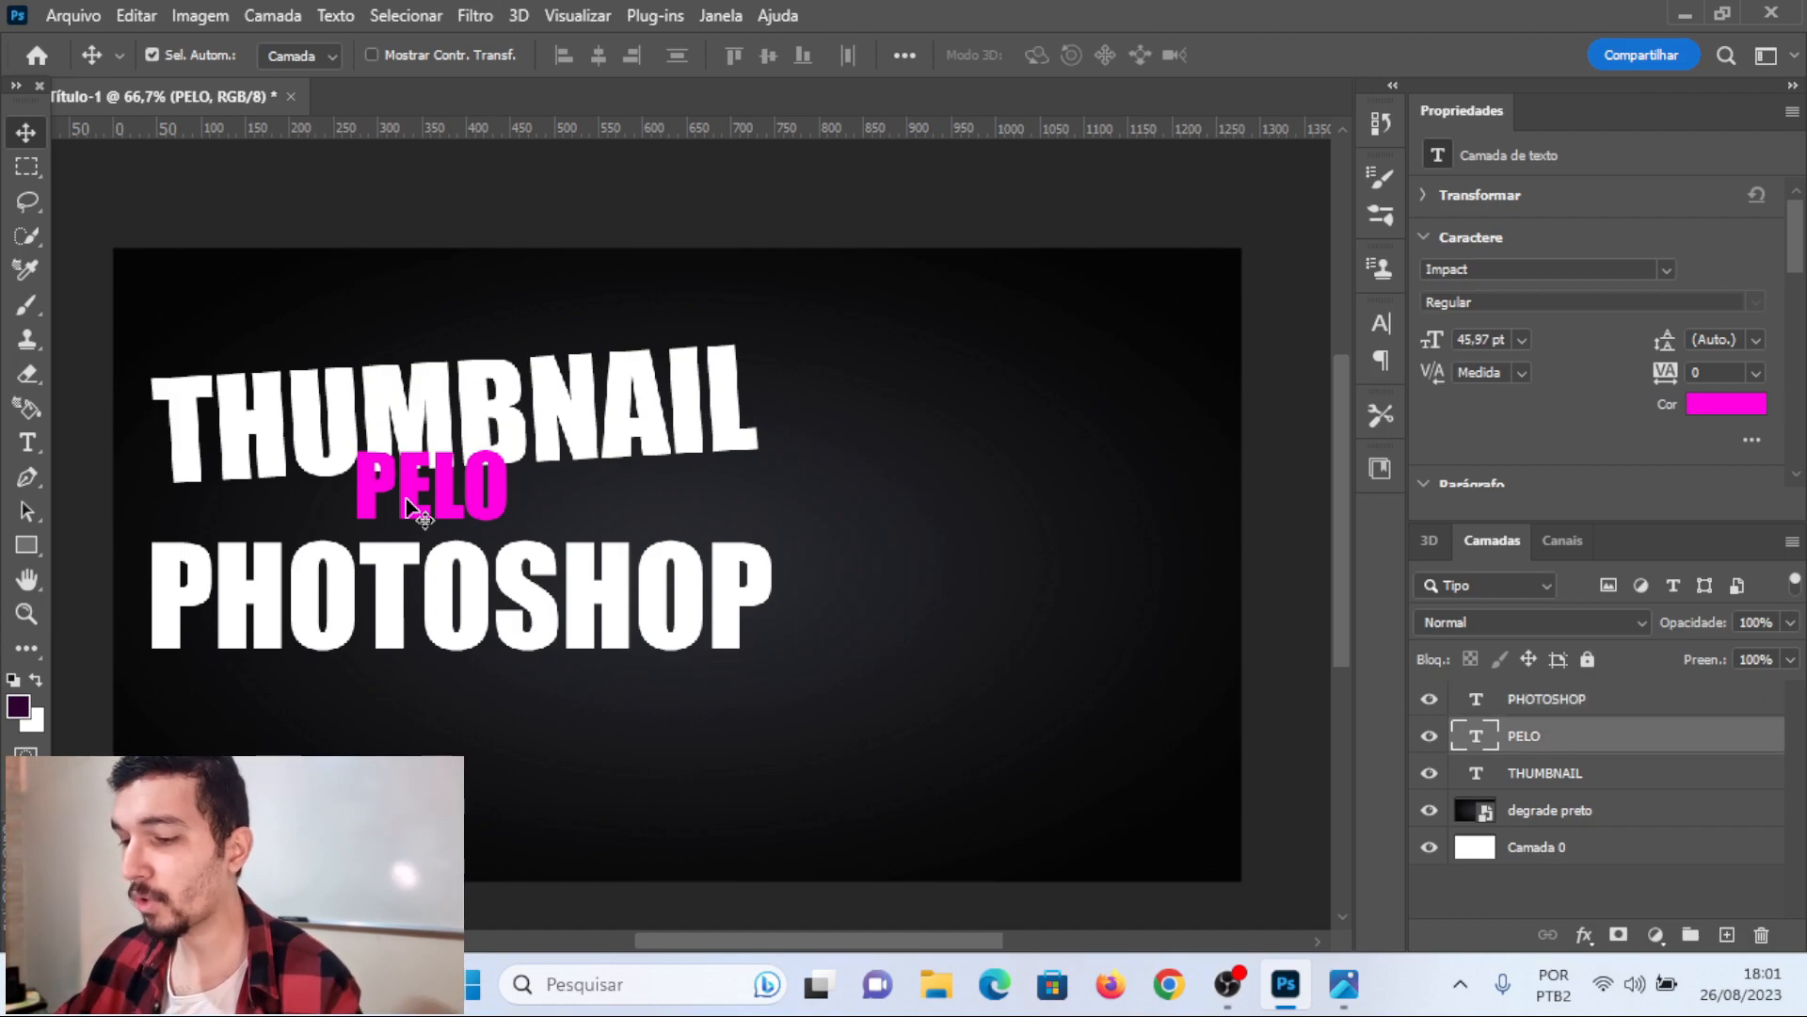
key("ctrl+t")
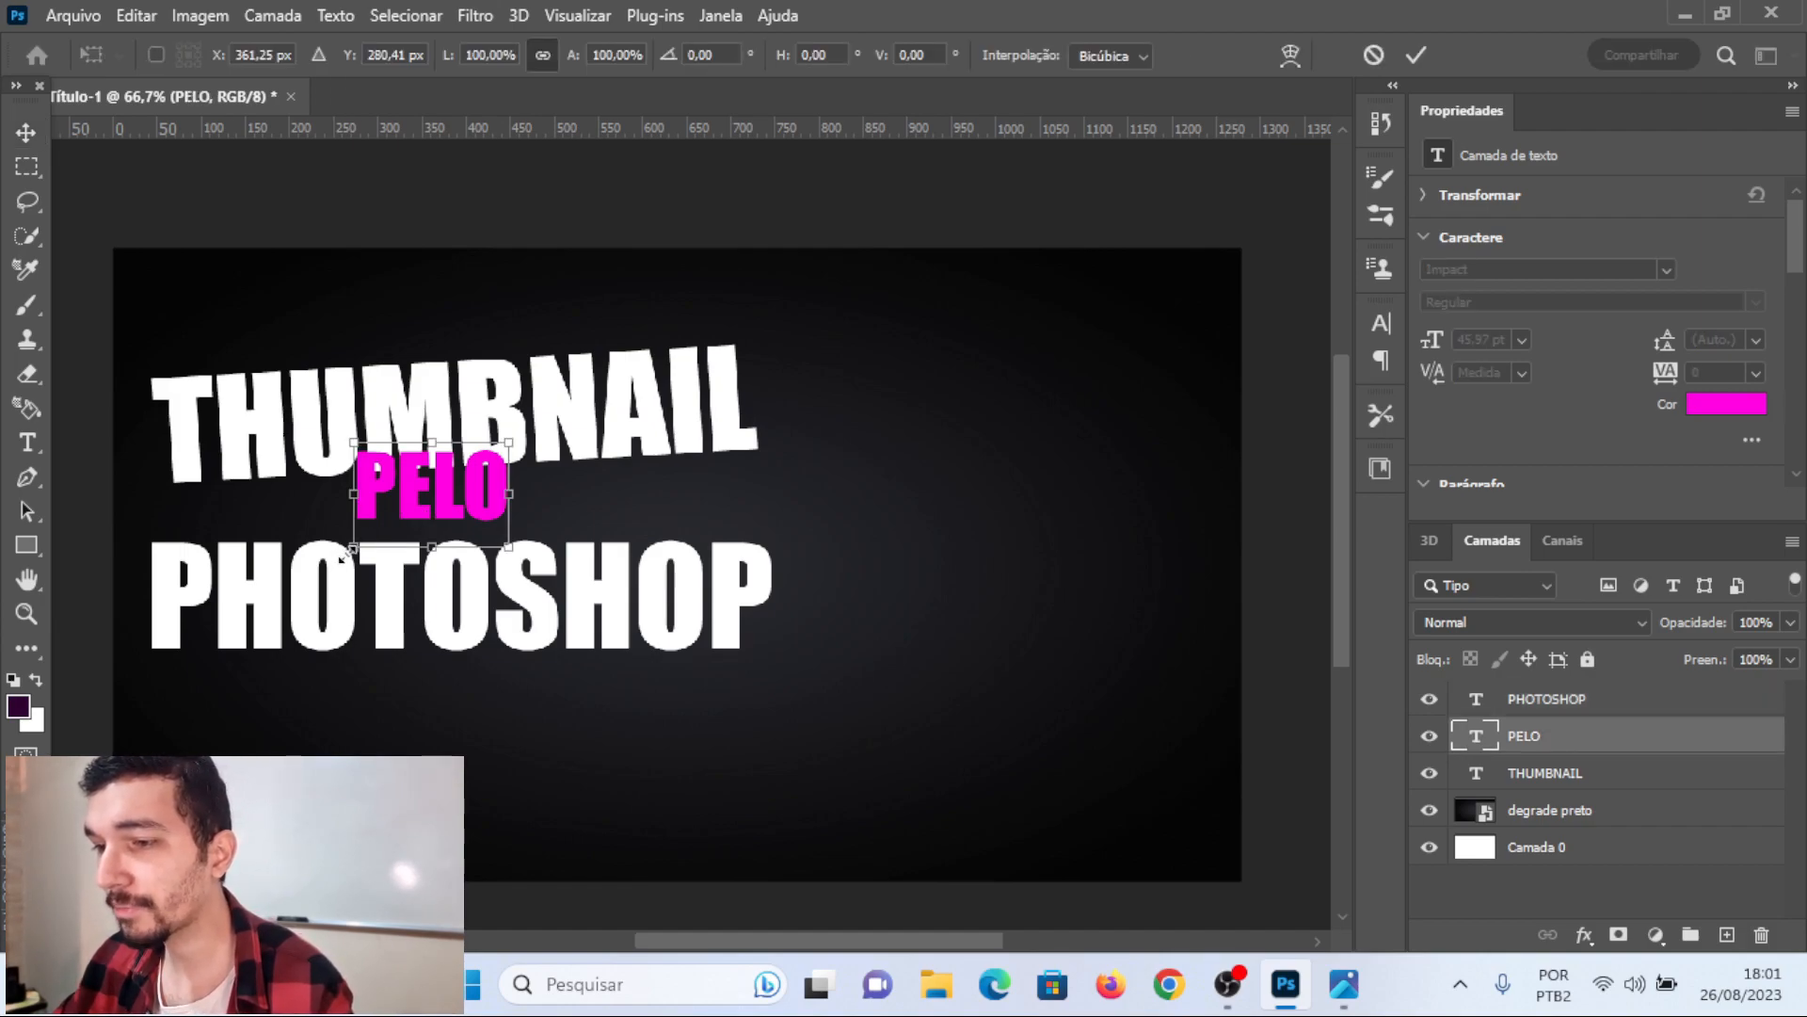
left_click_drag(328, 561, 345, 580)
key("Return")
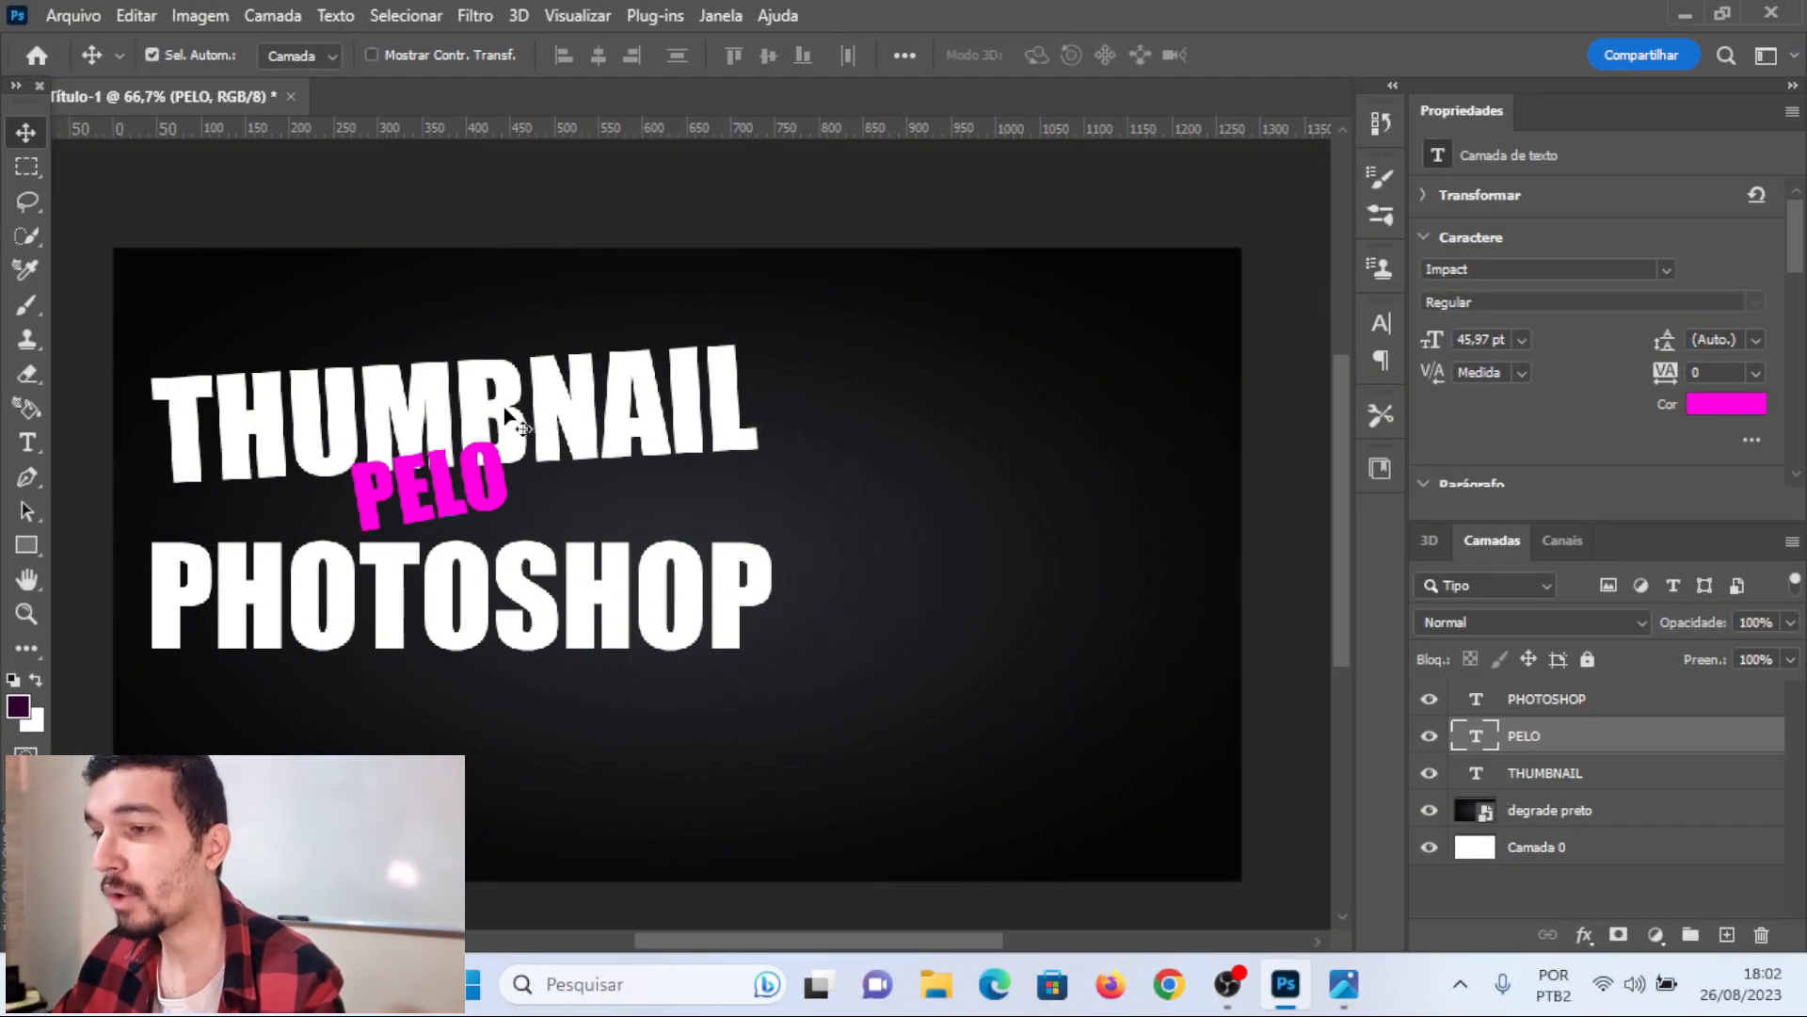
- Add an outer glow (Brilho Externo) layer style to the THUMBNAIL text layer
left_click(286, 415)
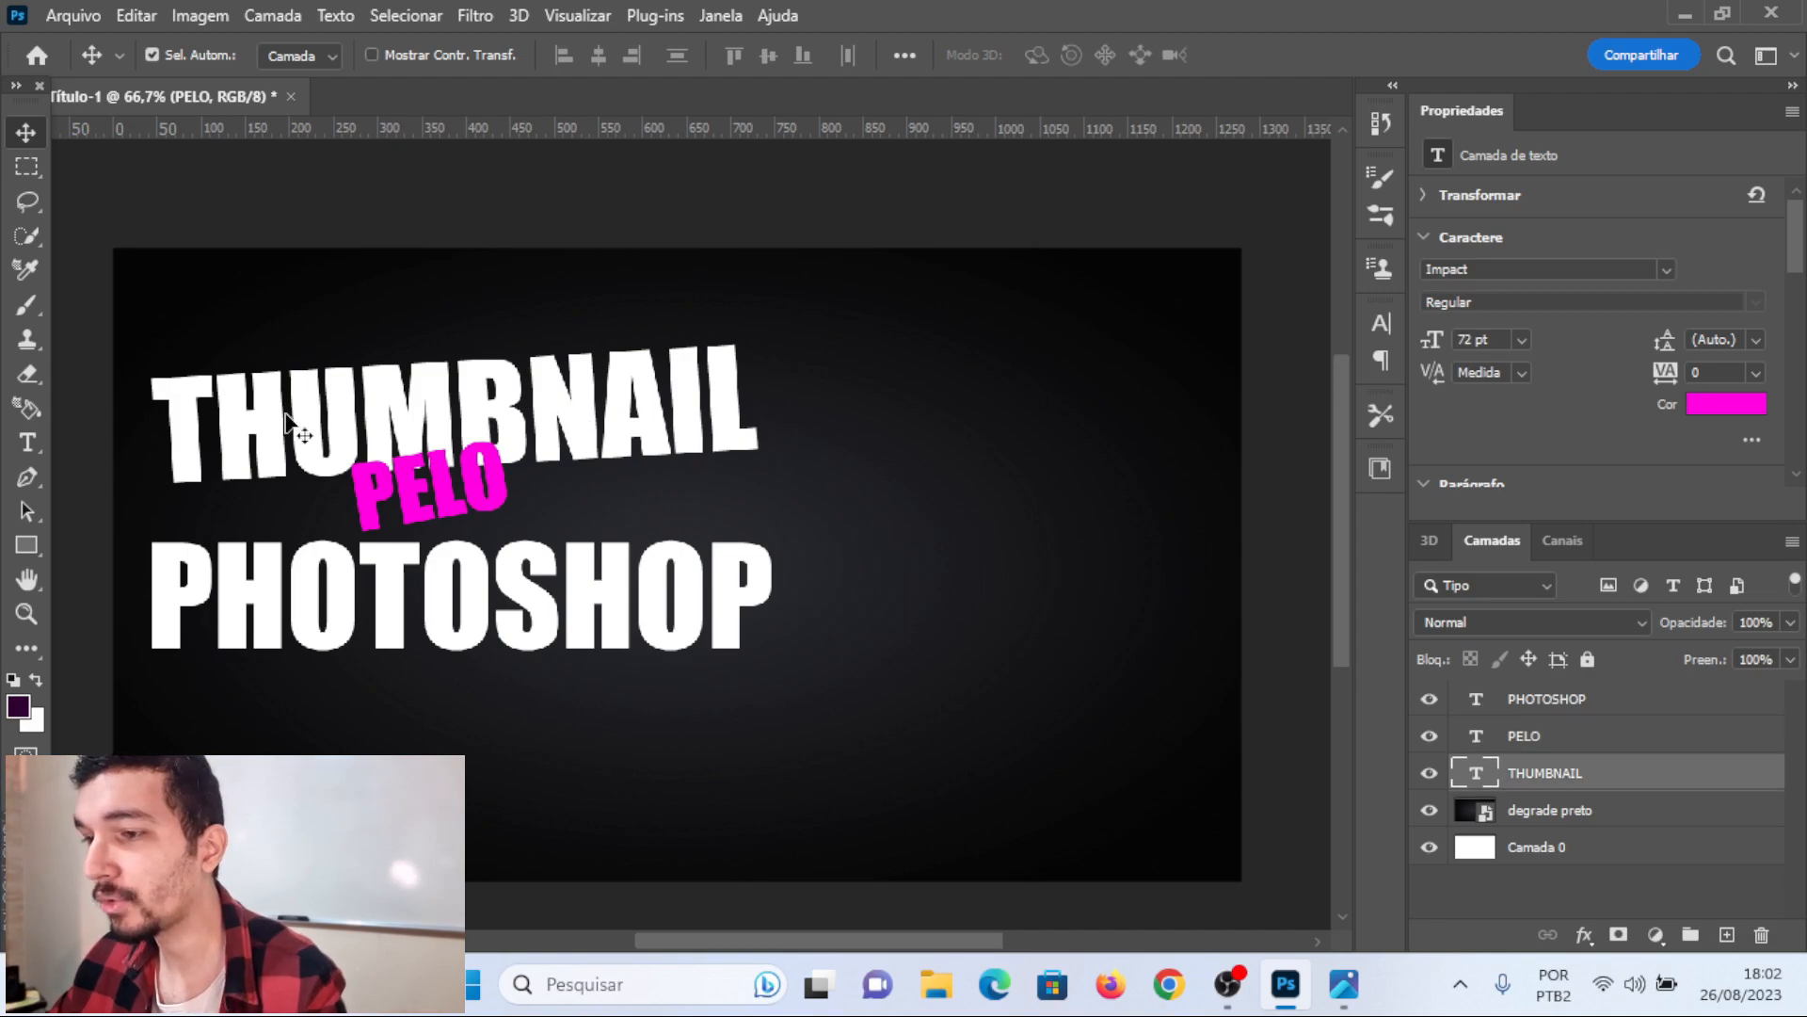
right_click(1550, 779)
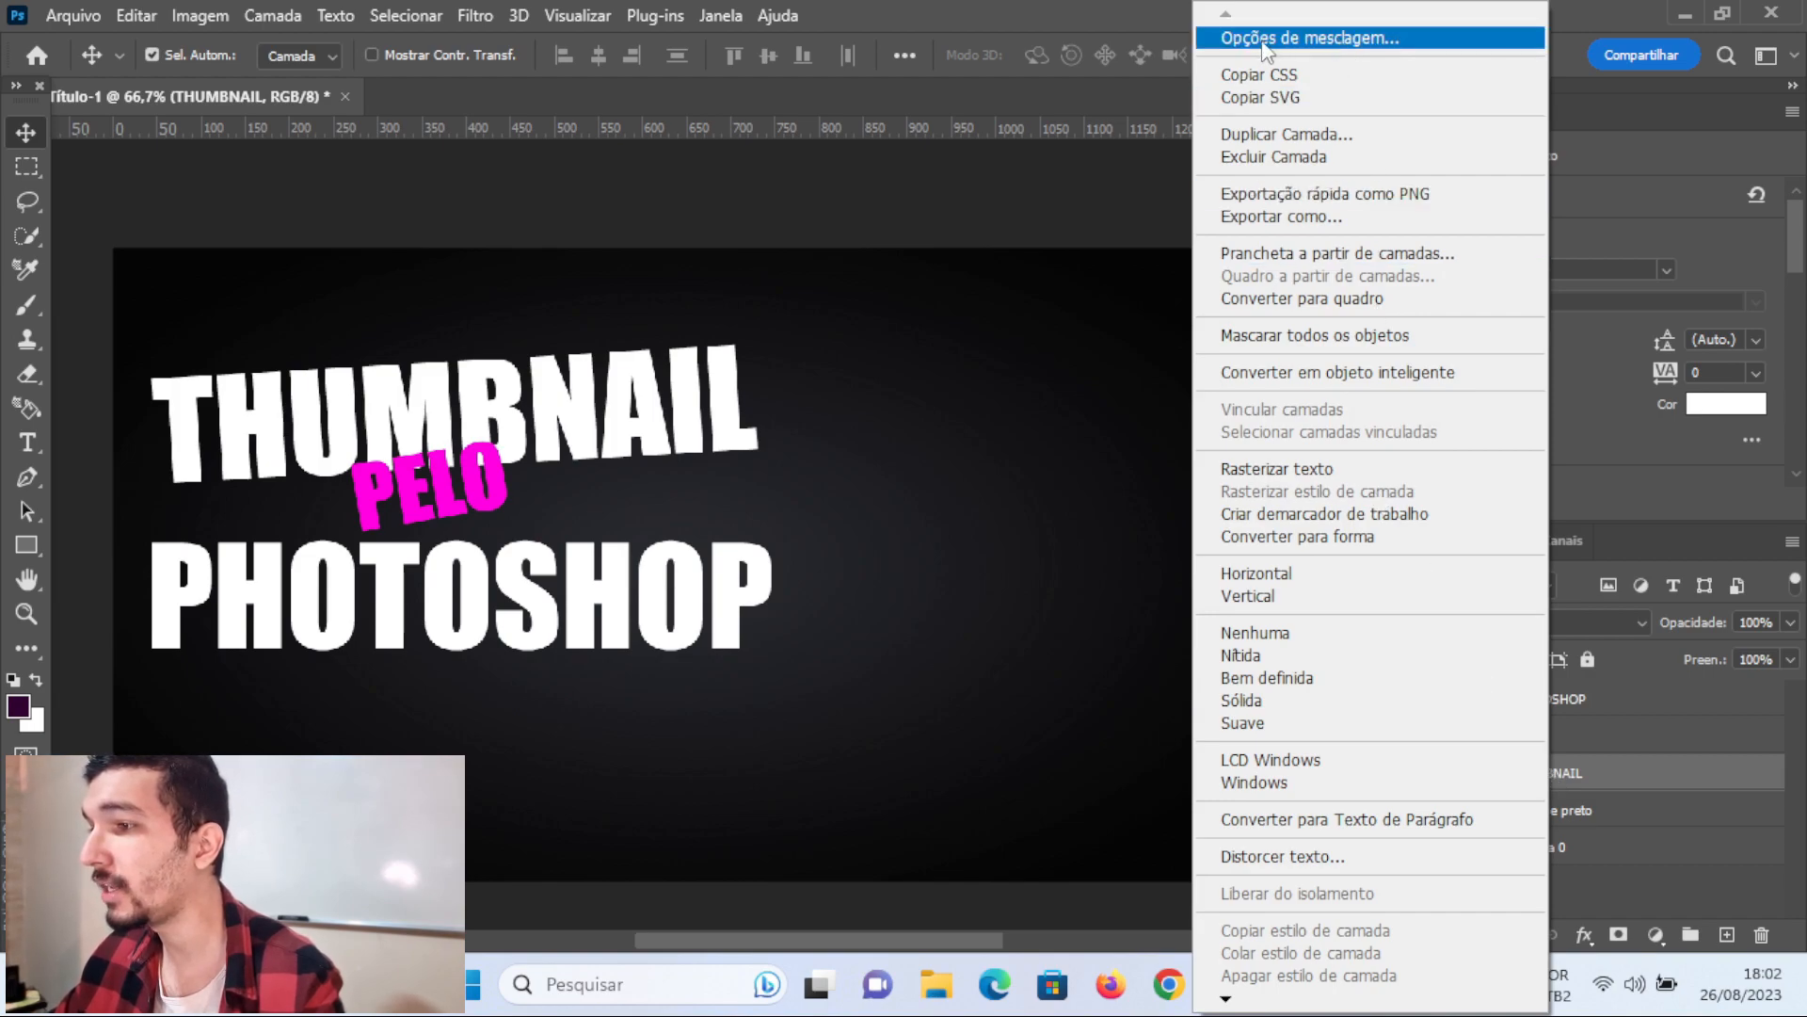
left_click(1316, 39)
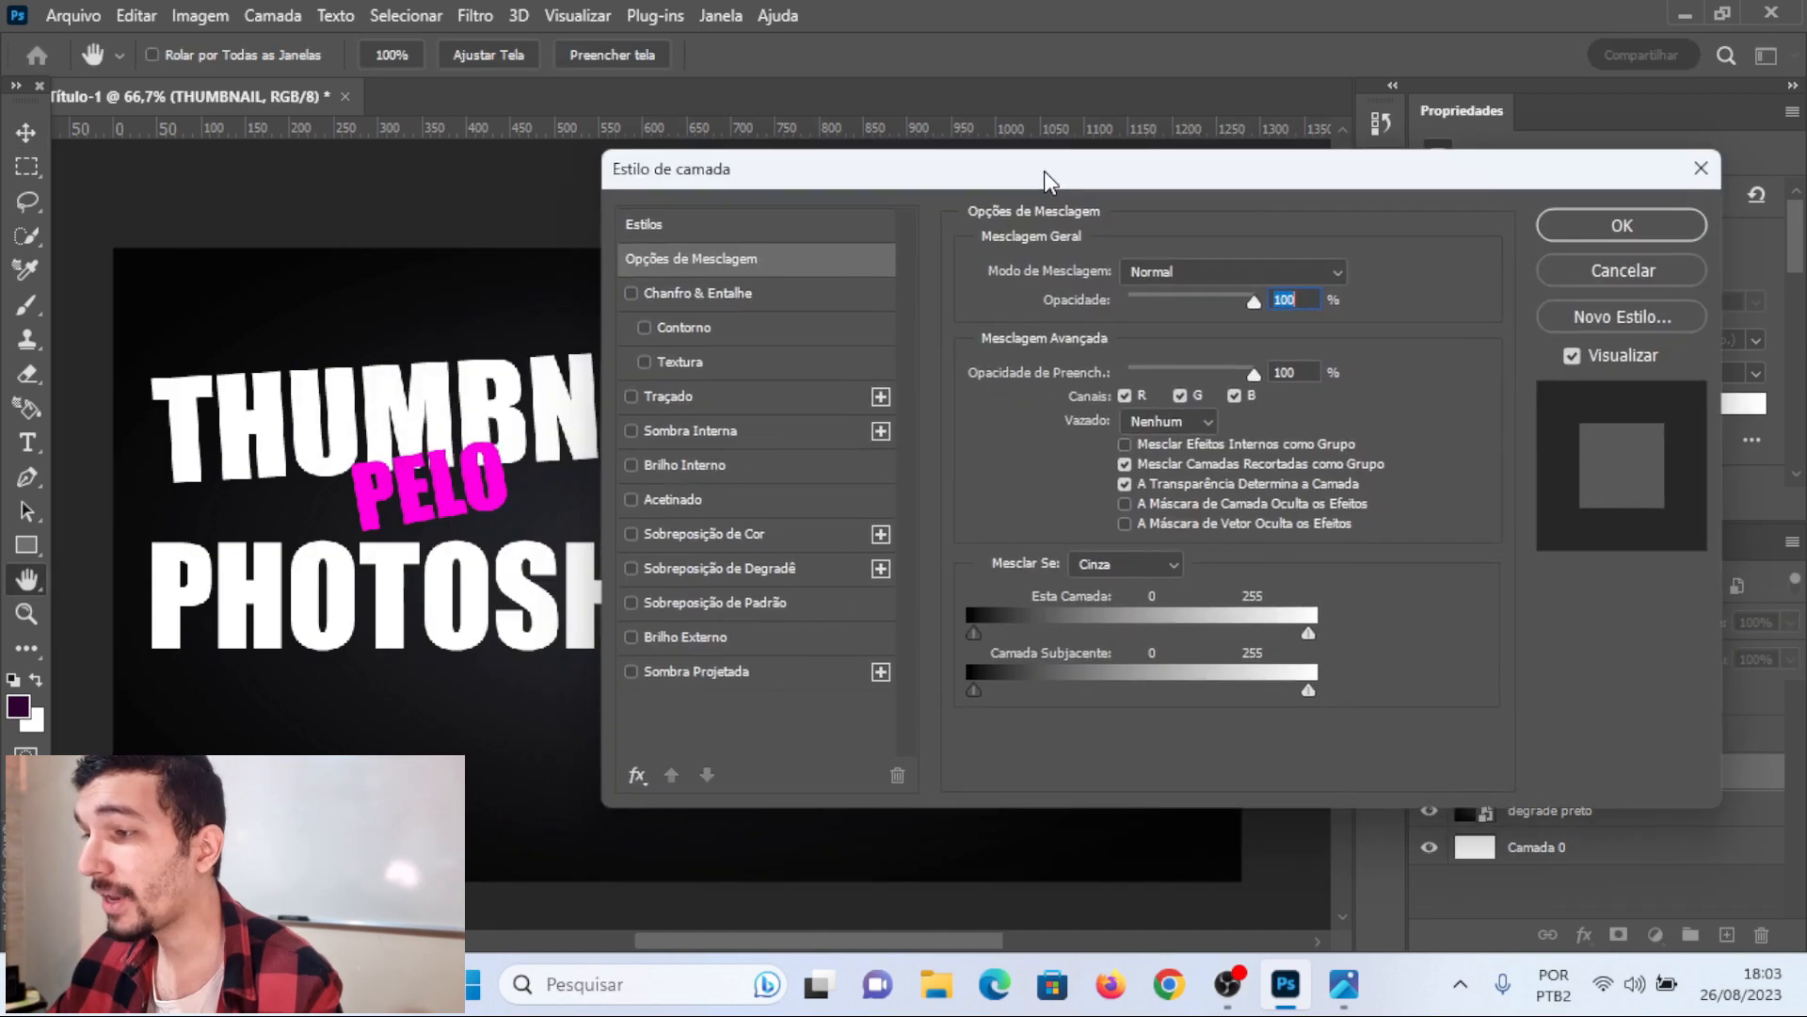
left_click_drag(1043, 172, 990, 171)
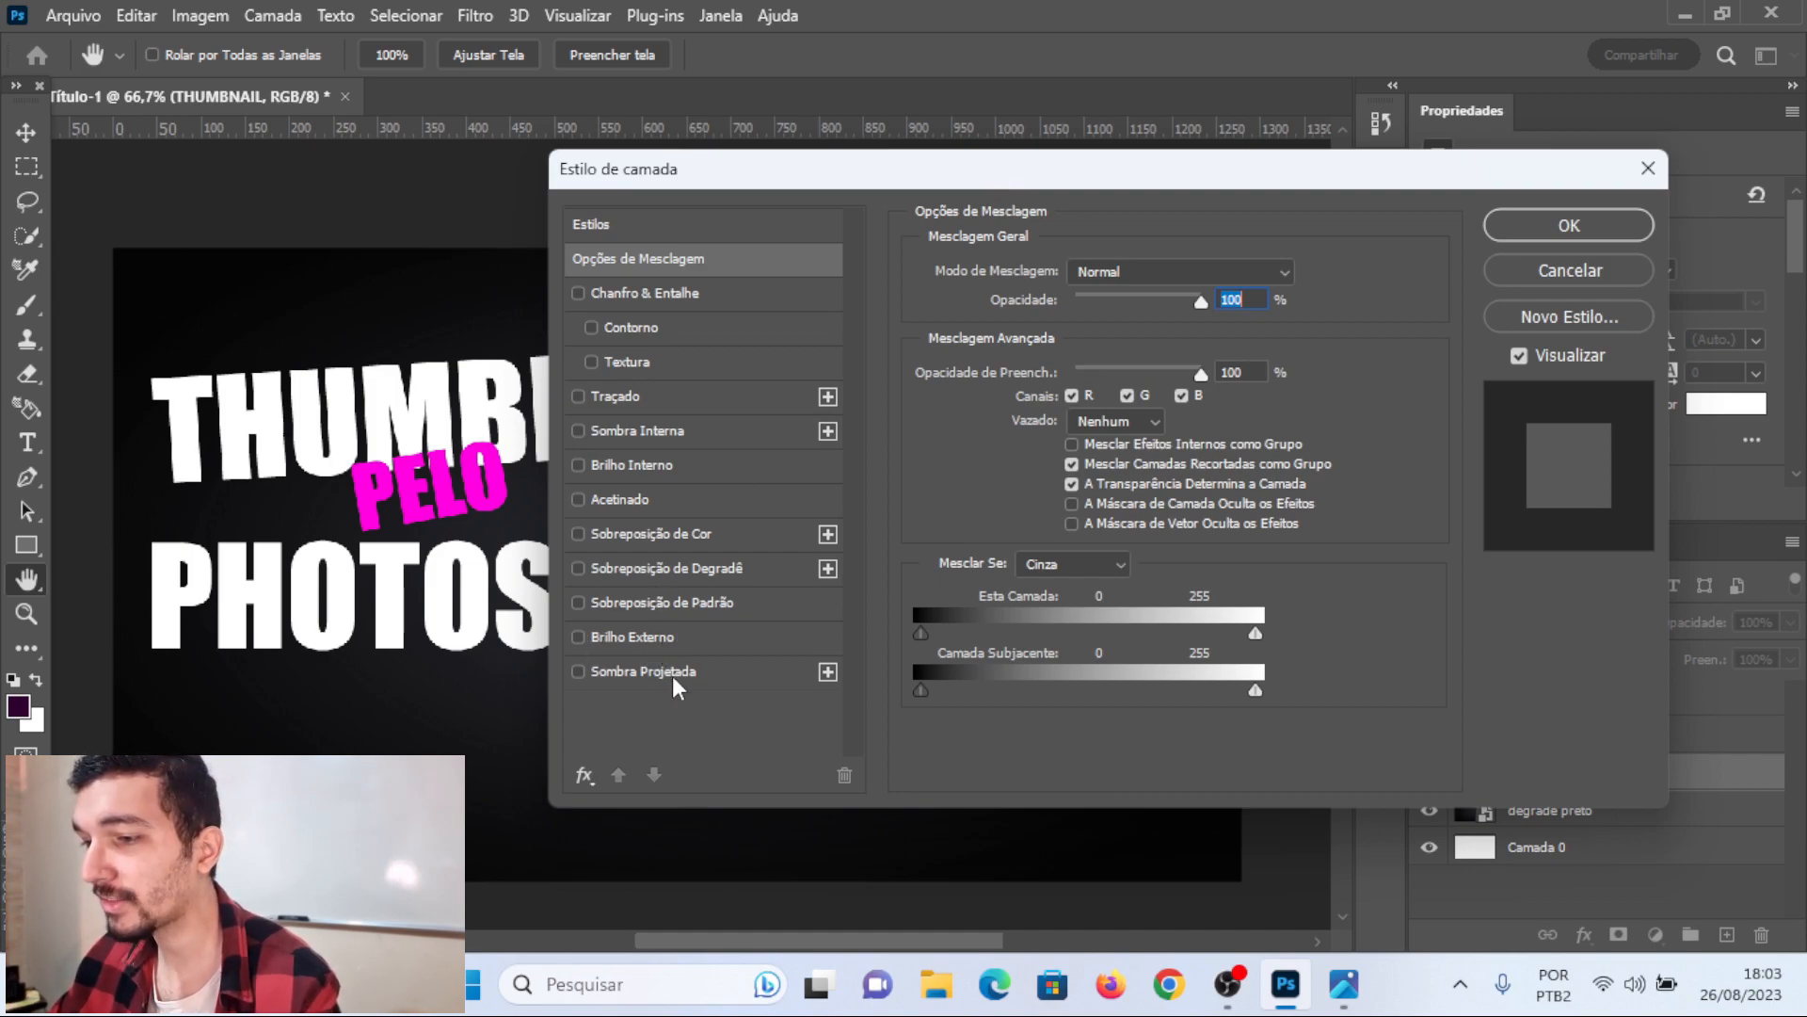
left_click(685, 637)
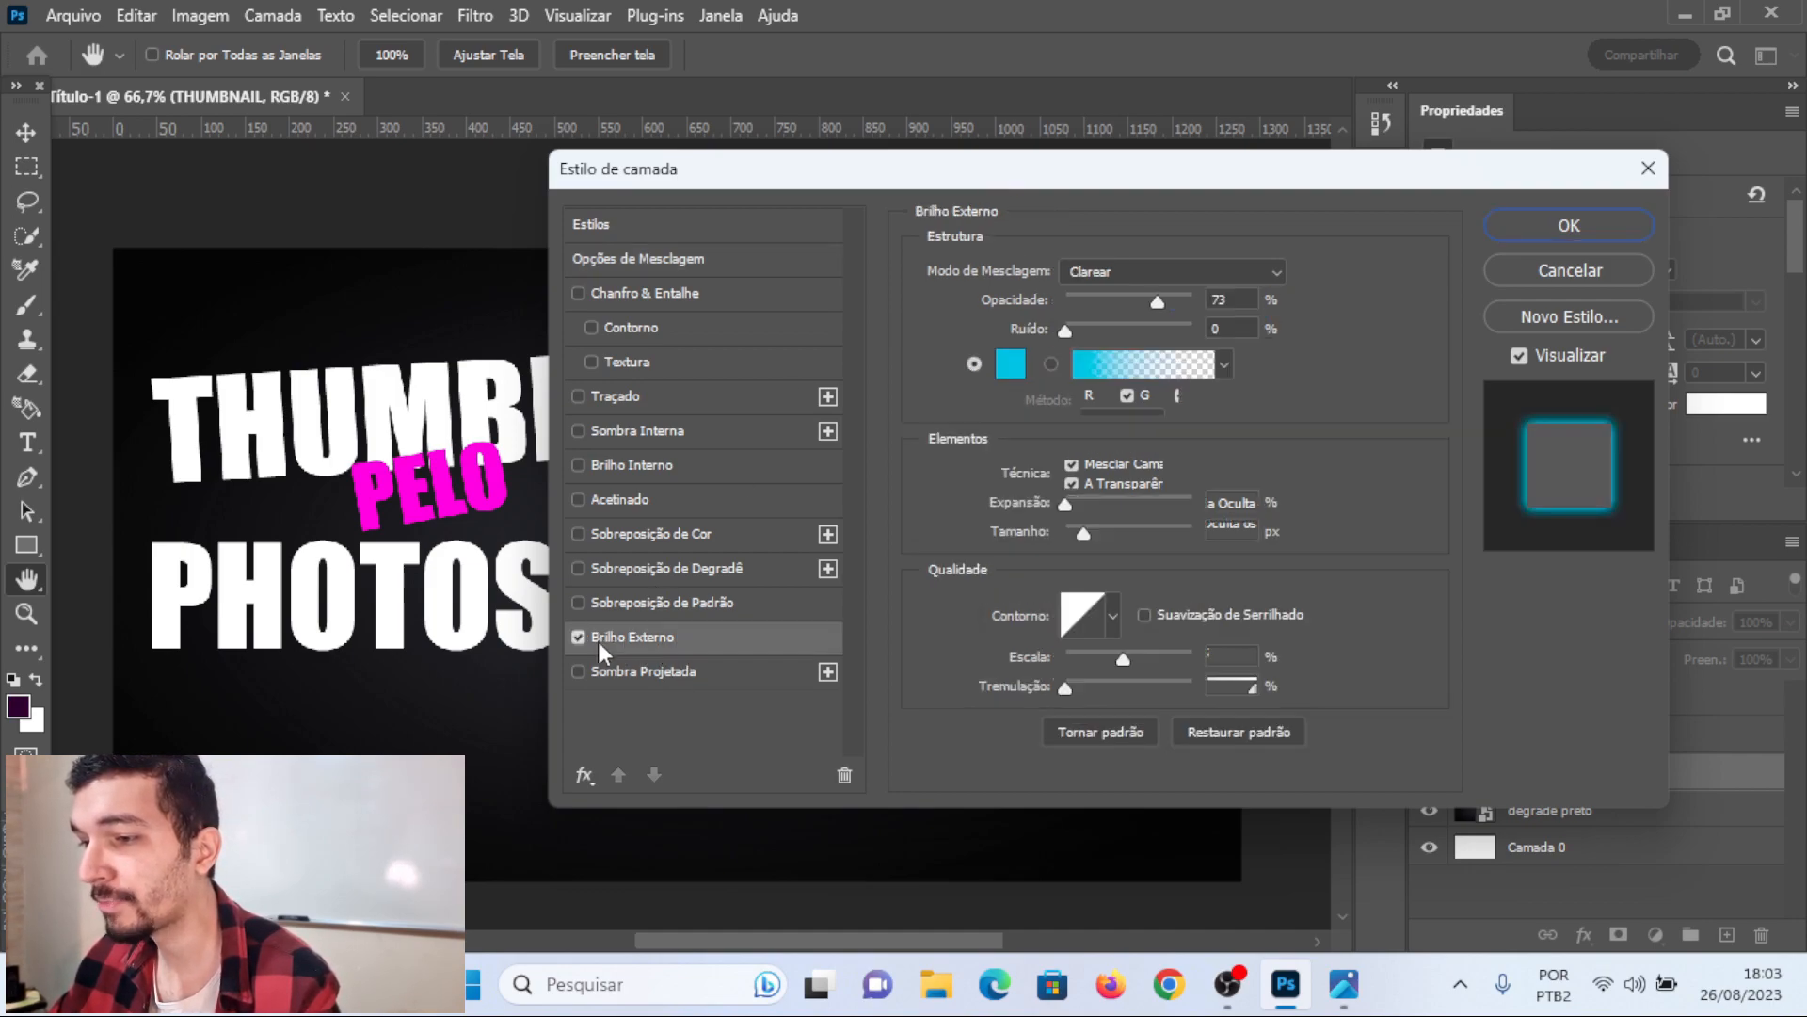
left_click_drag(722, 169, 1053, 155)
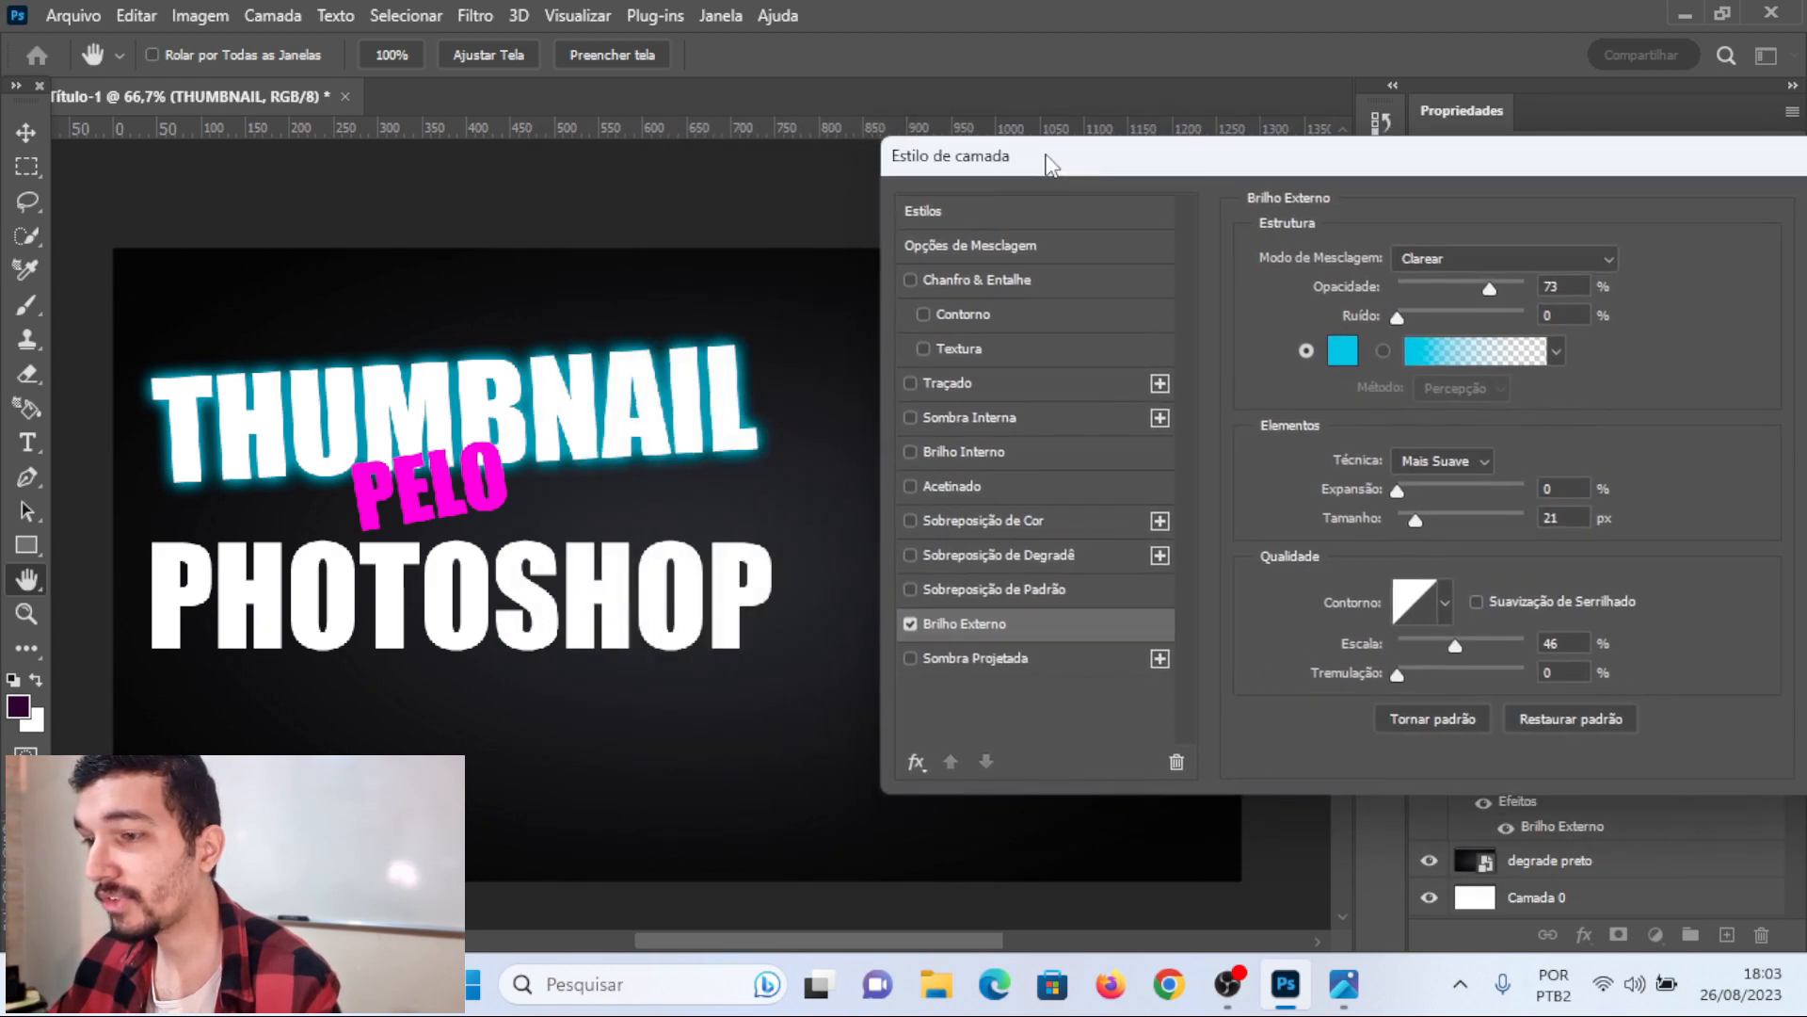
- Set the outer glow color of the THUMBNAIL text to pink (e760e9)
left_click(1340, 352)
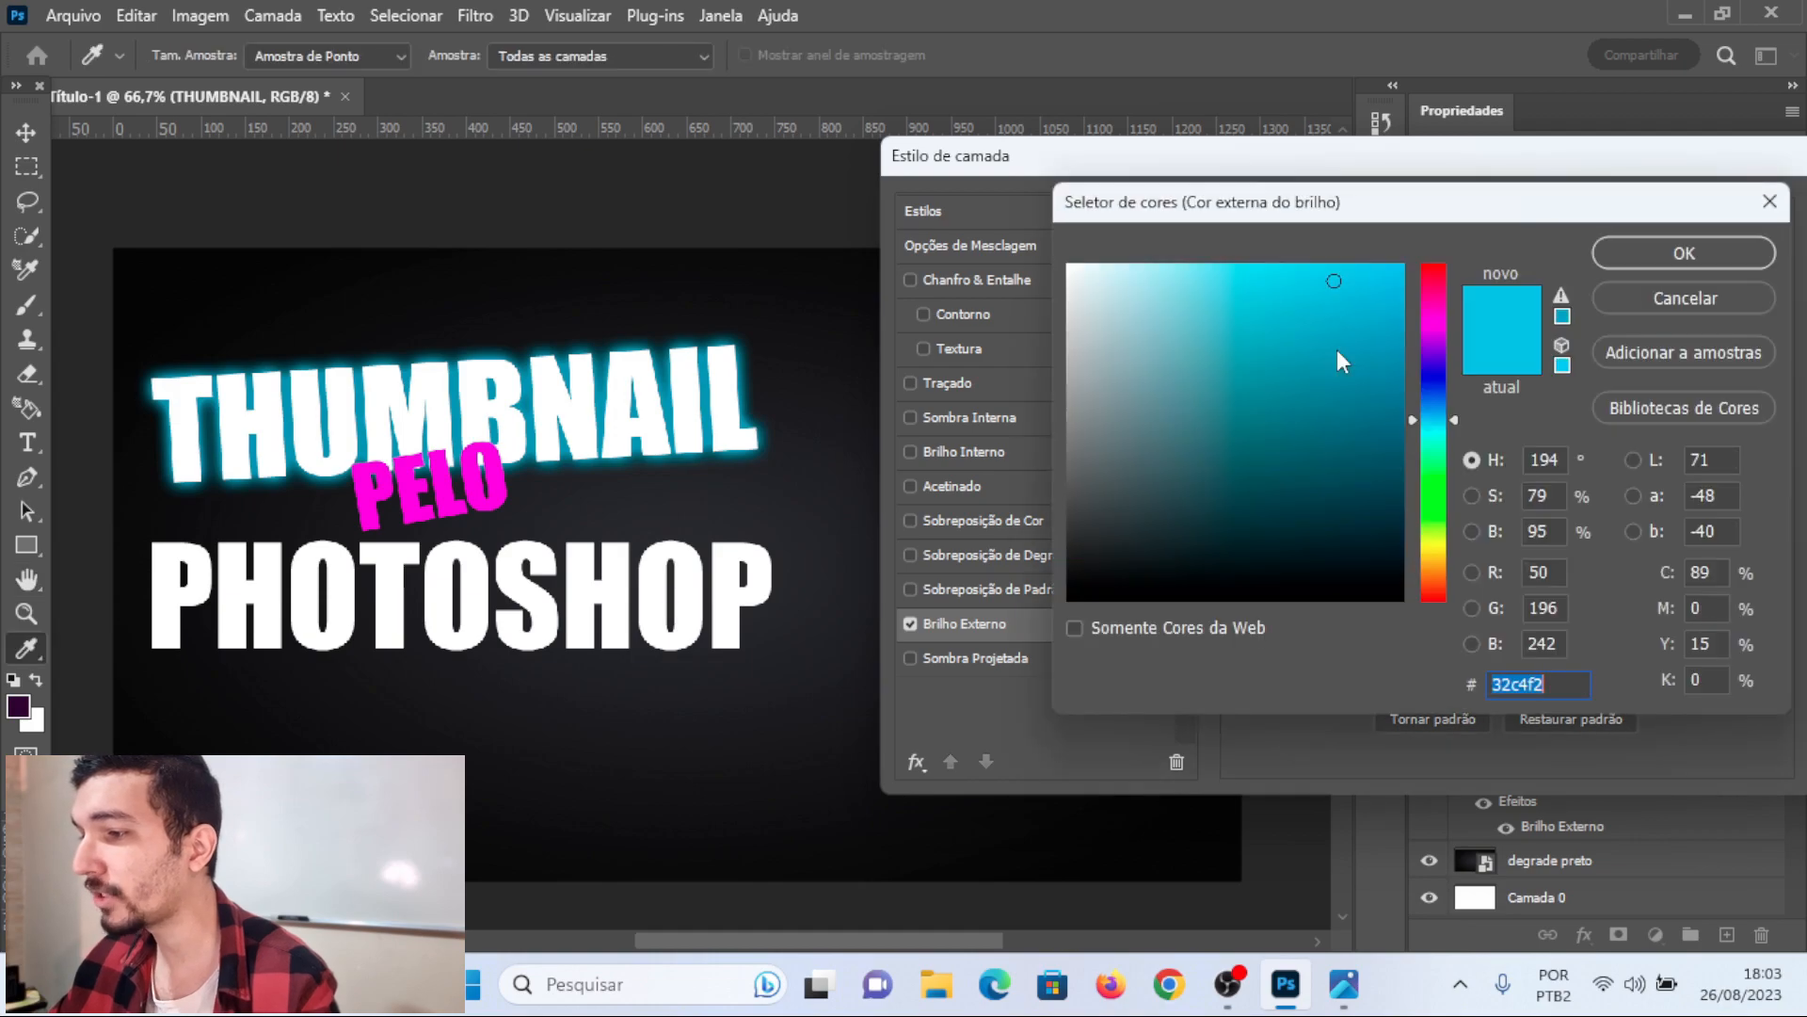
left_click_drag(1457, 418, 1365, 283)
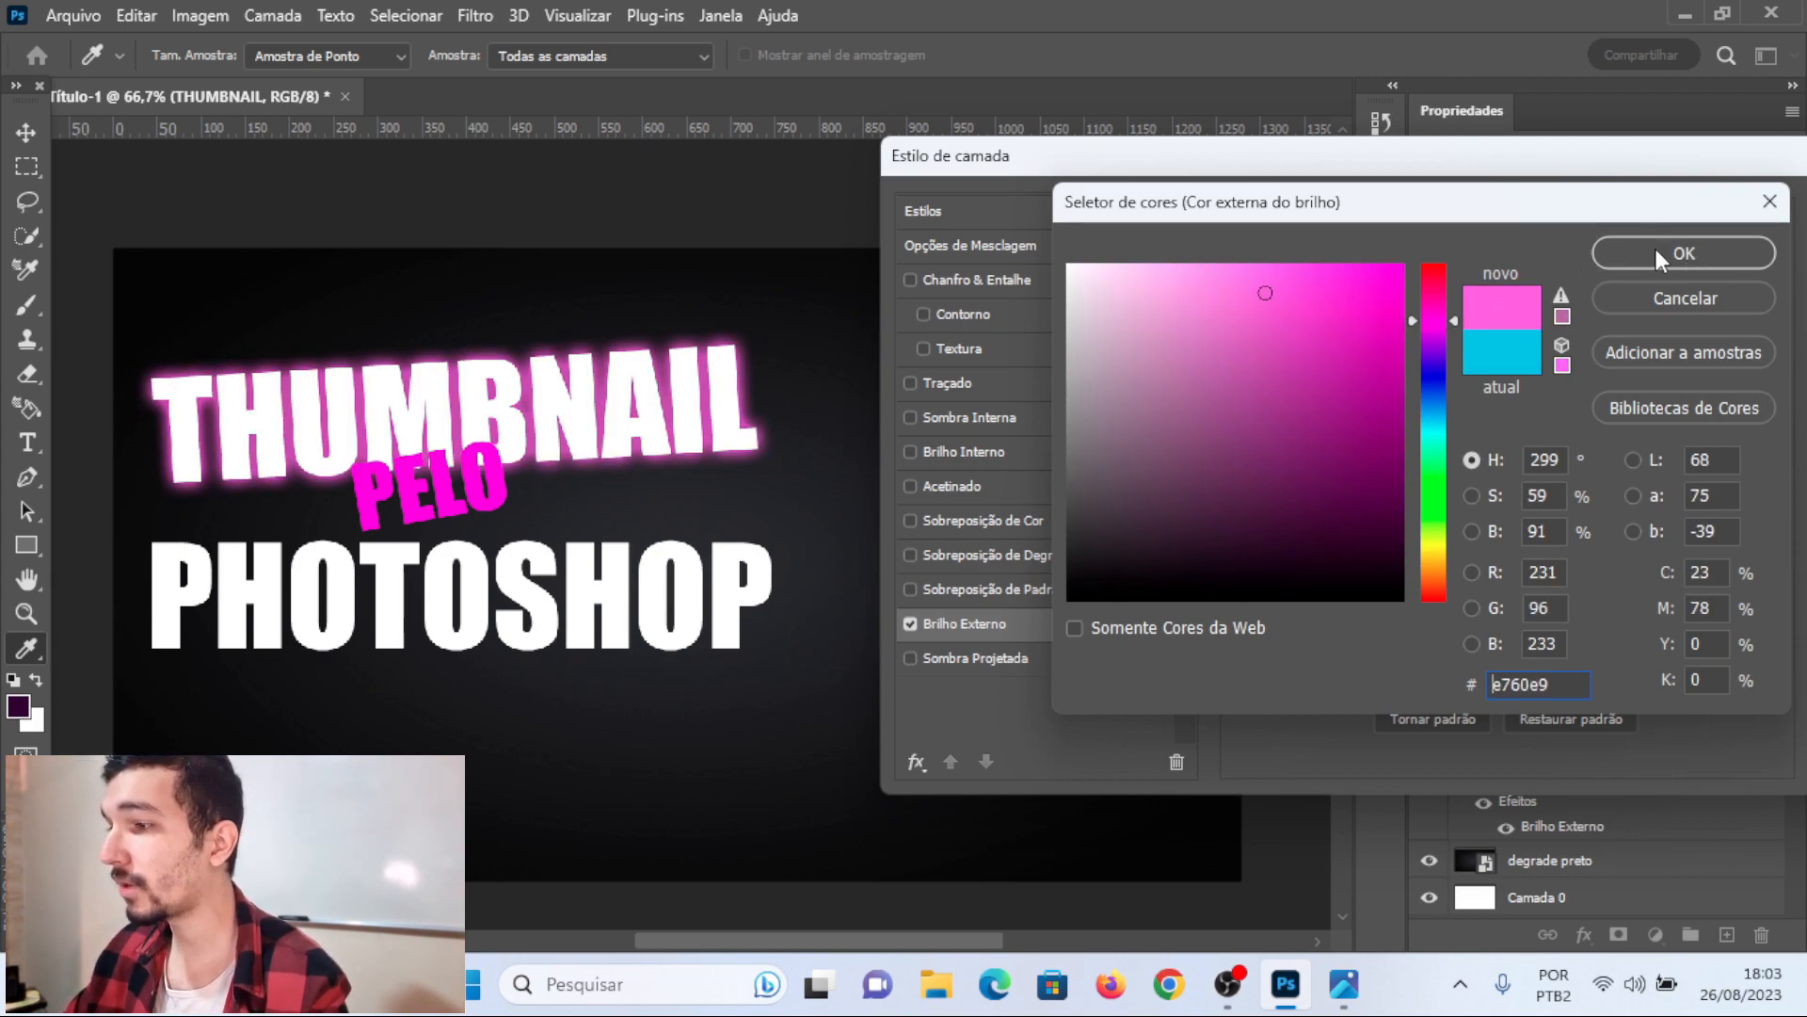
left_click(1657, 256)
- Apply the THUMBNAIL outer glow with blend mode Clarear, 78% opacity and a size of 21 px
left_click_drag(1446, 156, 1402, 165)
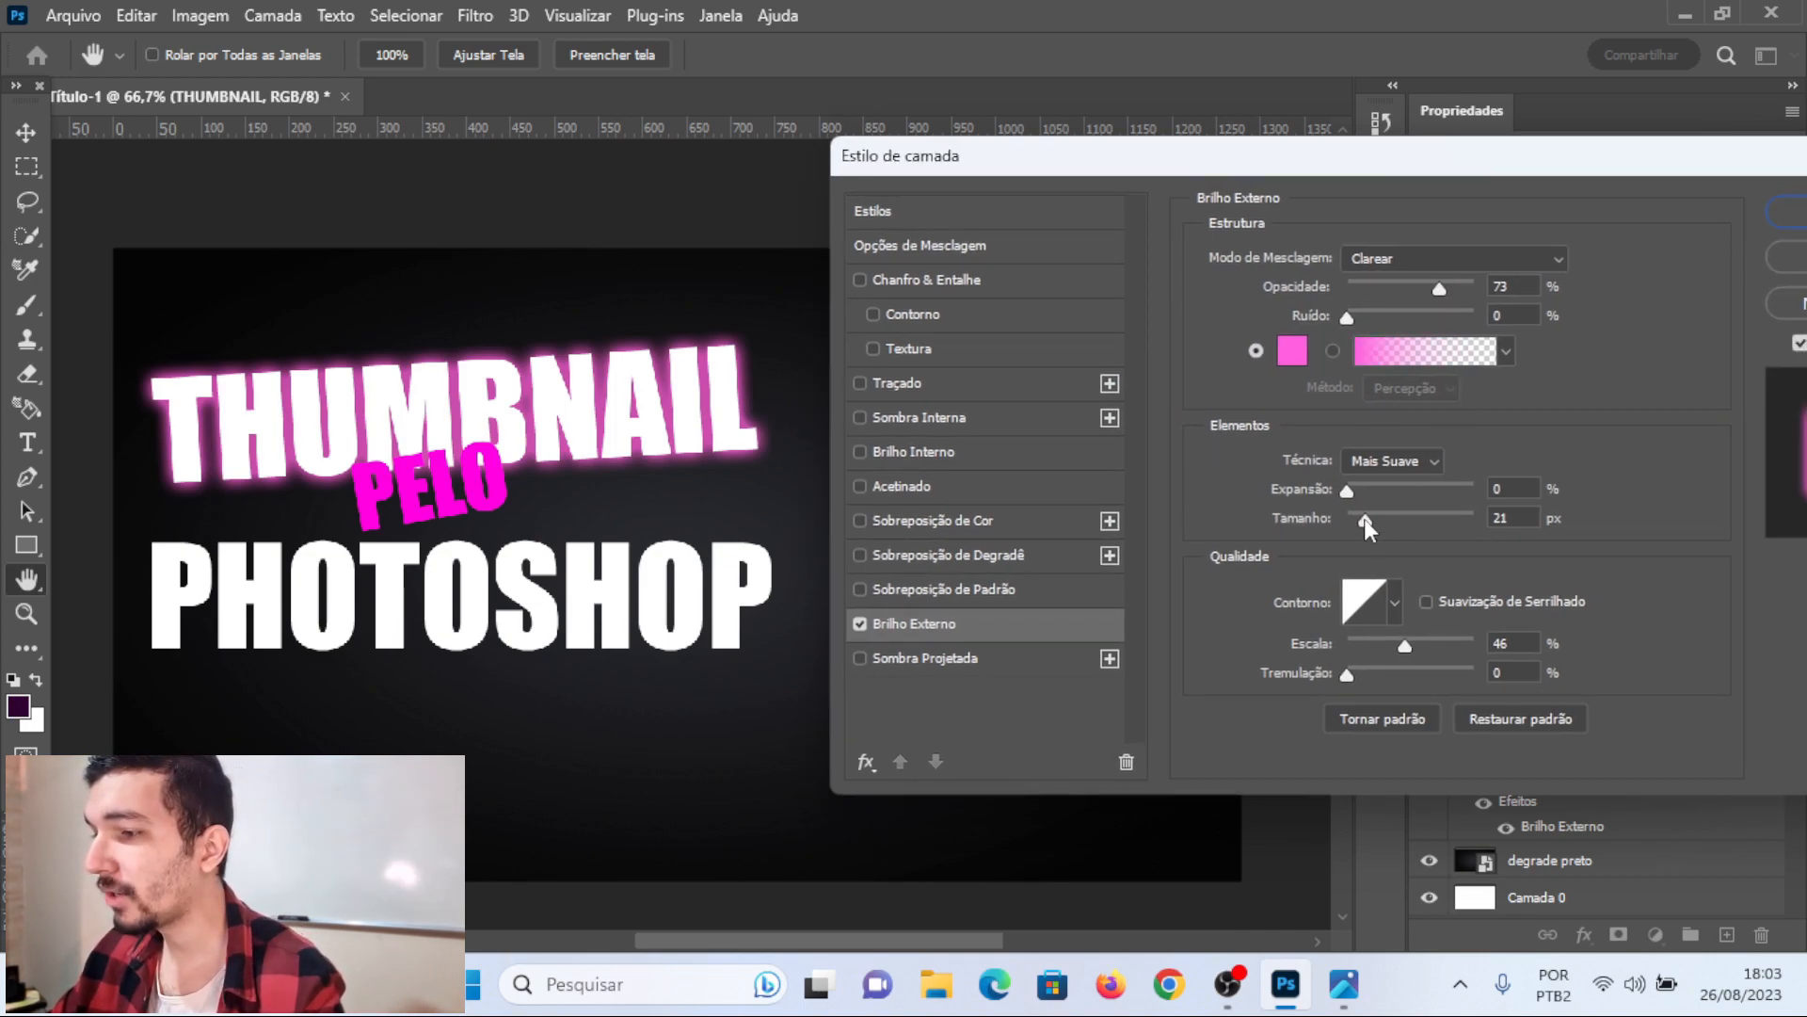
mouse_move(1364, 518)
left_mouse_down()
mouse_move(1419, 533)
mouse_move(1373, 527)
left_mouse_up()
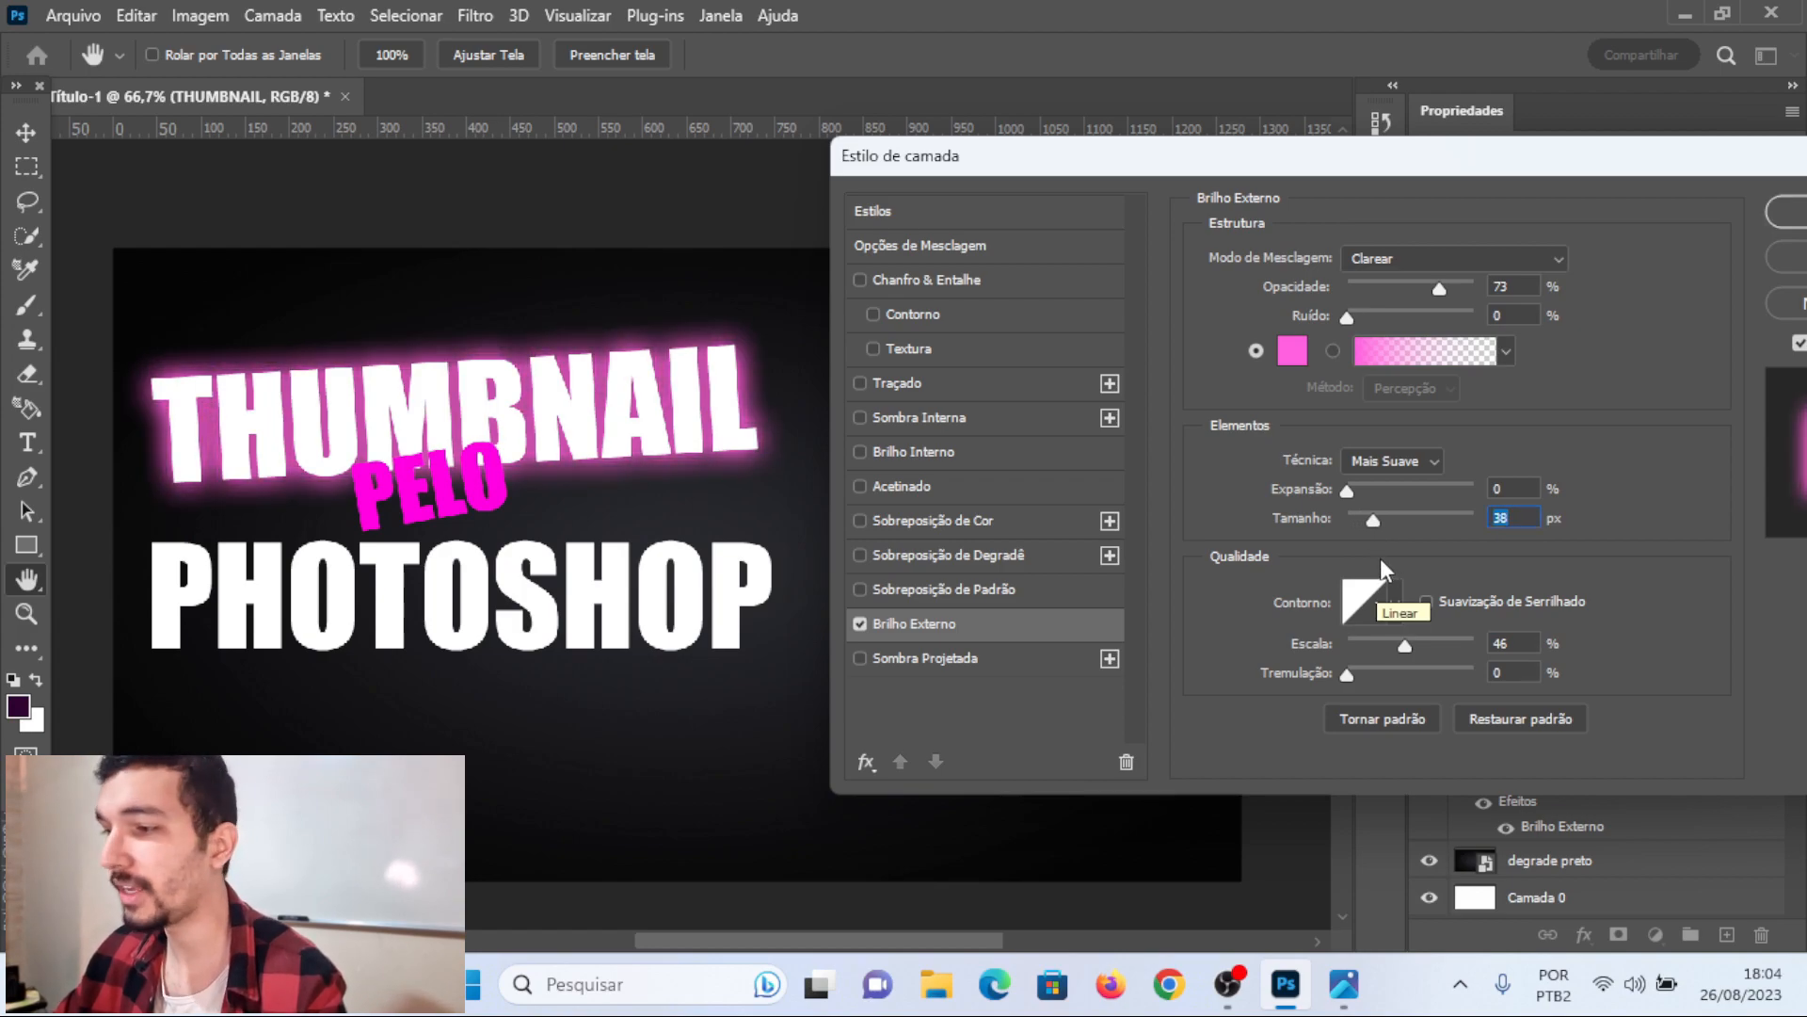
left_click(1359, 526)
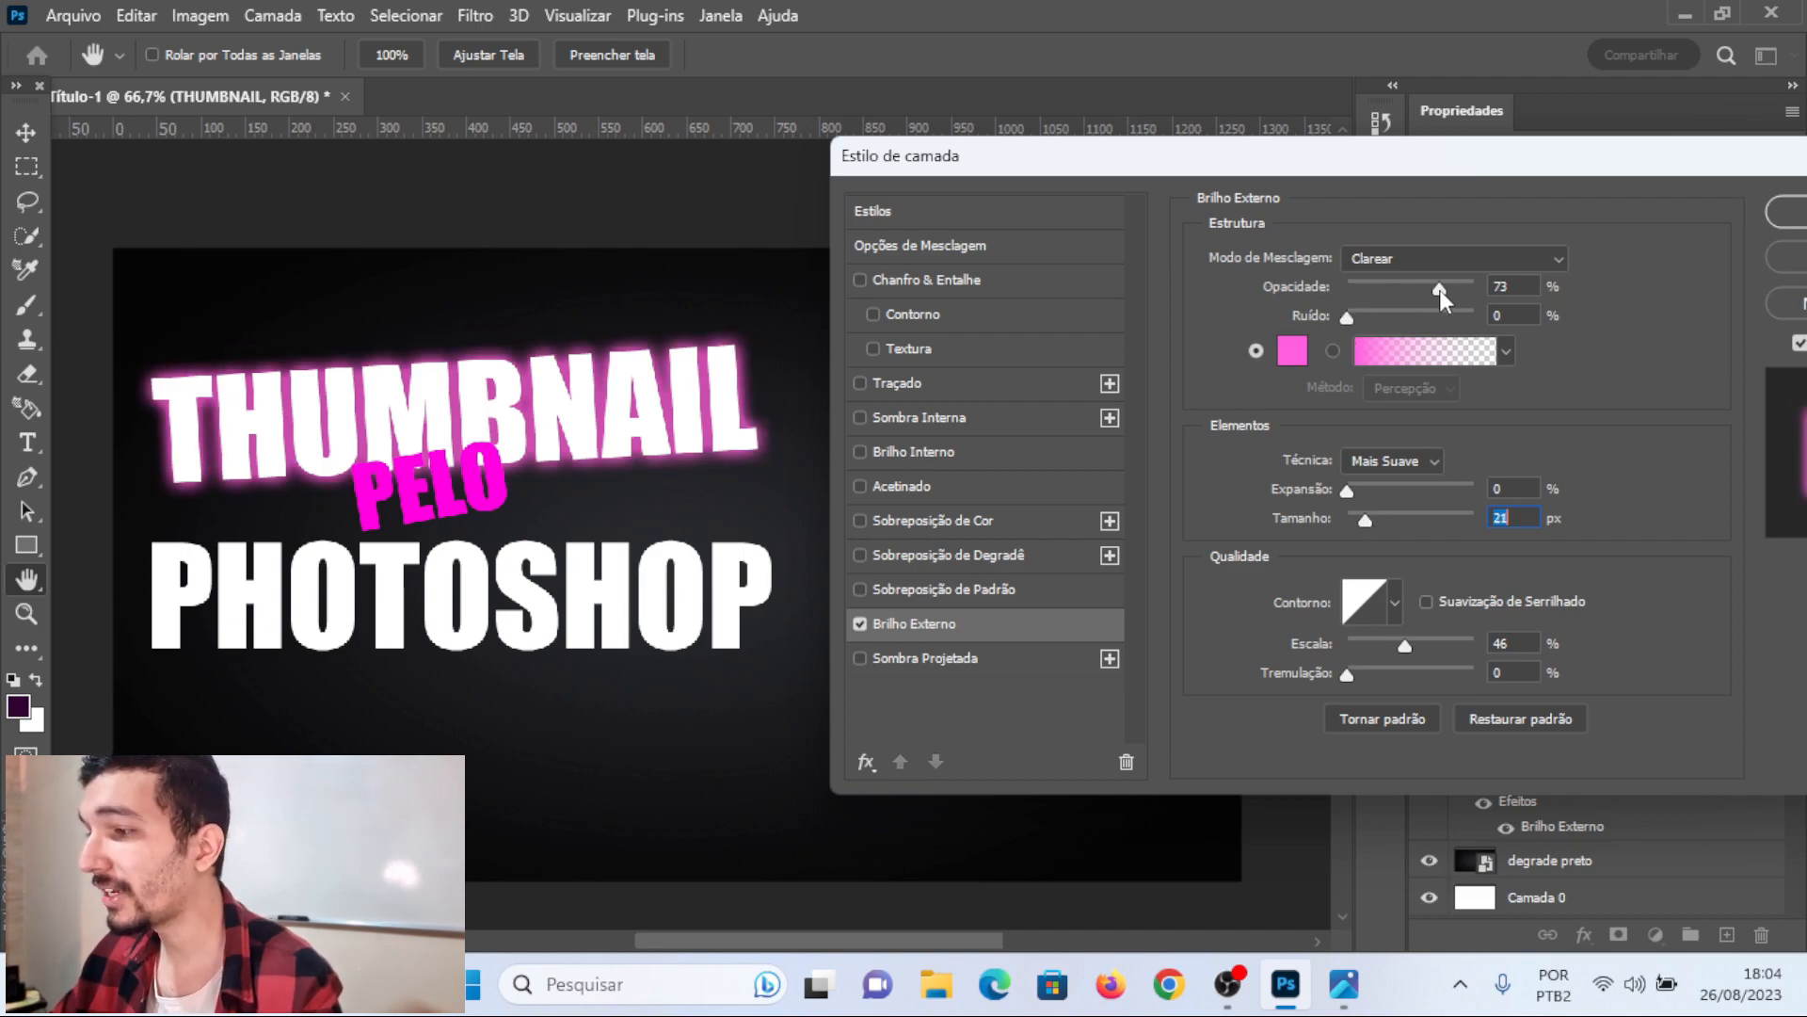
mouse_move(1459, 289)
left_mouse_down()
mouse_move(1527, 280)
mouse_move(1337, 286)
mouse_move(1465, 284)
mouse_move(1446, 284)
left_mouse_up()
left_click(1435, 264)
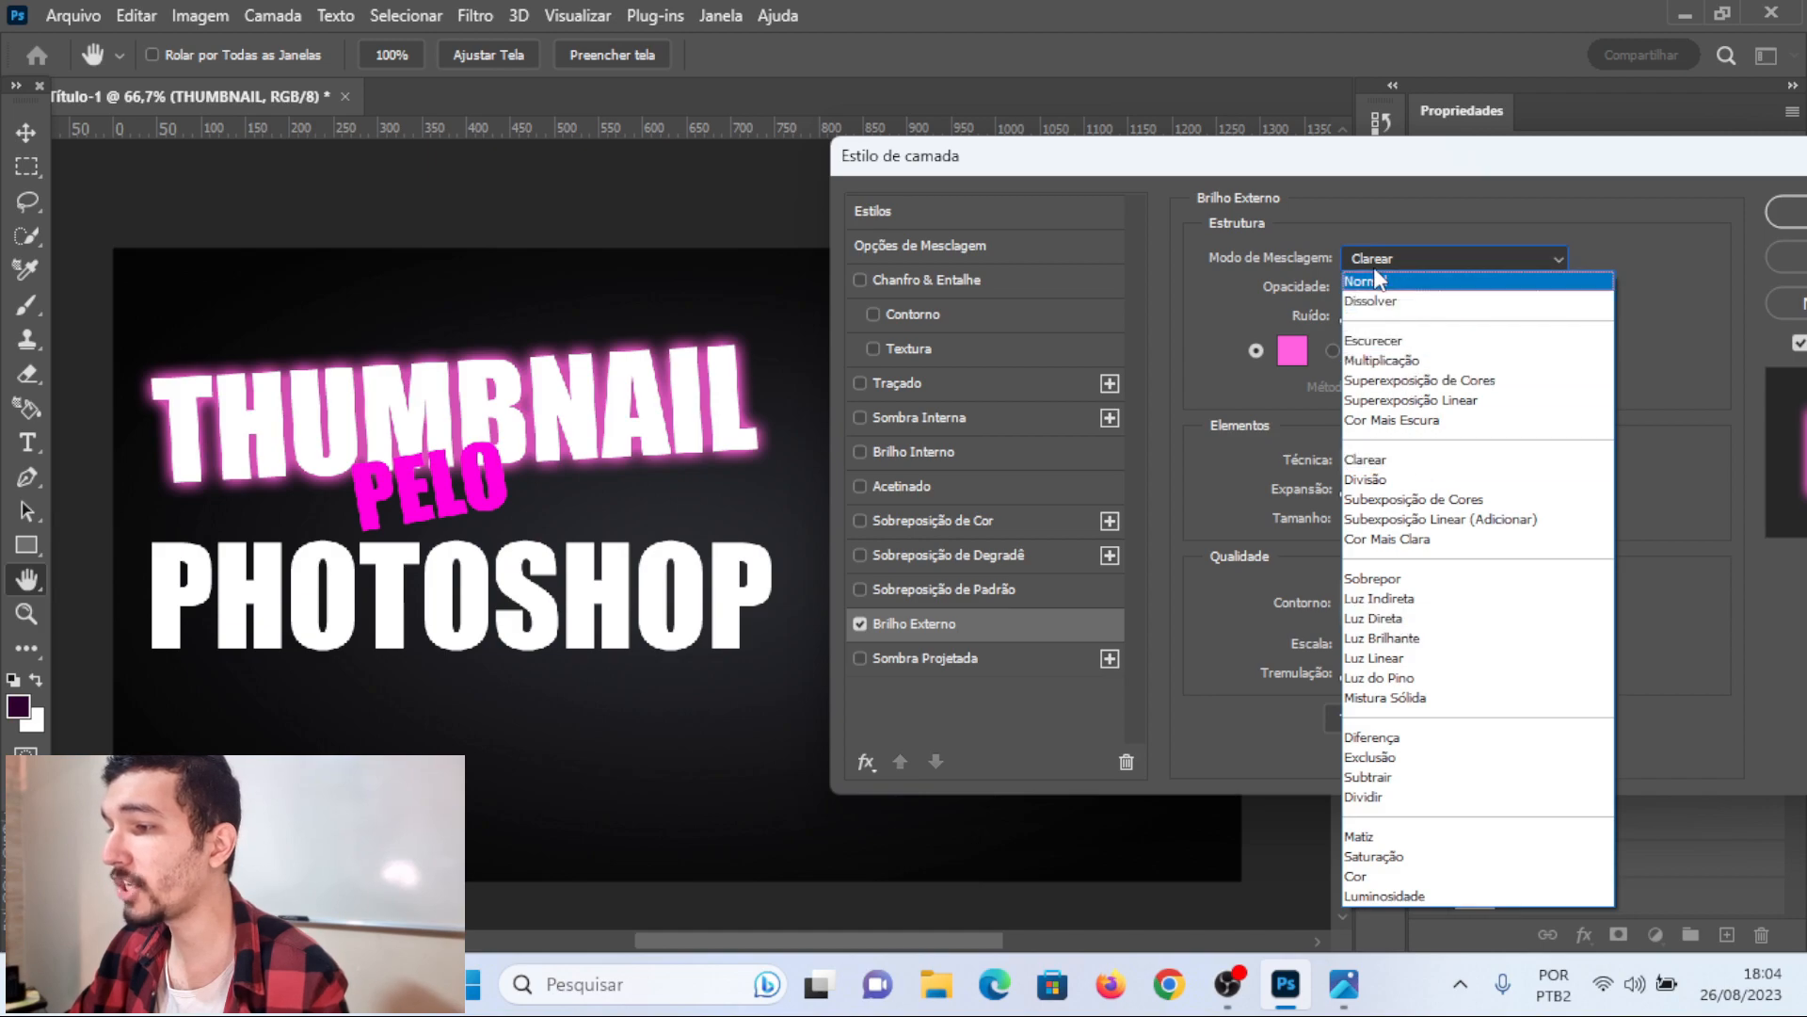
left_click(1372, 460)
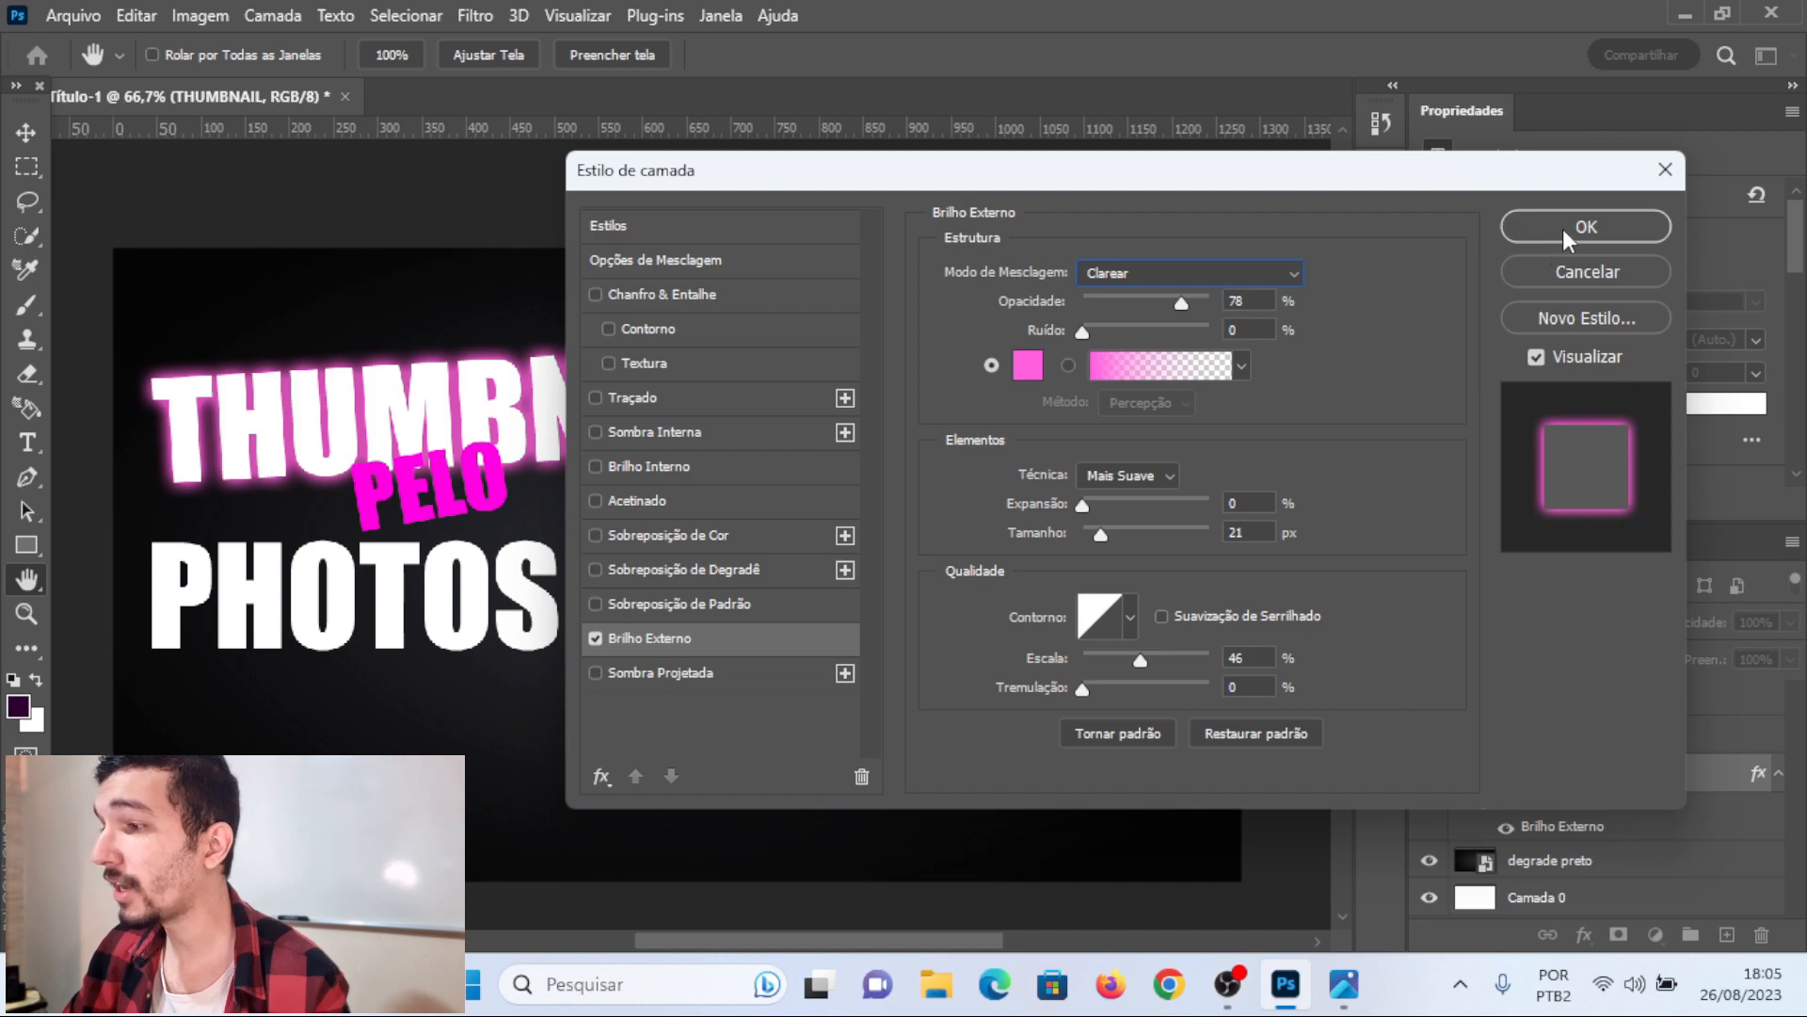
left_click(1563, 229)
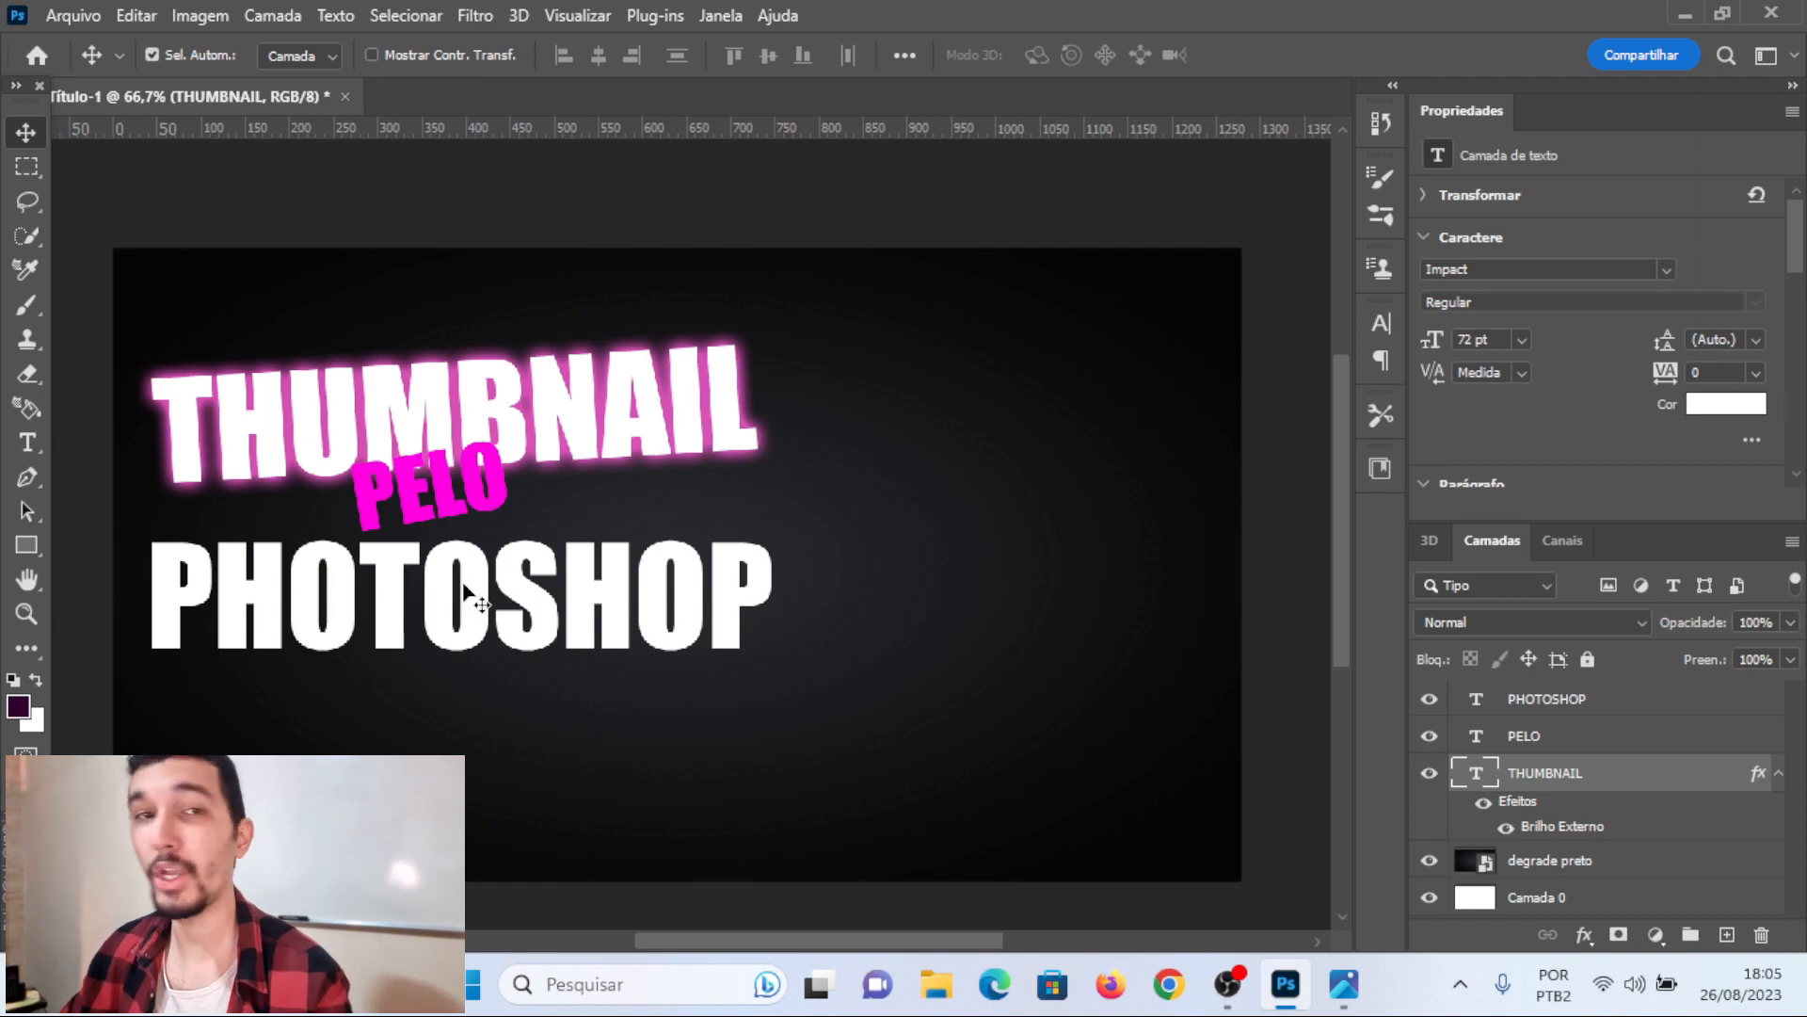
- Add an outer glow to the PHOTOSHOP text layer with the blend mode Dissolver
left_click(562, 614)
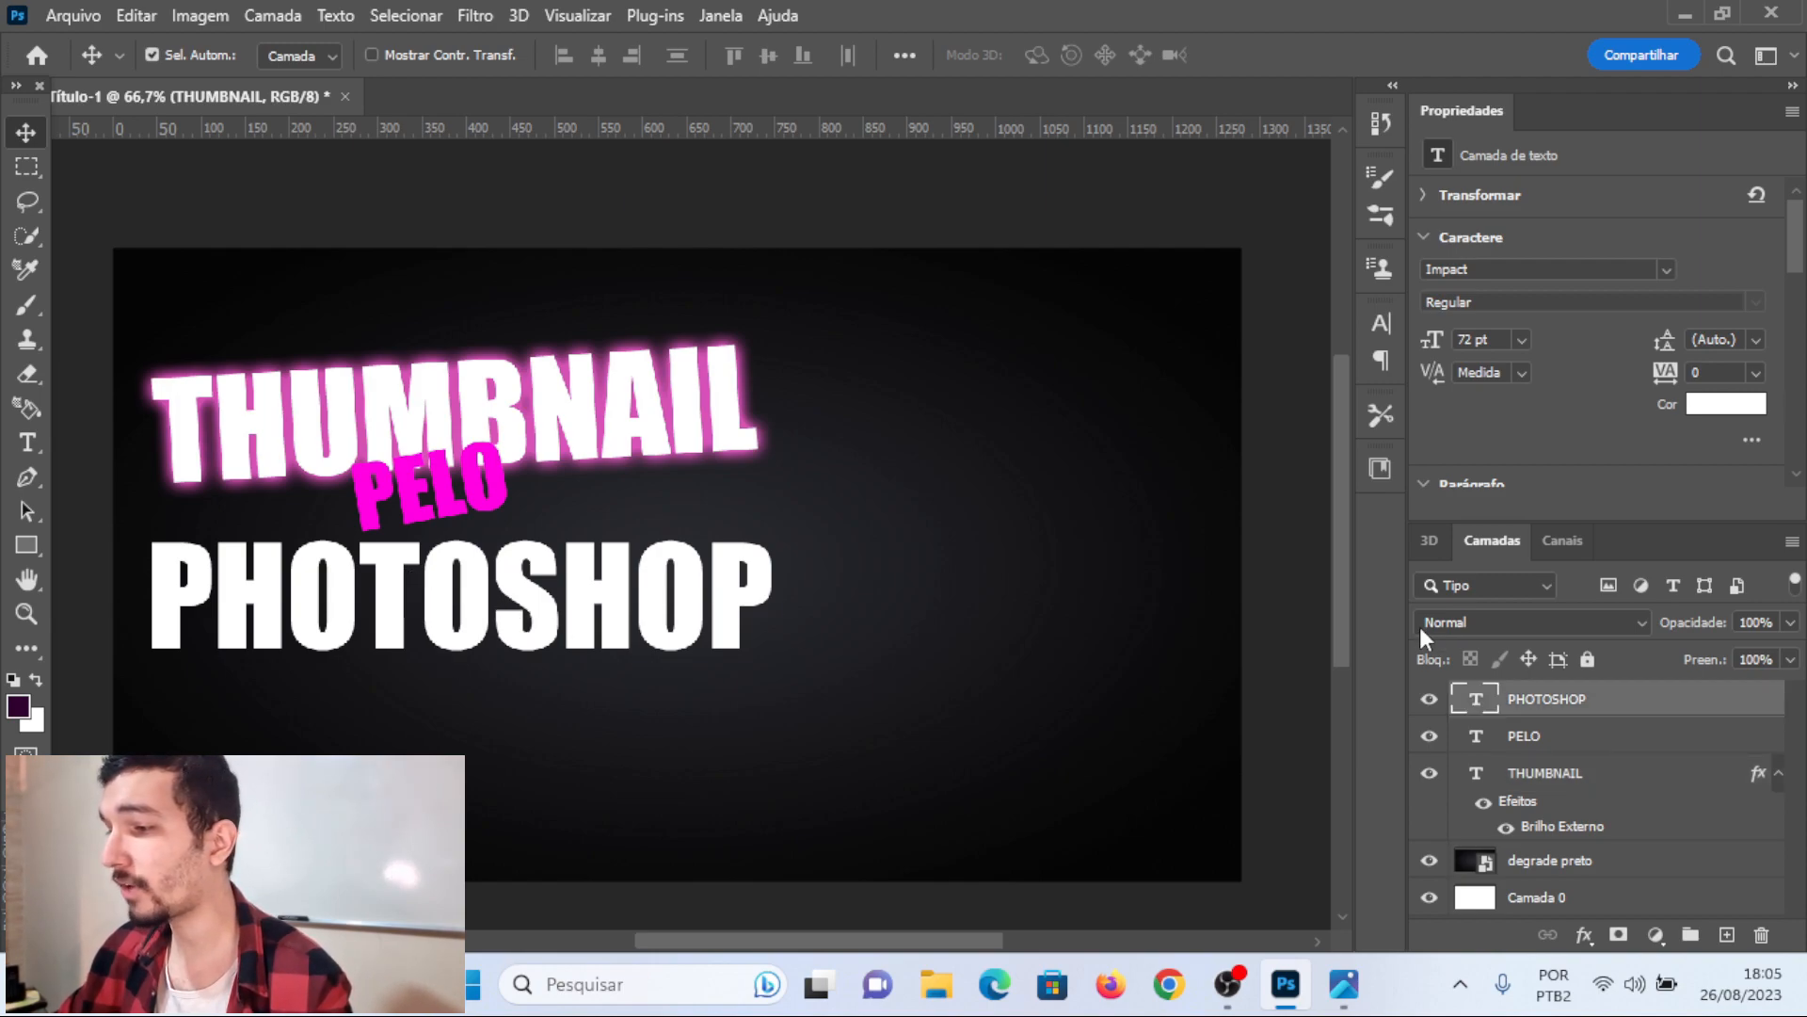
right_click(1540, 702)
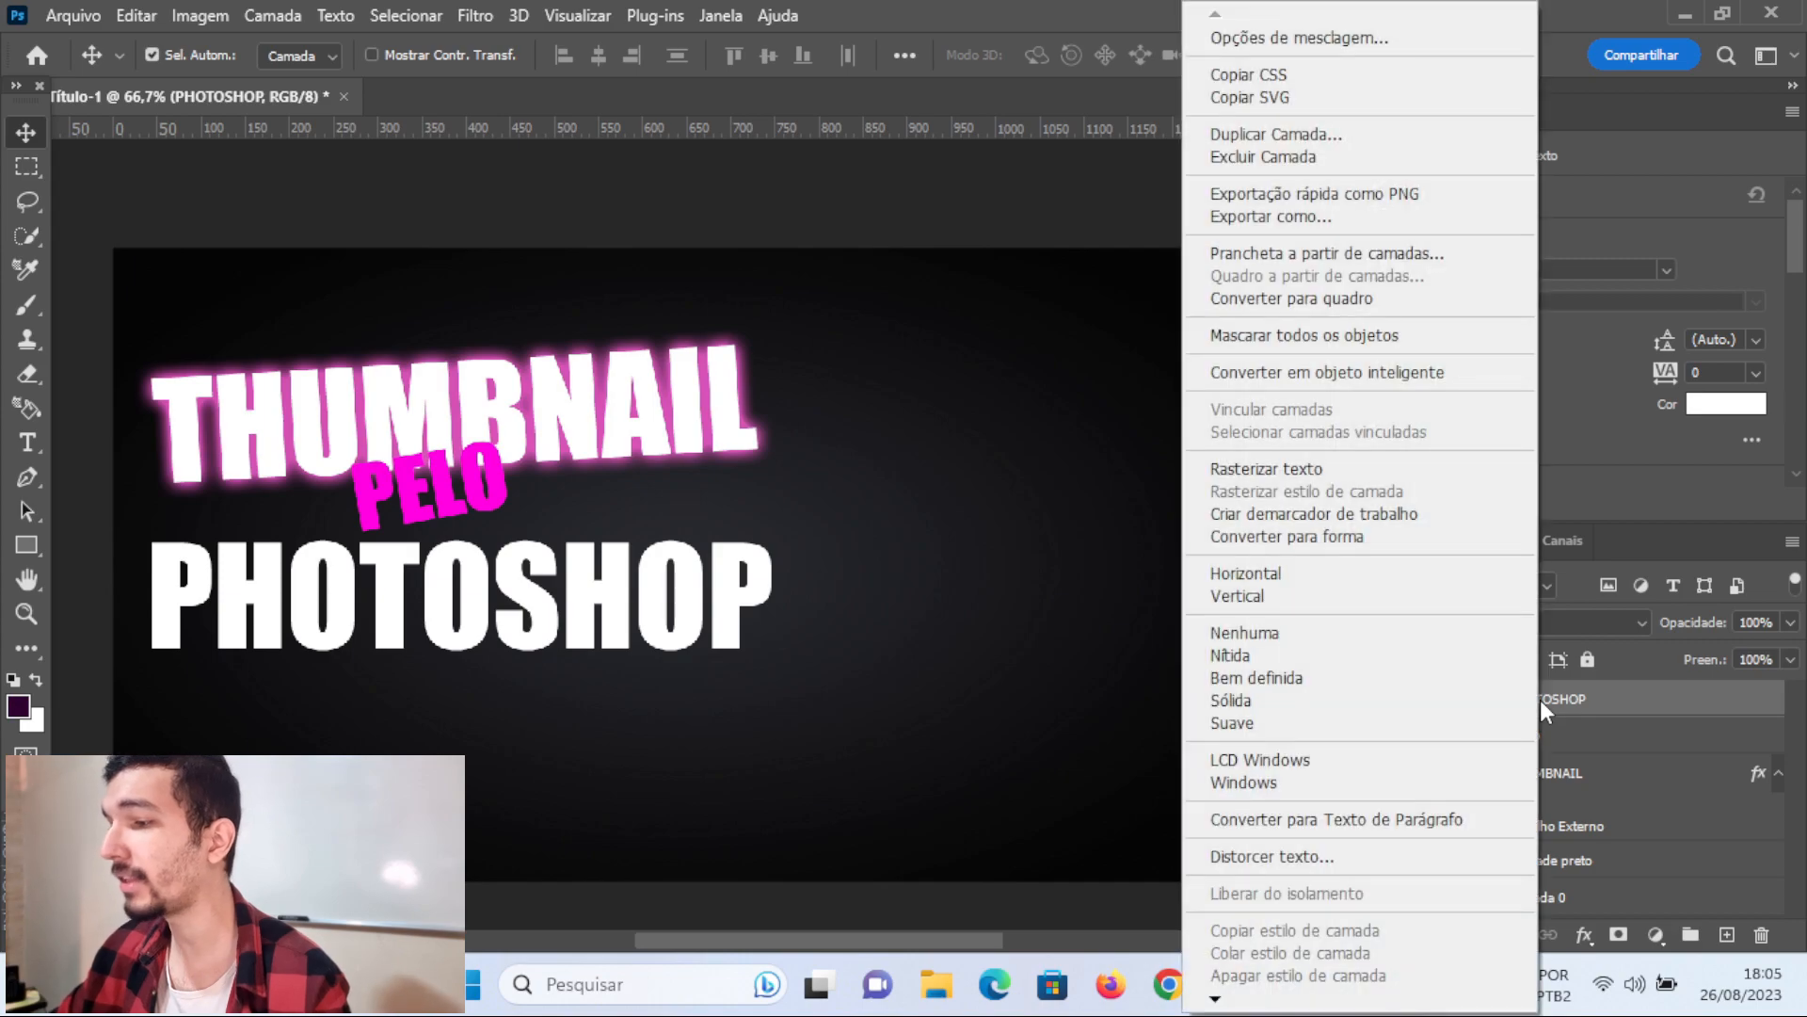
left_click(1300, 43)
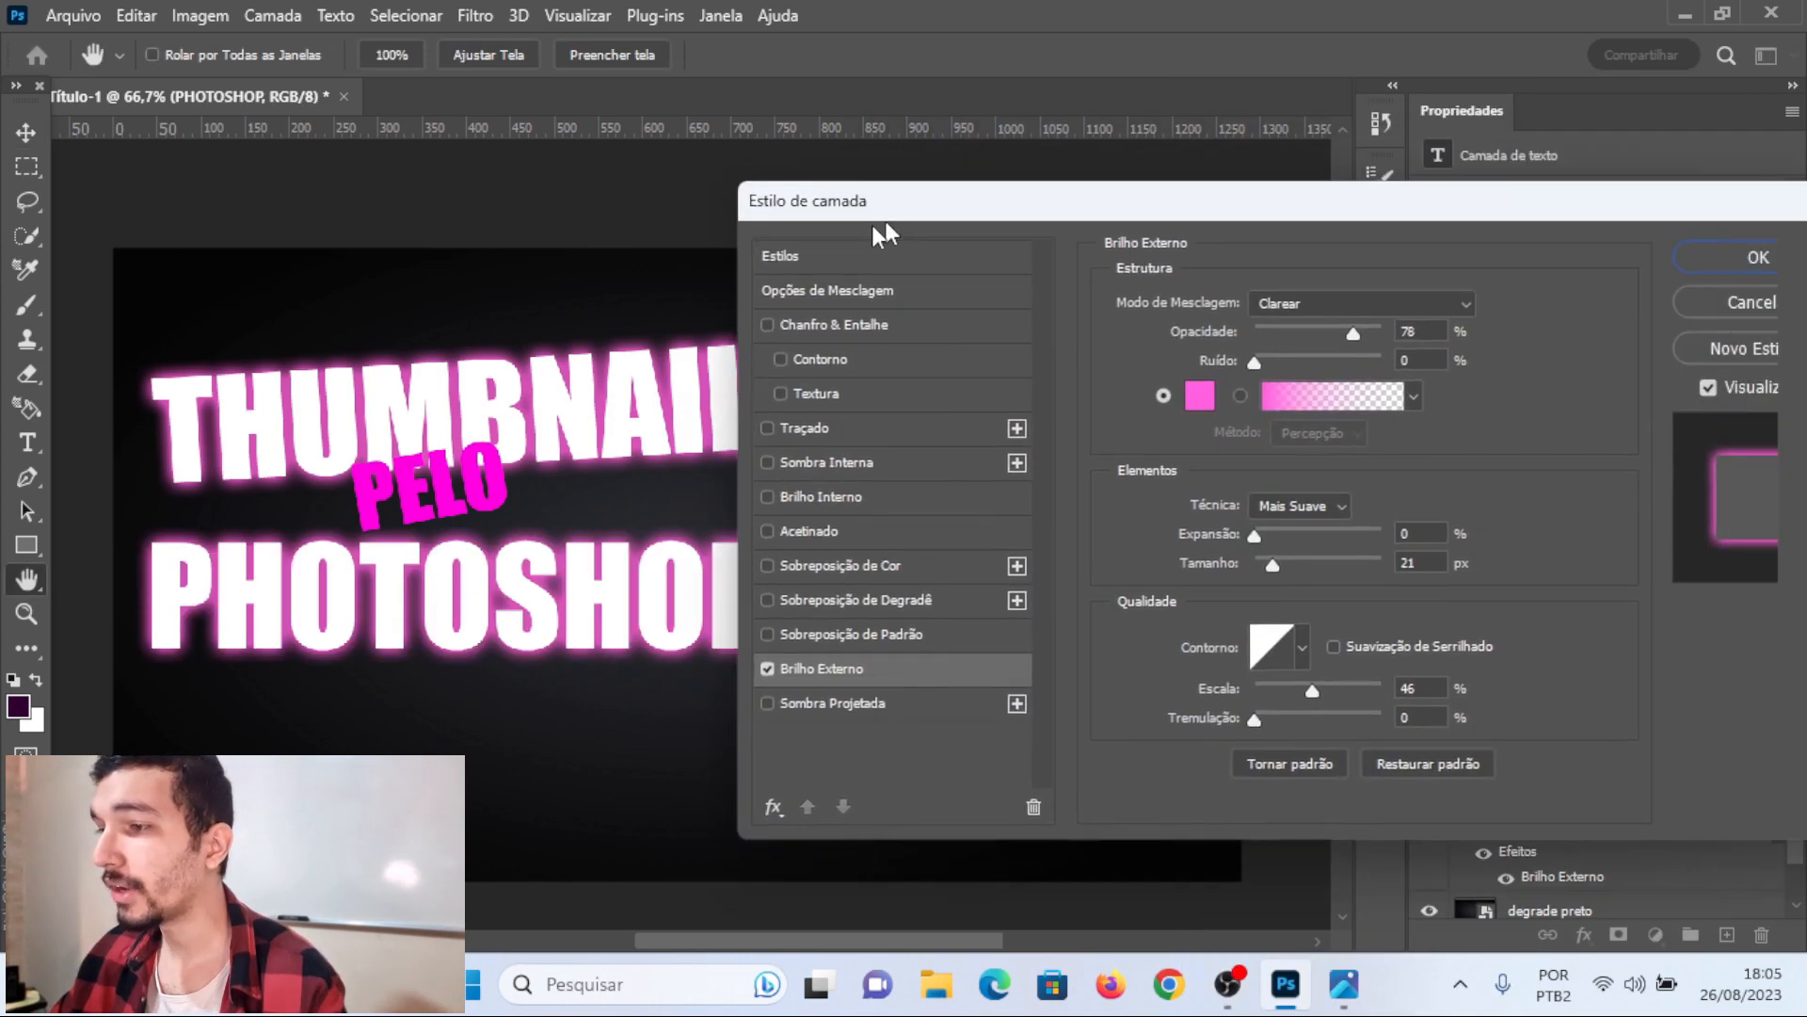
left_click_drag(885, 209, 959, 184)
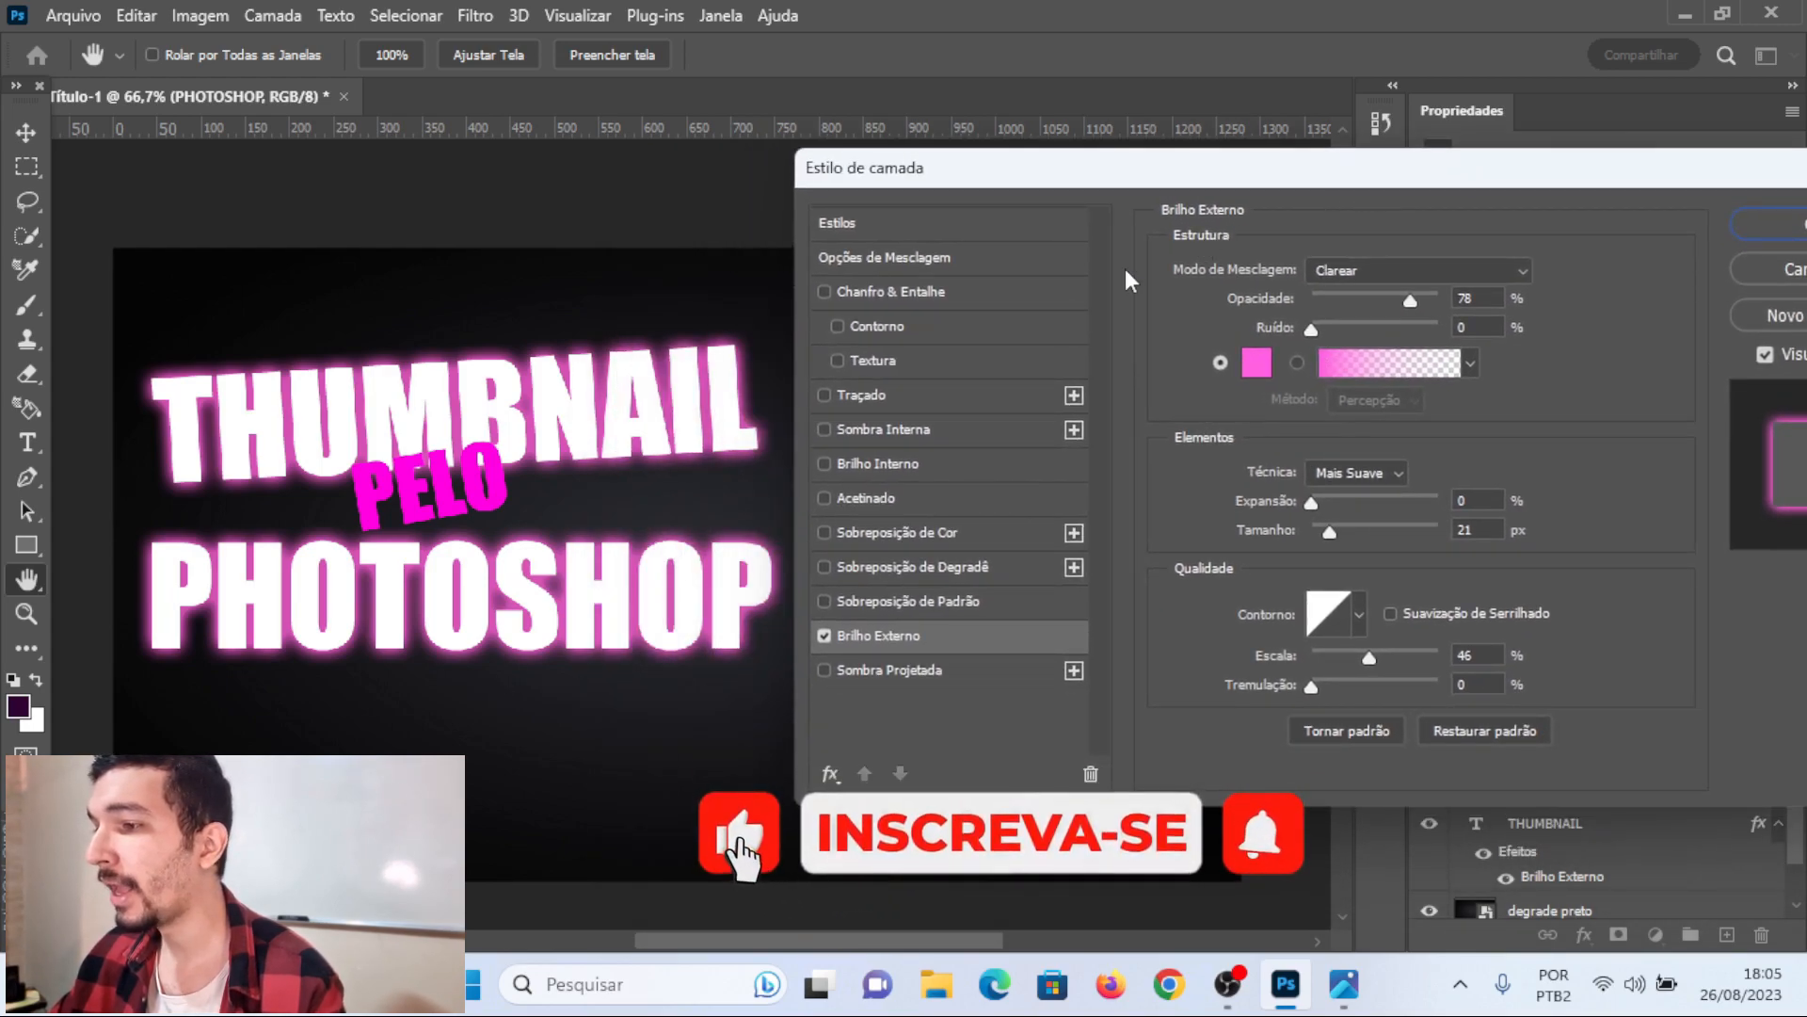
left_click(1362, 279)
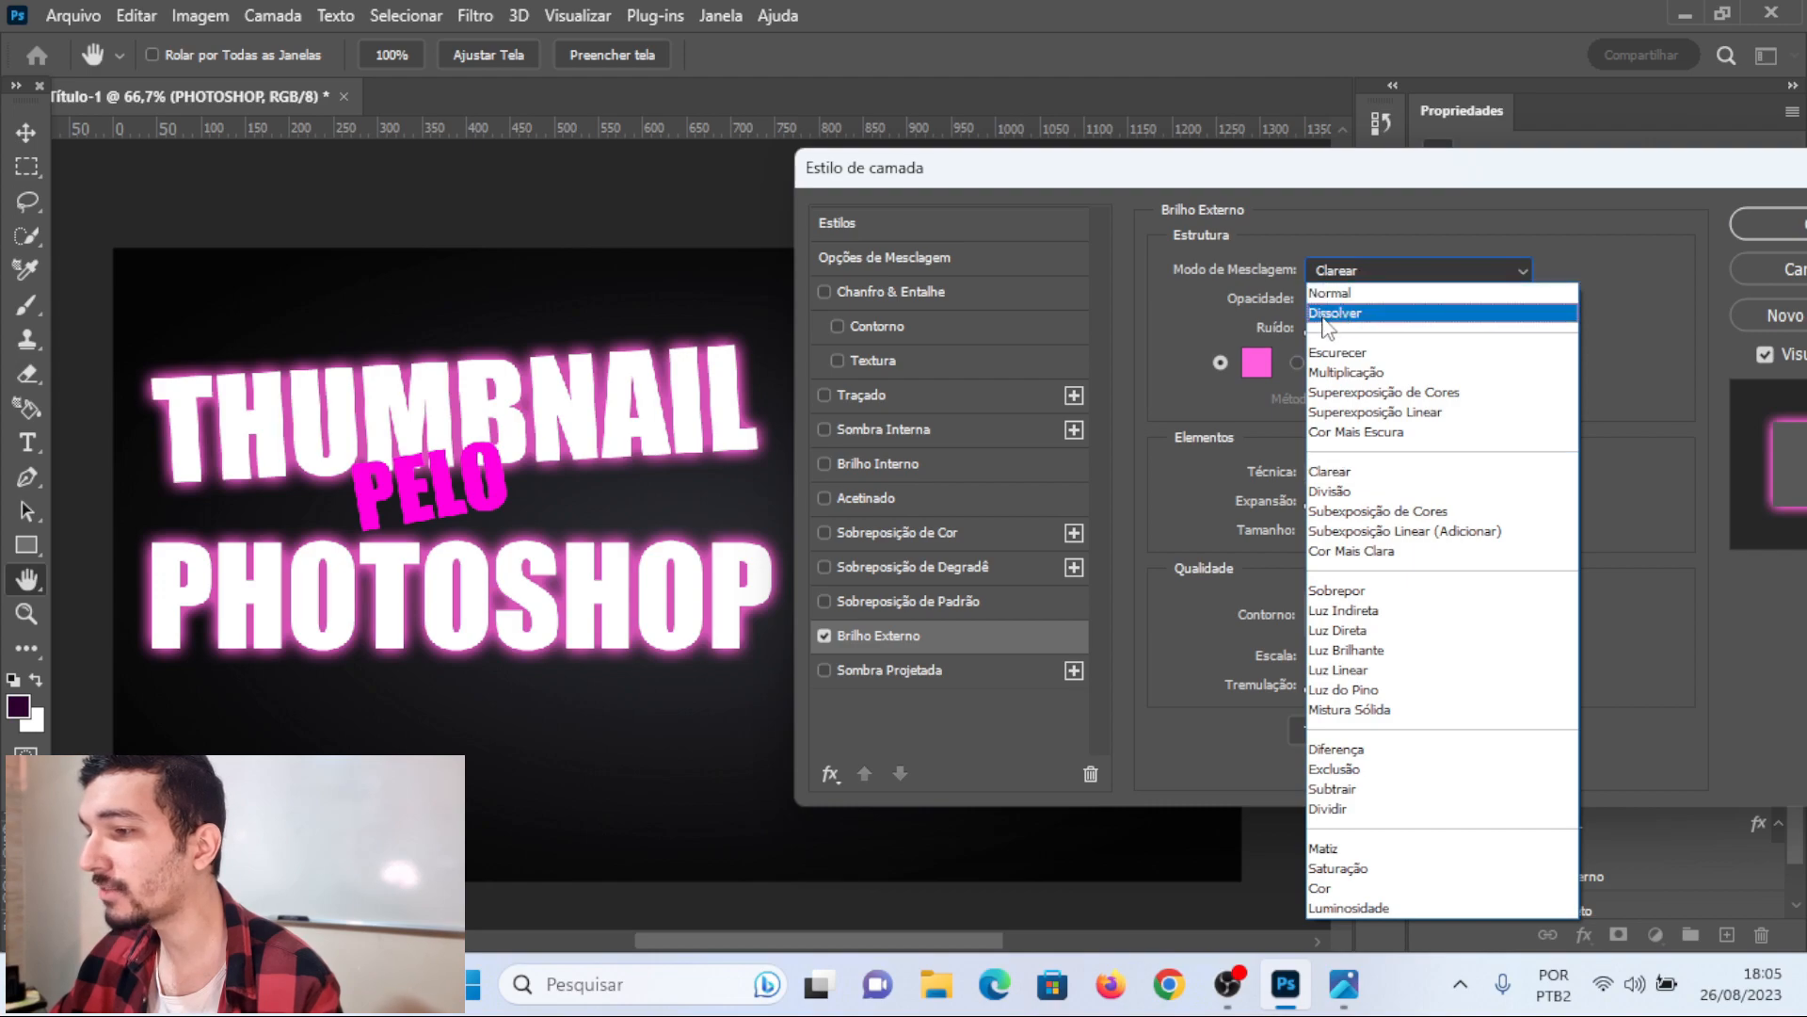
left_click(1334, 312)
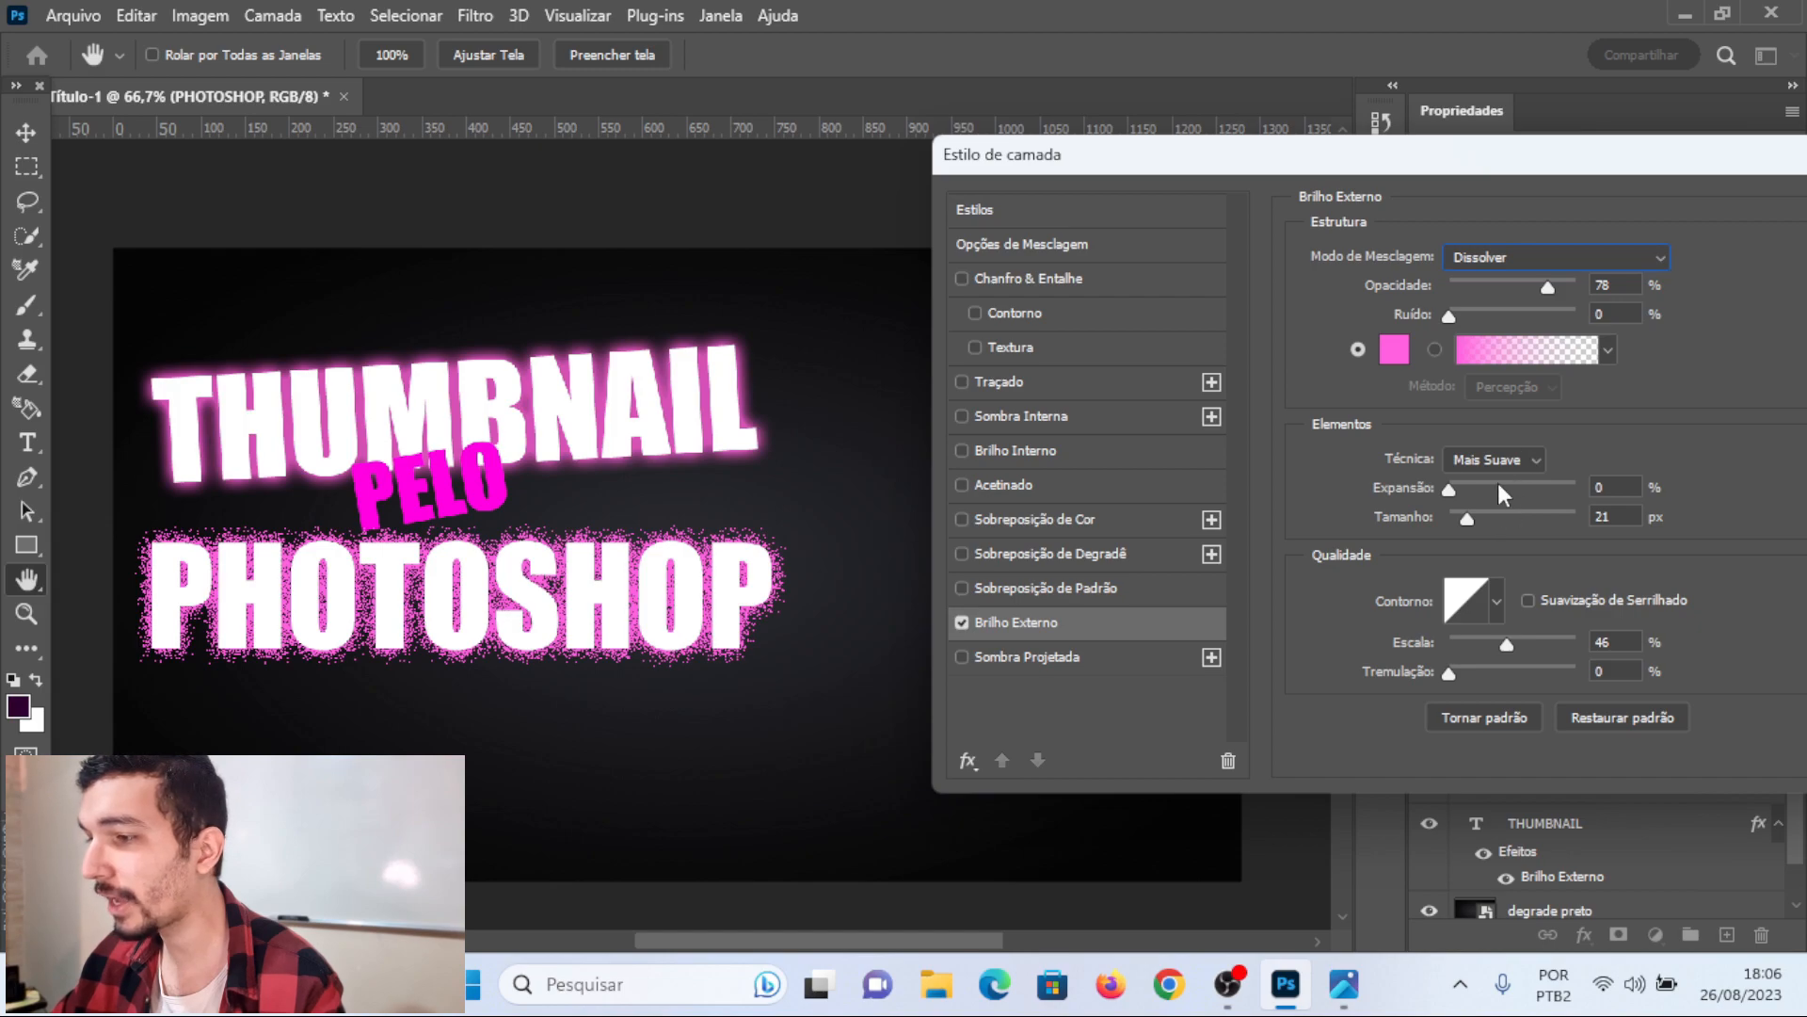
- Set the PHOTOSHOP outer glow to a size of 51 px, 75% opacity and 9% expansion
left_click_drag(1466, 518, 1480, 533)
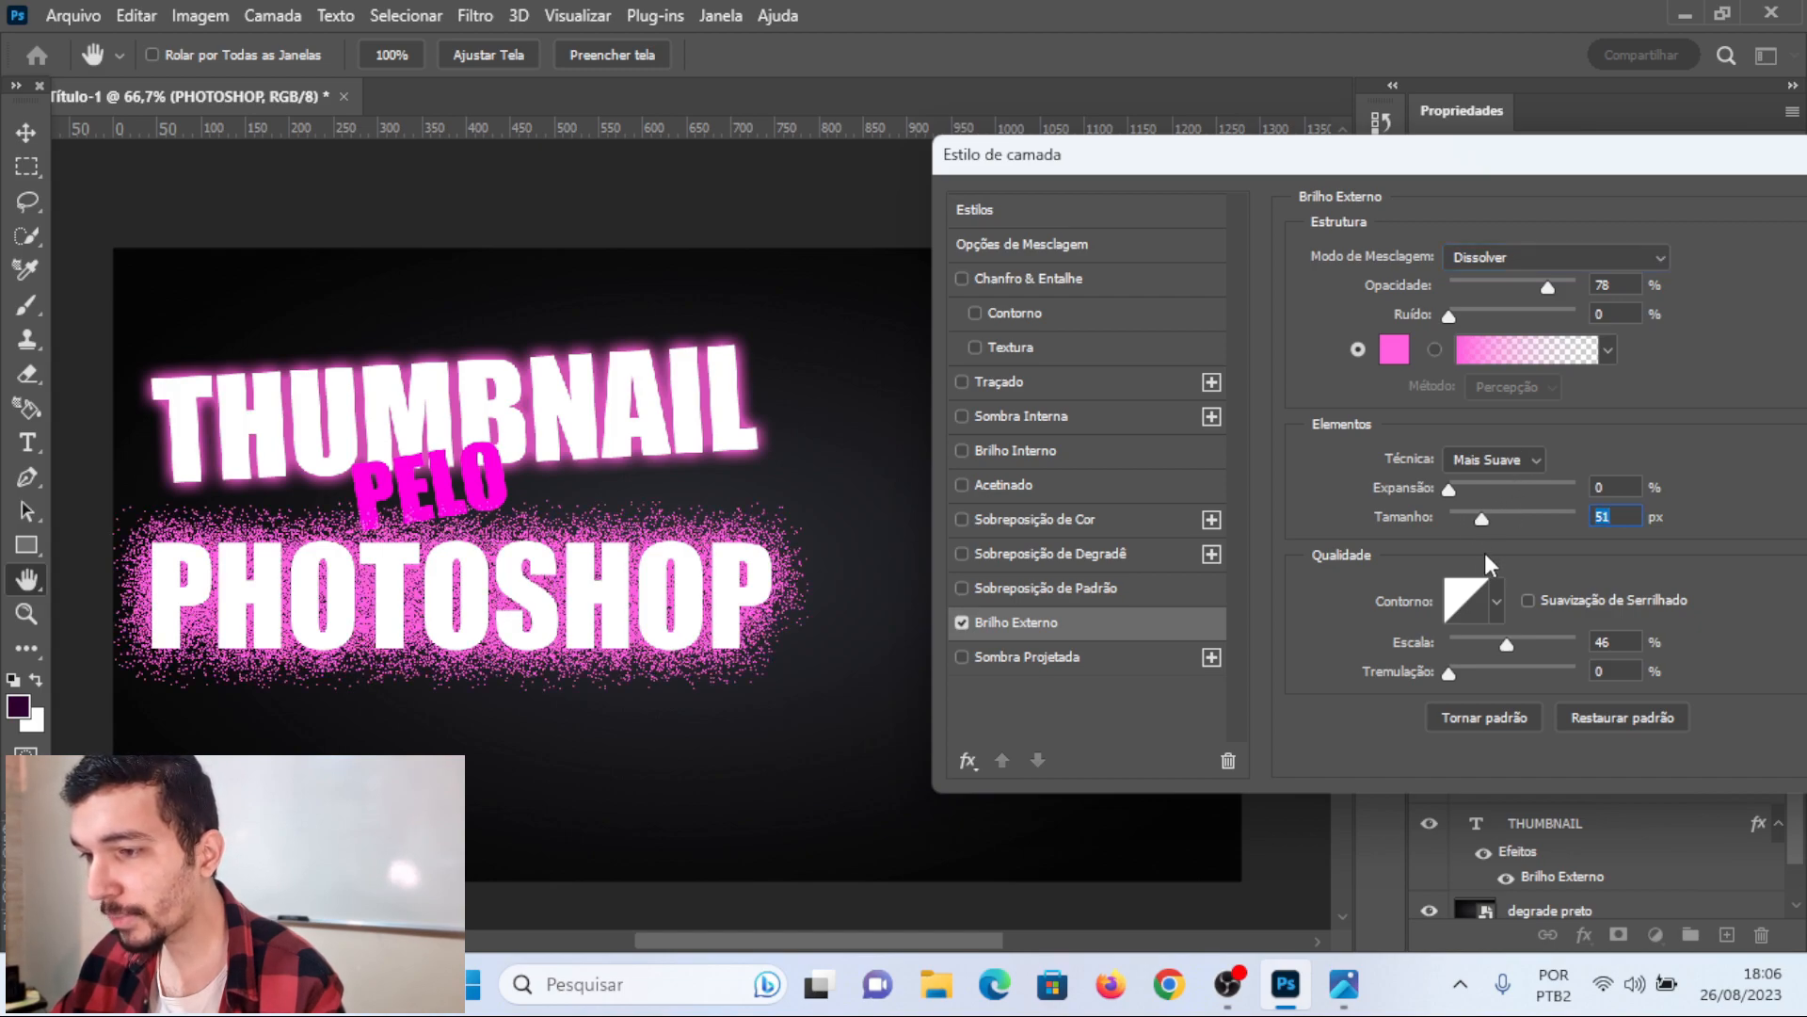
left_click(1598, 285)
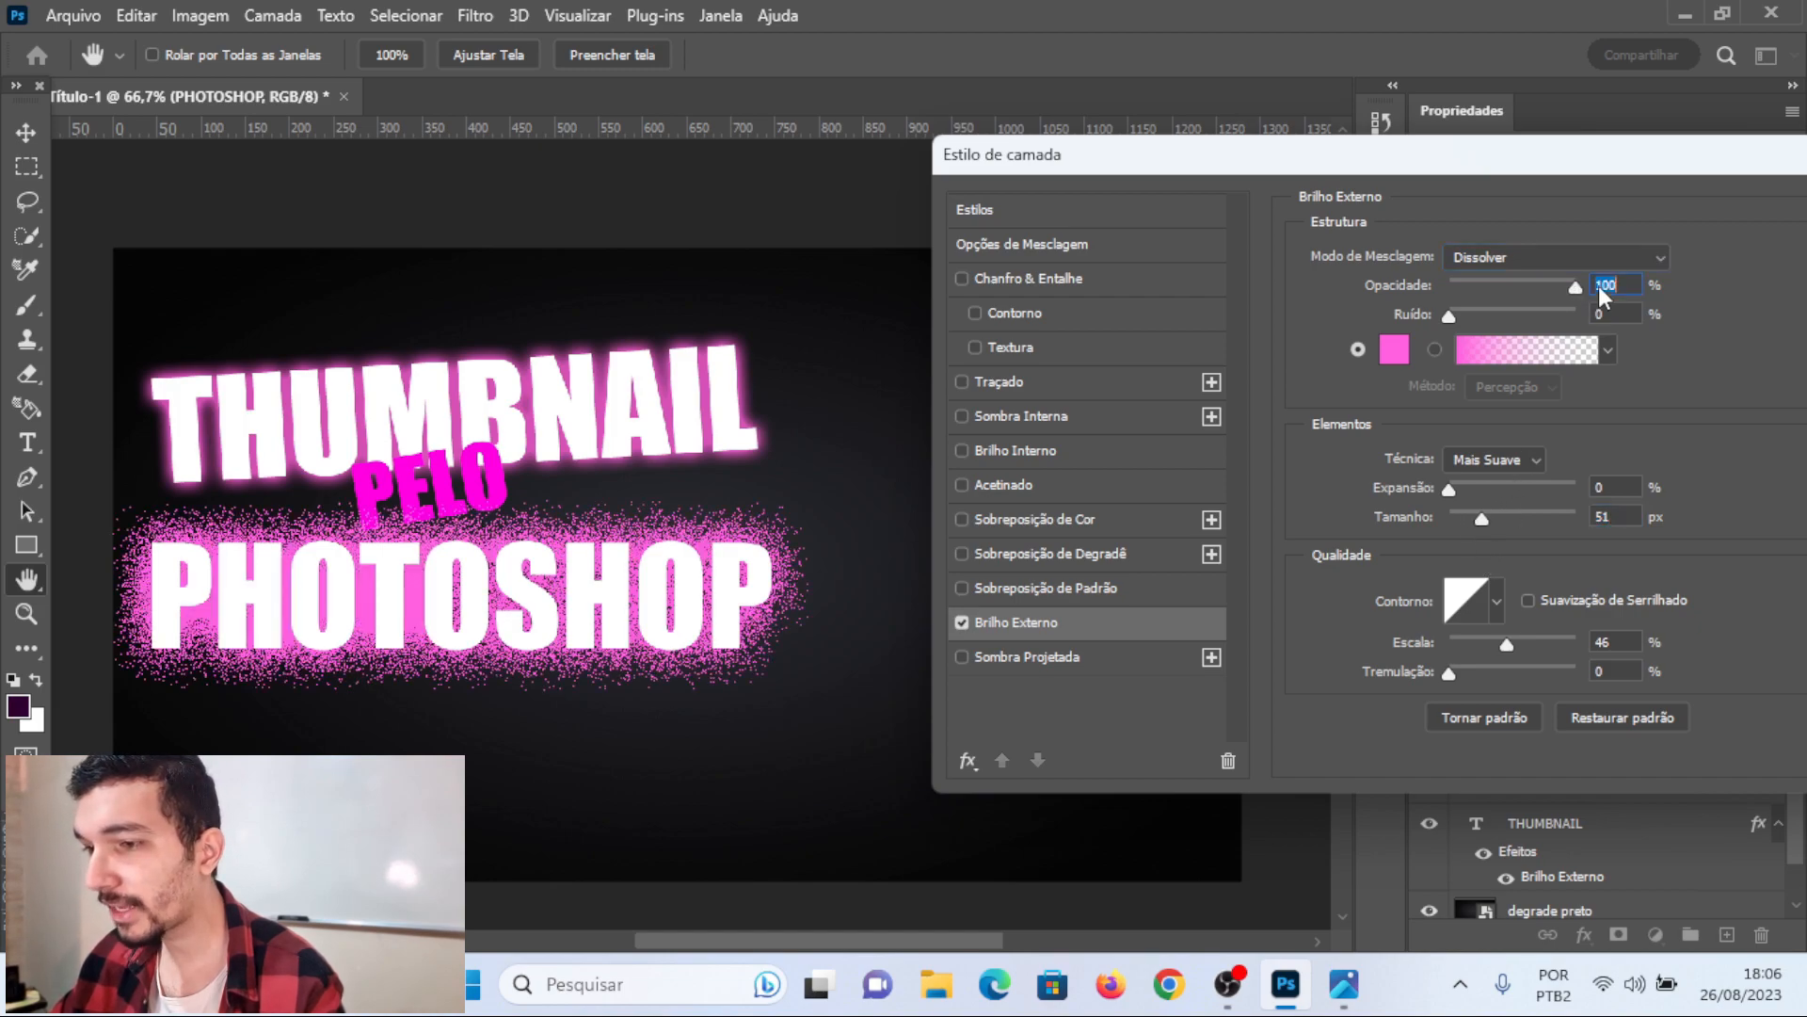
left_click_drag(1559, 276, 1545, 239)
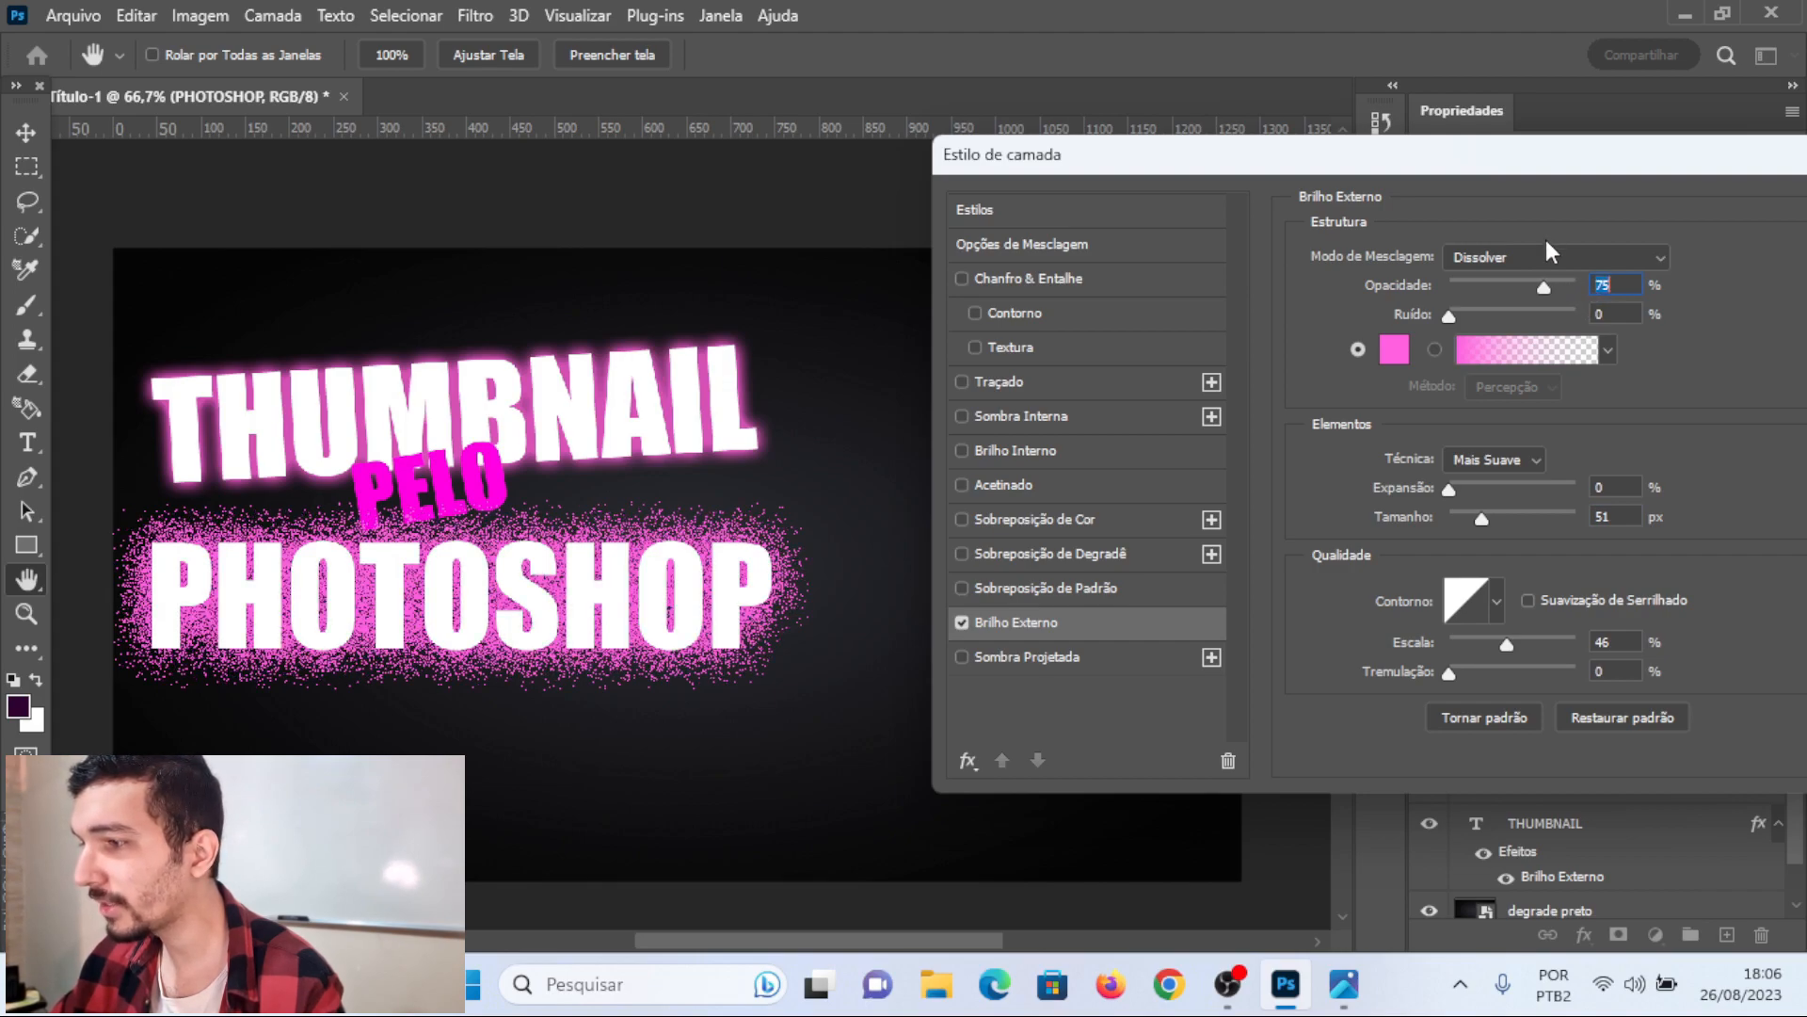
mouse_move(1450, 487)
left_mouse_down()
mouse_move(1497, 483)
mouse_move(1461, 490)
left_mouse_up()
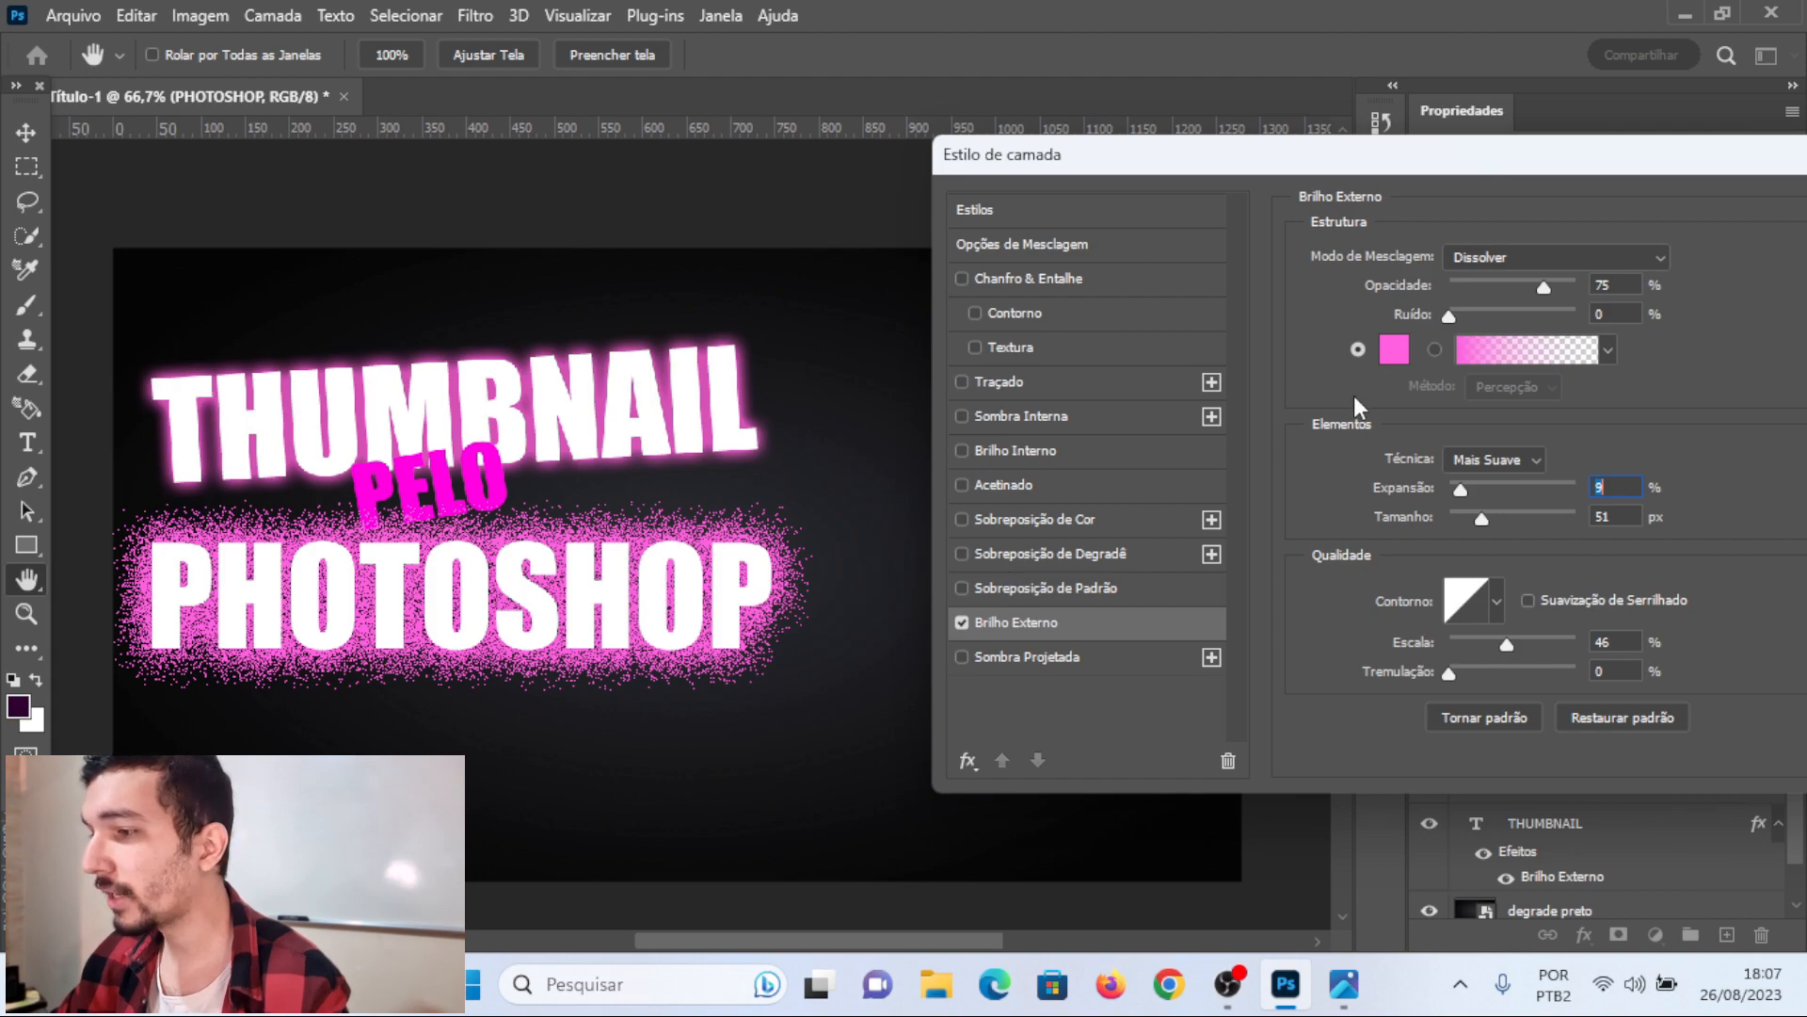
- Set the outer glow color of the PHOTOSHOP text to blue-violet (7060e9) and apply the layer style
left_click(1393, 358)
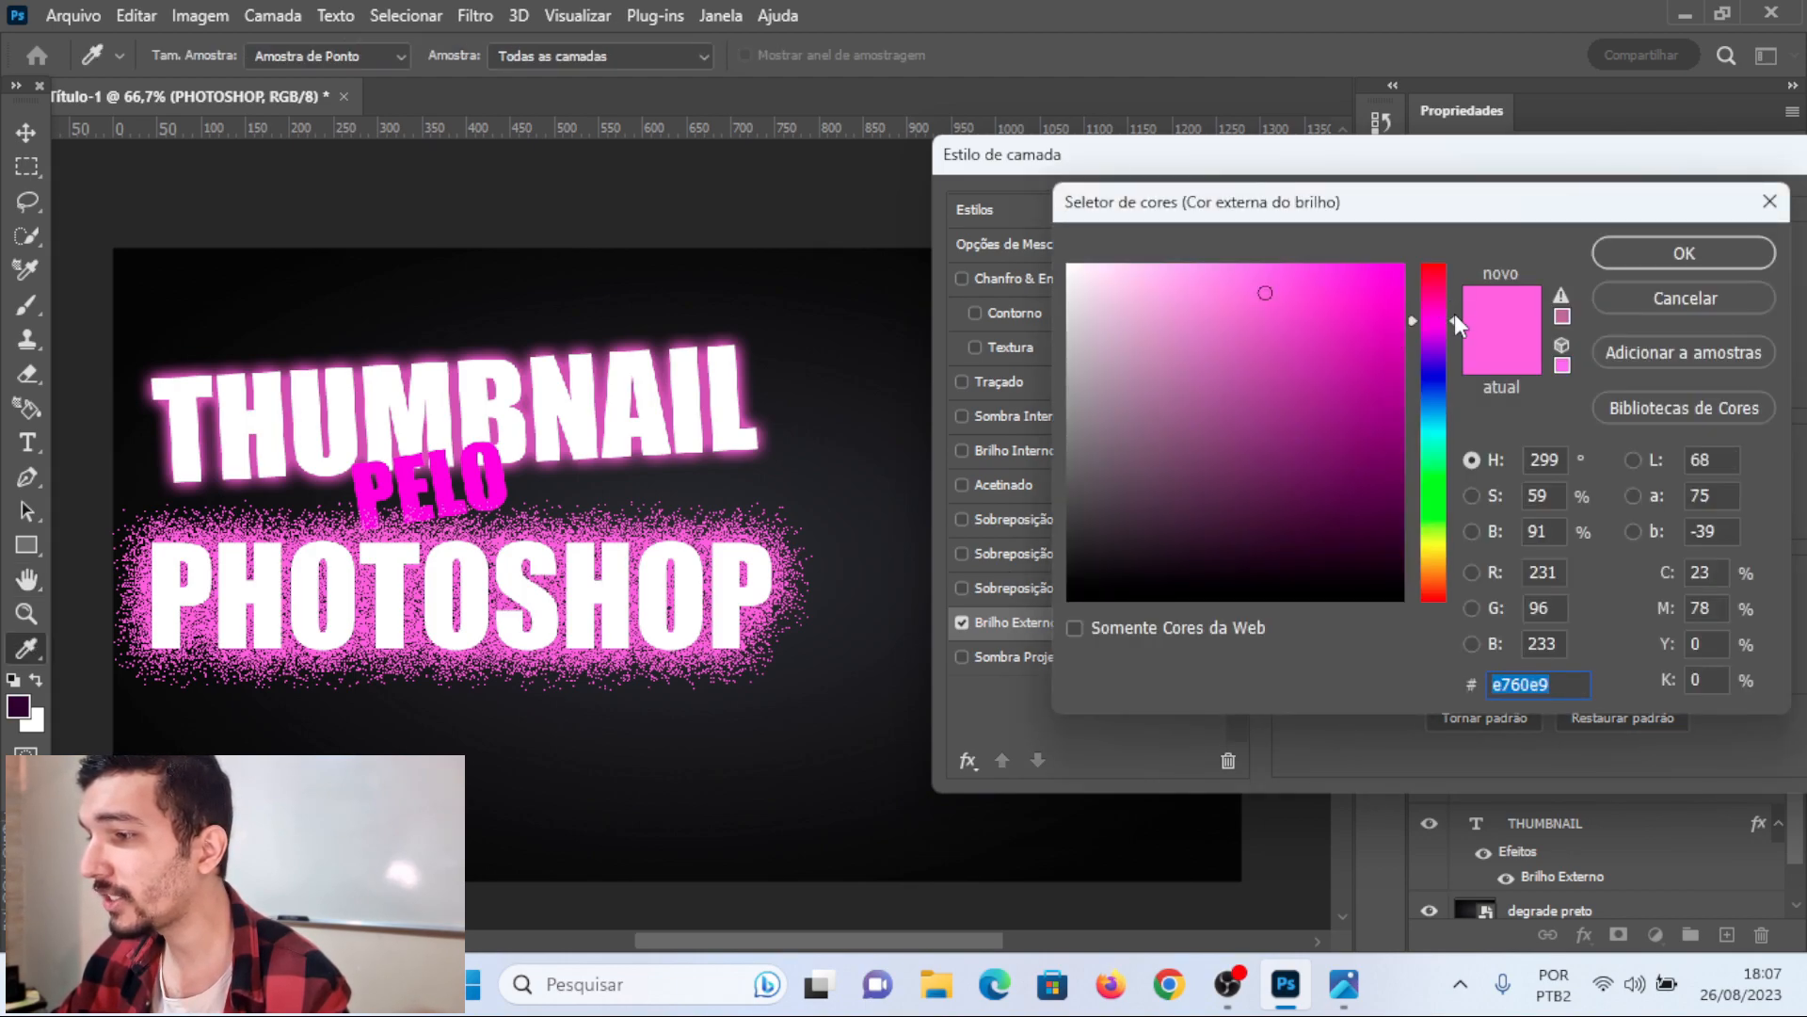
left_click(1442, 369)
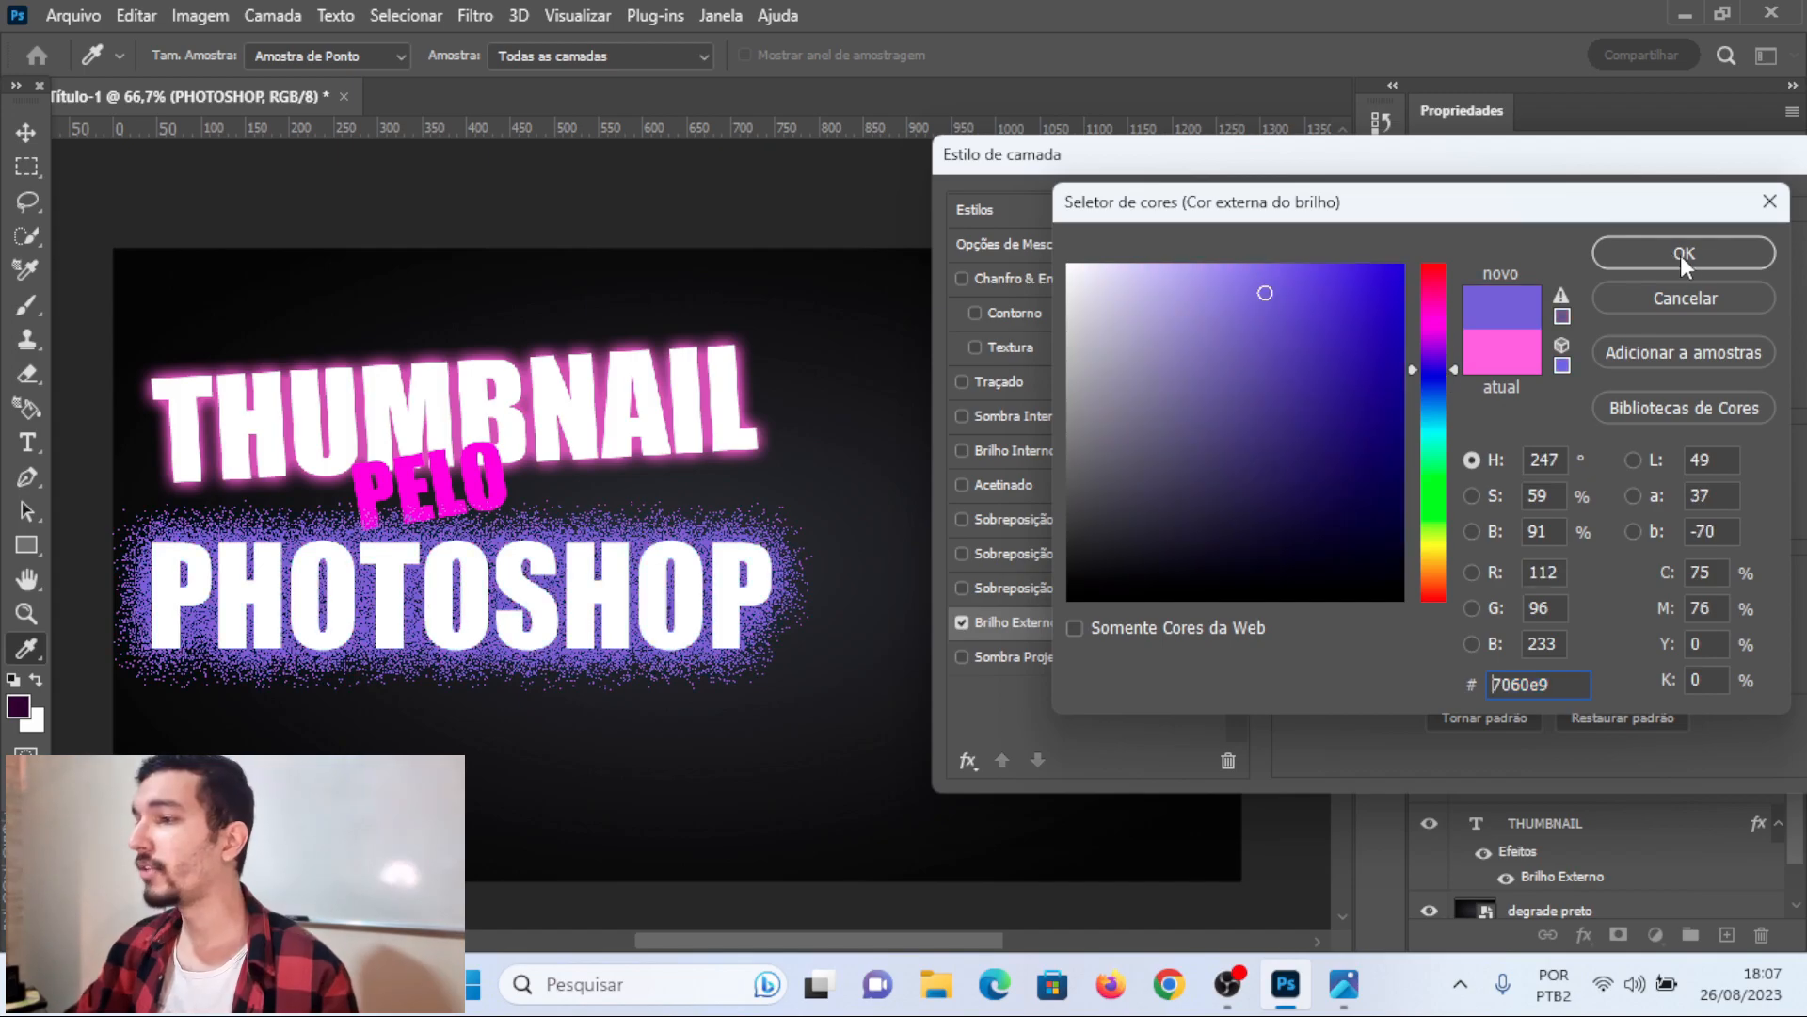
left_click(1681, 256)
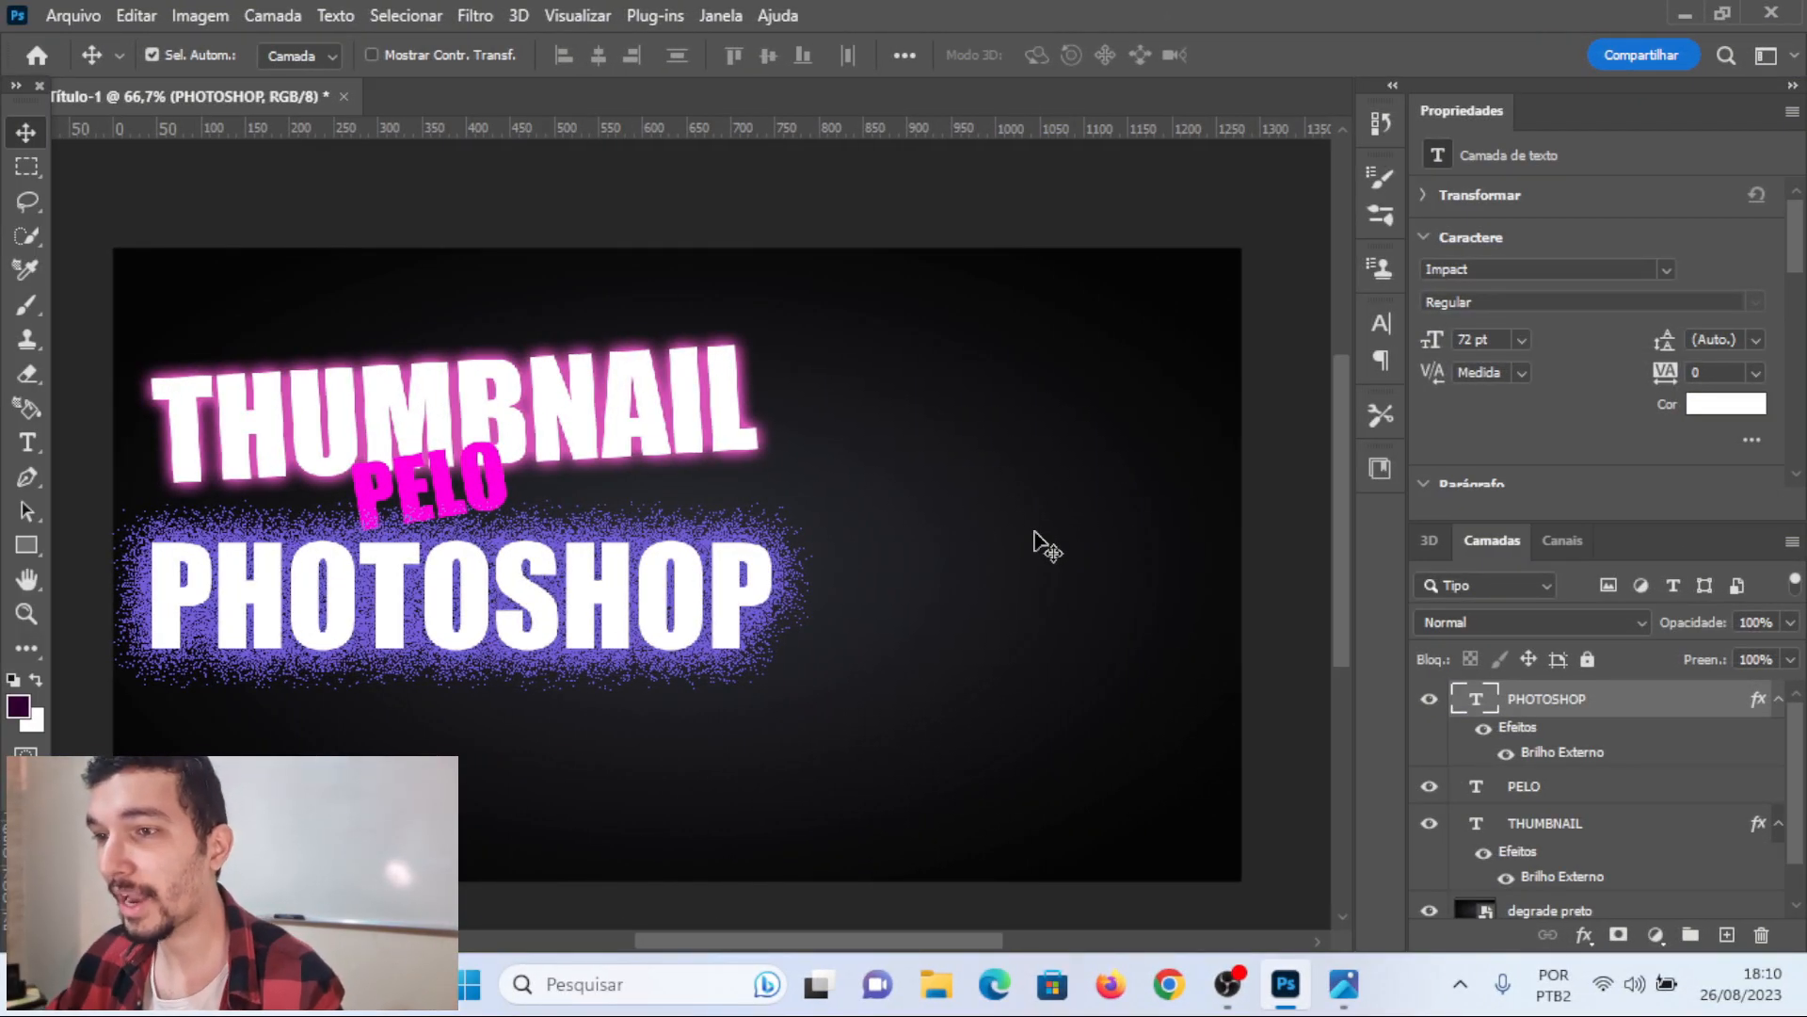
left_click(75, 14)
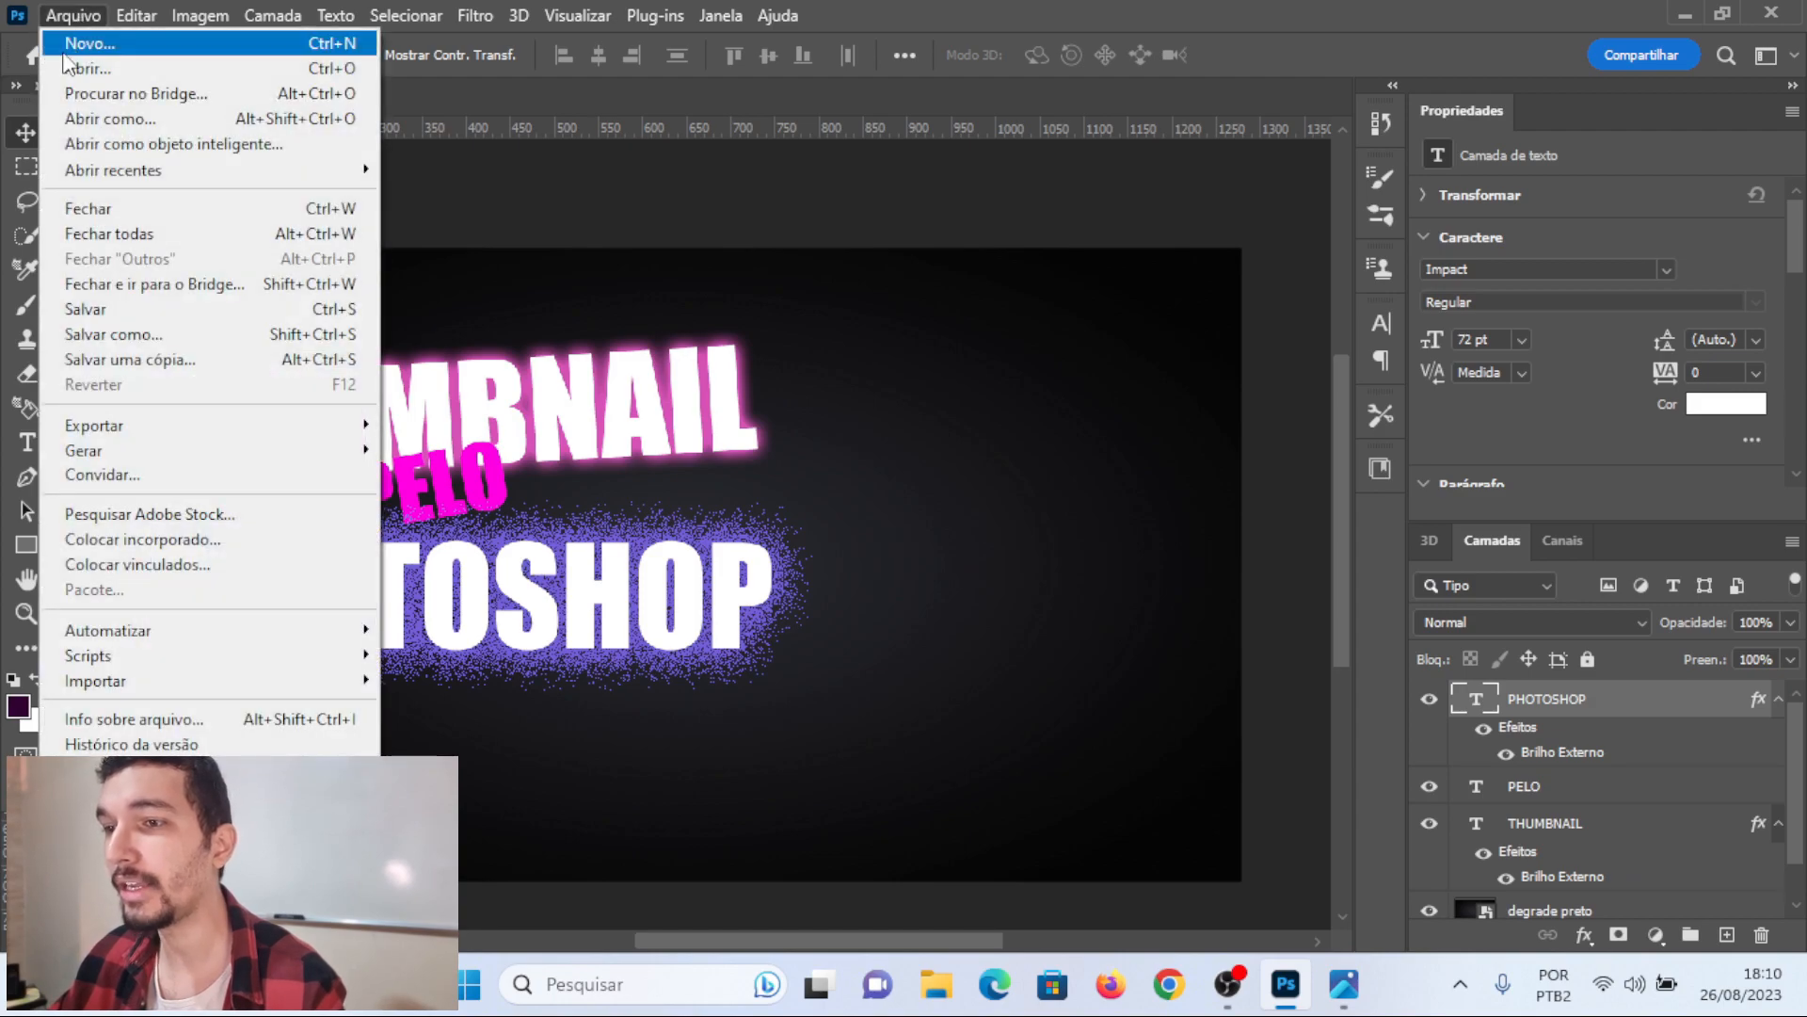
left_click(91, 69)
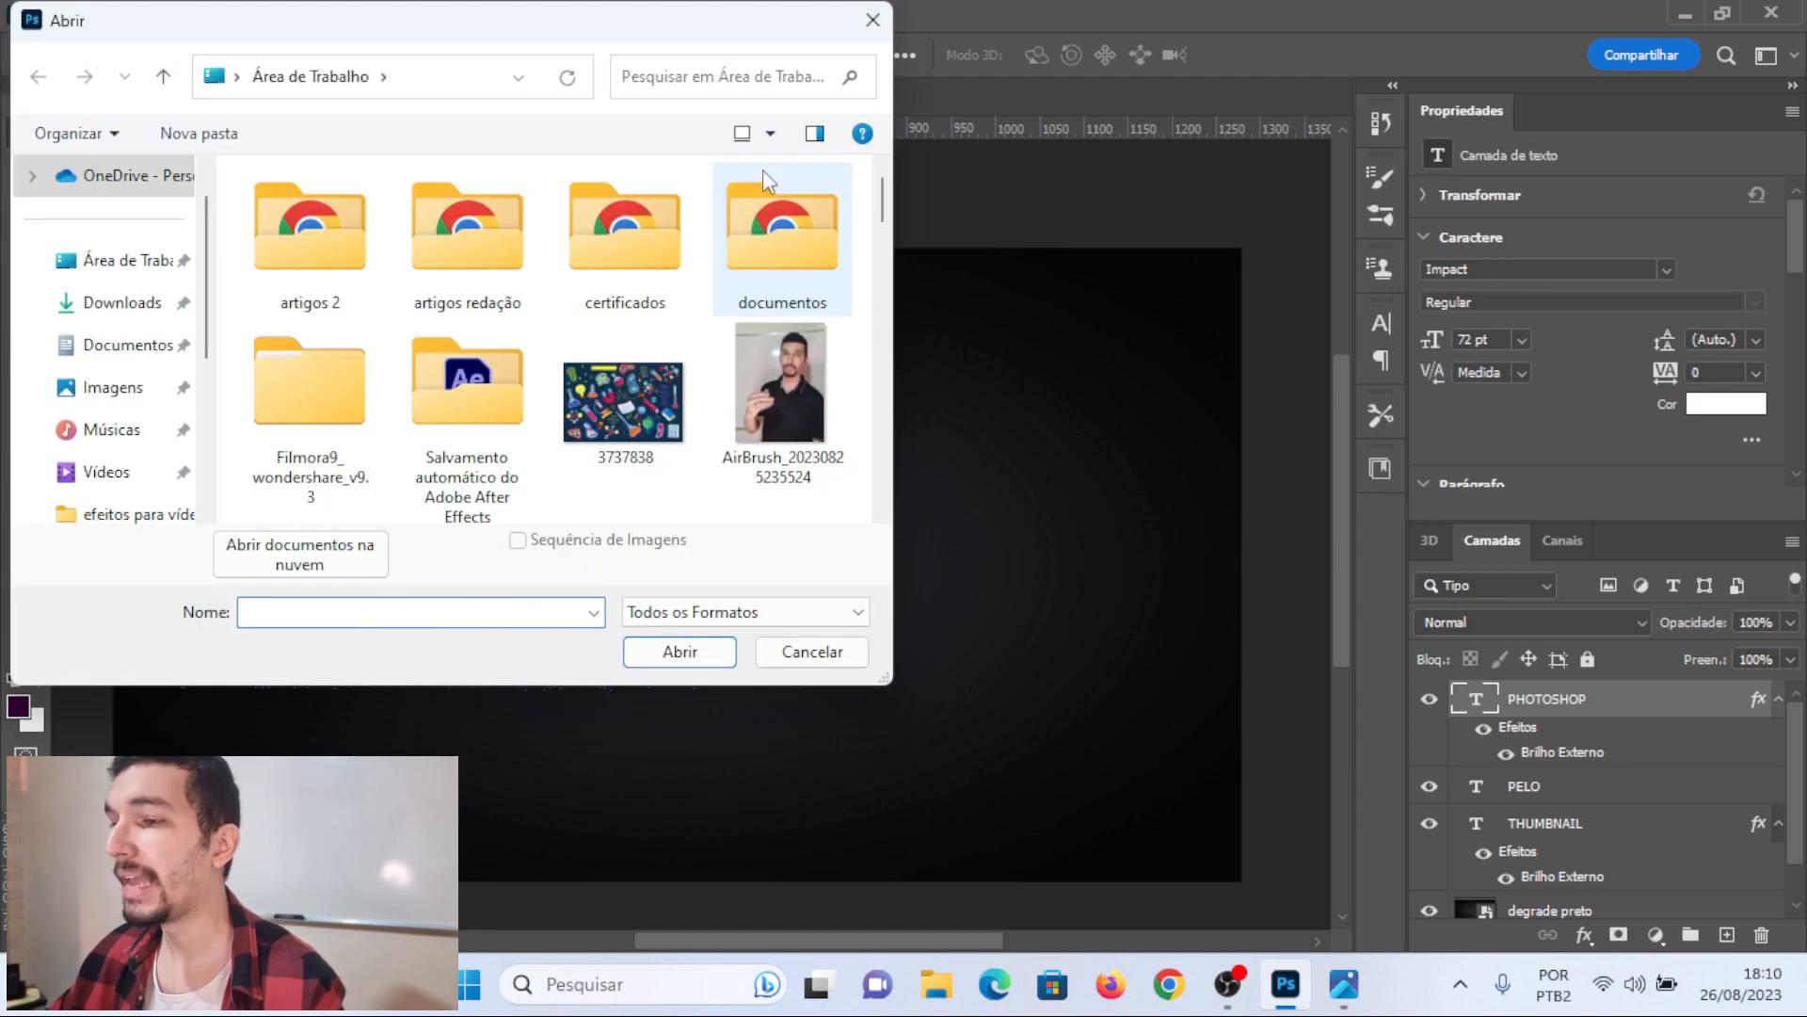
left_click(789, 370)
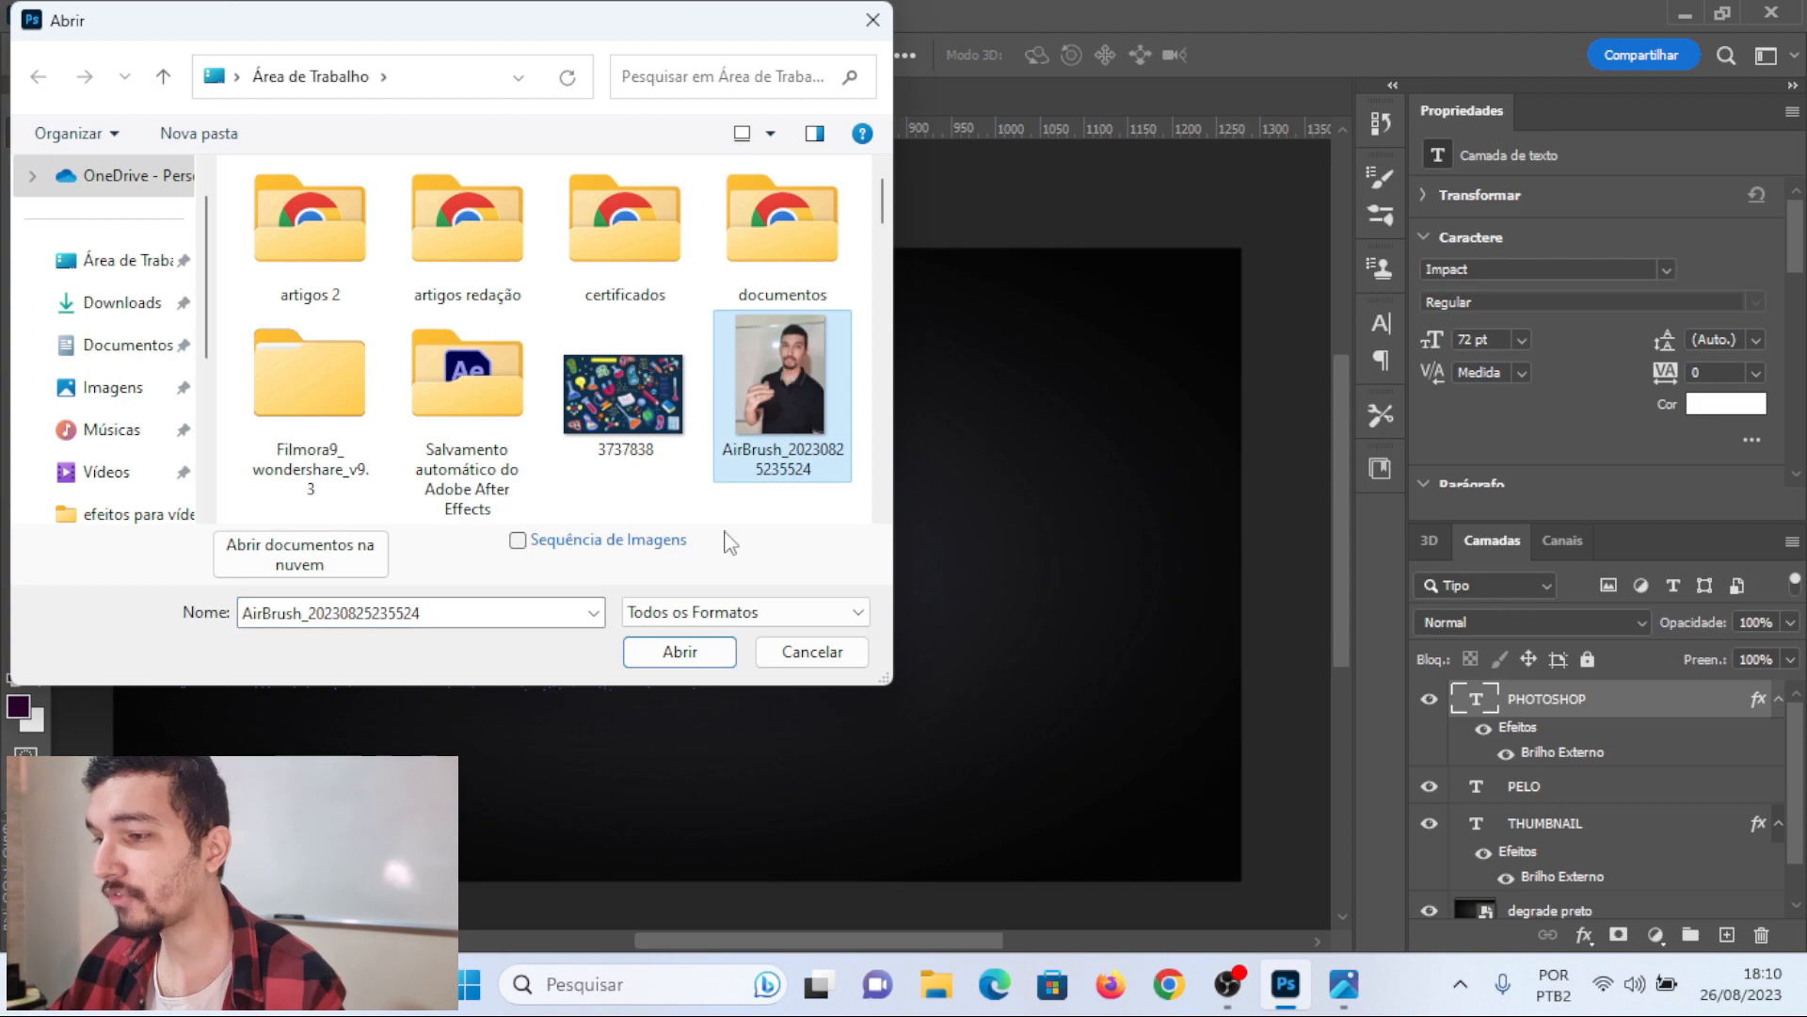
left_click(710, 651)
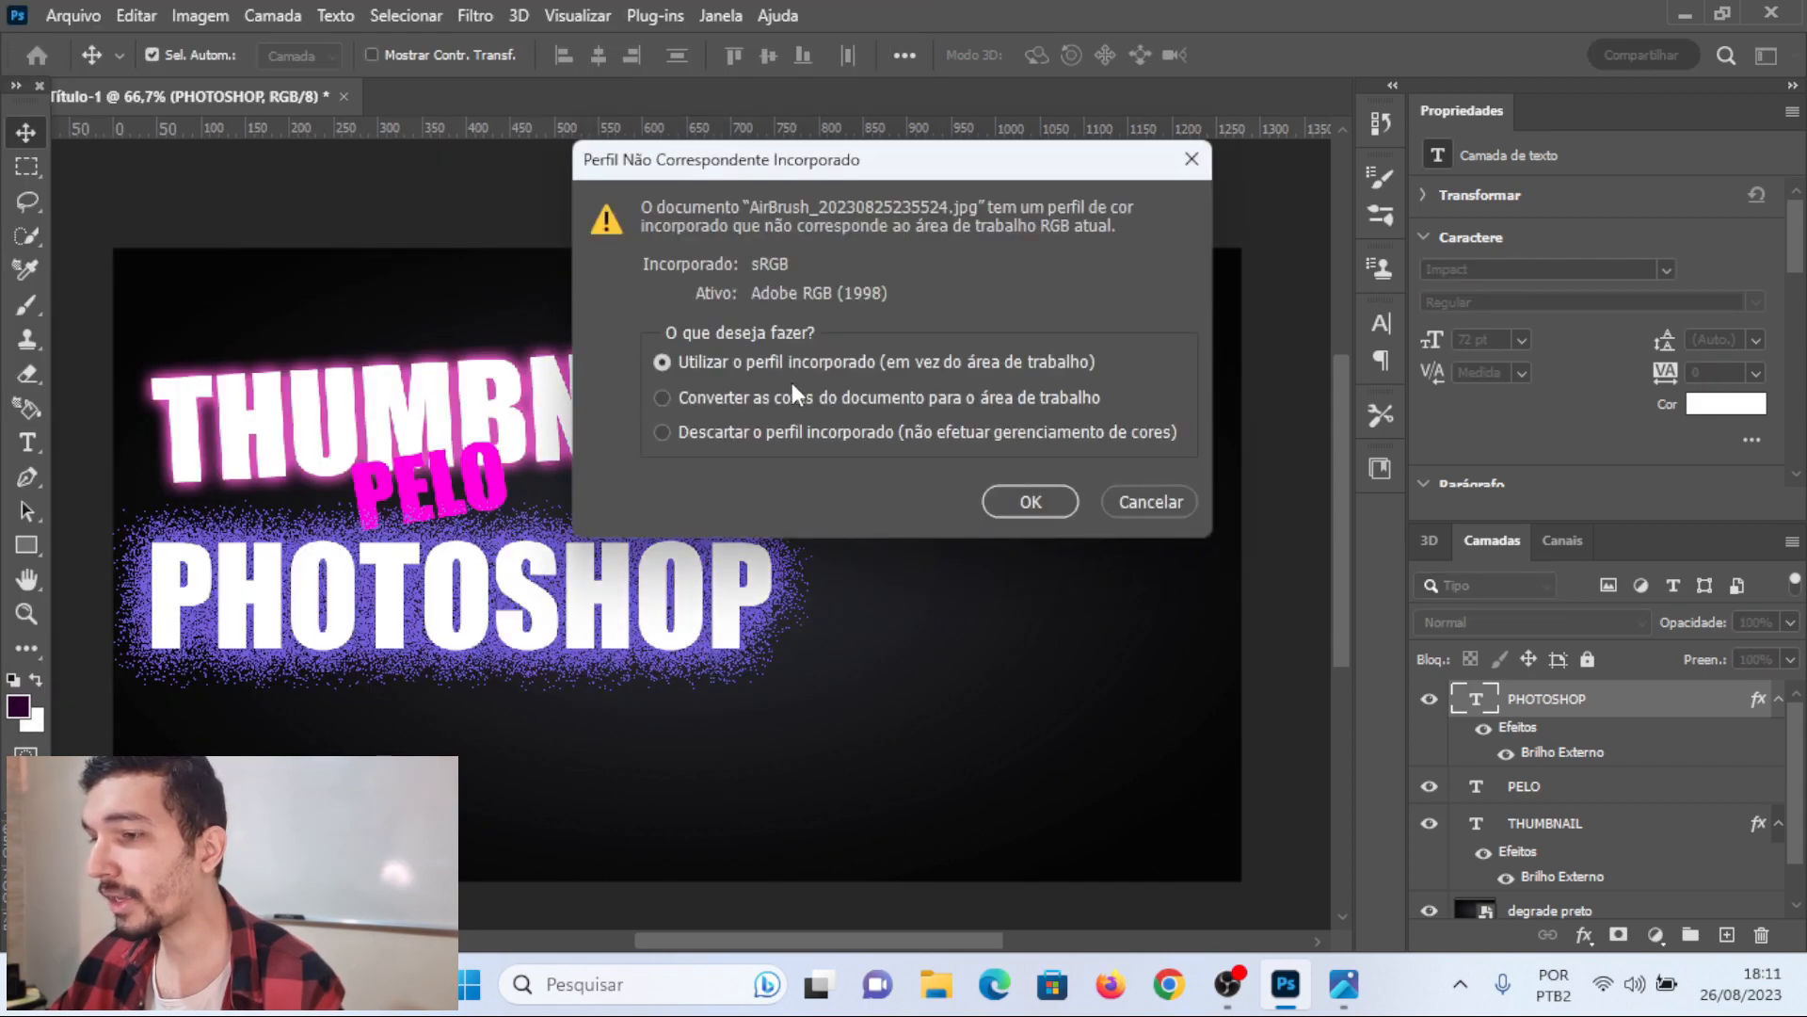
left_click(1041, 494)
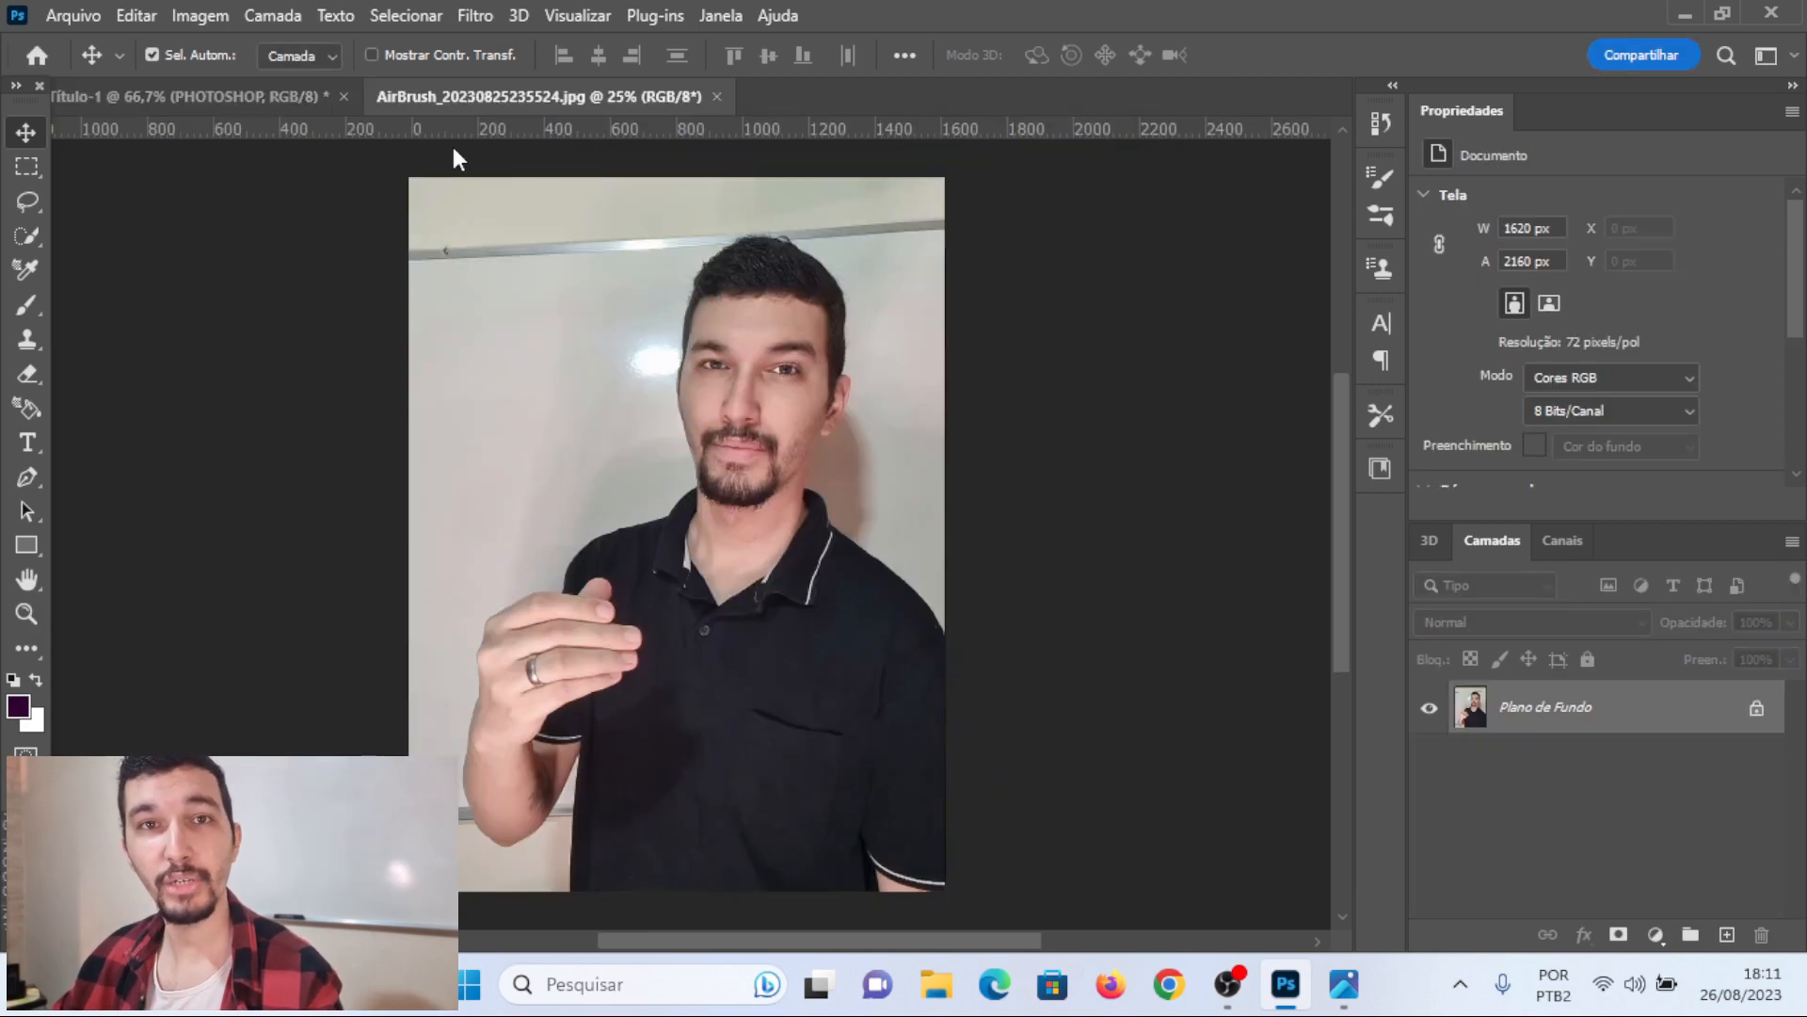
left_click(241, 96)
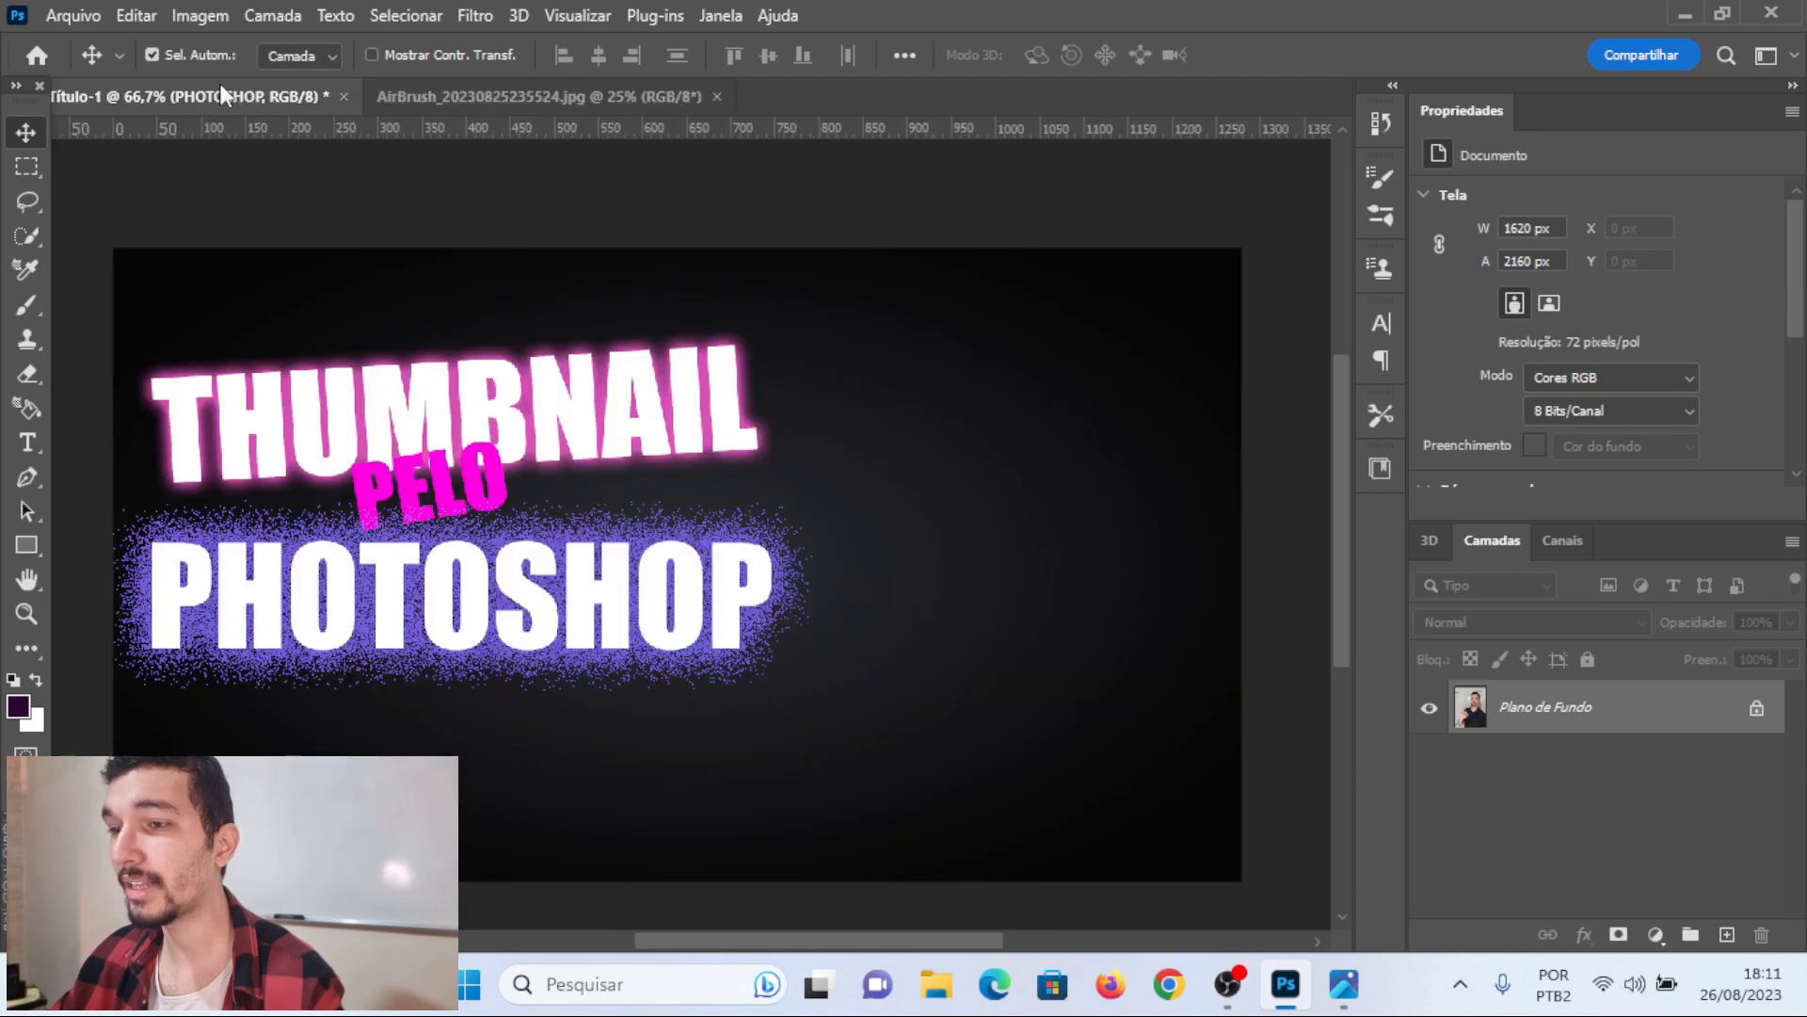
left_click(428, 98)
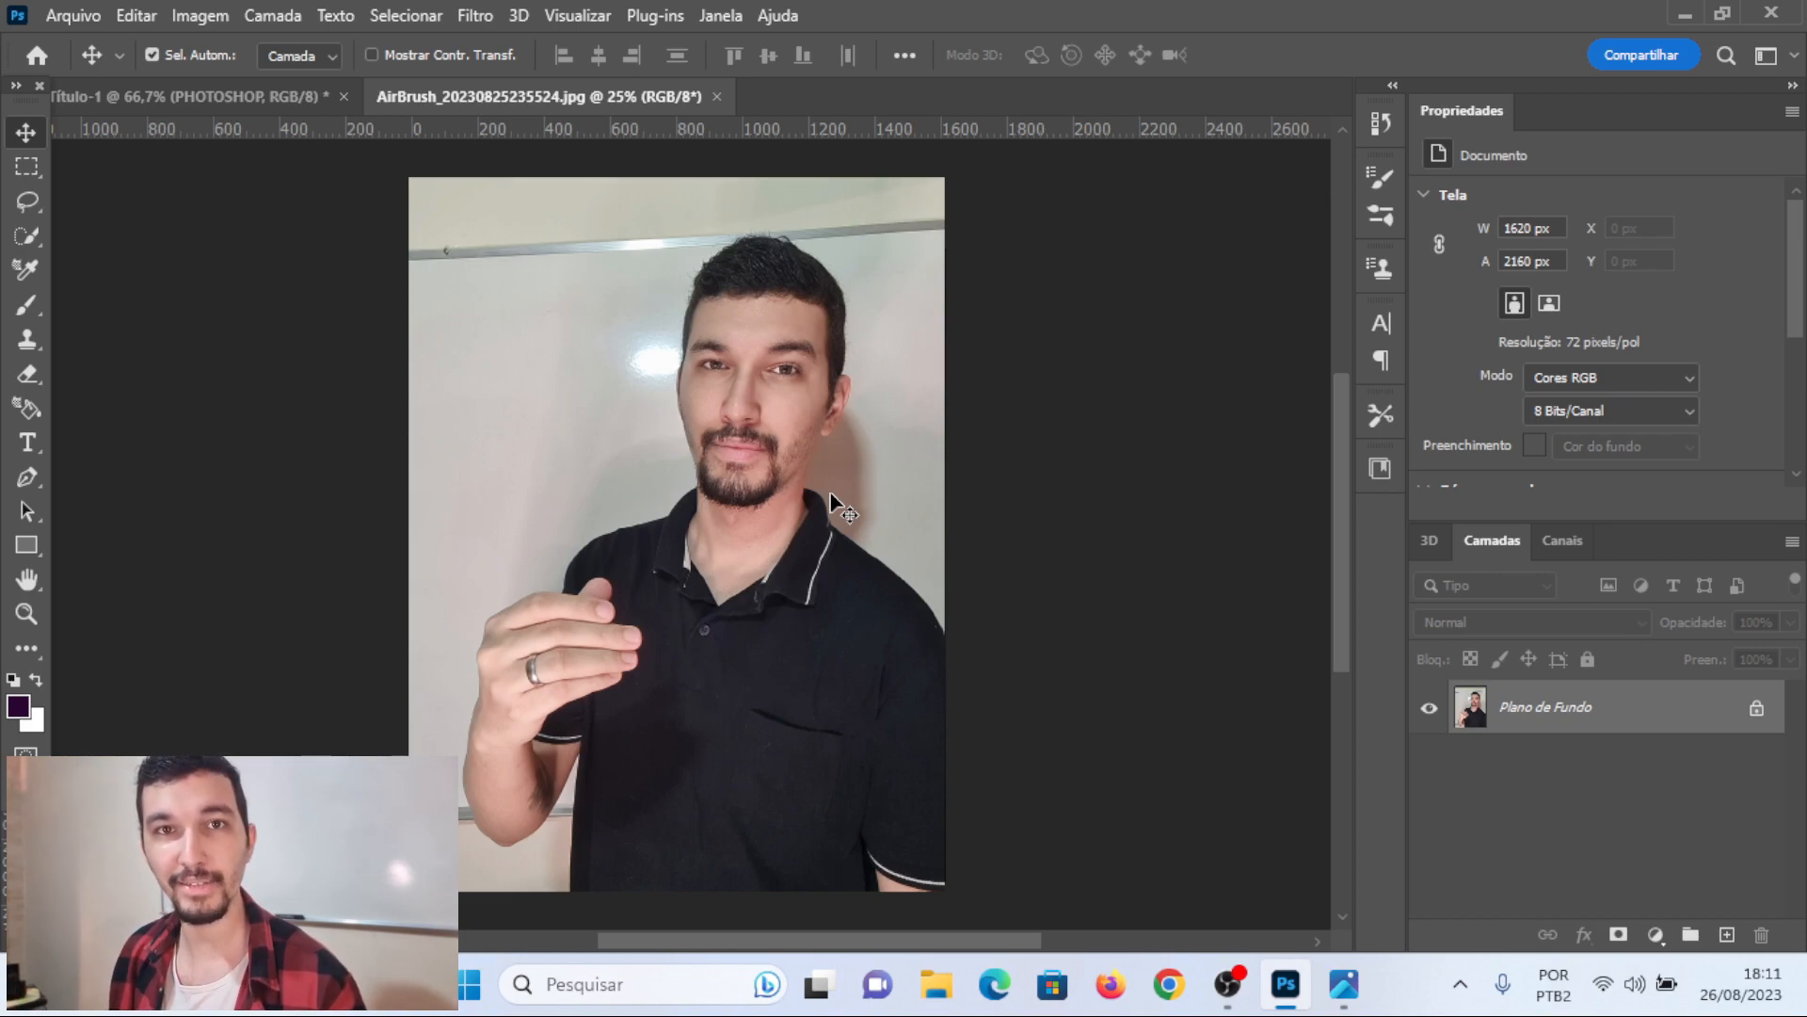
- Select the man in the photo using the Quick Selection tool with a 40 px brush, subtracting stray background
left_click(25, 235)
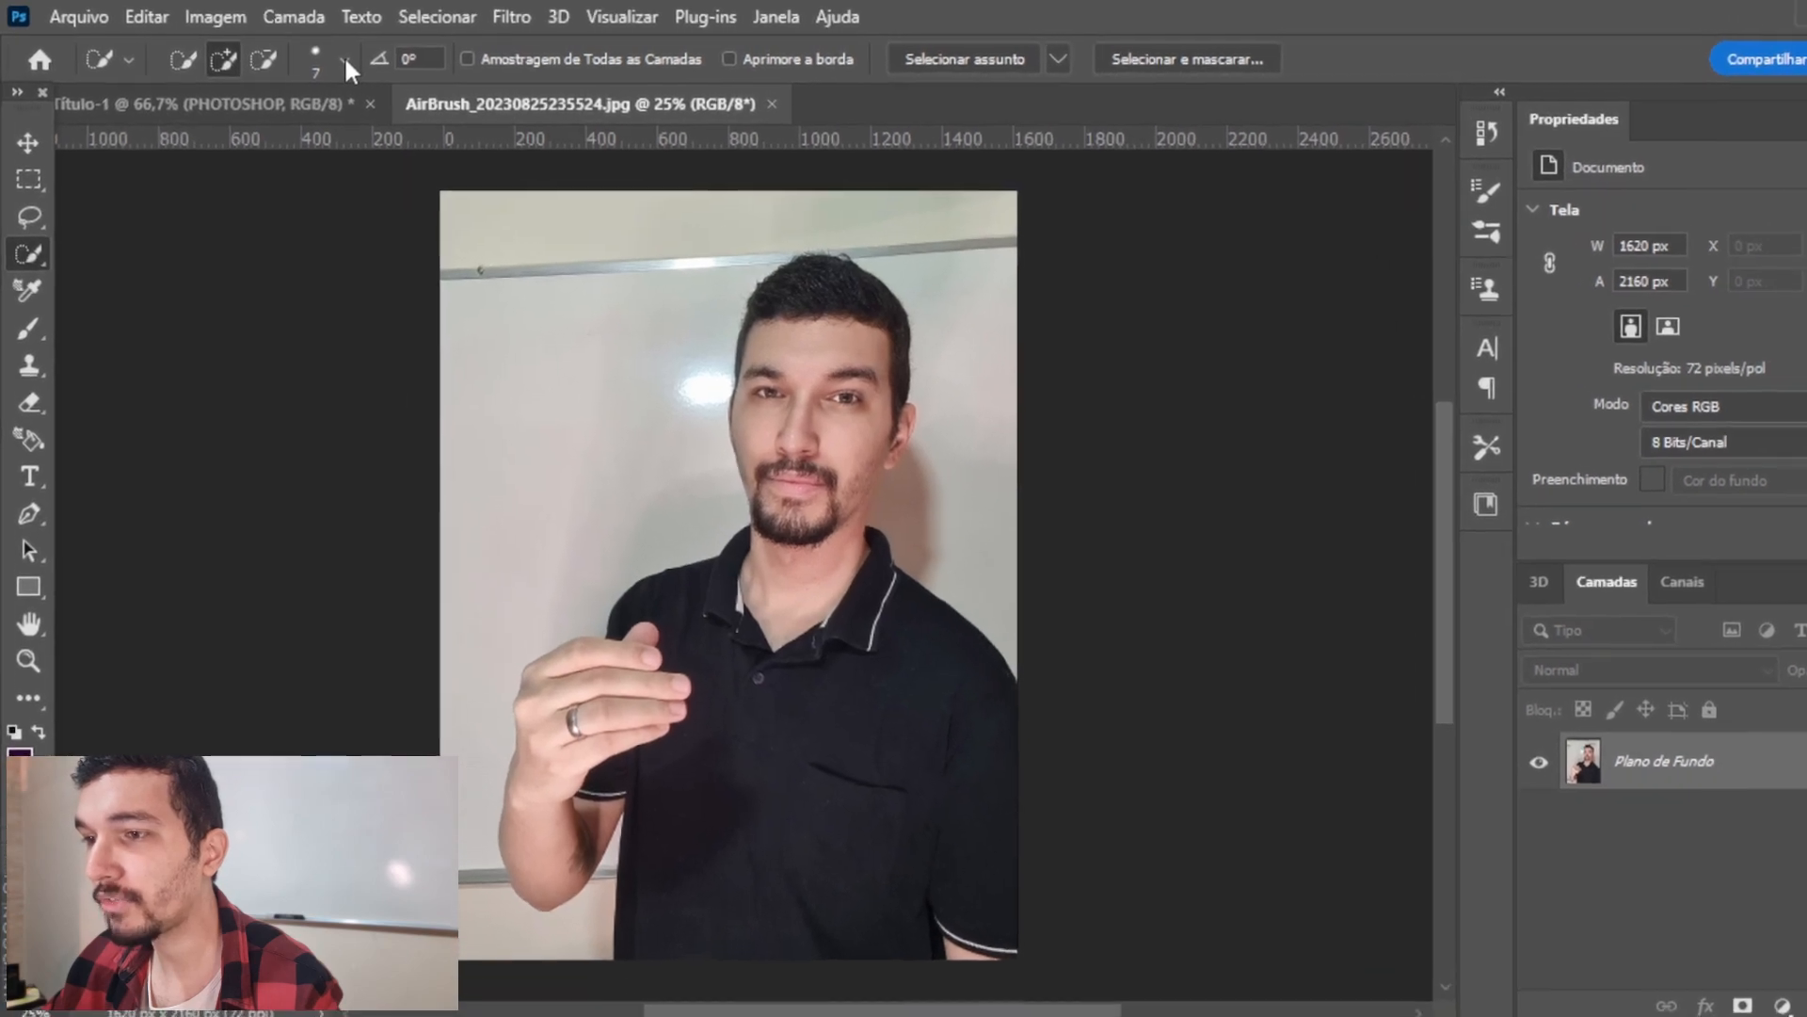
left_click(321, 54)
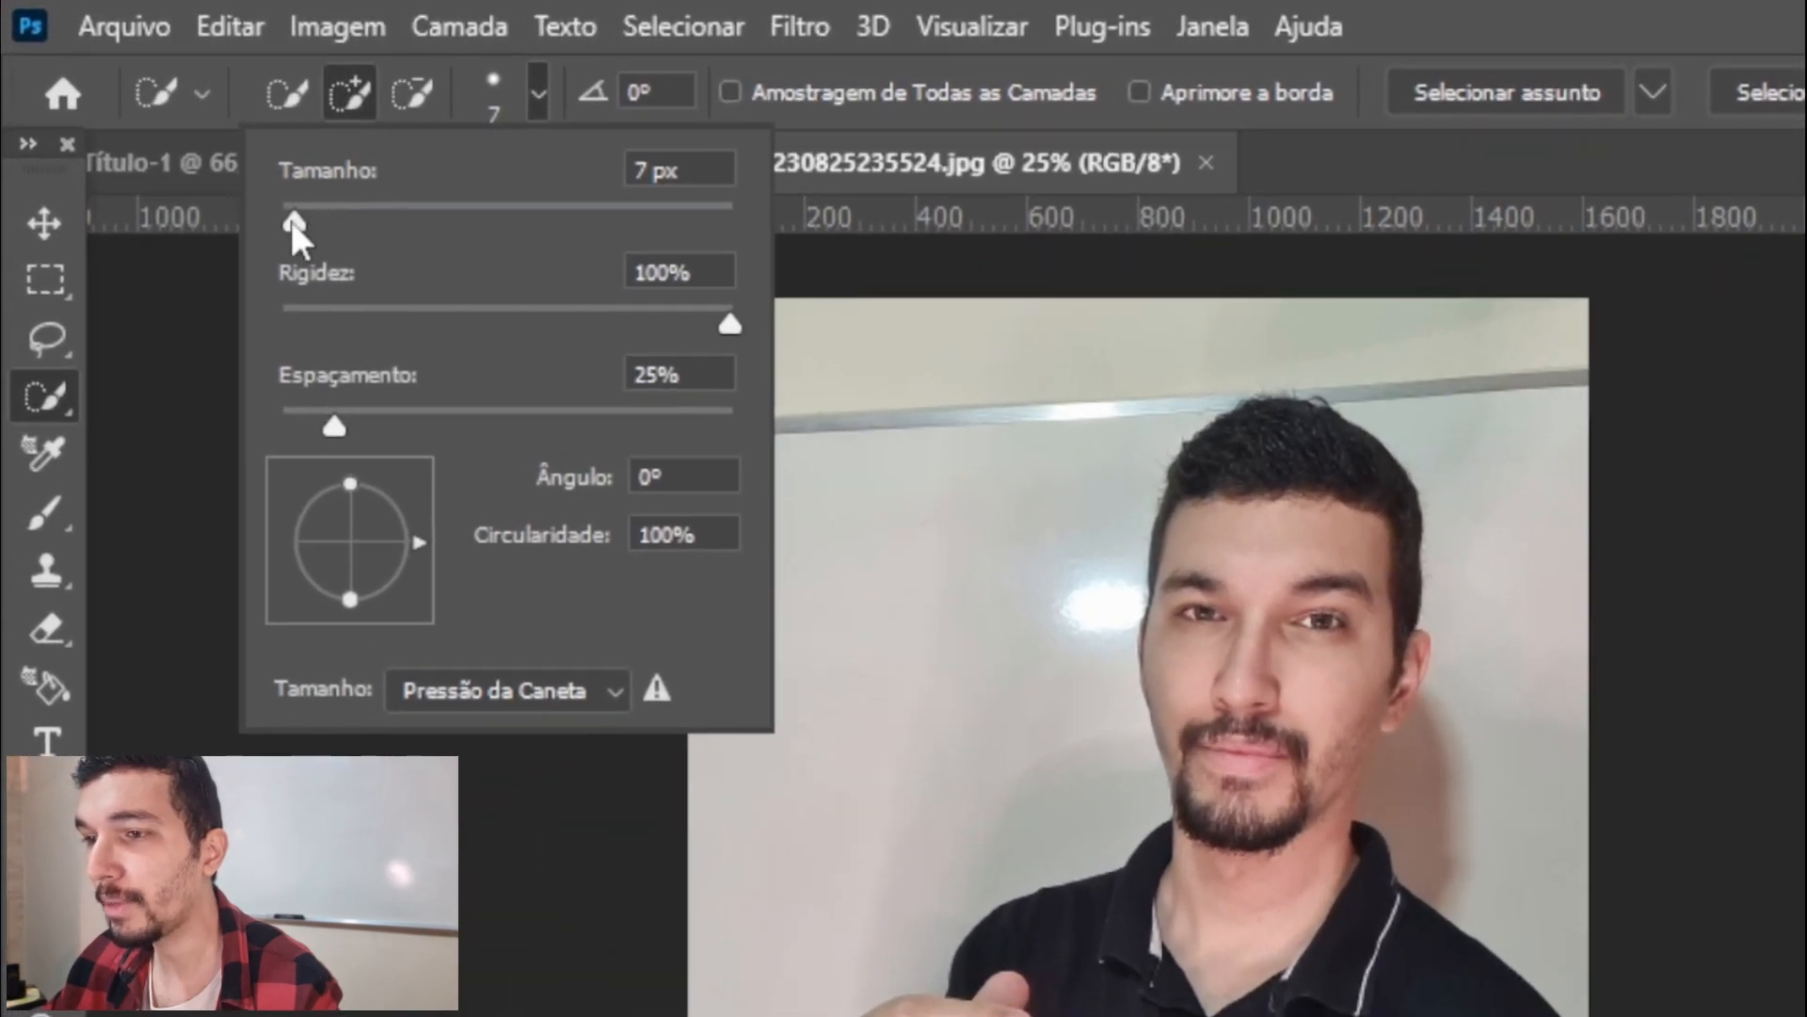
left_click_drag(234, 176, 251, 171)
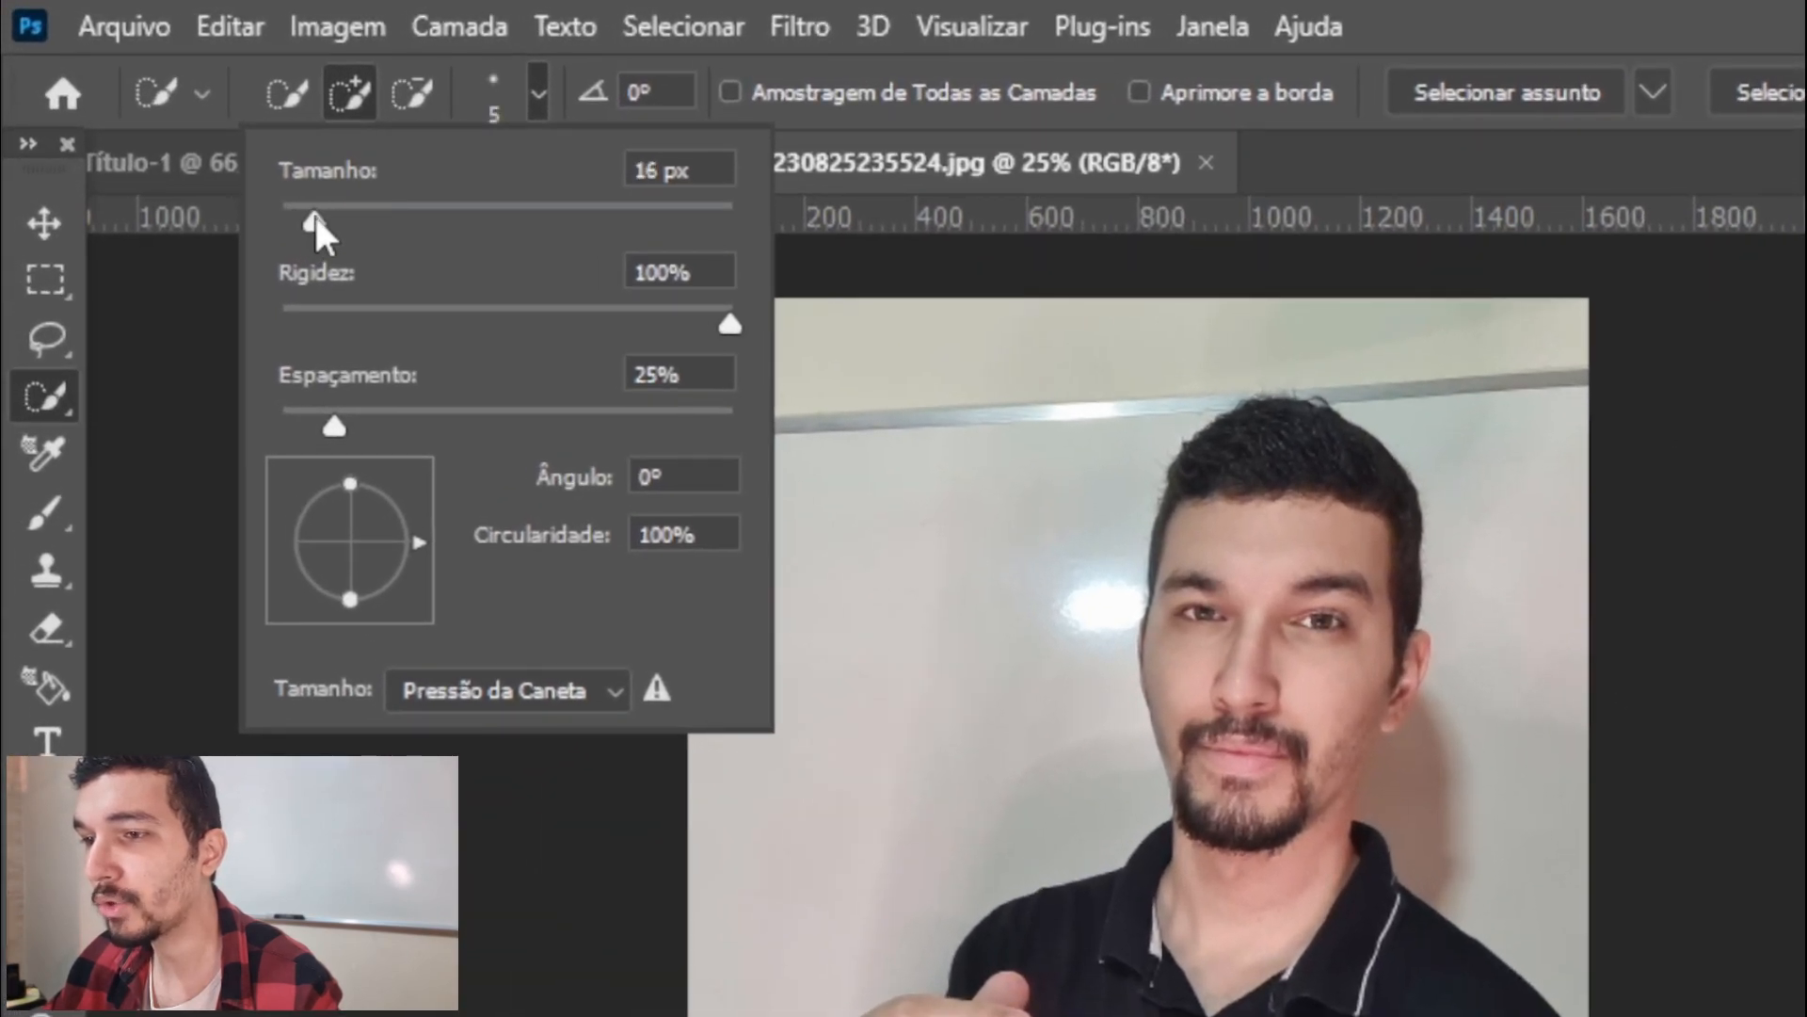
left_click_drag(371, 222, 397, 222)
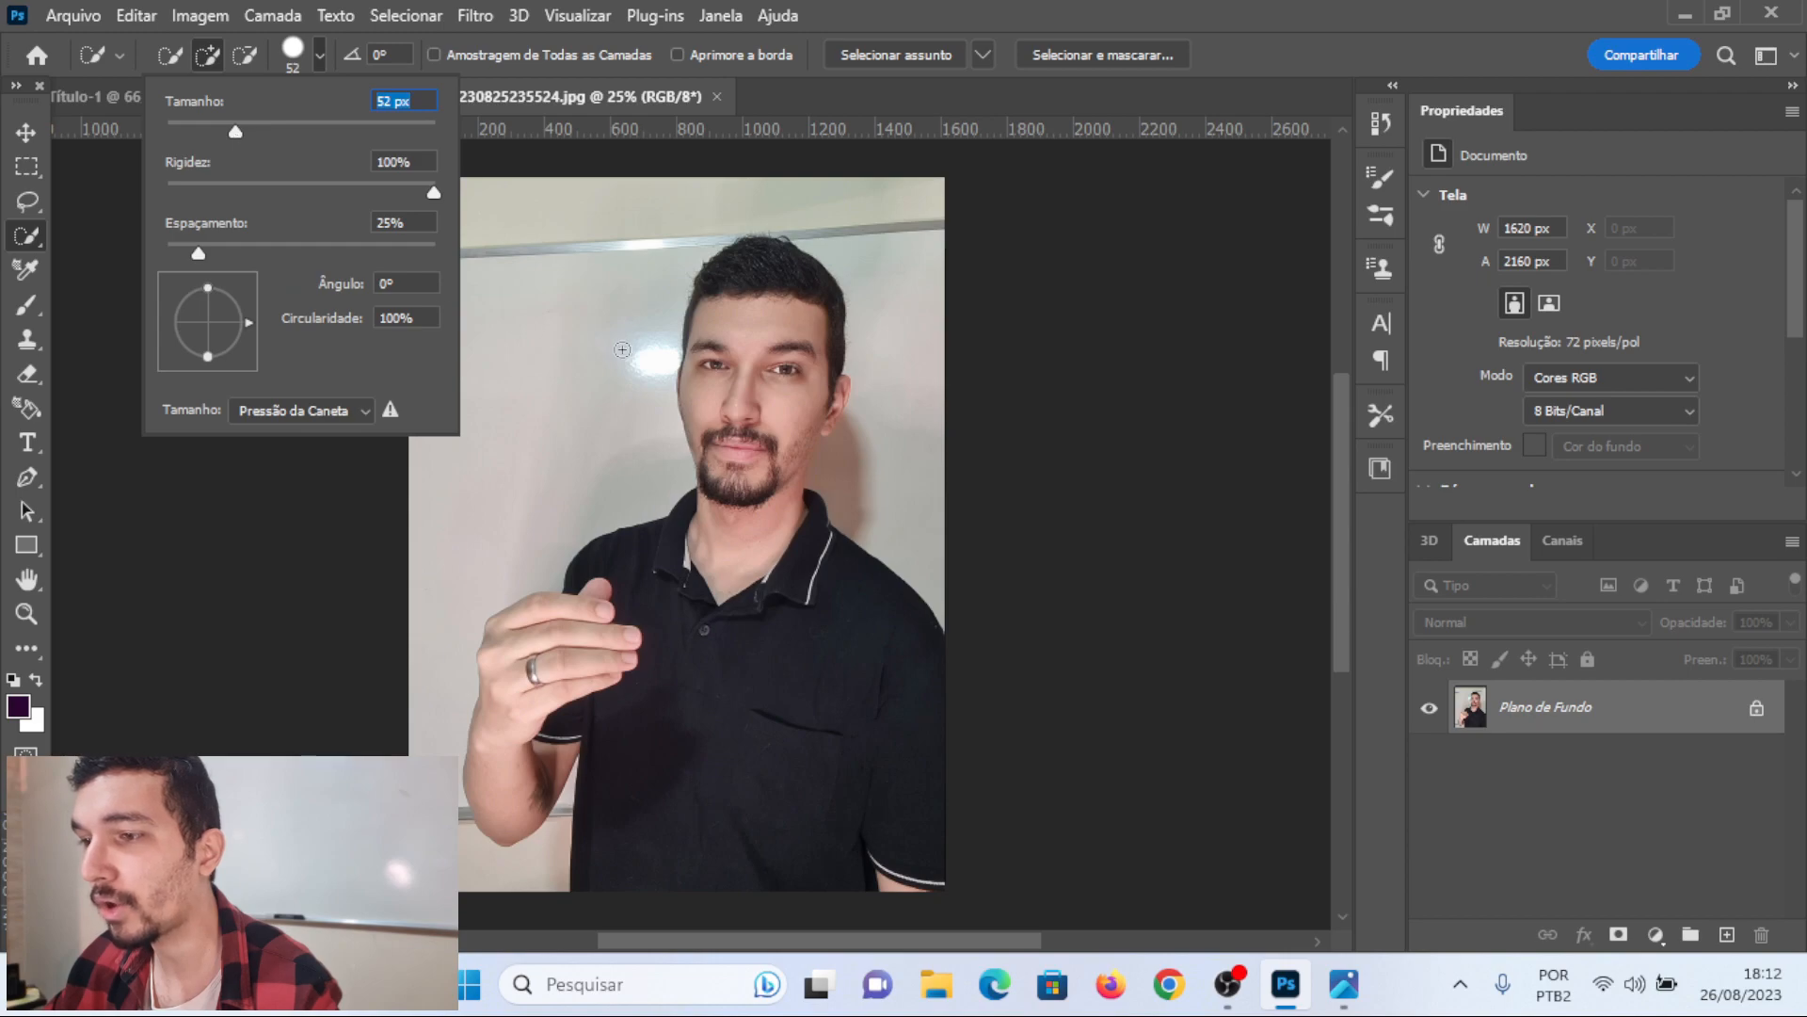
left_click_drag(233, 137, 217, 17)
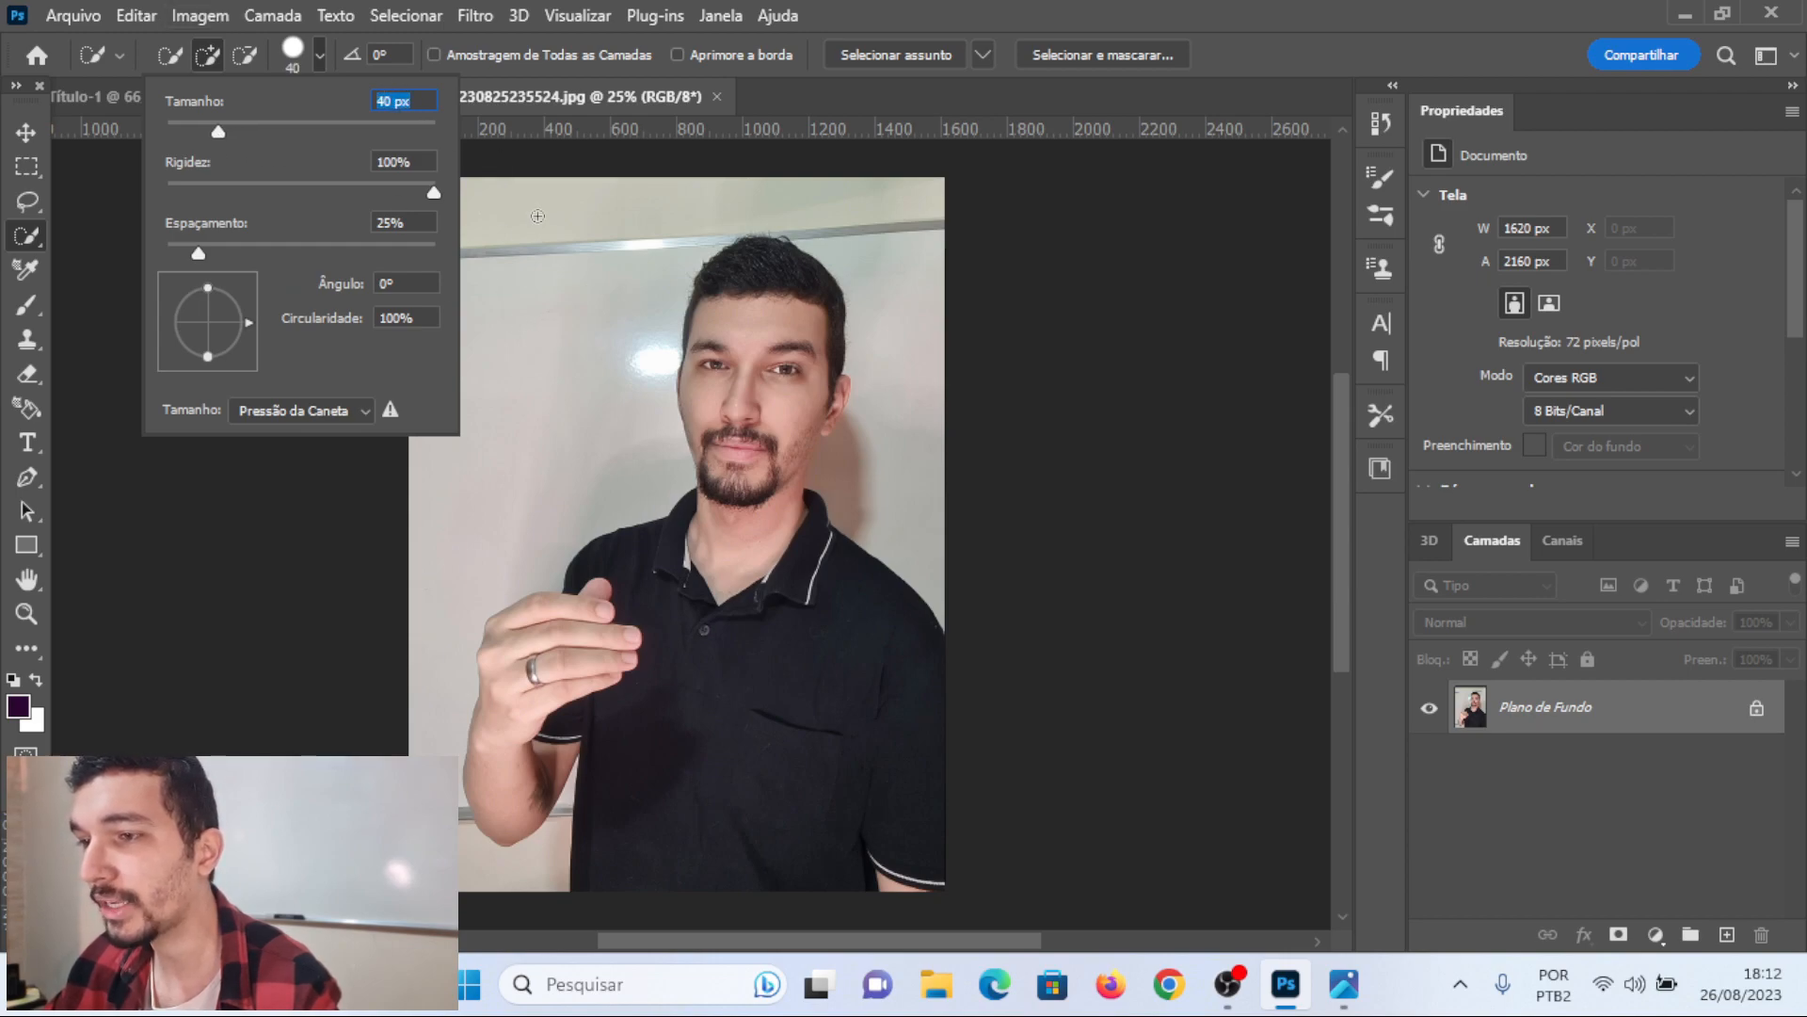
left_click(268, 557)
mouse_move(729, 258)
left_mouse_down()
mouse_move(784, 285)
mouse_move(787, 313)
mouse_move(748, 470)
mouse_move(761, 485)
mouse_move(794, 463)
mouse_move(730, 556)
mouse_move(755, 575)
mouse_move(624, 610)
mouse_move(556, 788)
left_mouse_up()
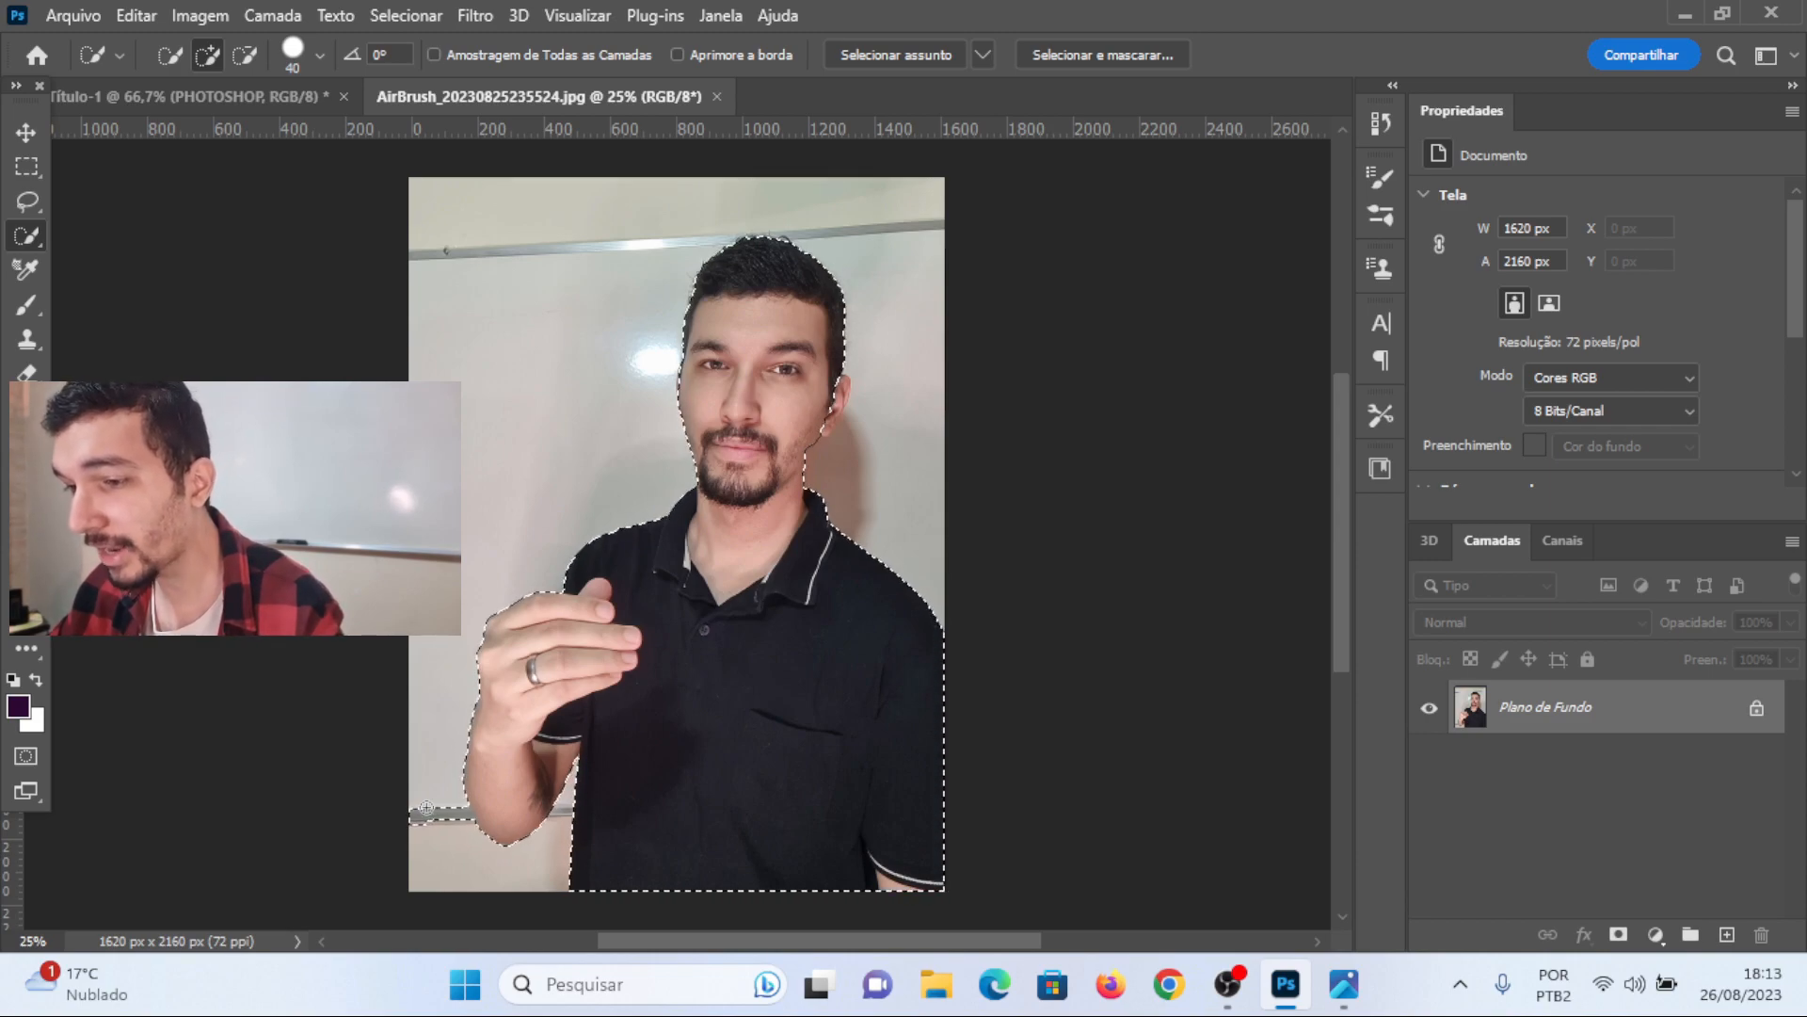
key("alt")
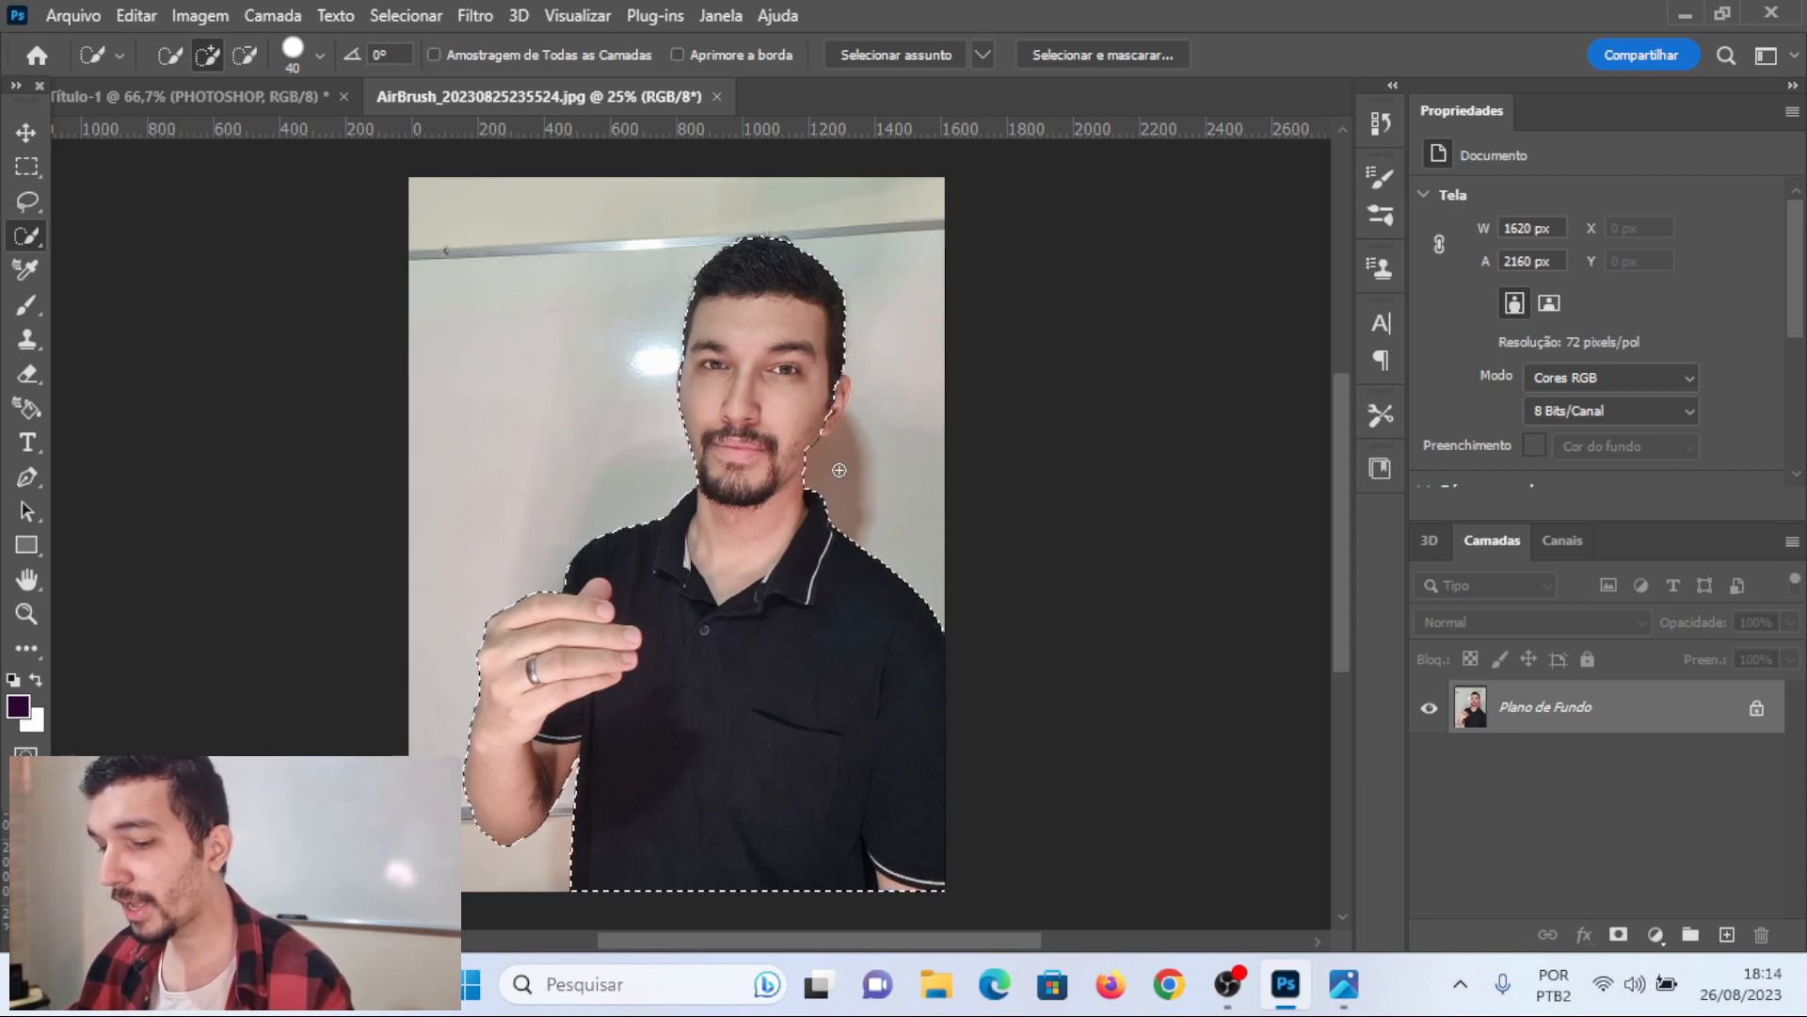
- Reduce the Quick Selection brush to 5 px and add the man's missing ear area to the selection
scroll(839, 469, "up", 3)
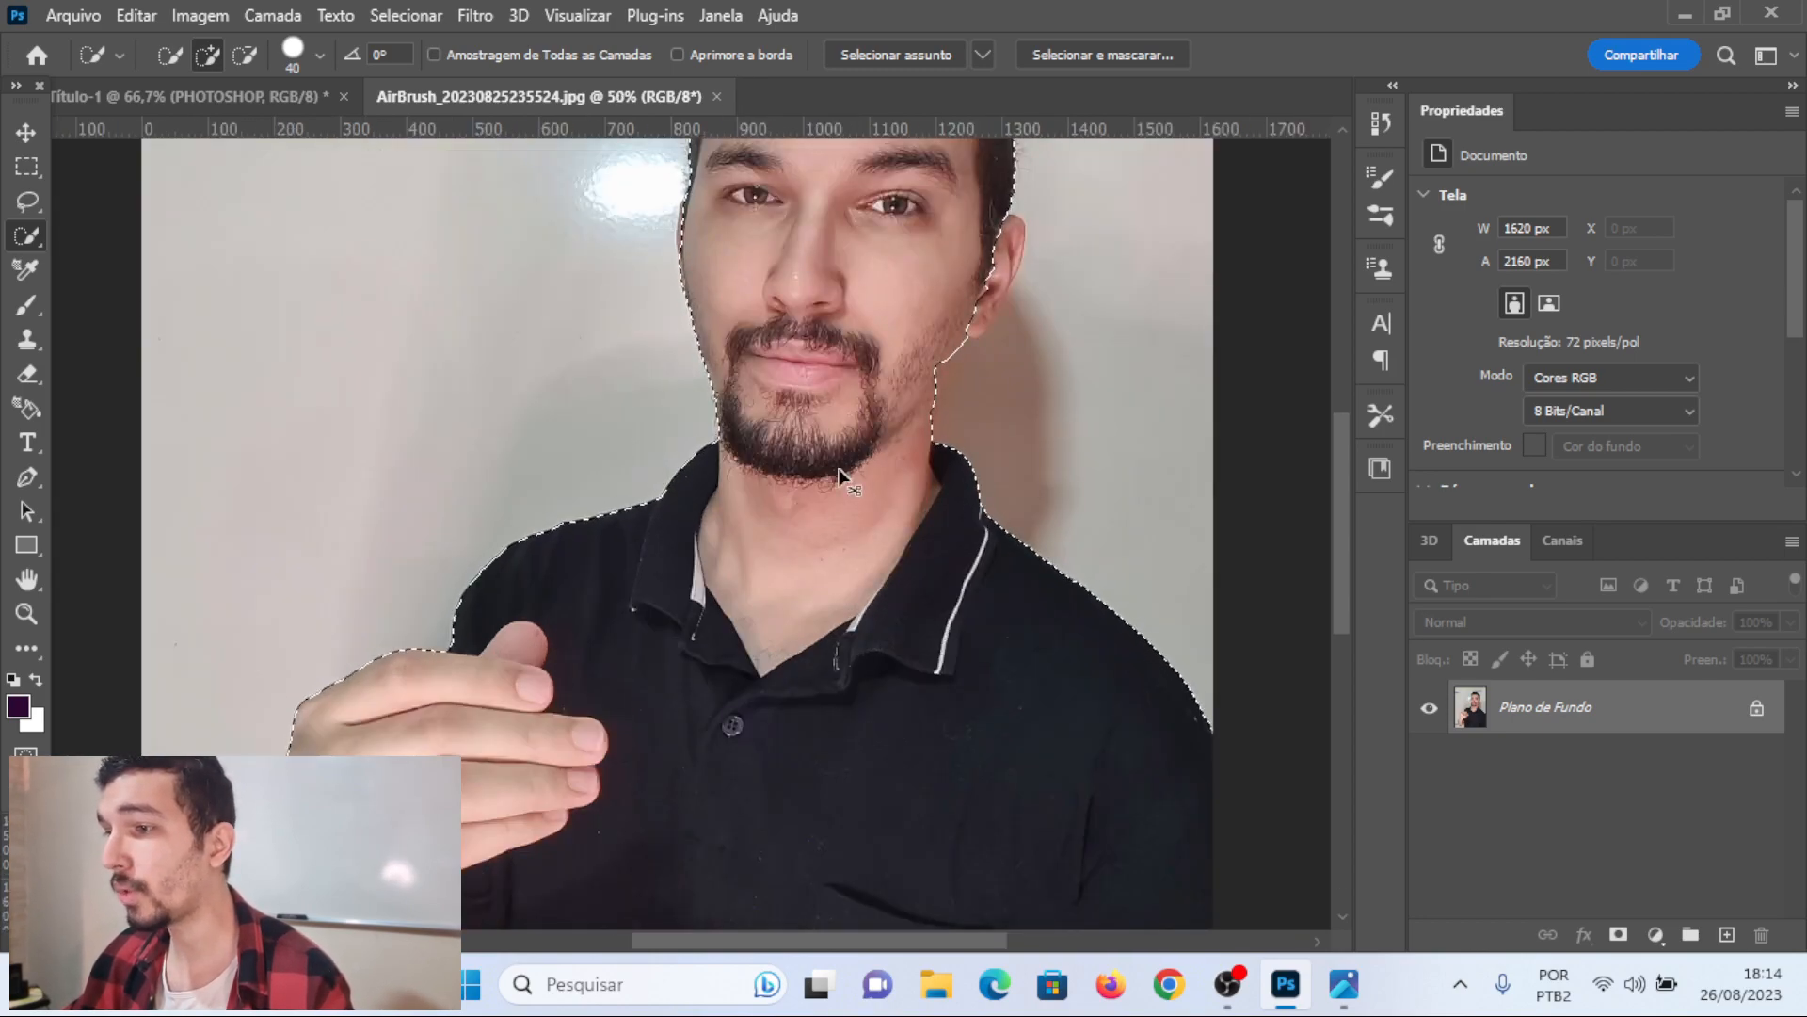
scroll(839, 469, "down", 3)
scroll(839, 469, "up", 5)
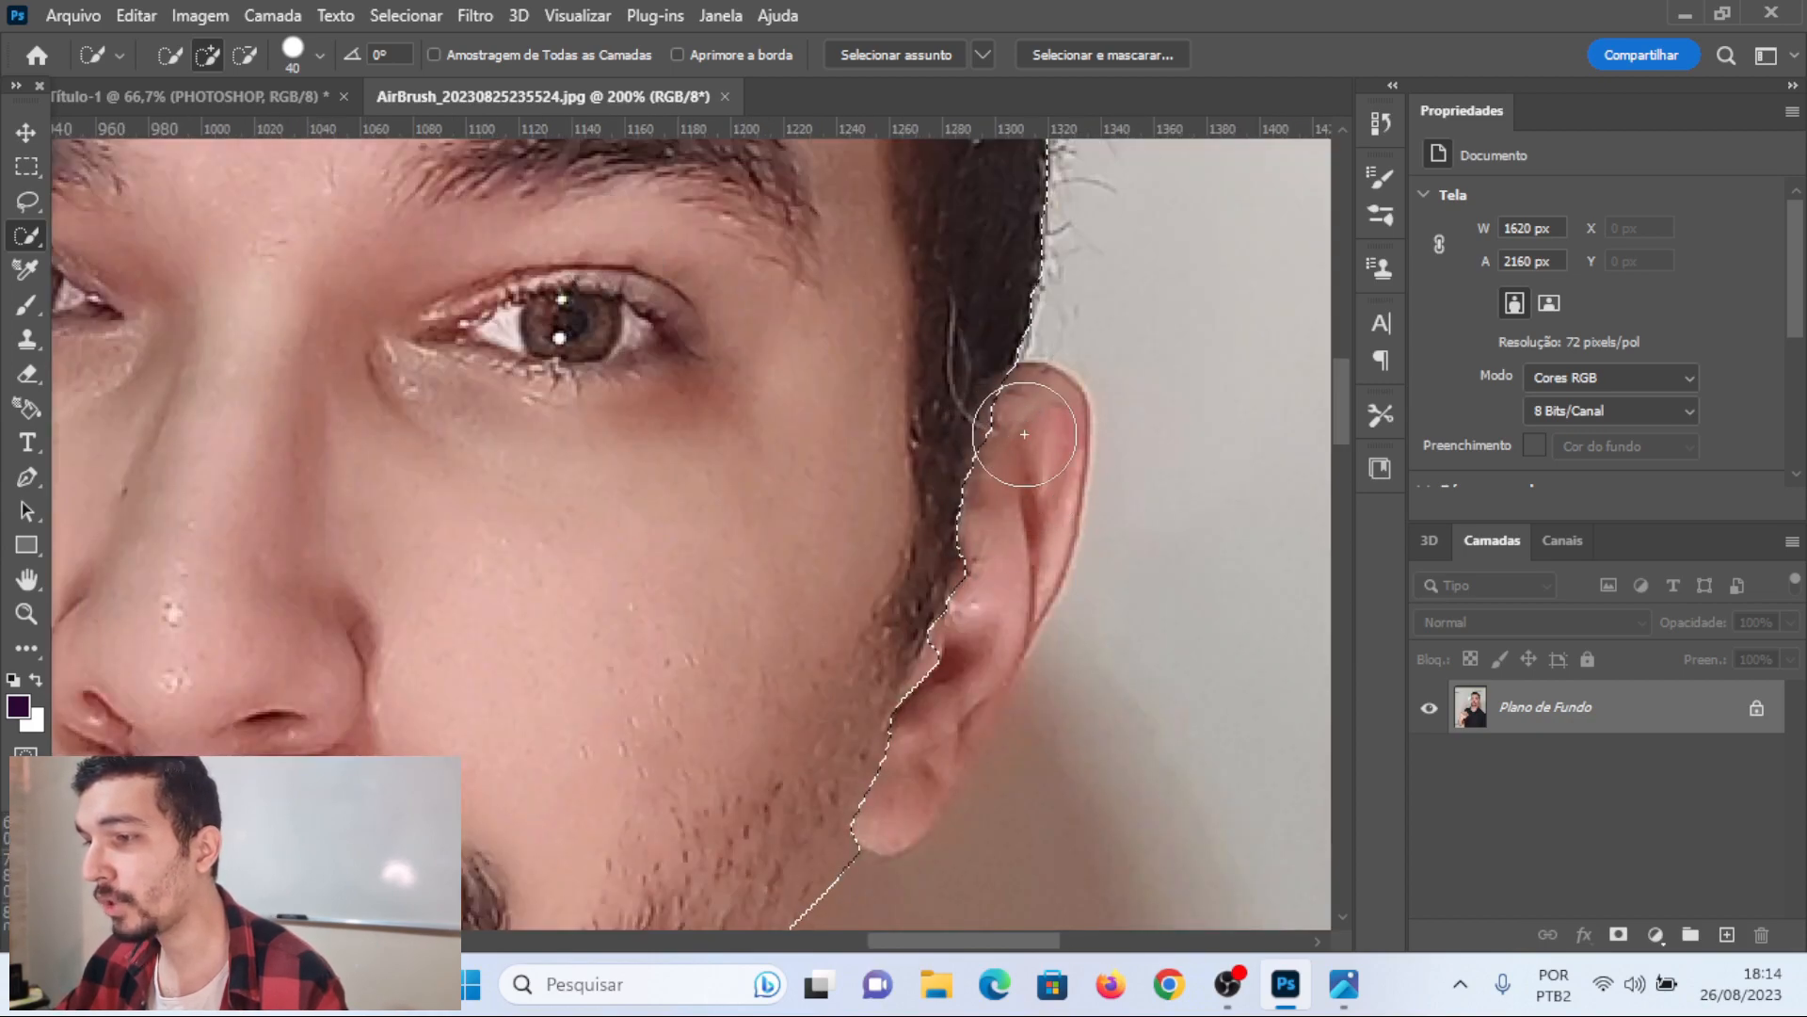
left_click(321, 57)
left_click_drag(215, 131, 180, 123)
left_click_drag(1009, 379, 1000, 436)
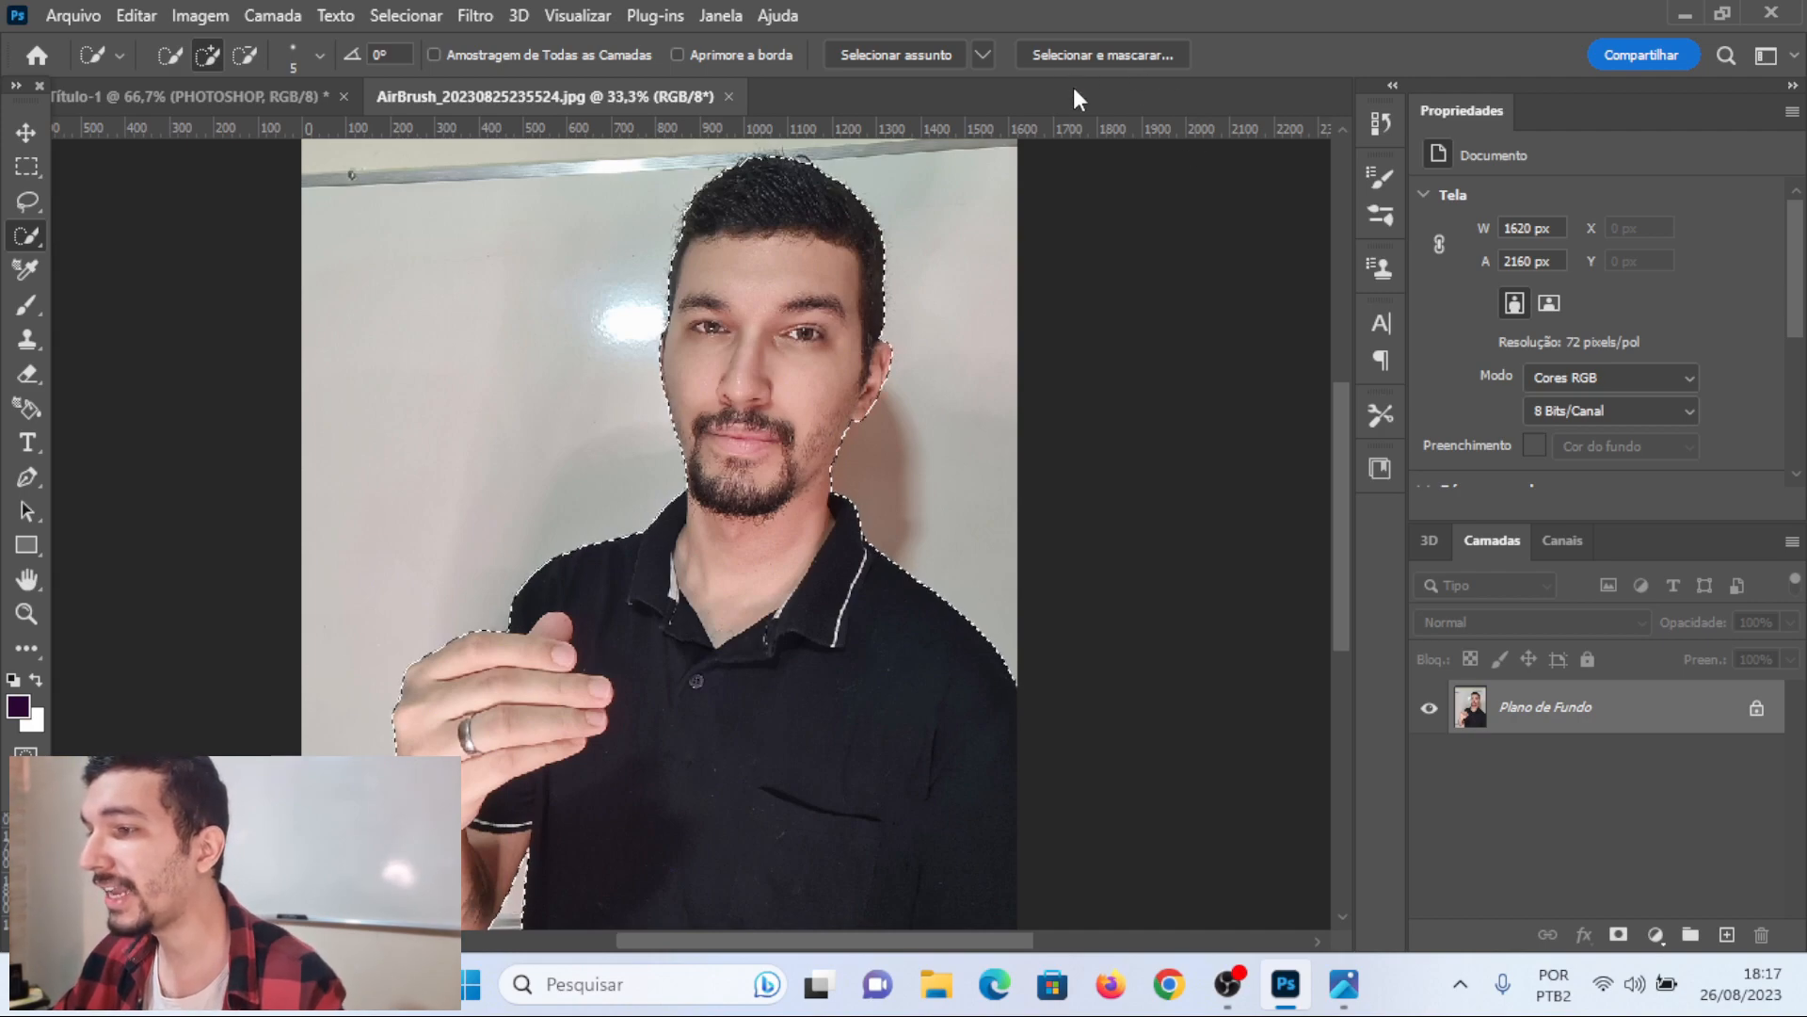
- Open the selection in Select and Mask, try blue 1e00ff and yellow fff600 as overlay colors, and set it to red ff0000
left_click(1103, 58)
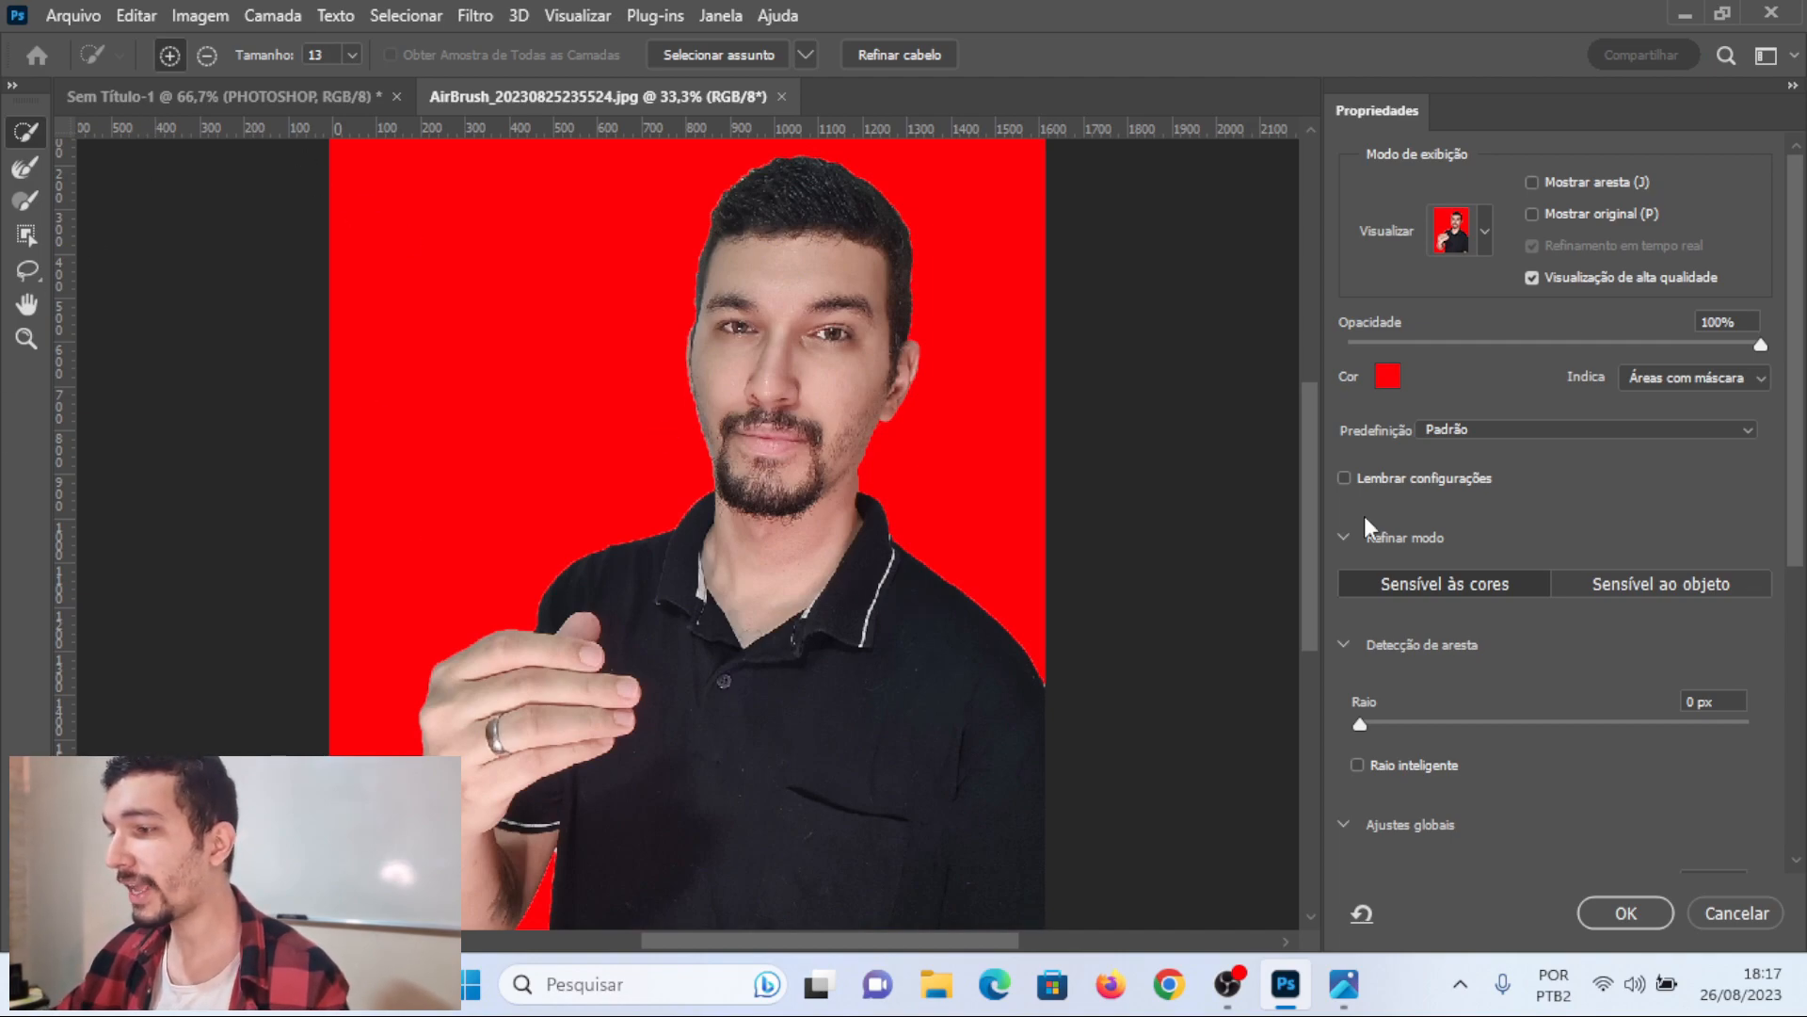
left_click(1389, 378)
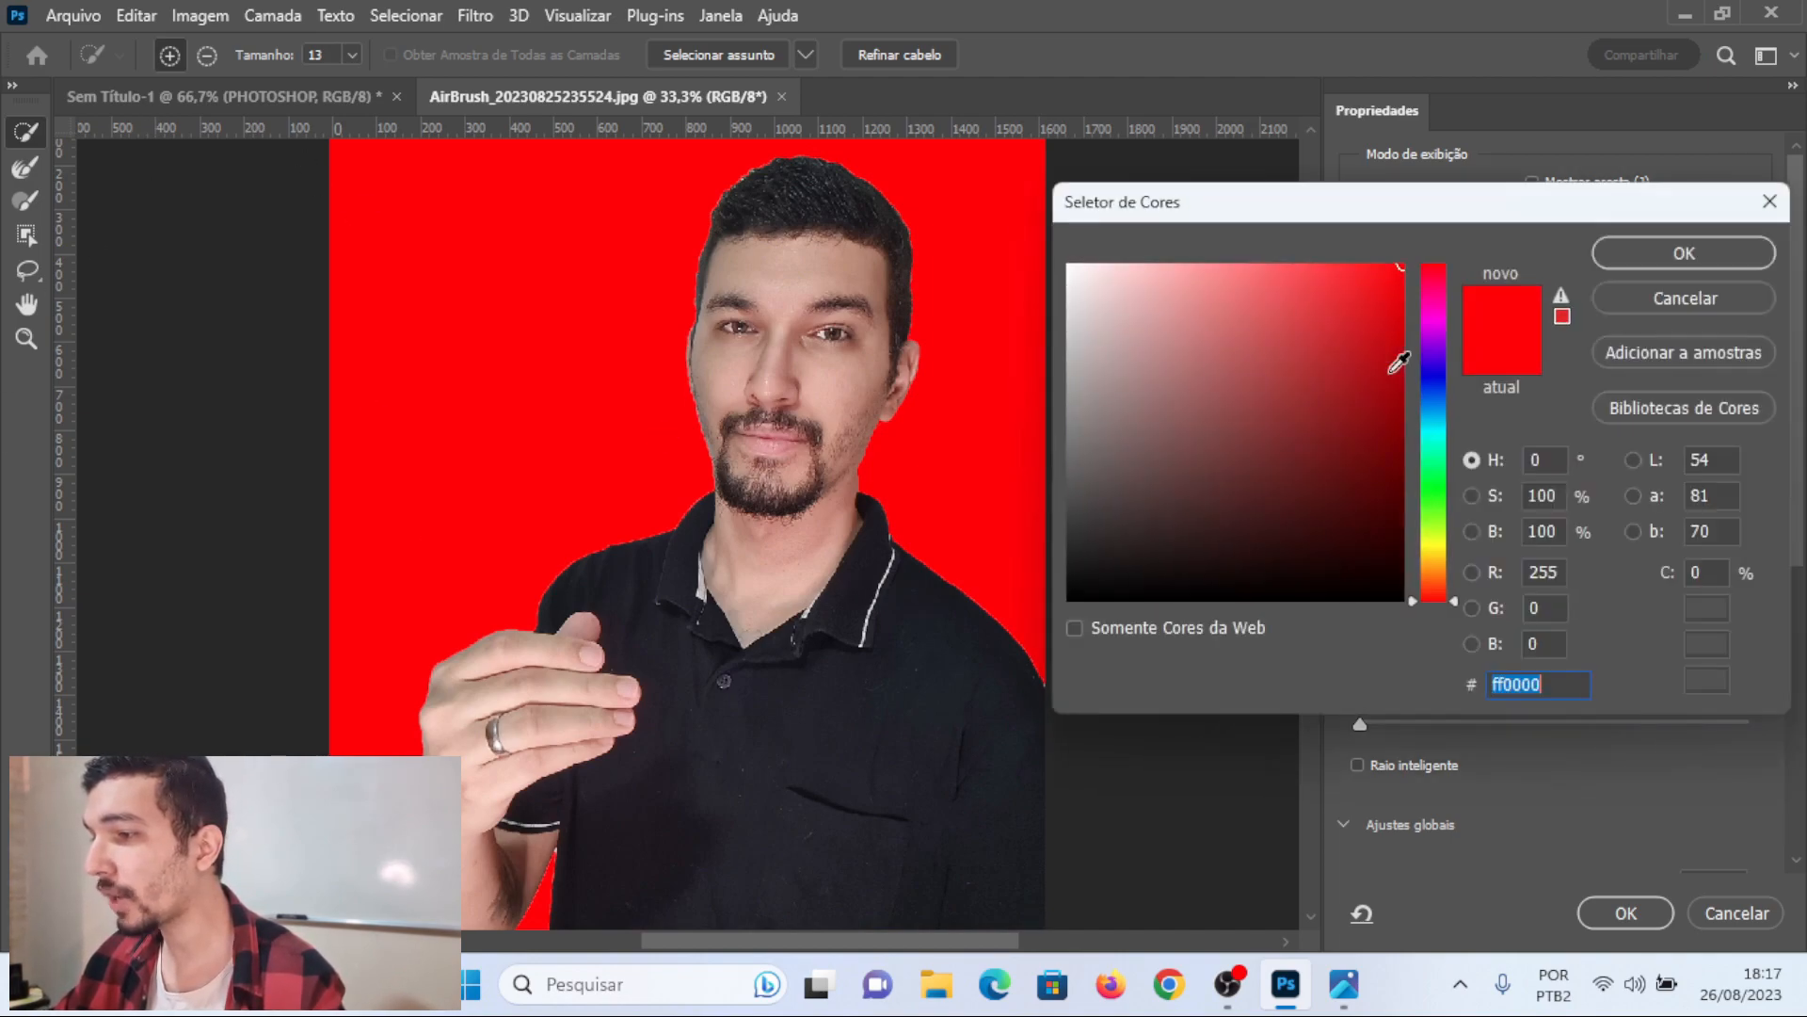
left_click(1432, 369)
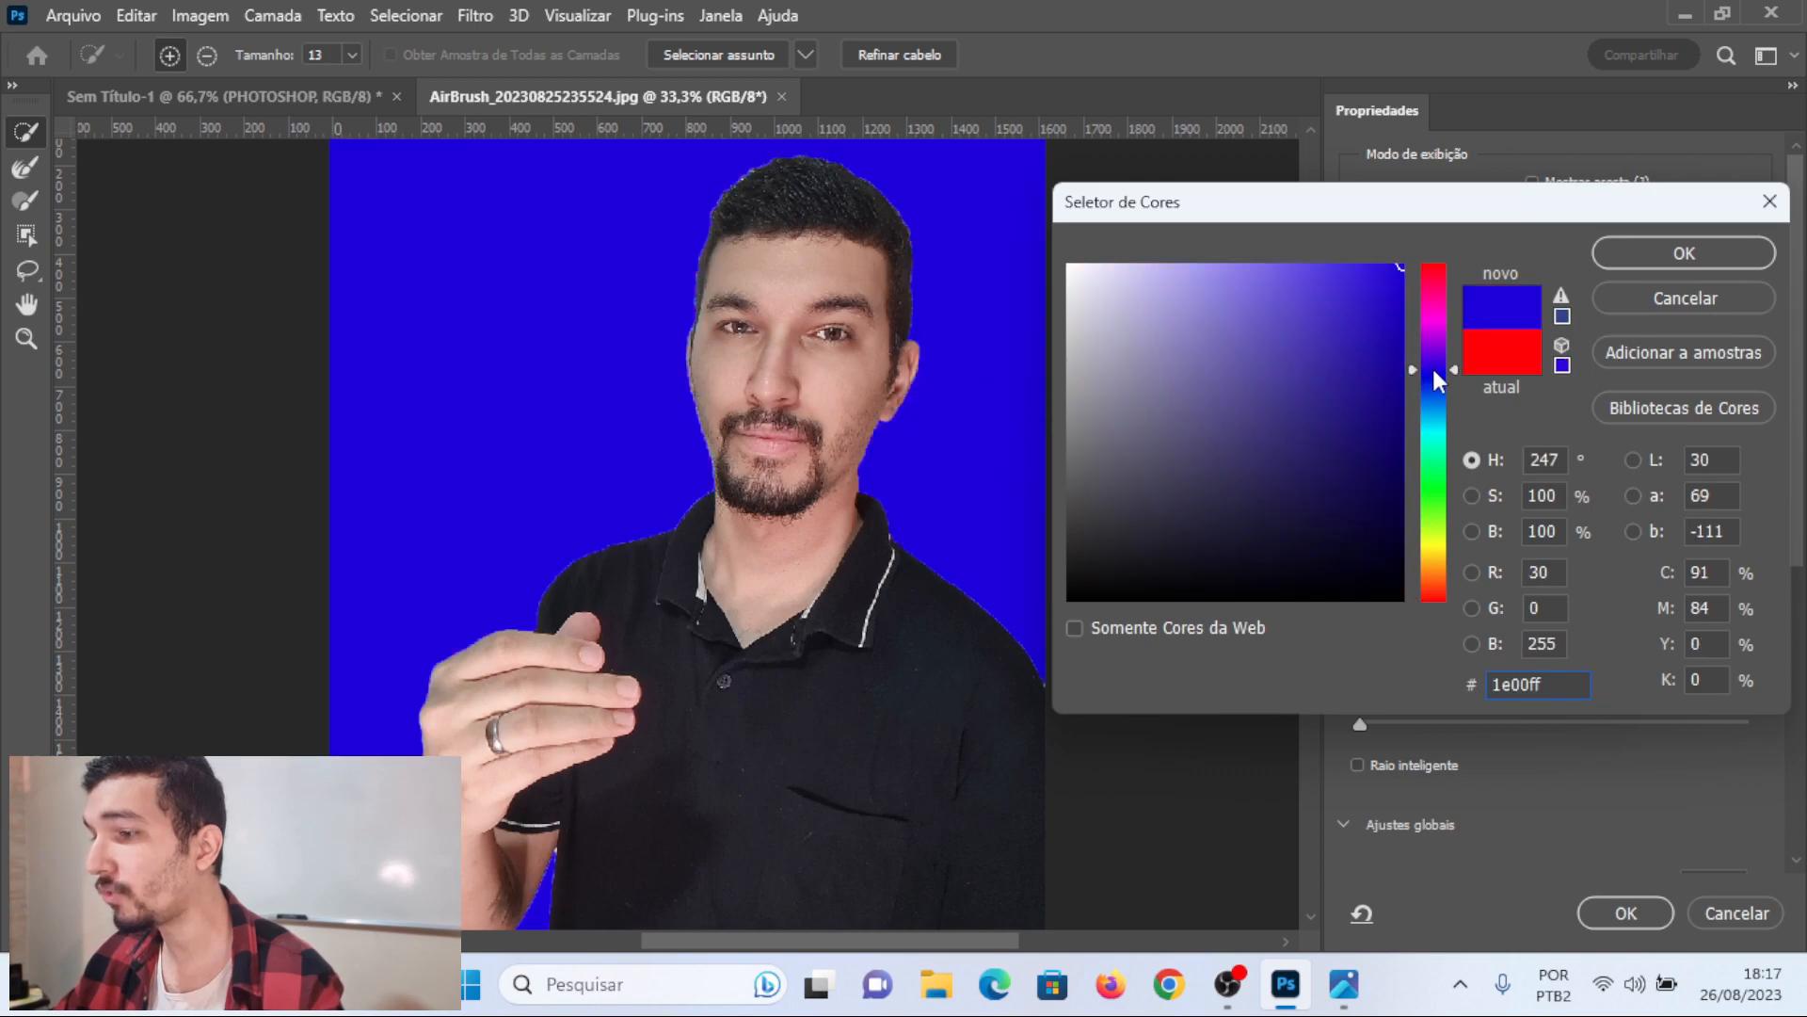
left_click(1429, 547)
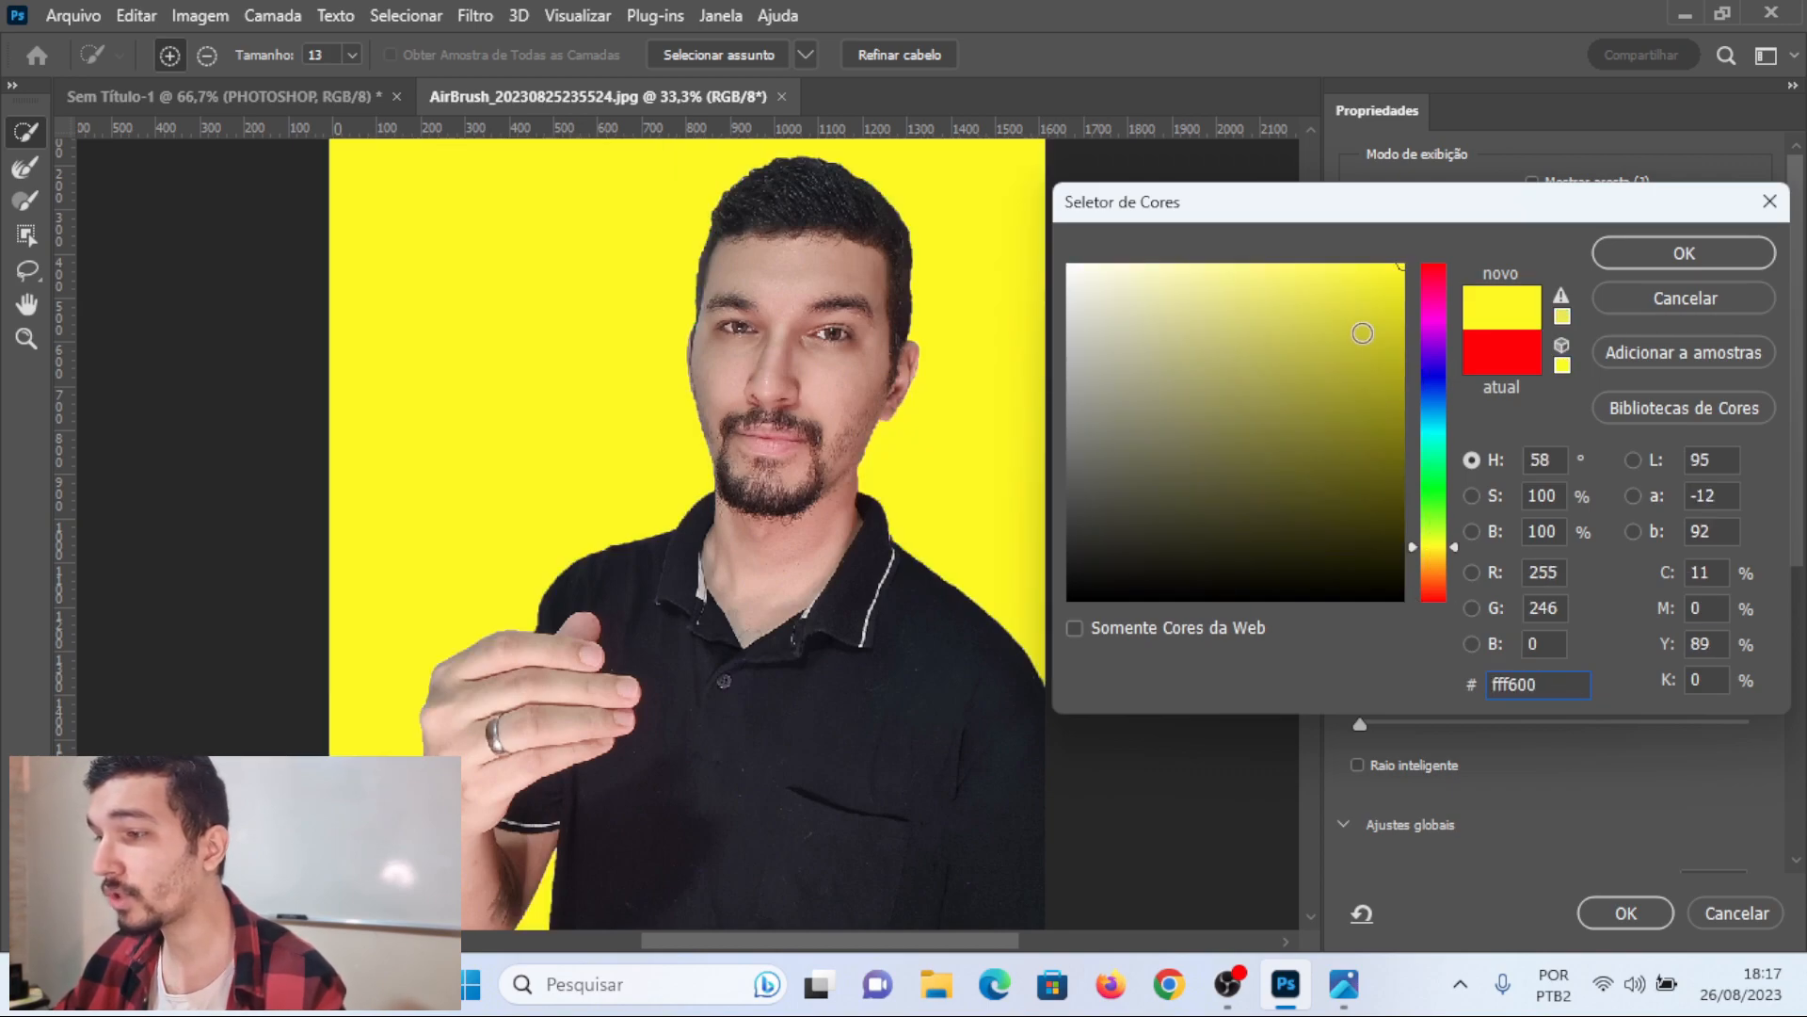
left_click_drag(1442, 280, 1431, 223)
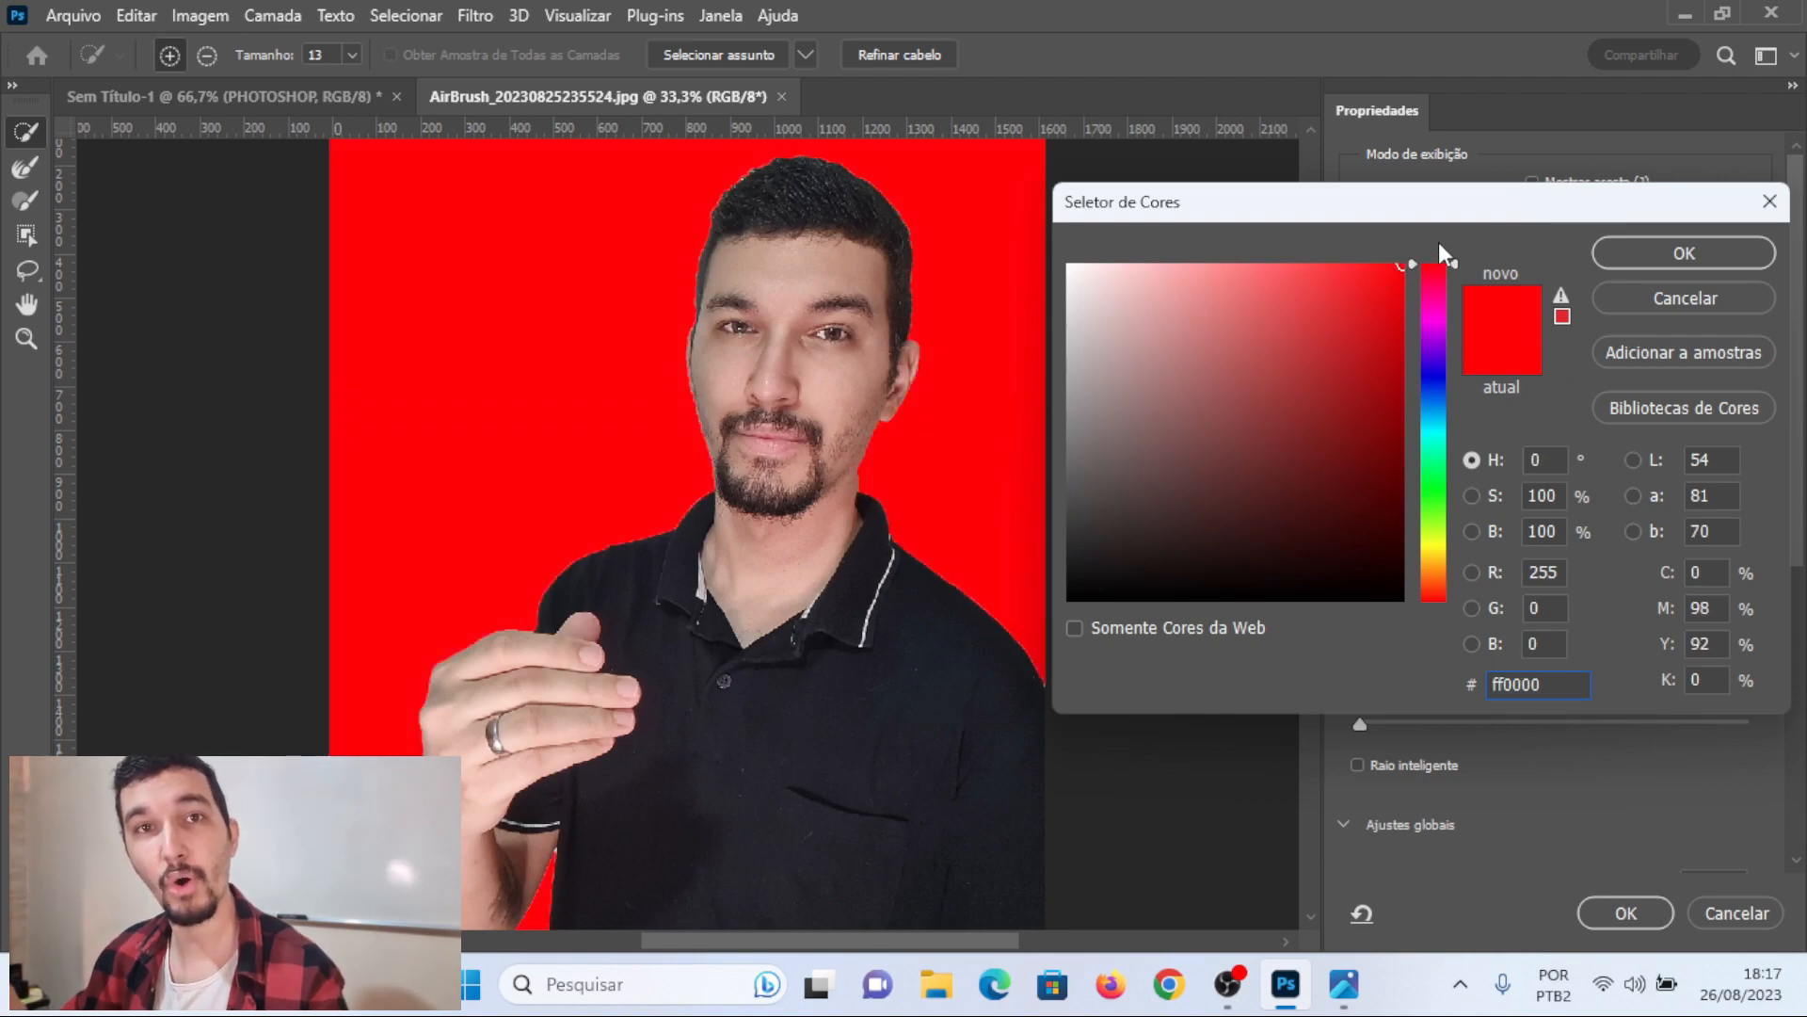
left_click(1680, 256)
- Shift the mask edge to -58% and apply the refinement with output to a selection
scroll(1306, 438, "down", 3)
left_click_drag(1307, 439, 1296, 386)
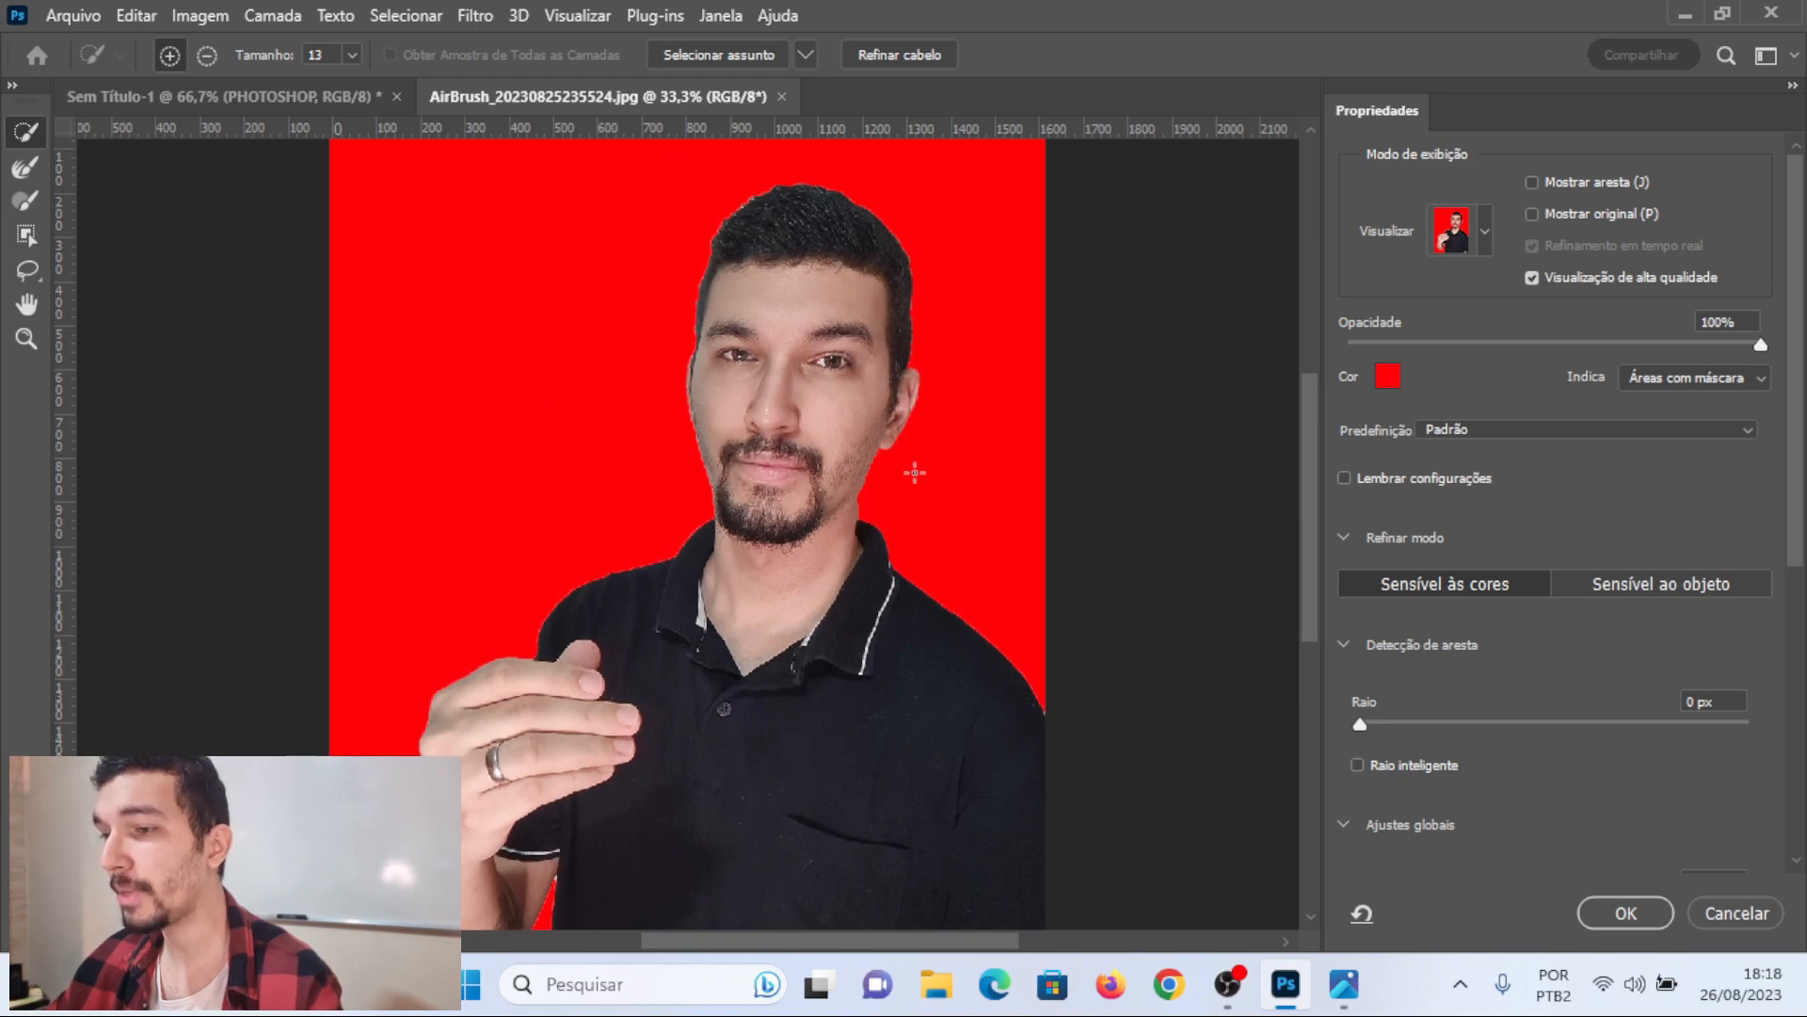
left_click_drag(1307, 425, 1310, 445)
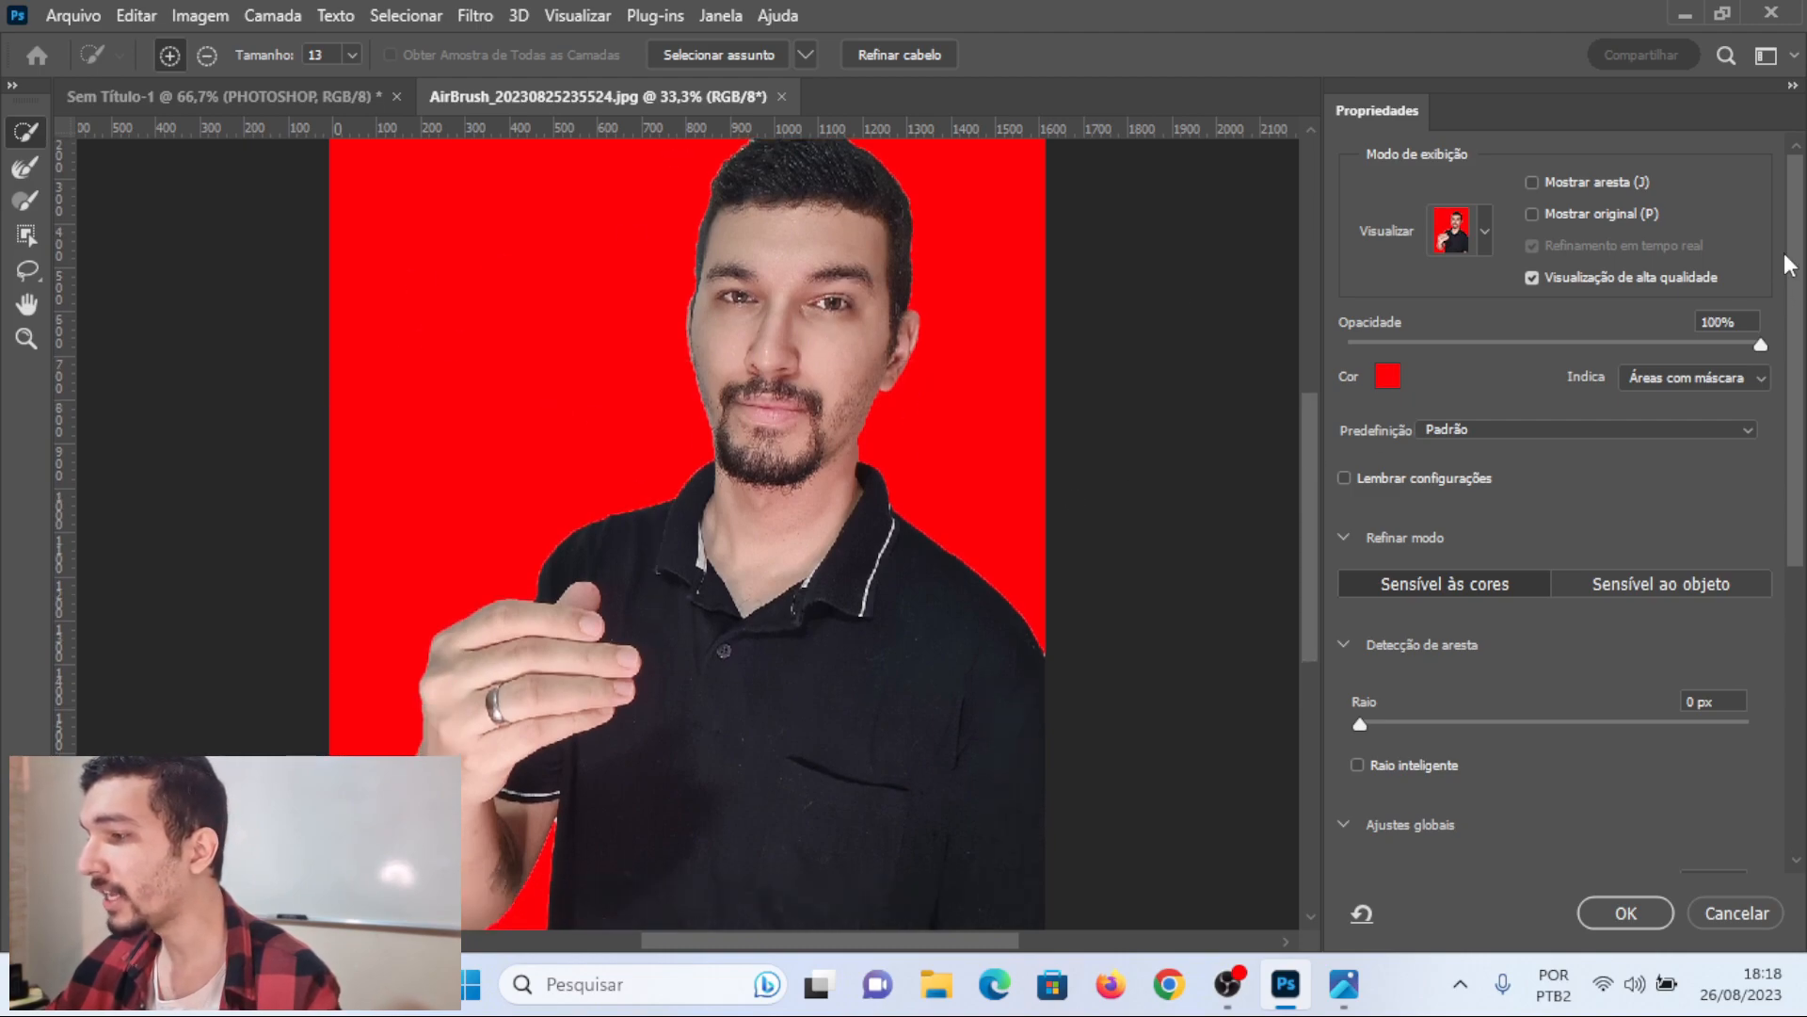
left_click_drag(1793, 254, 1793, 485)
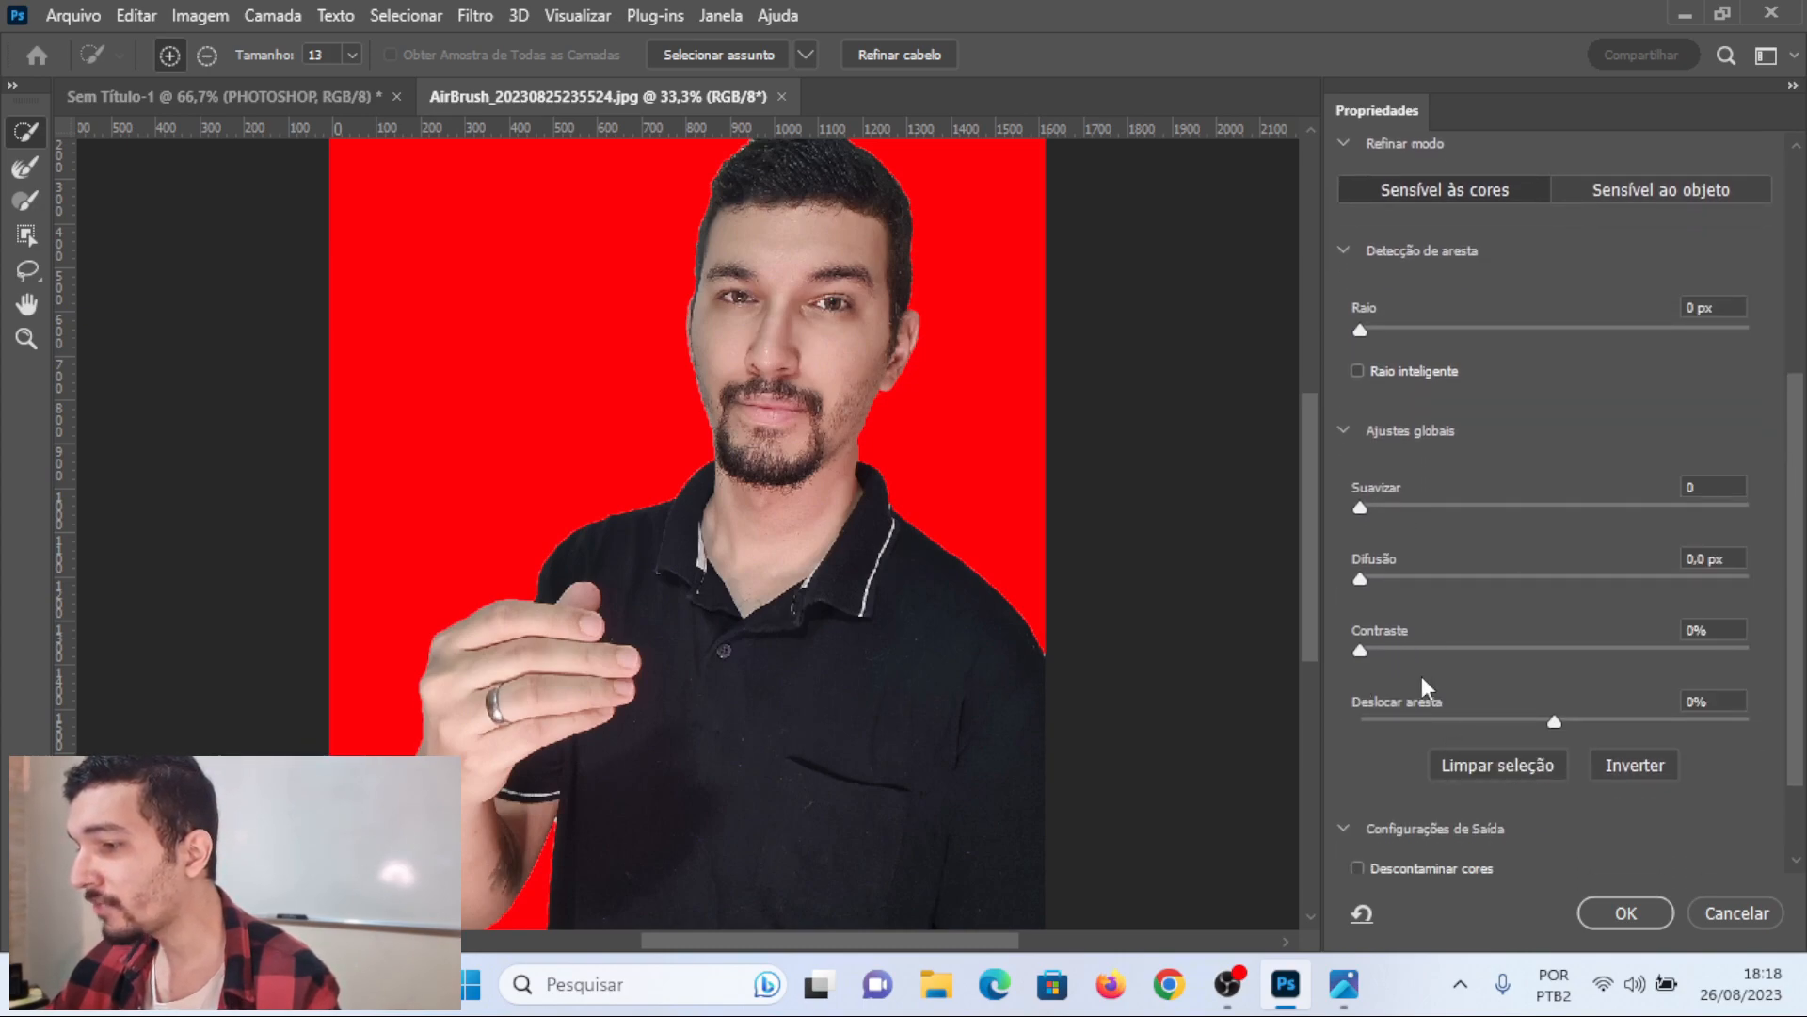
left_click_drag(1555, 727, 1451, 724)
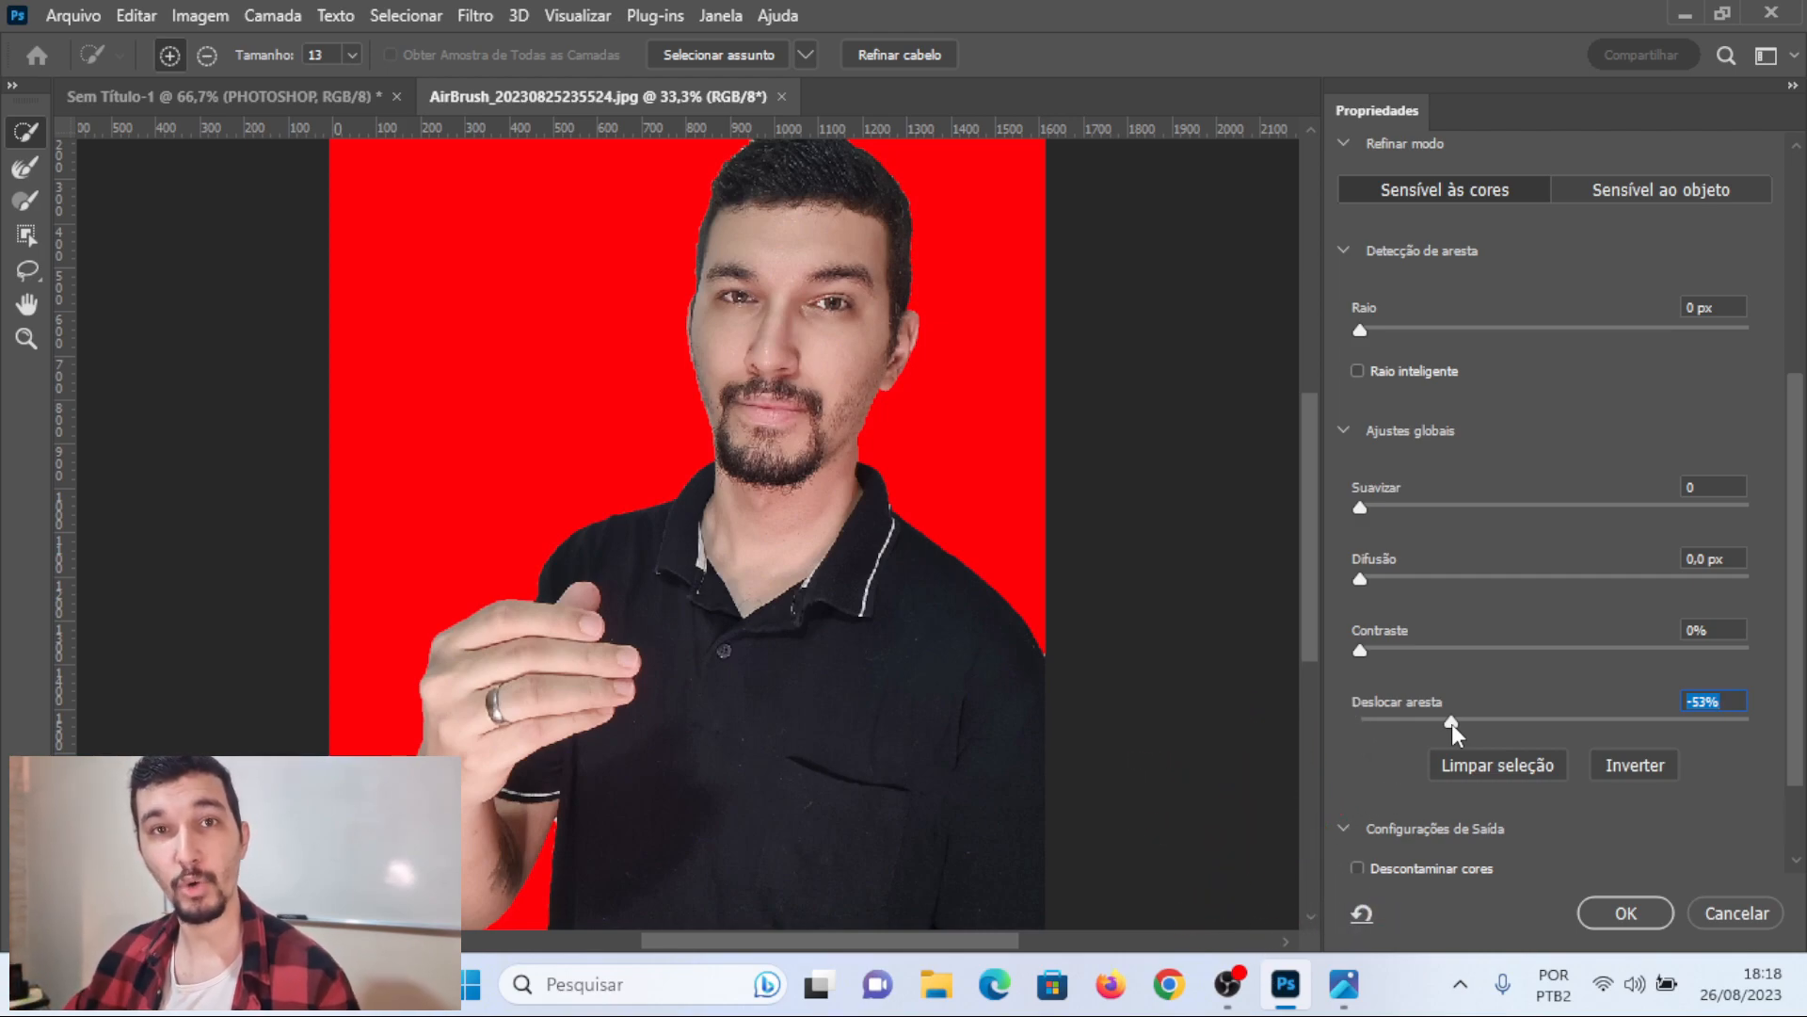
scroll(1452, 725, "down", 2)
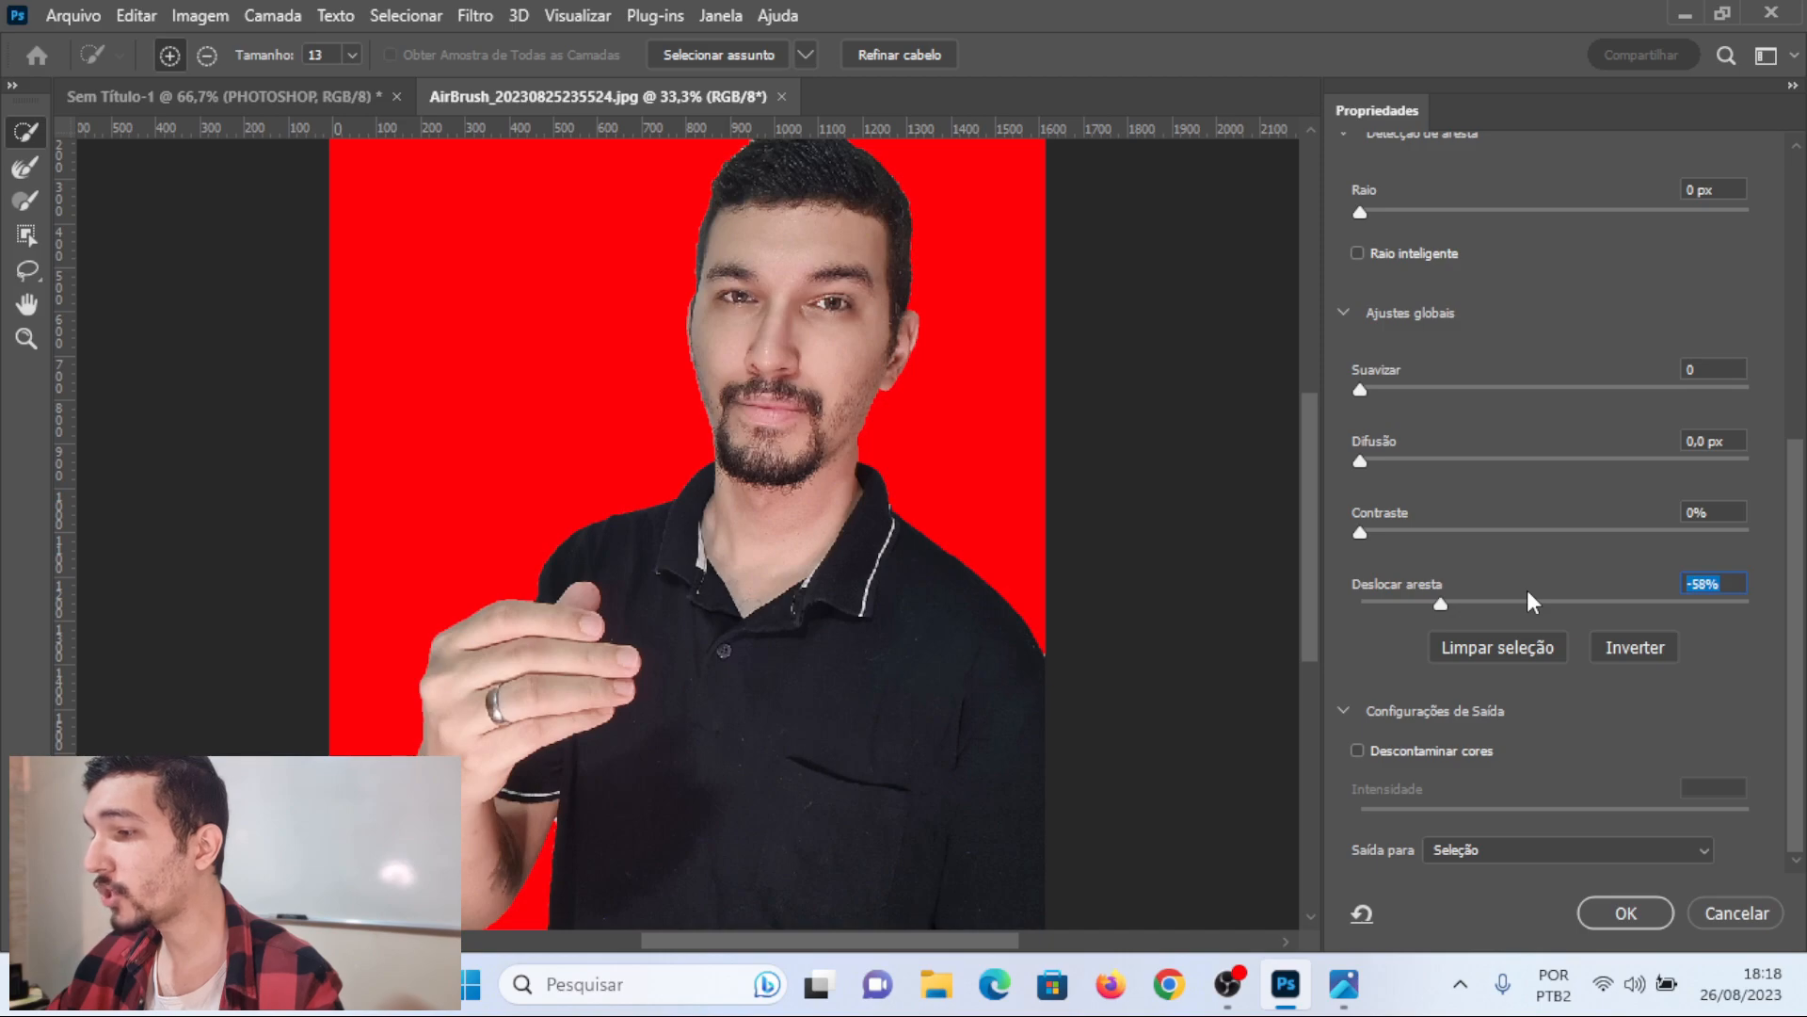
left_click(1624, 918)
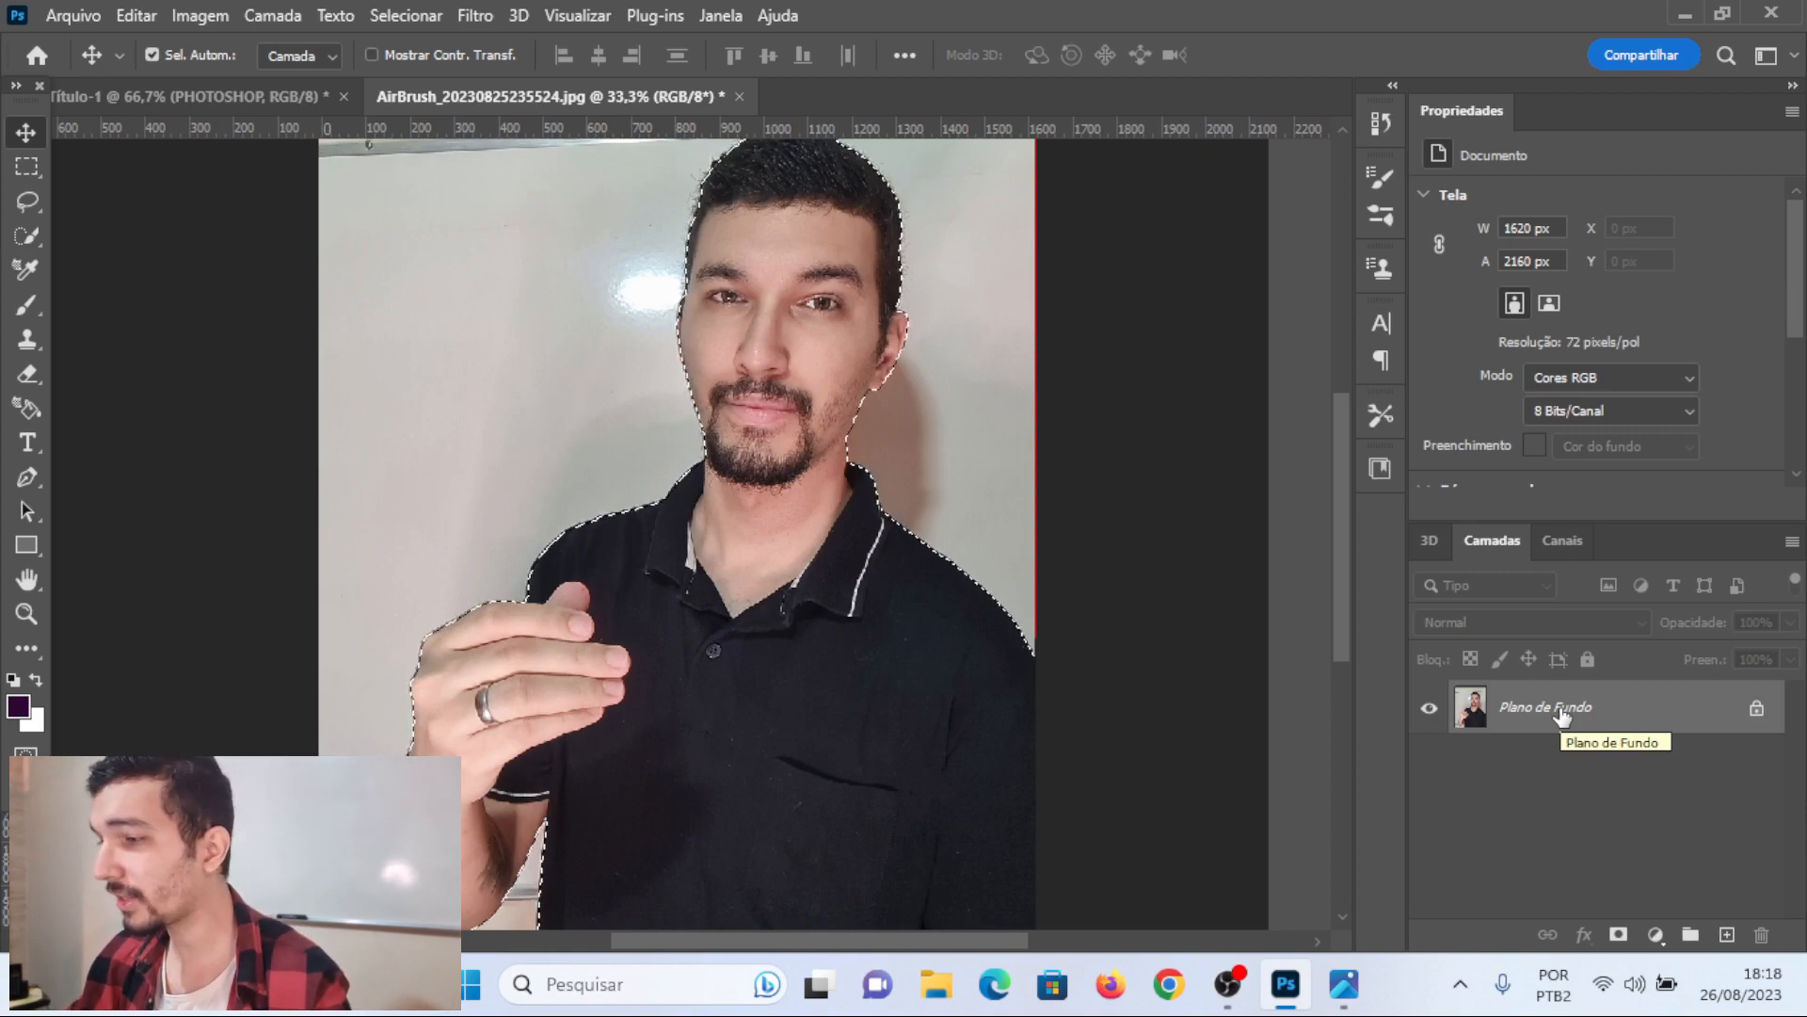
- Copy the selected man to a new layer and transfer it into the thumbnail document, converting its colors to preserve their appearance
key("ctrl+j")
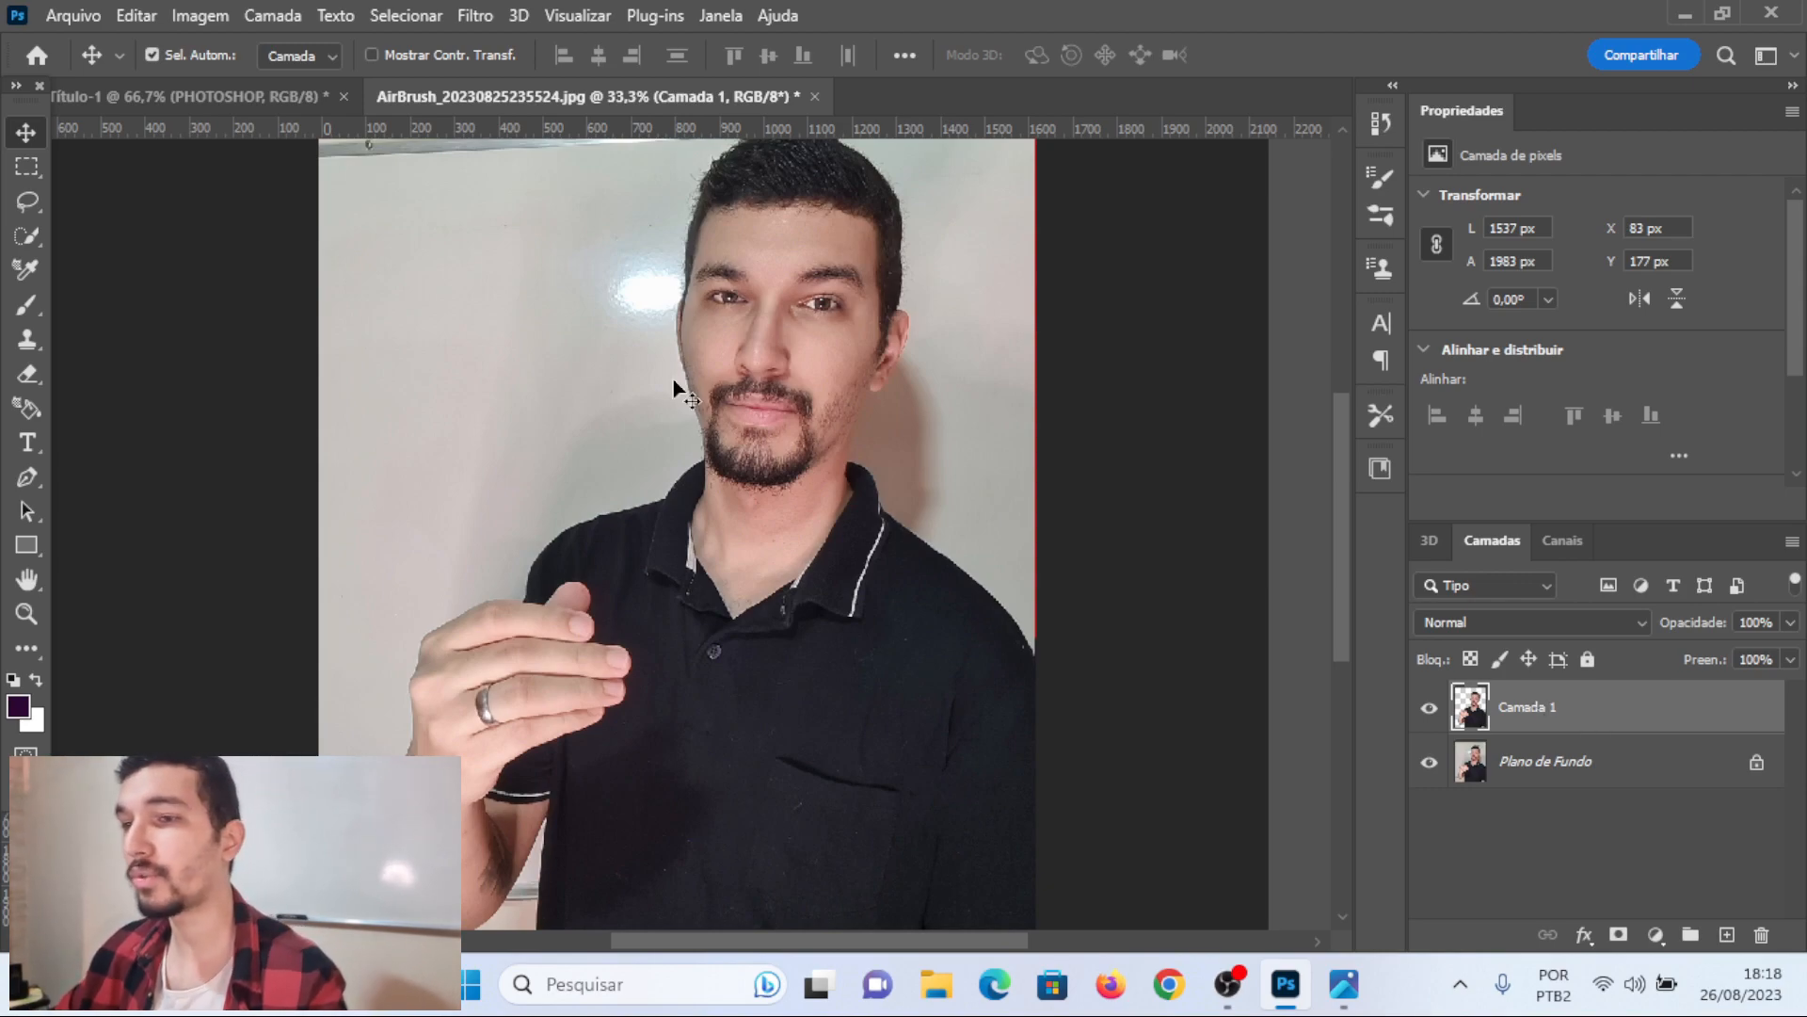
left_click_drag(734, 646, 722, 593)
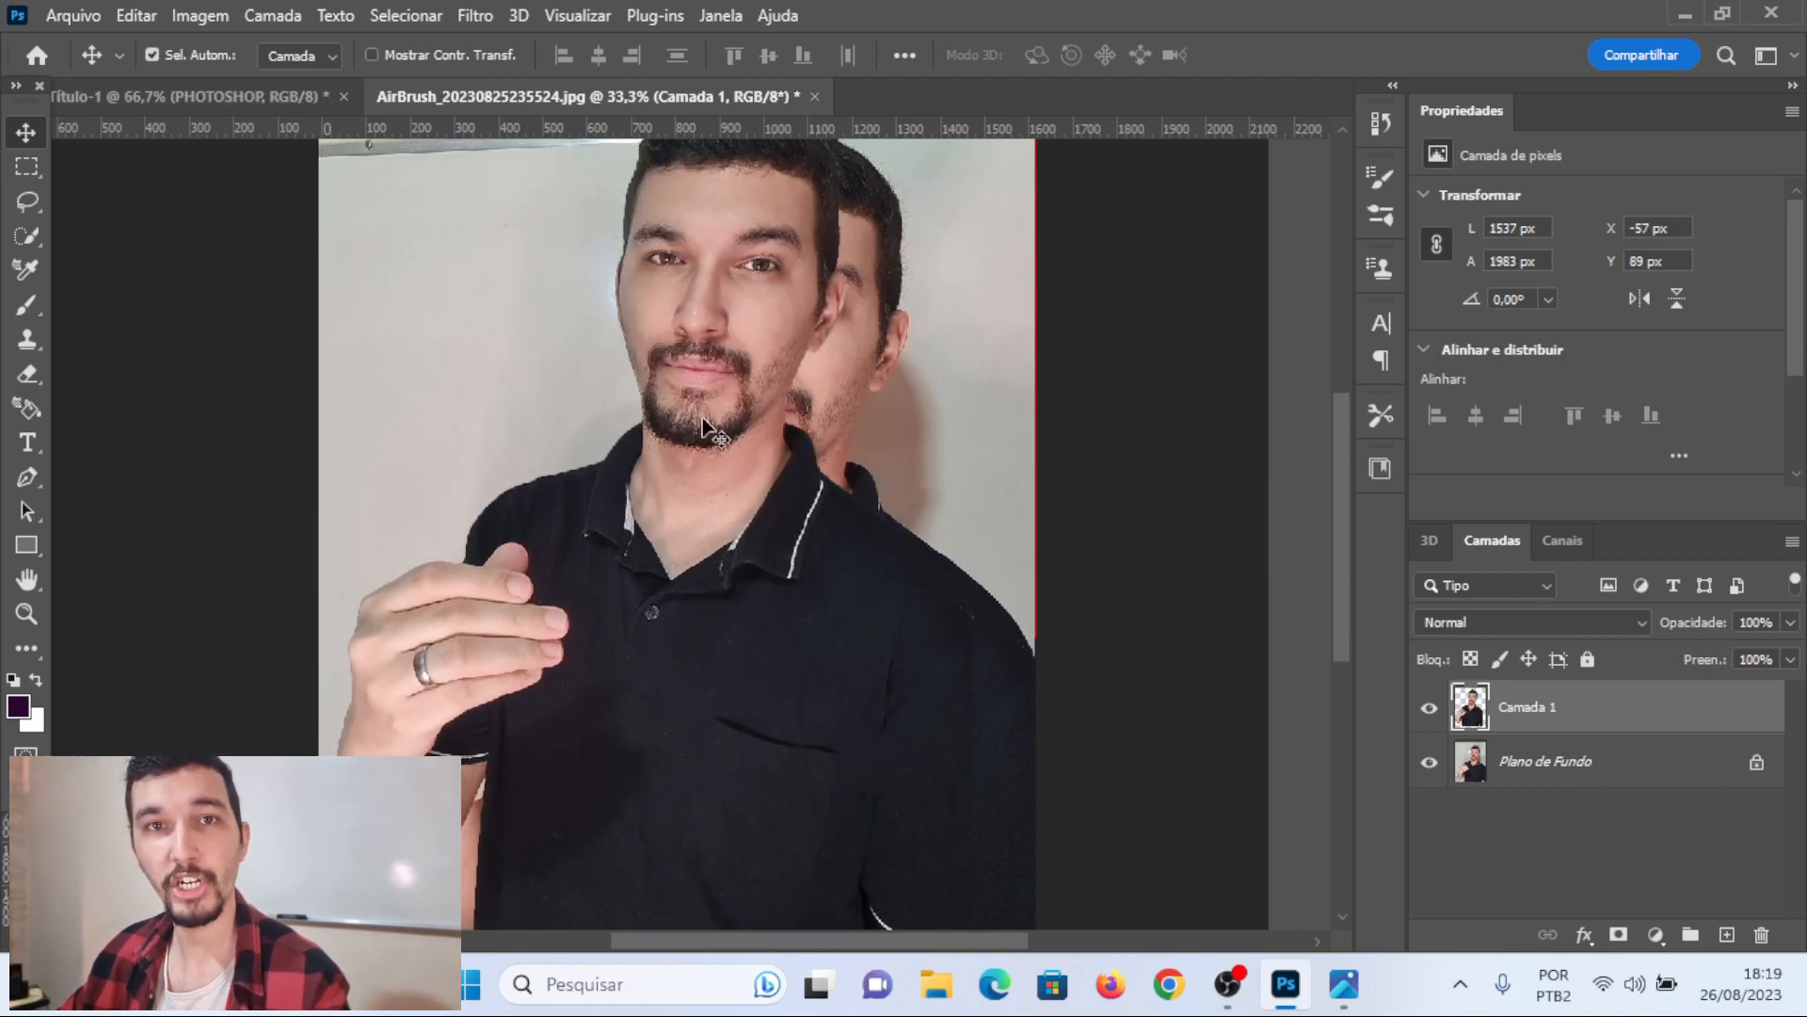
left_click_drag(767, 525, 804, 410)
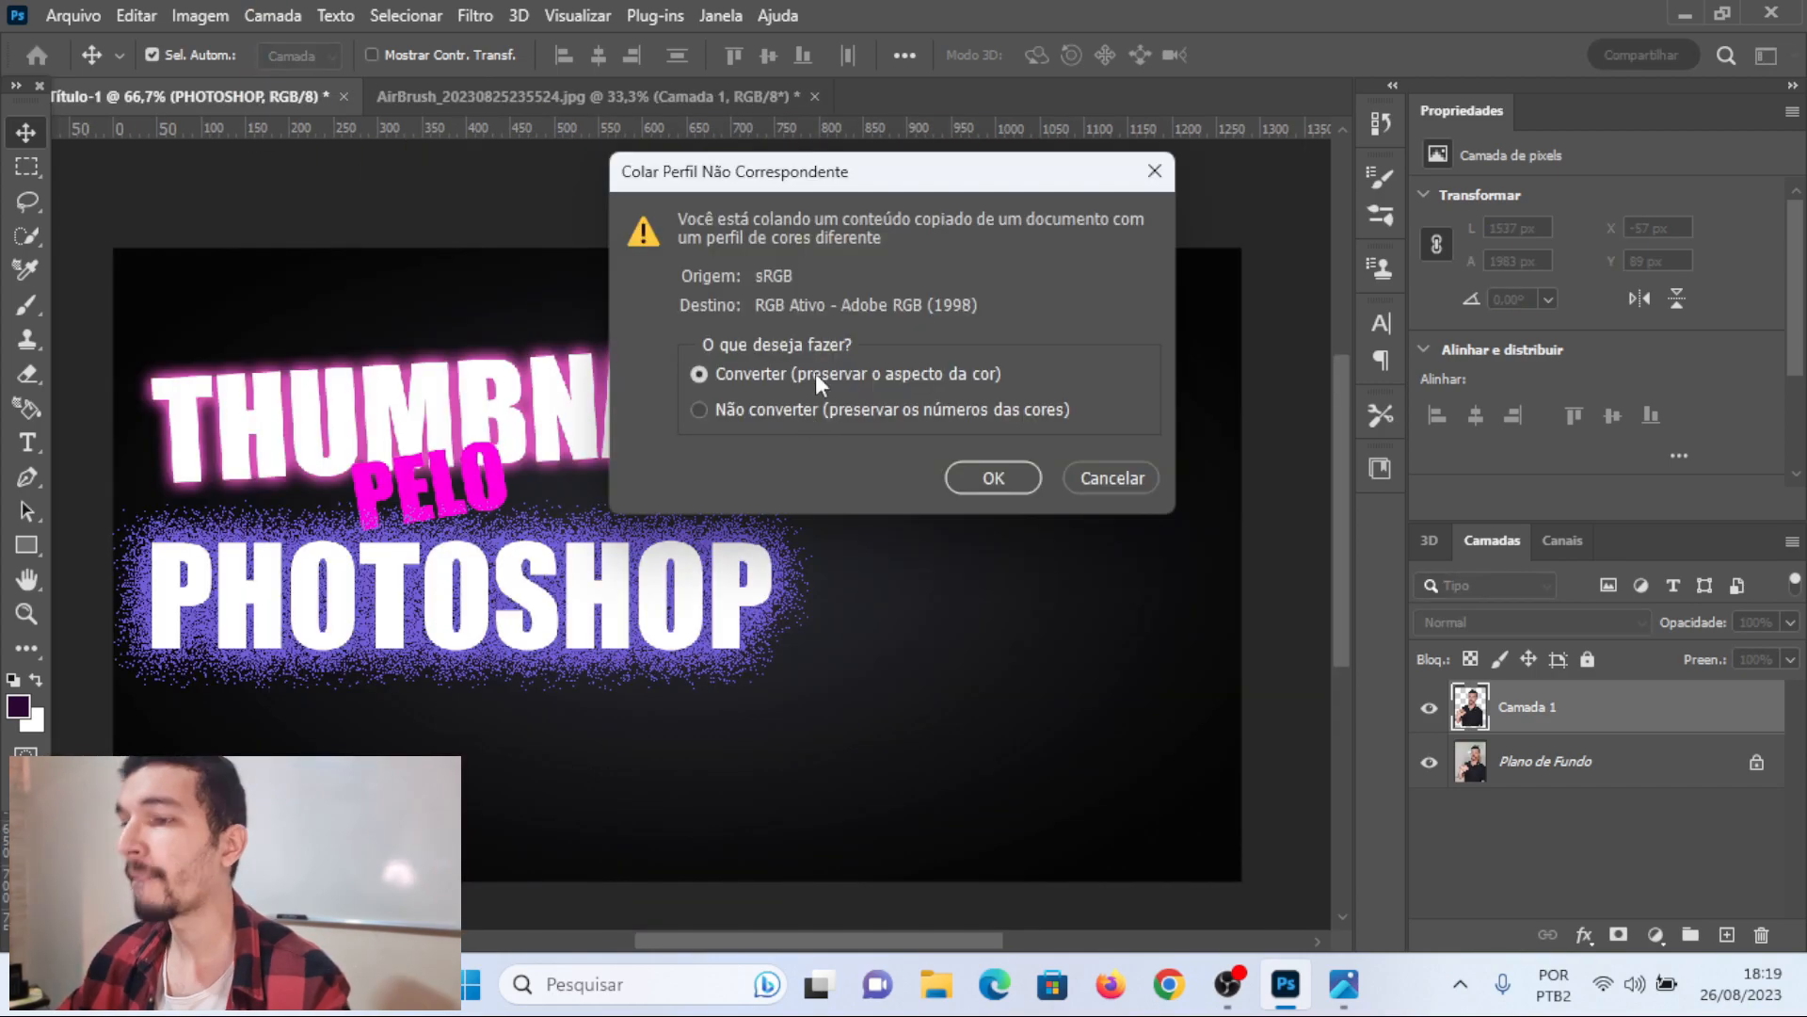
left_click(960, 478)
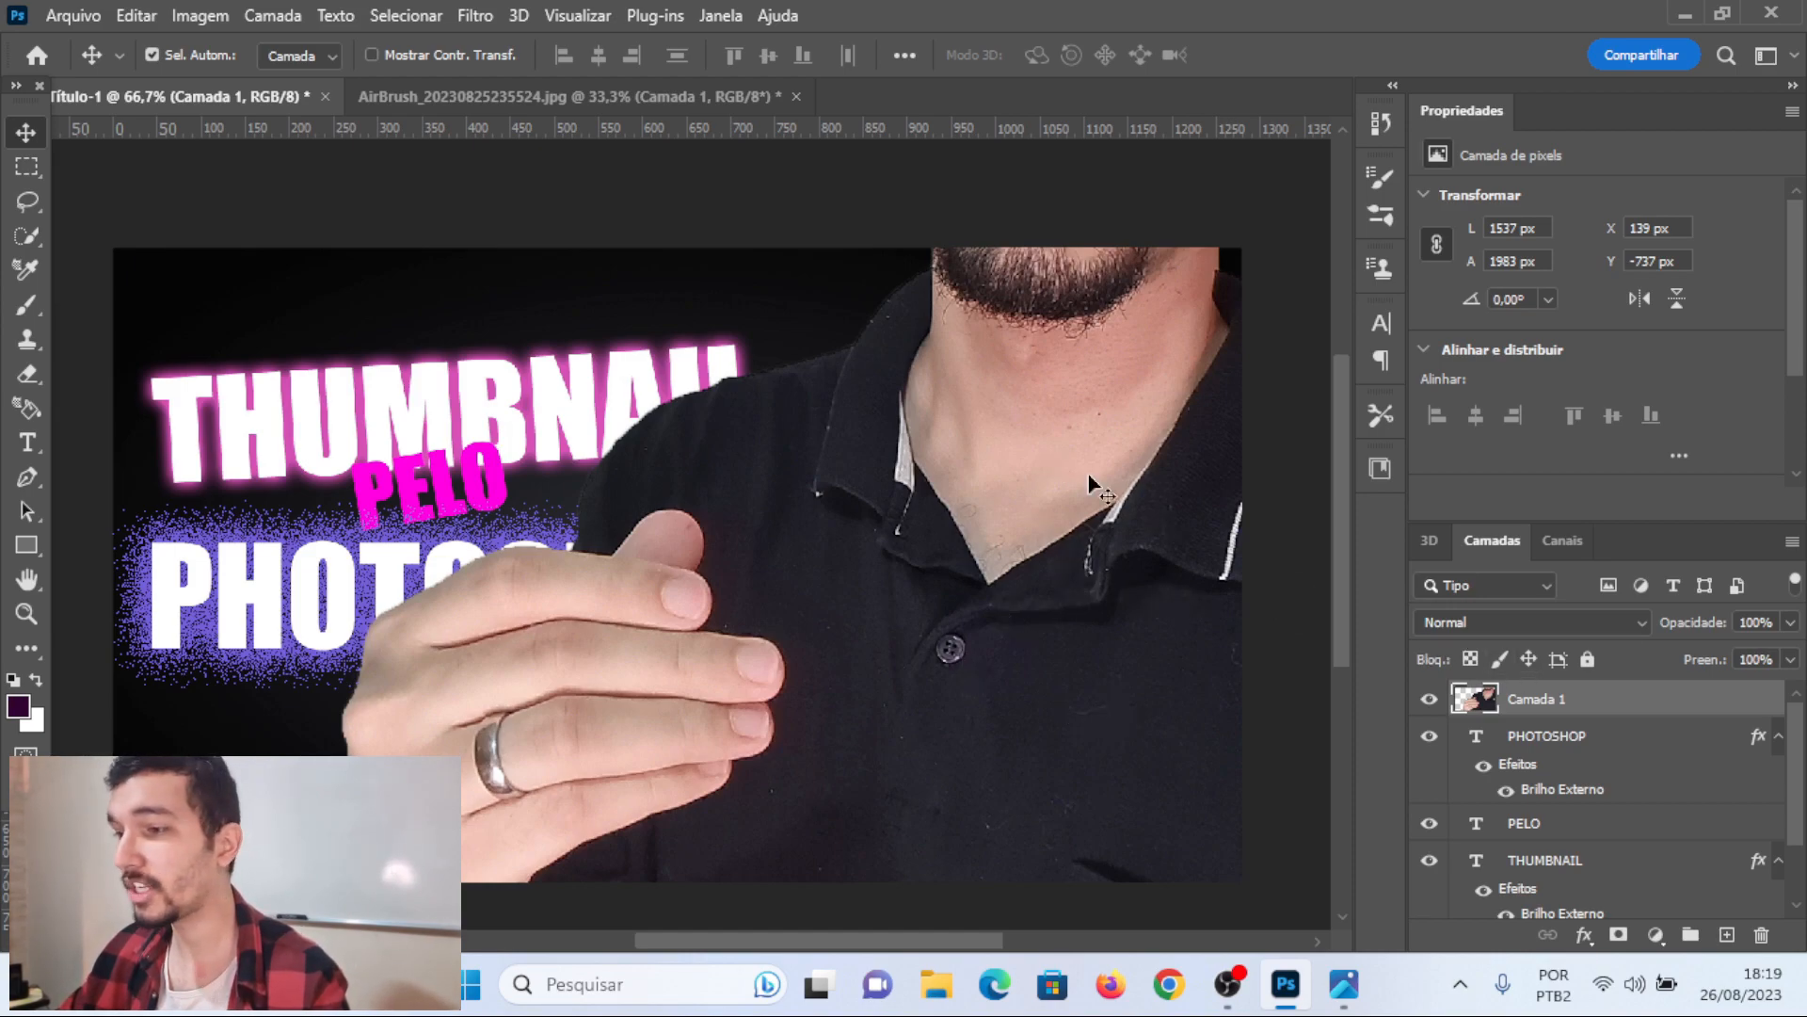
- Convert the man's layer to a smart object and scale him to about 574 × 741 px beside the title
right_click(1550, 715)
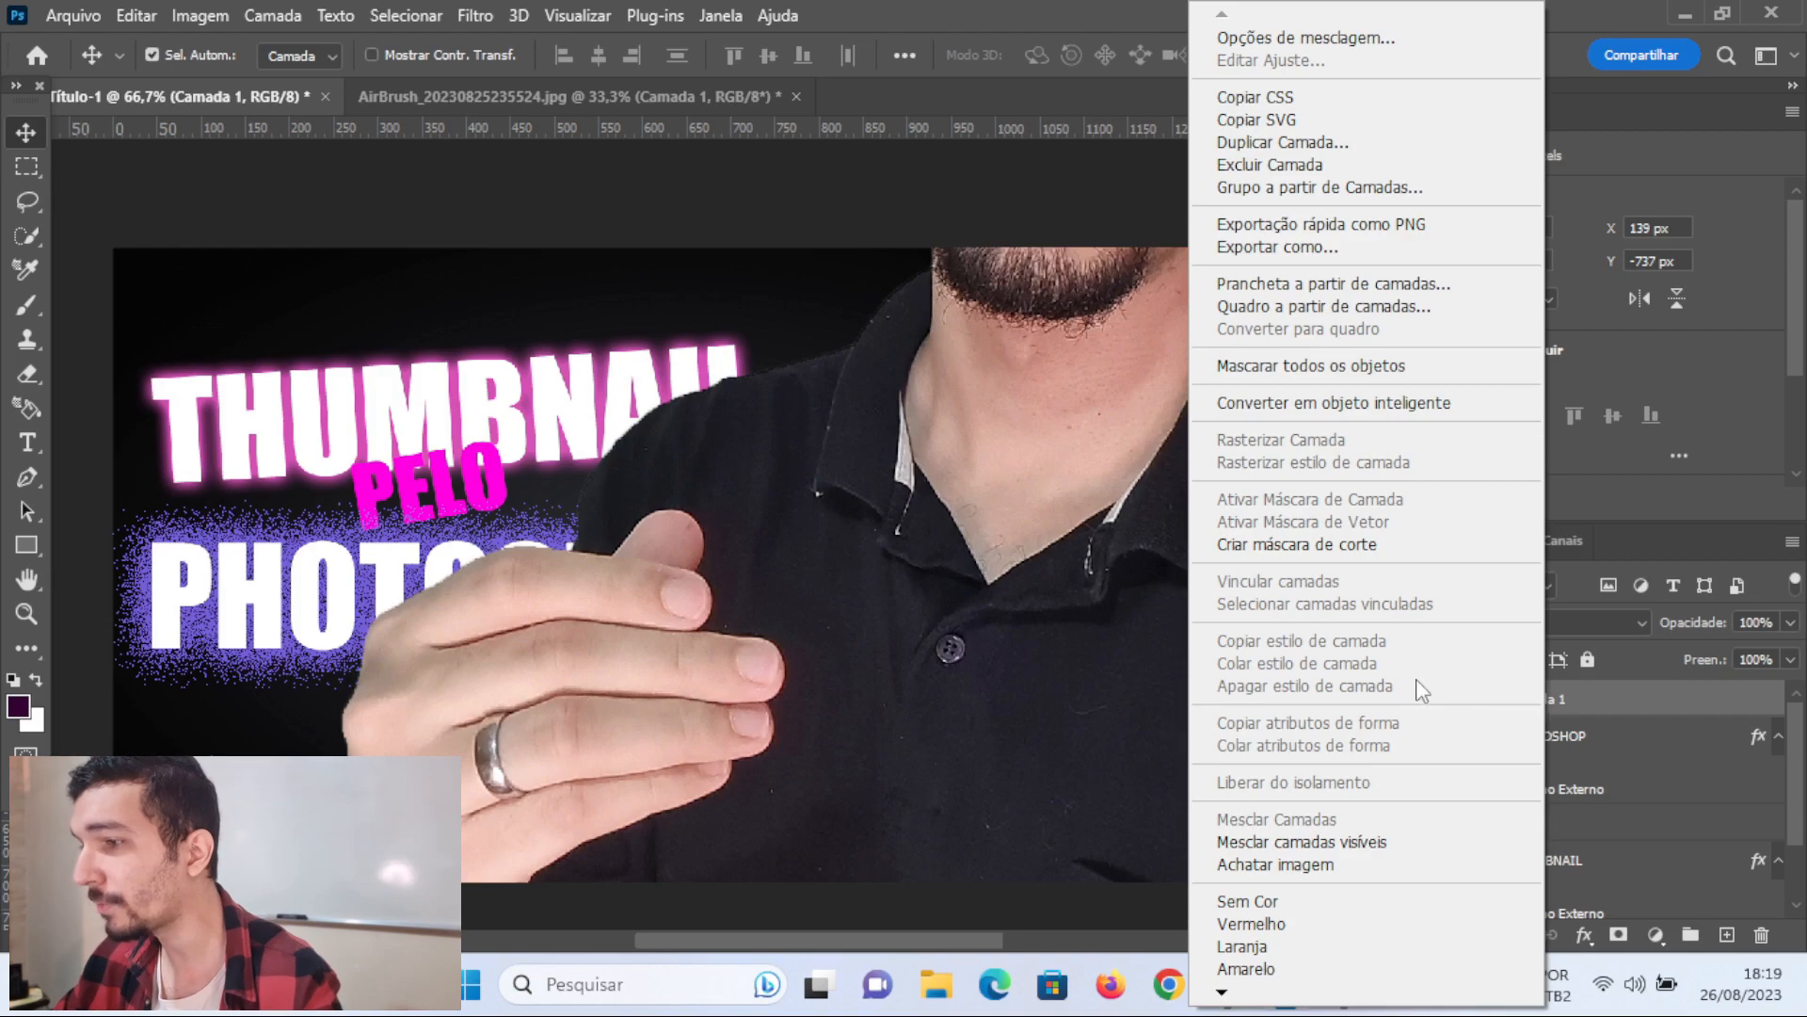
left_click(1296, 411)
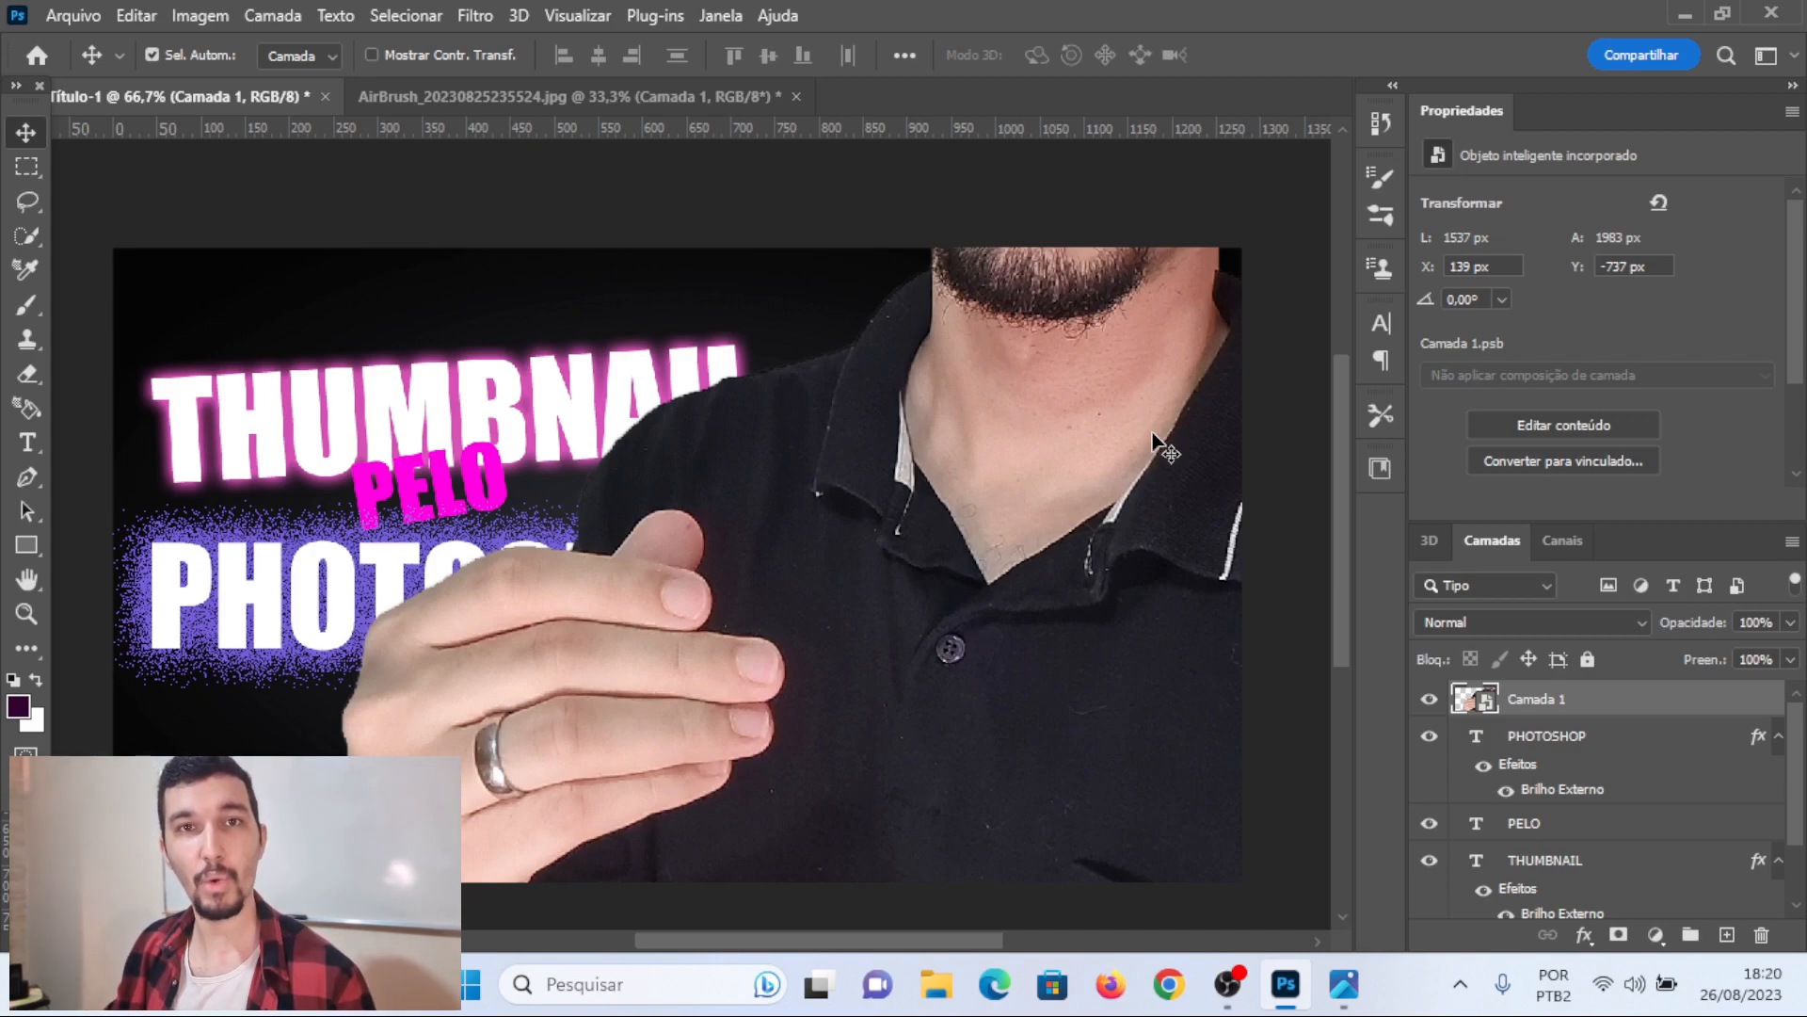
key("ctrl+t")
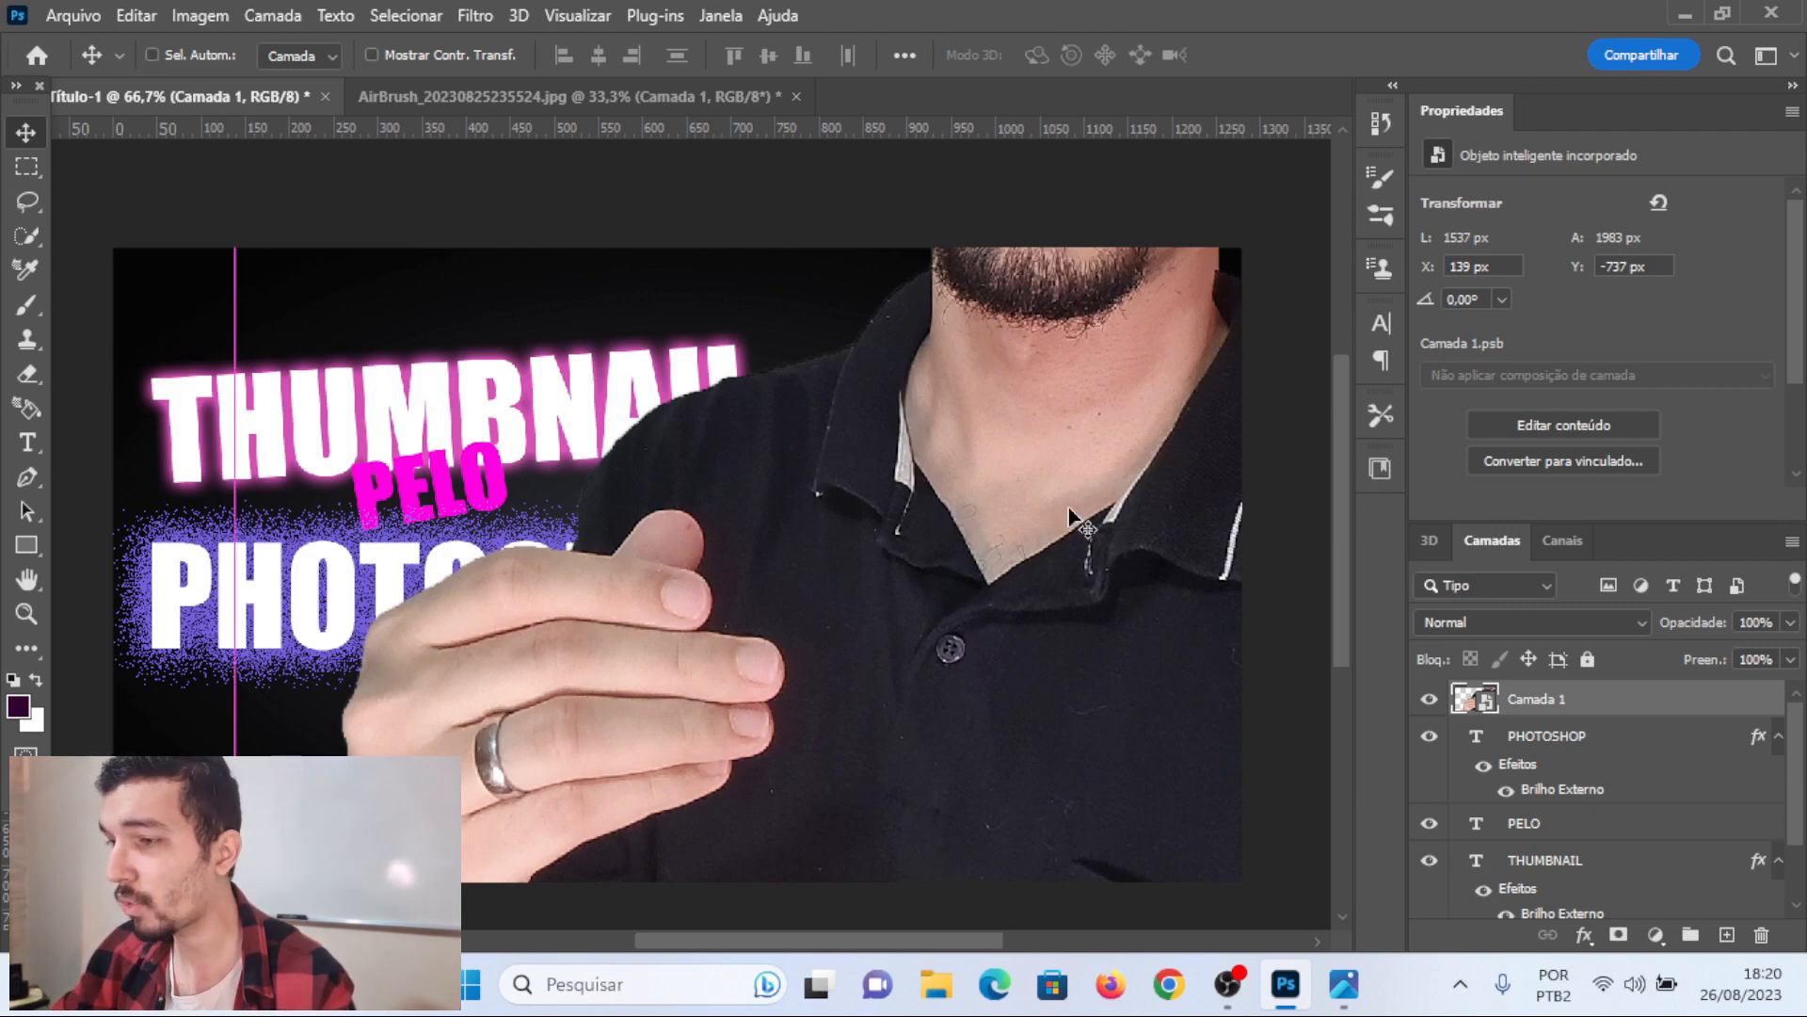
left_click_drag(1344, 431, 1343, 196)
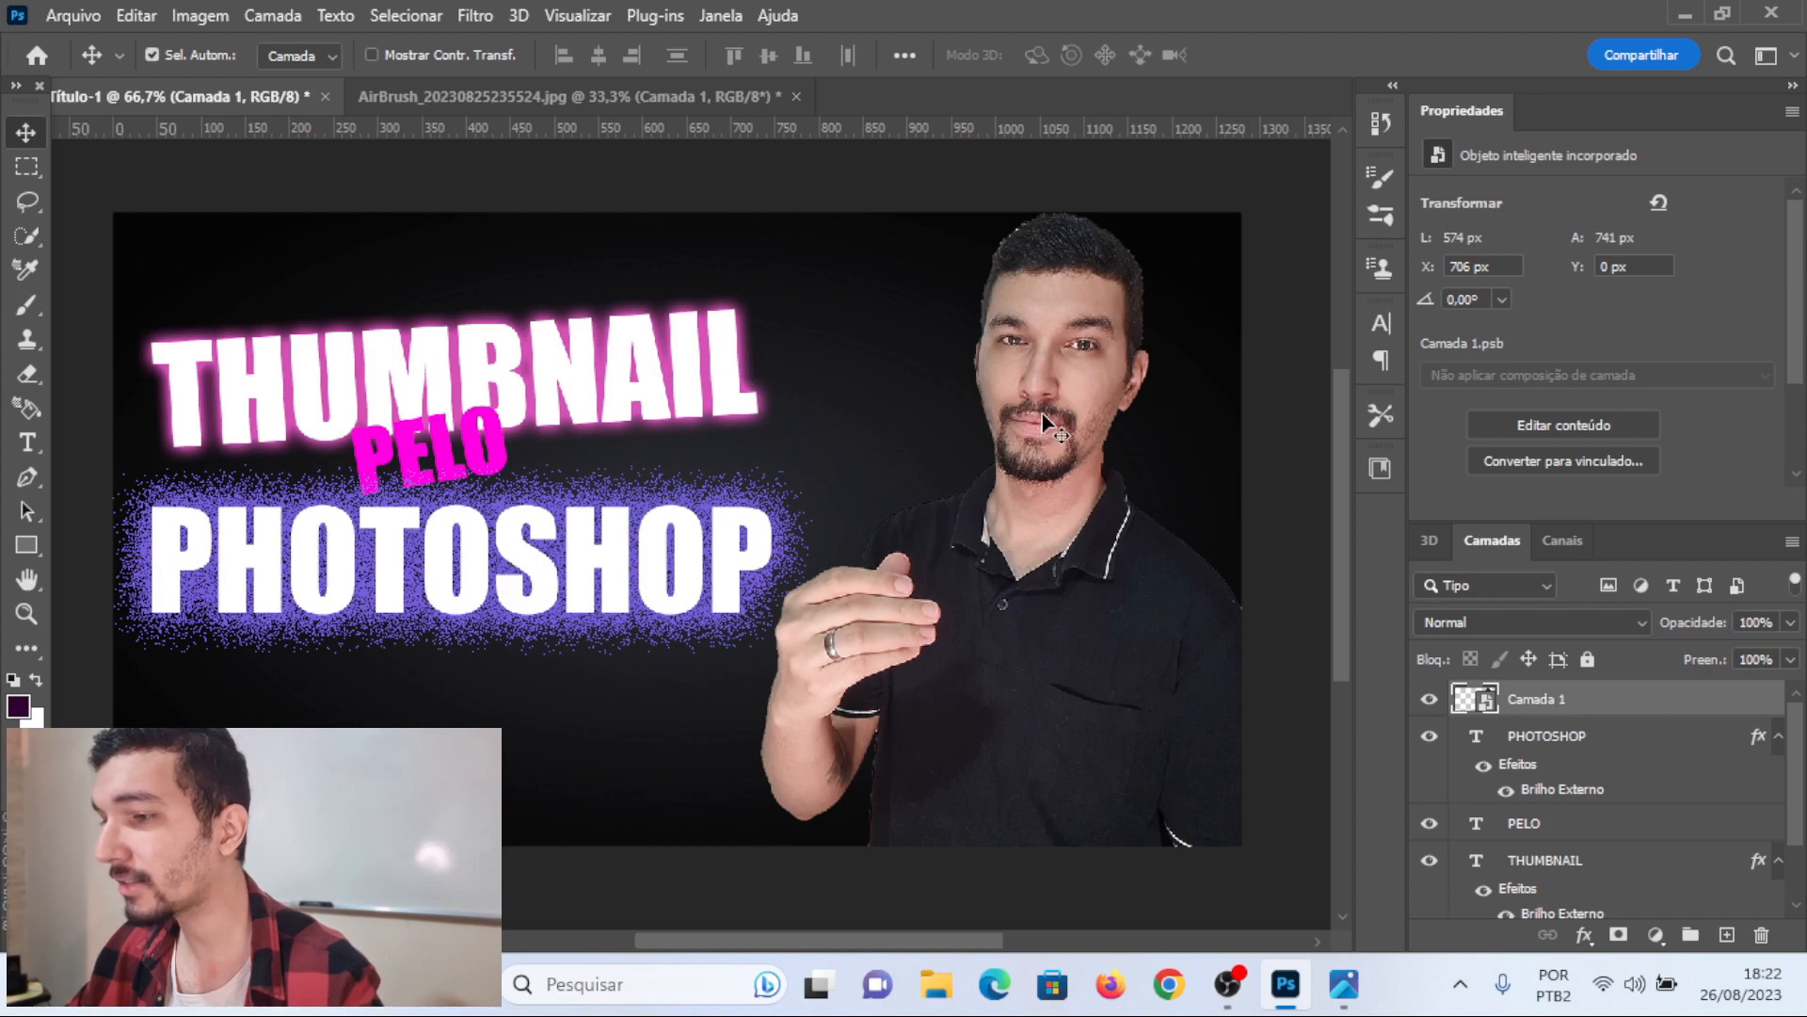
- Sharpen the man's smart object with the Tornar Nítido filter
left_click(476, 25)
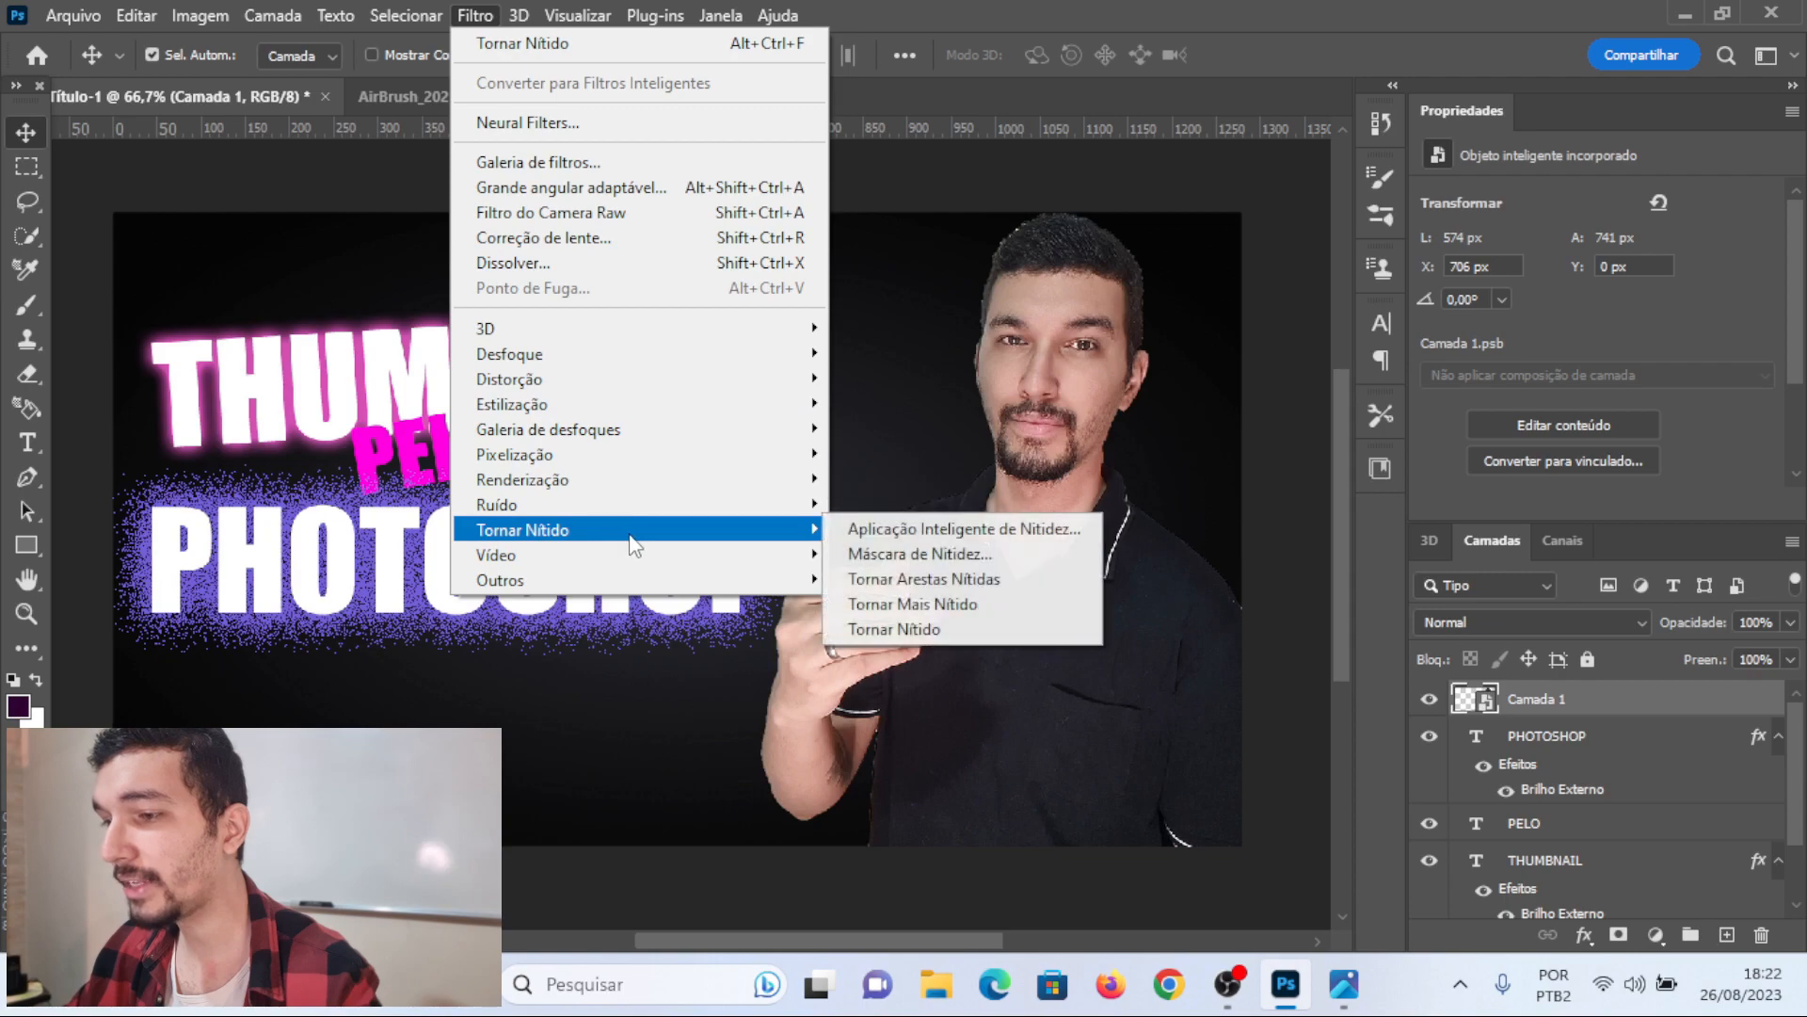
mouse_move(815, 535)
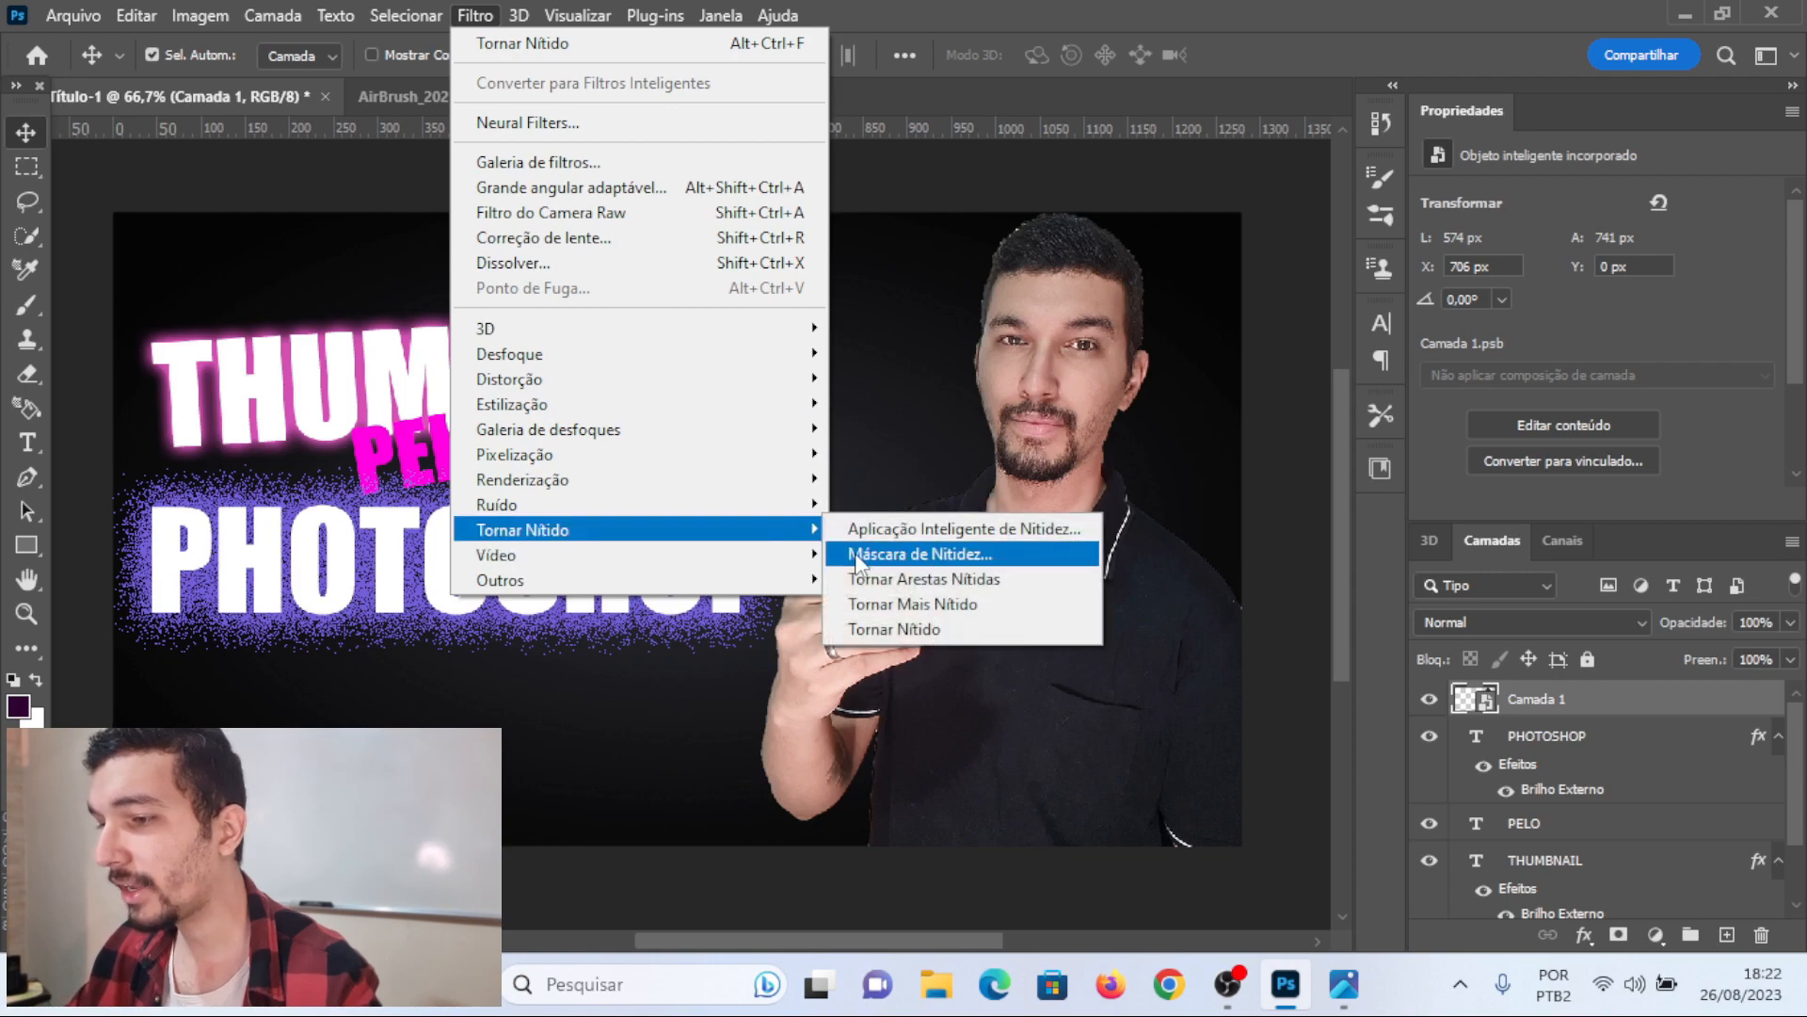
left_click(889, 625)
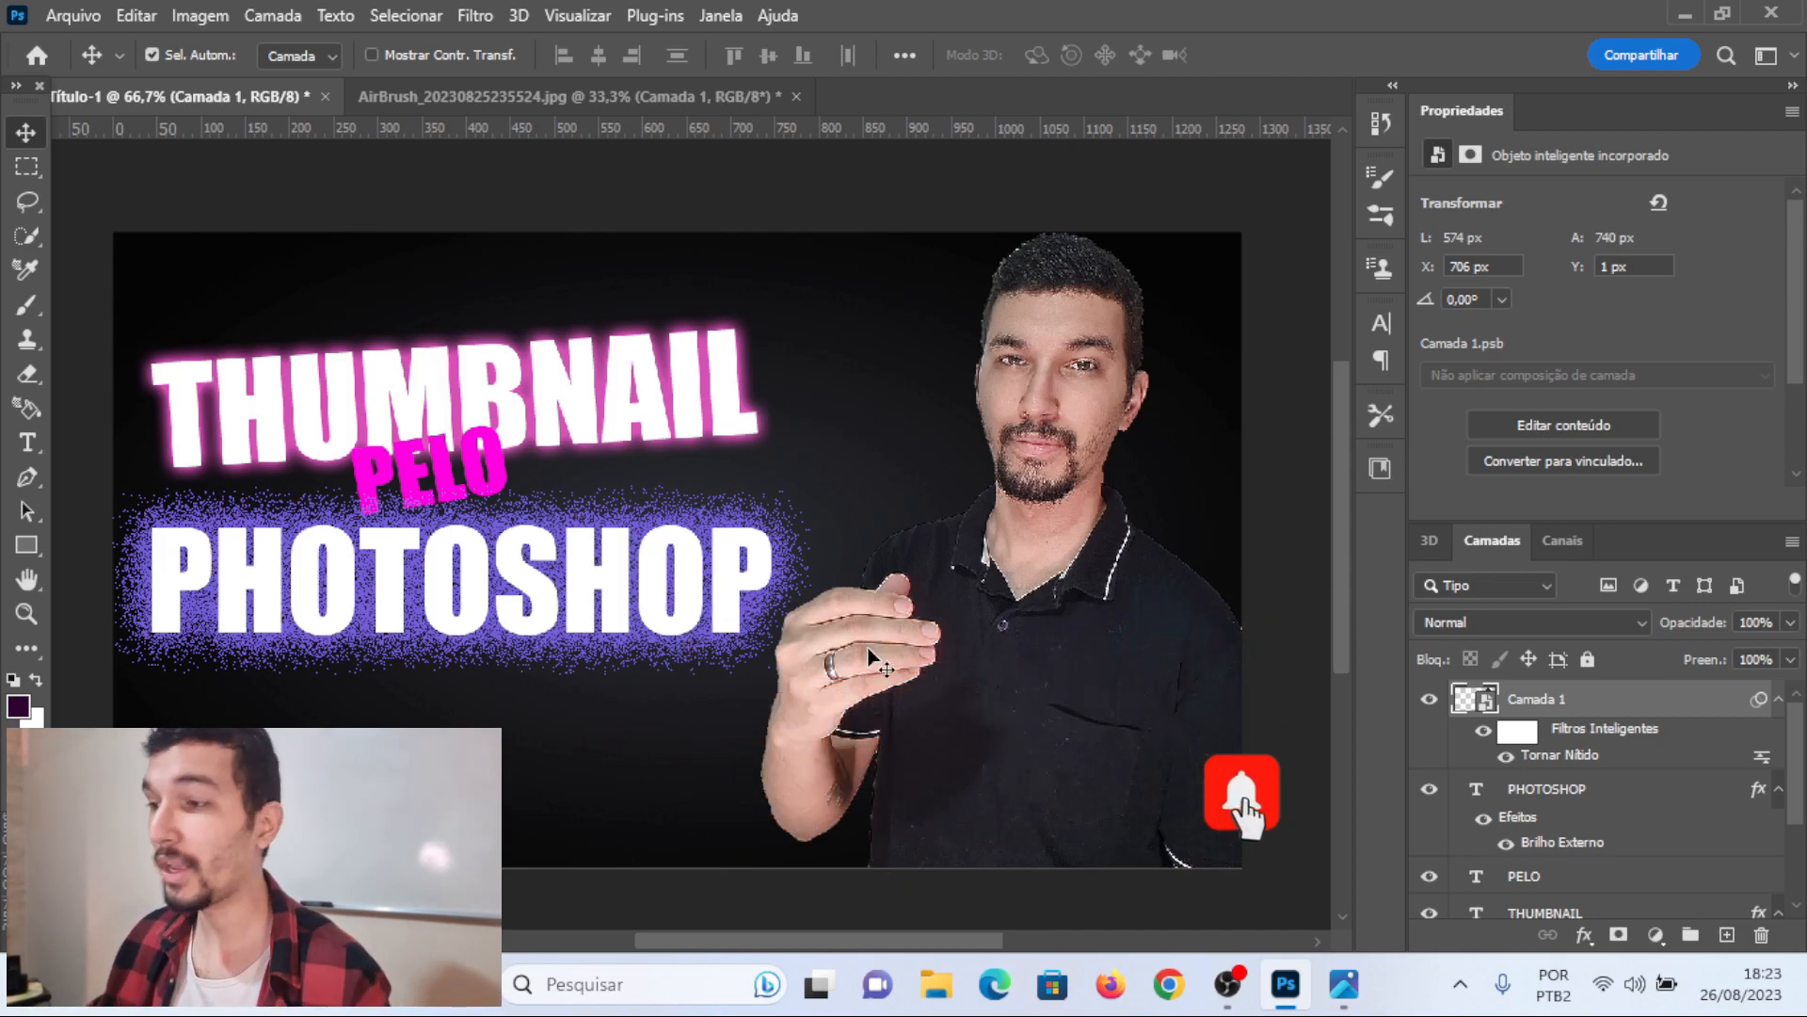
- Place logo-photoshop-original from the desktop over the man's raised hand, about 247 px wide and rotated about -13°
left_click(1681, 11)
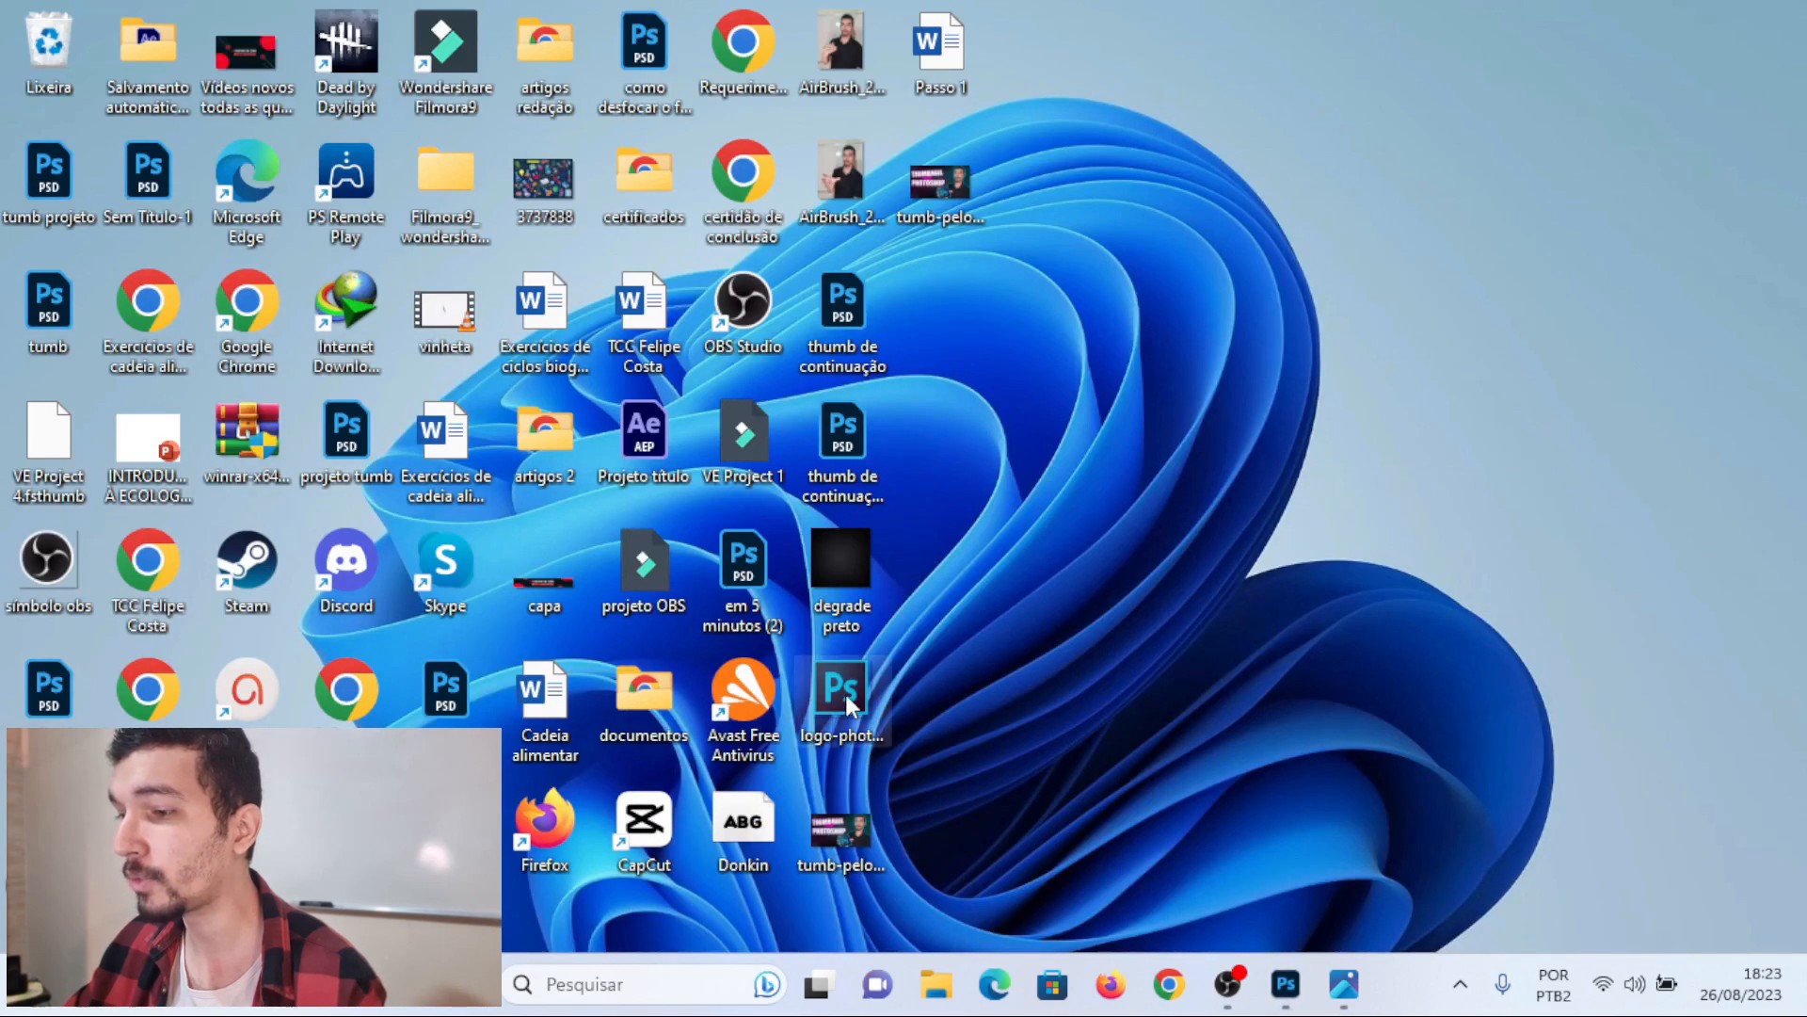
left_click_drag(1111, 617, 904, 565)
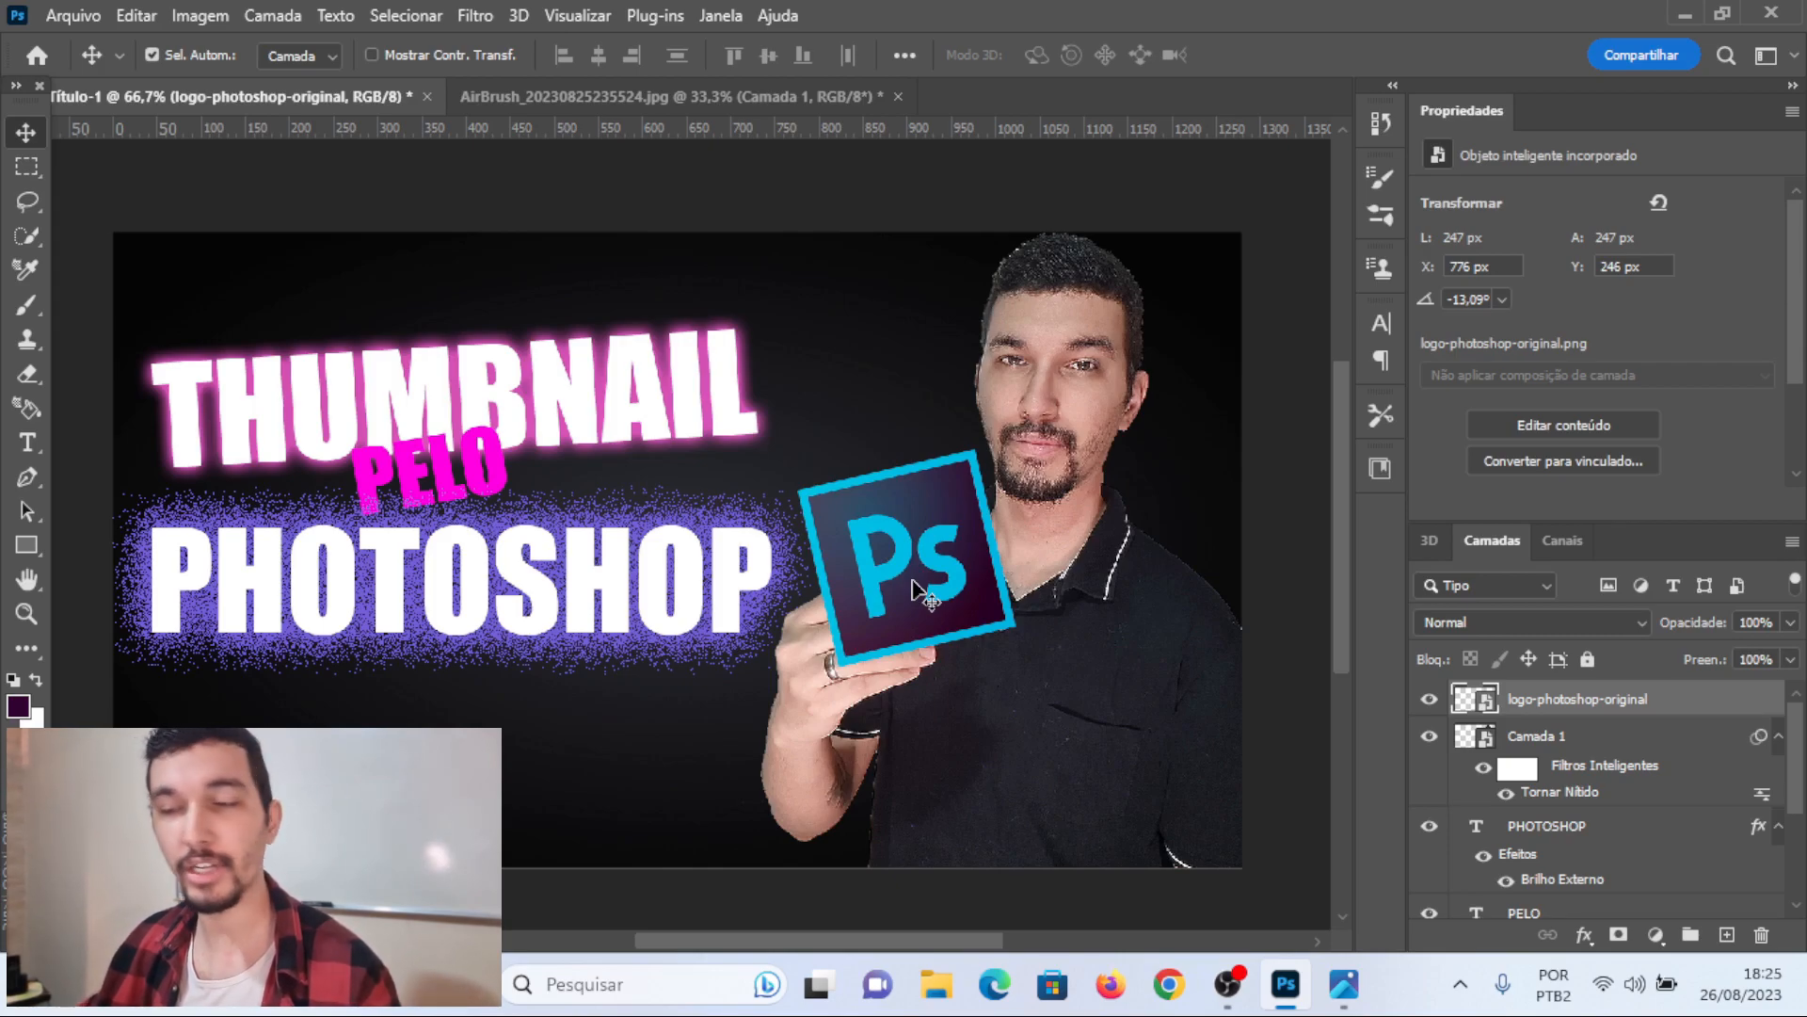
- Rasterize the logo layer for erasing and give the Eraser a soft 22 px brush with 2% hardness
left_click(30, 385)
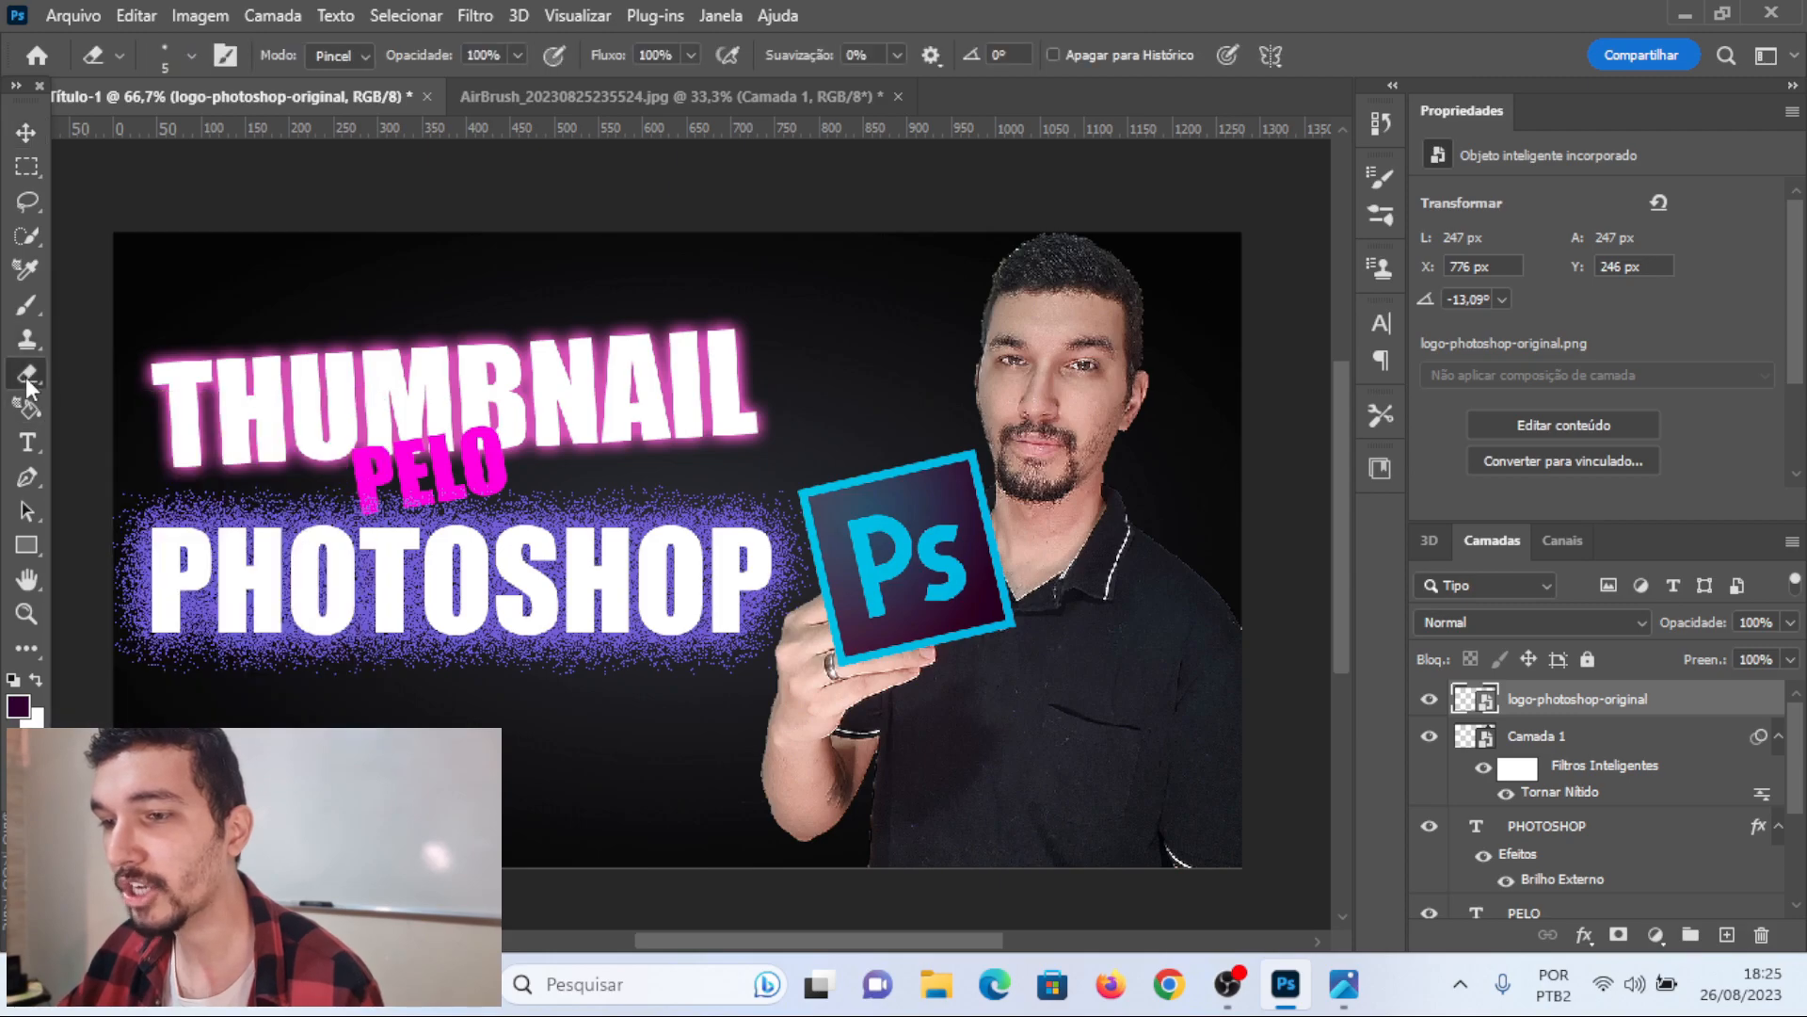
left_click(851, 386)
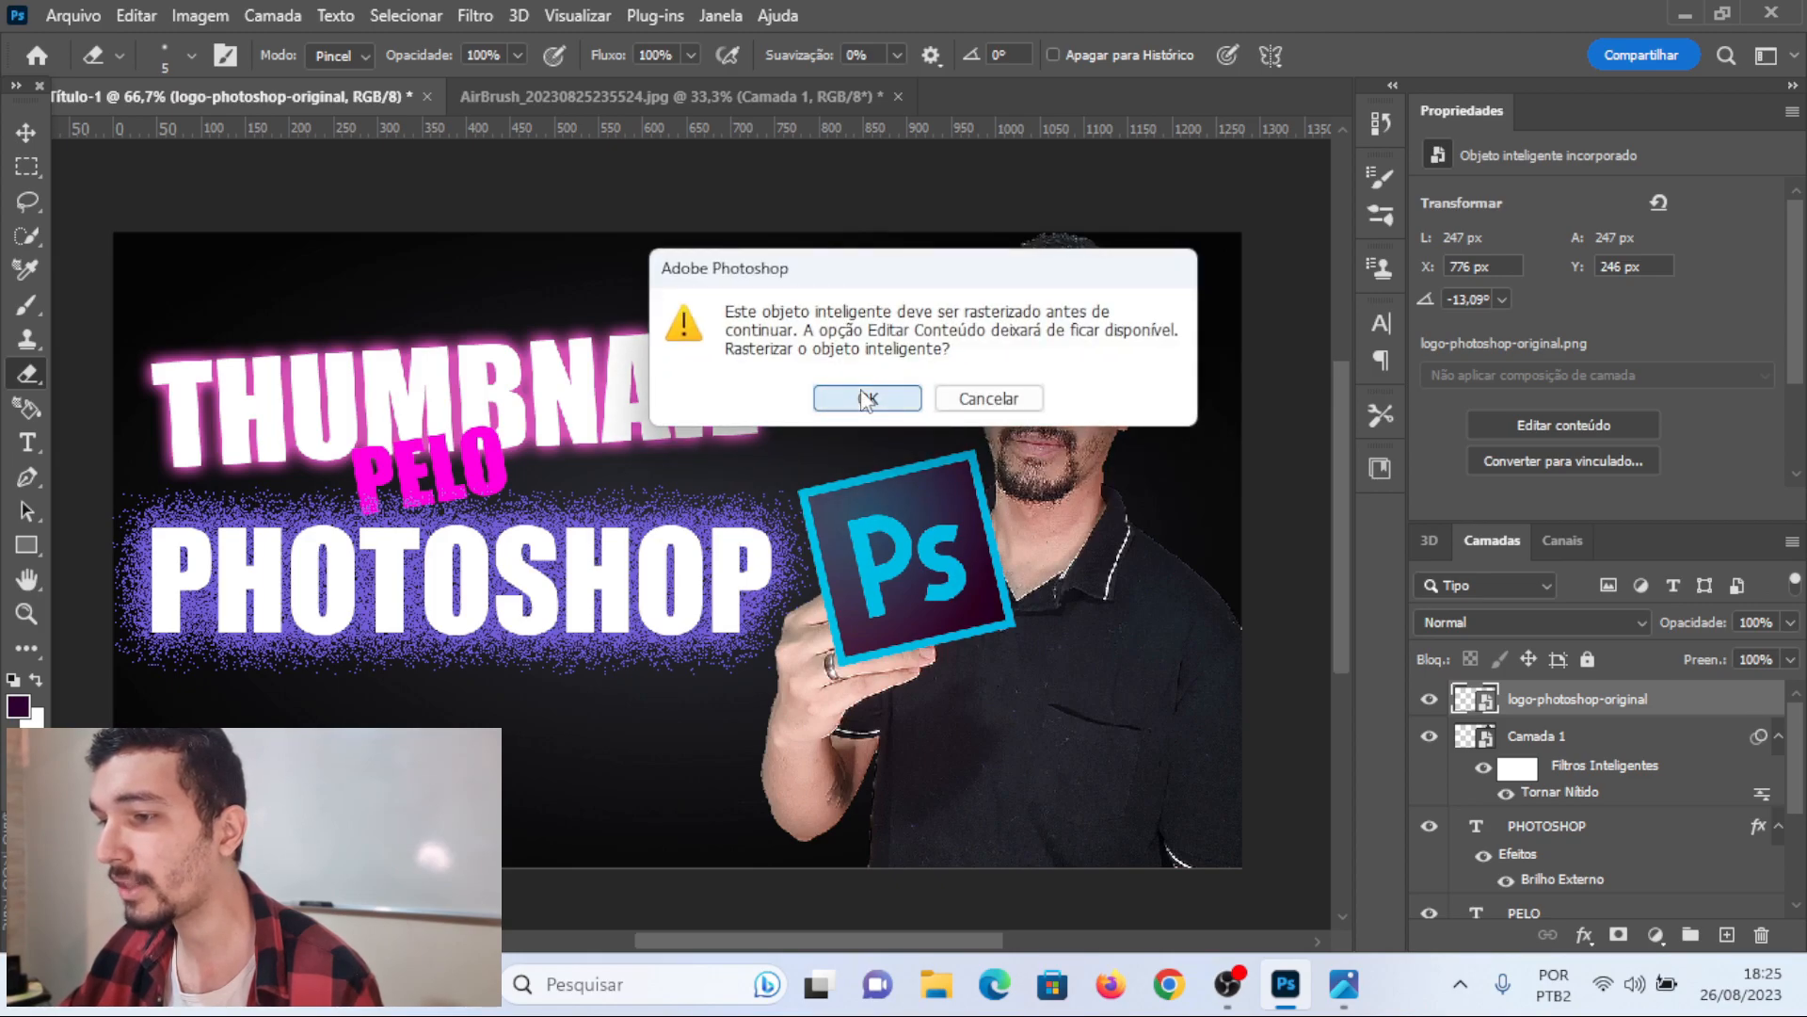
left_click(844, 393)
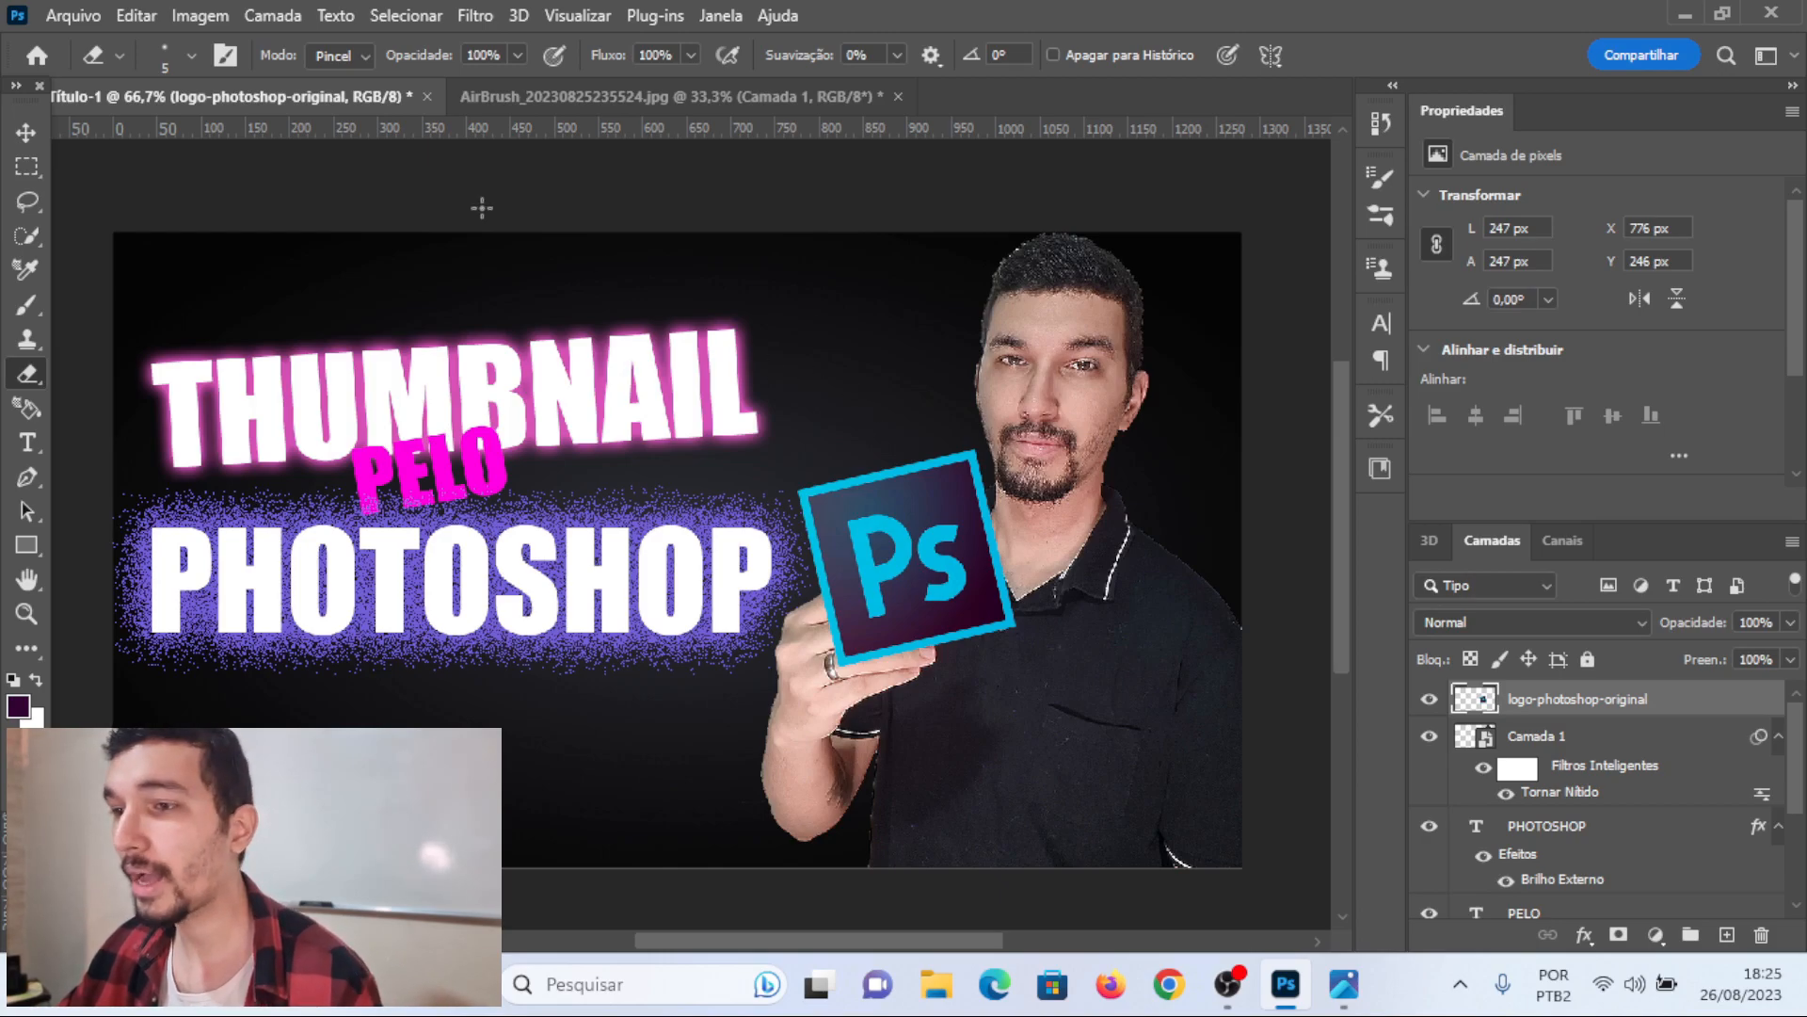
left_click(191, 56)
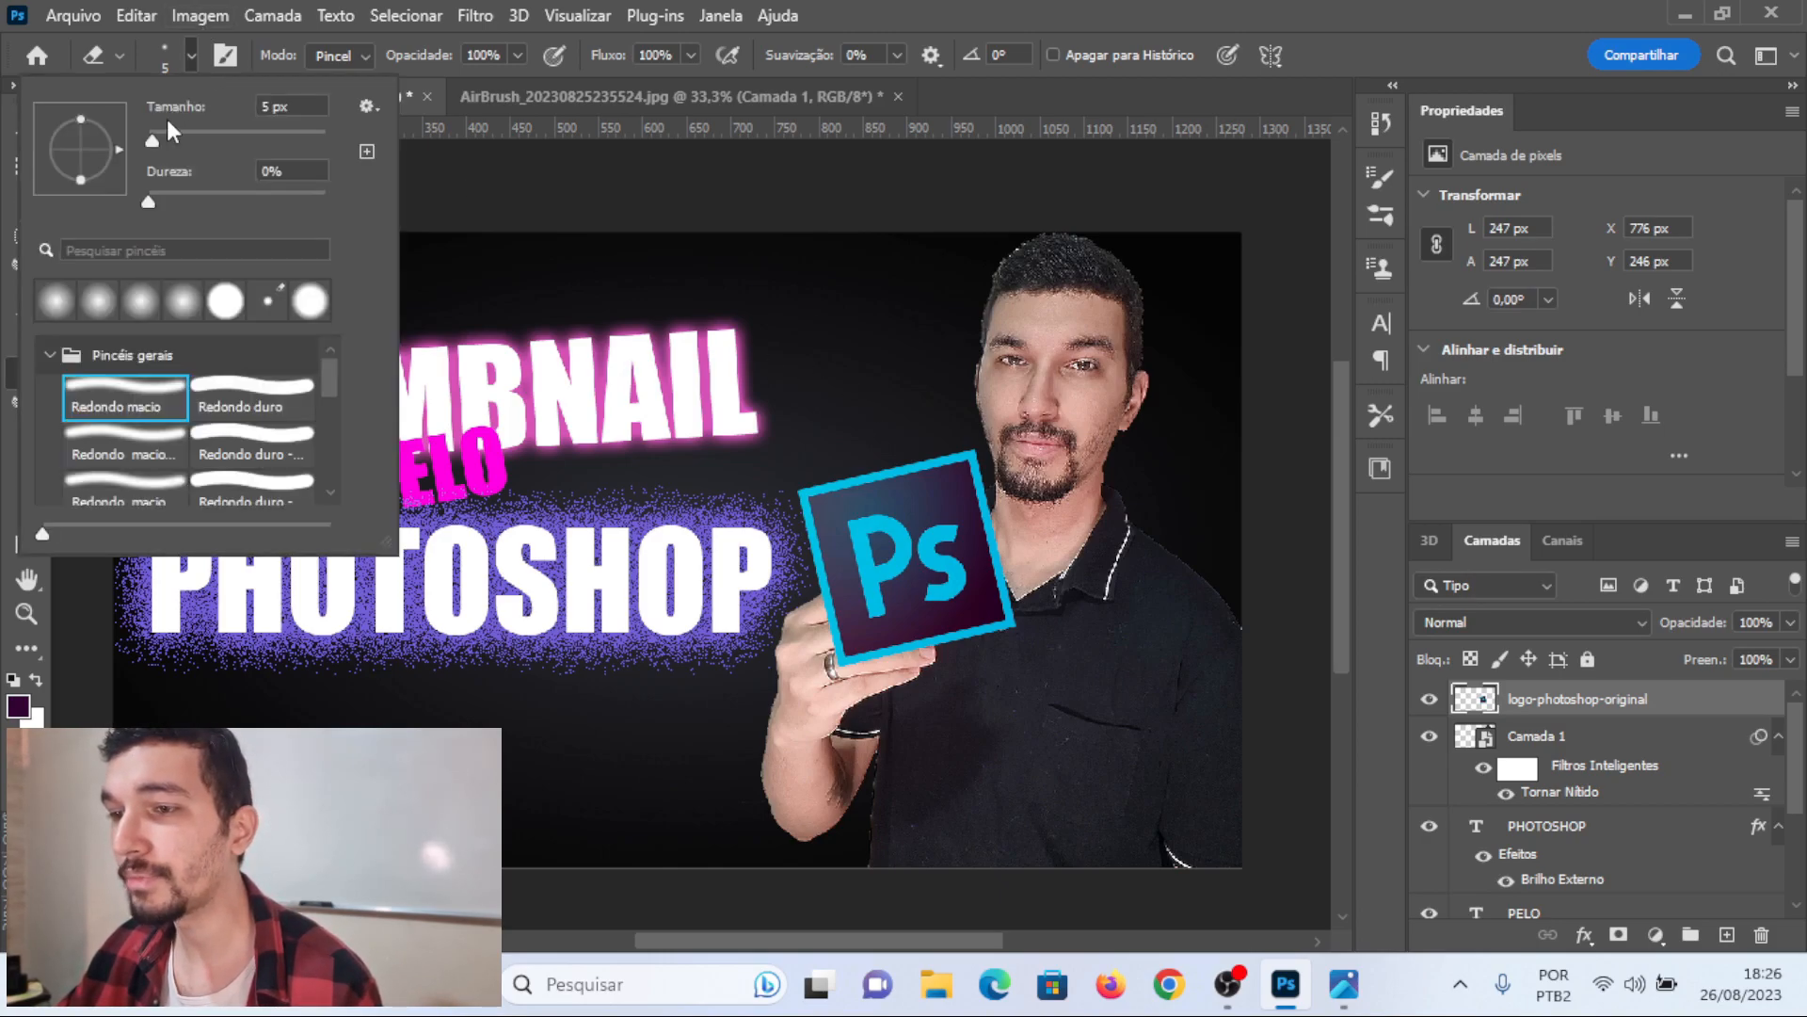
left_click_drag(156, 144, 167, 159)
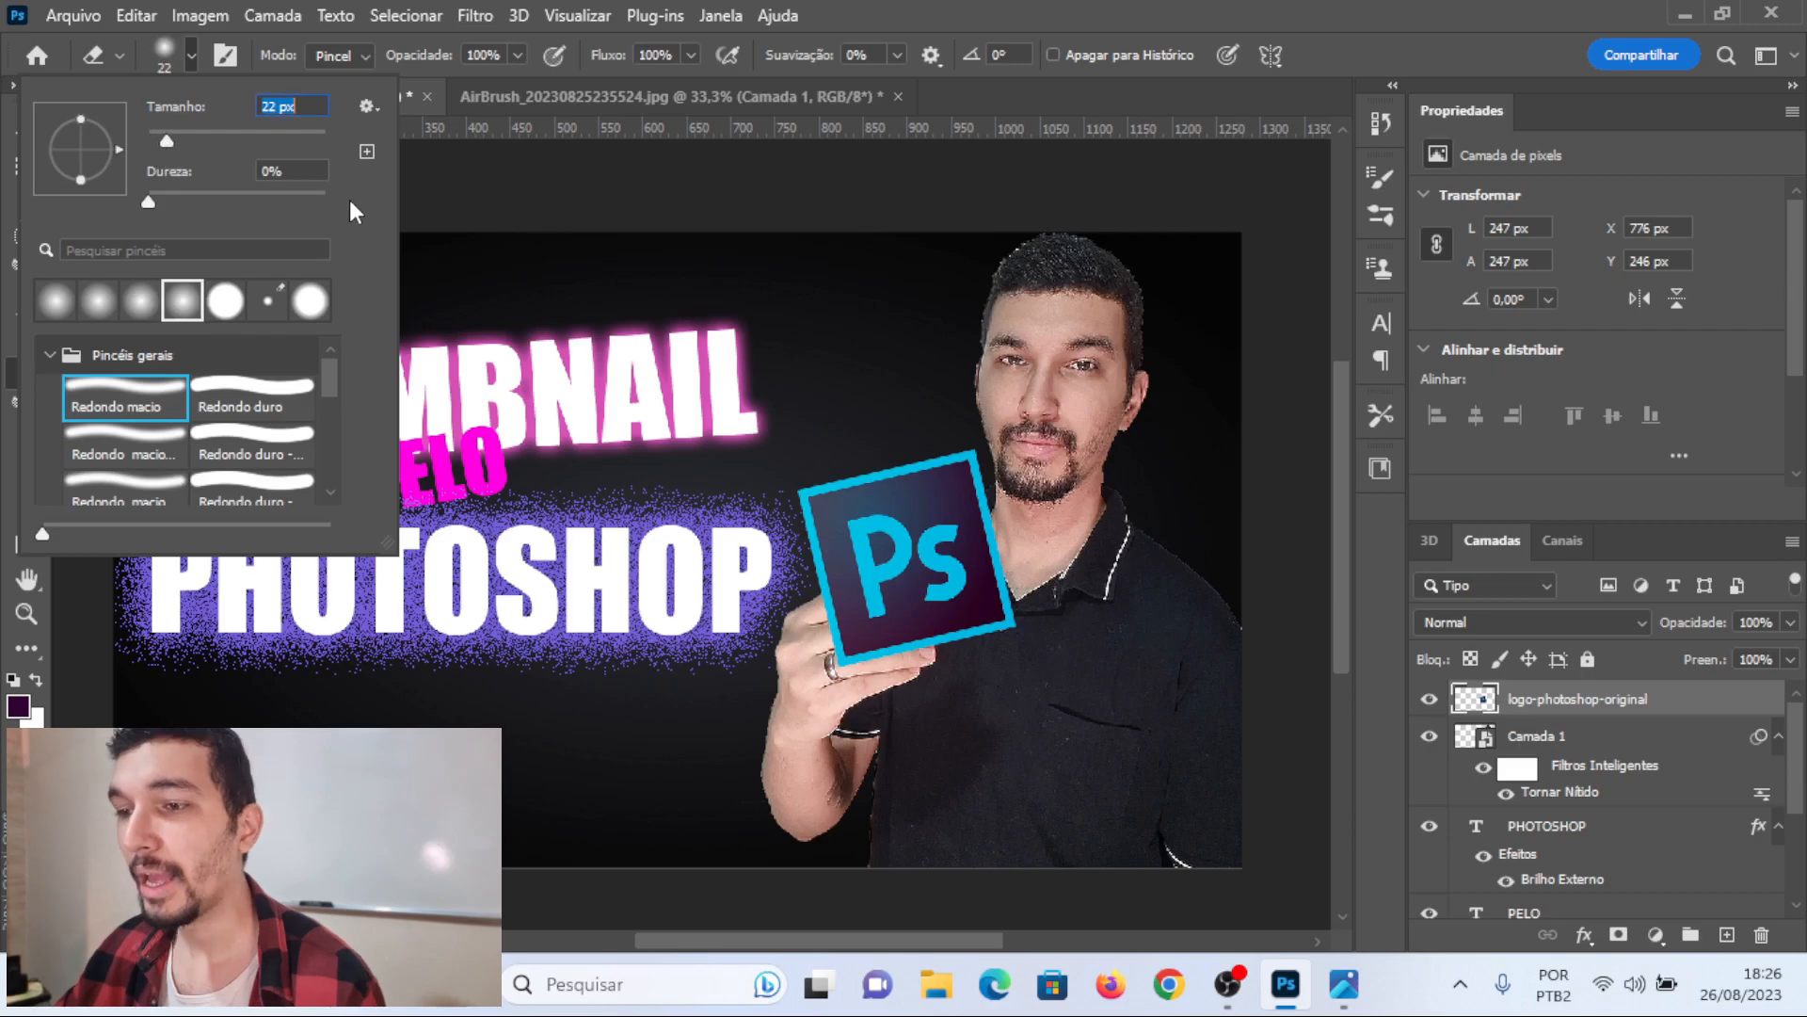
left_click(185, 309)
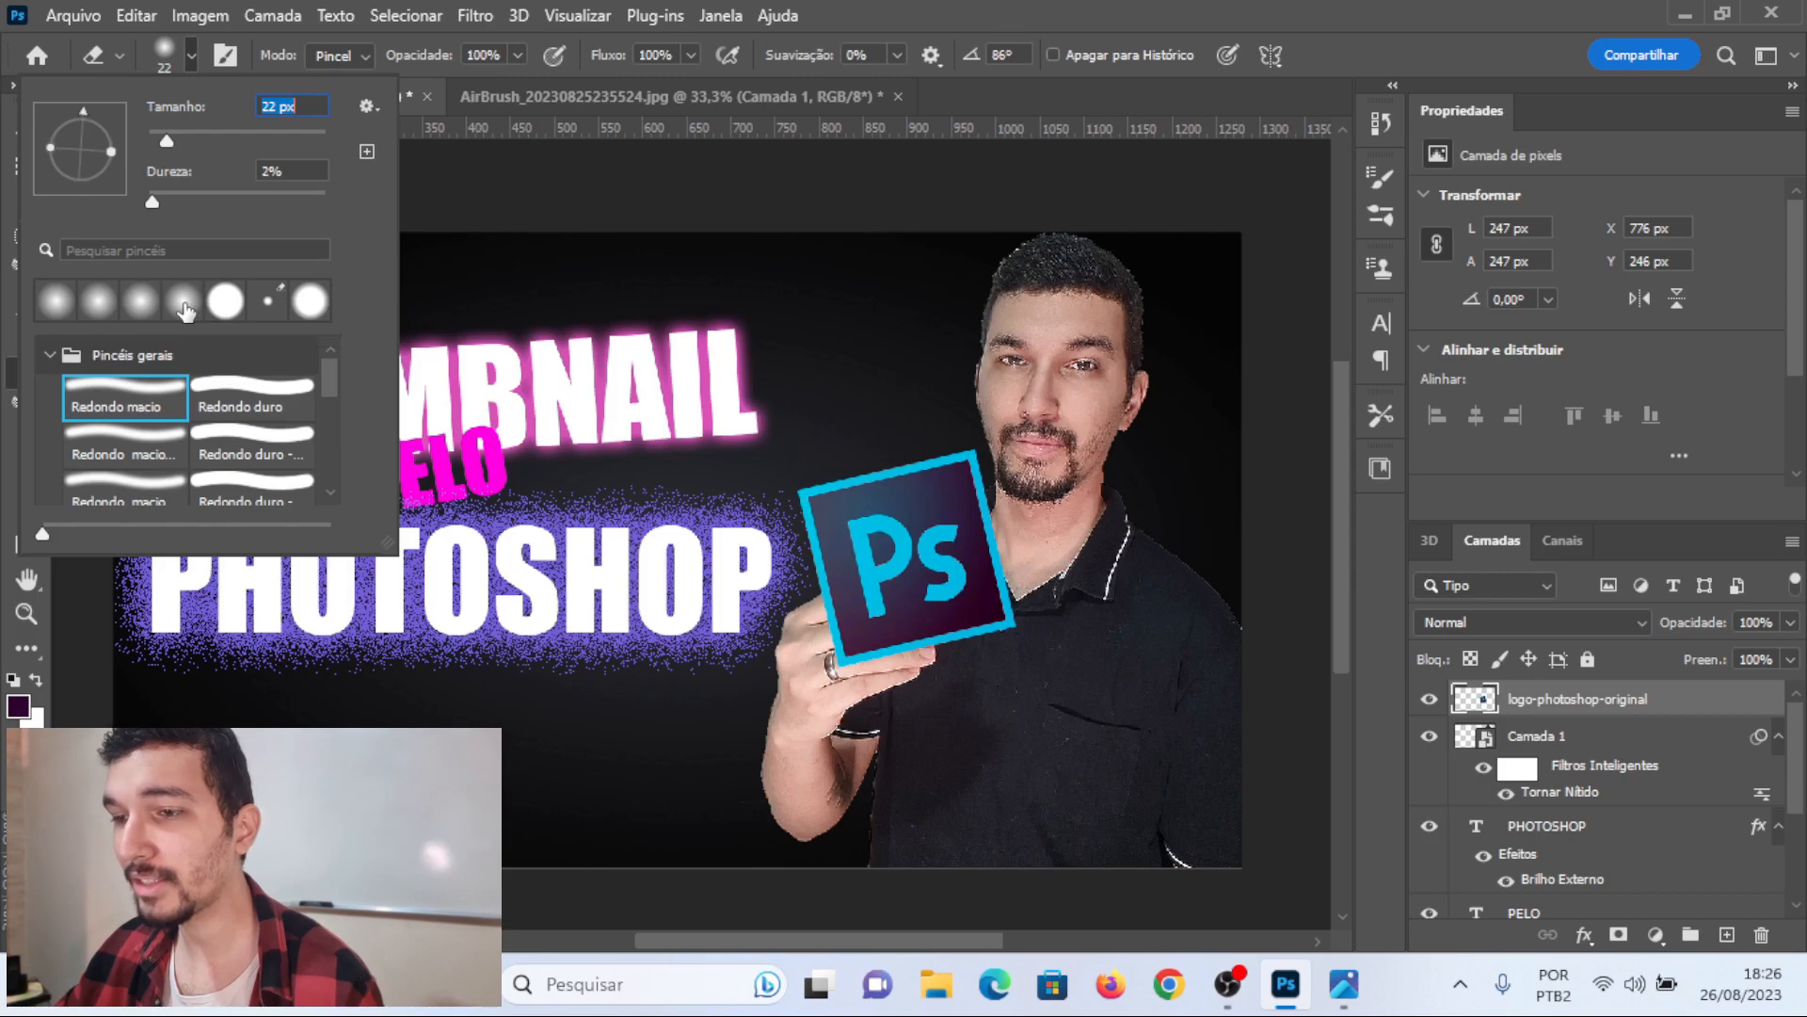
left_click(552, 177)
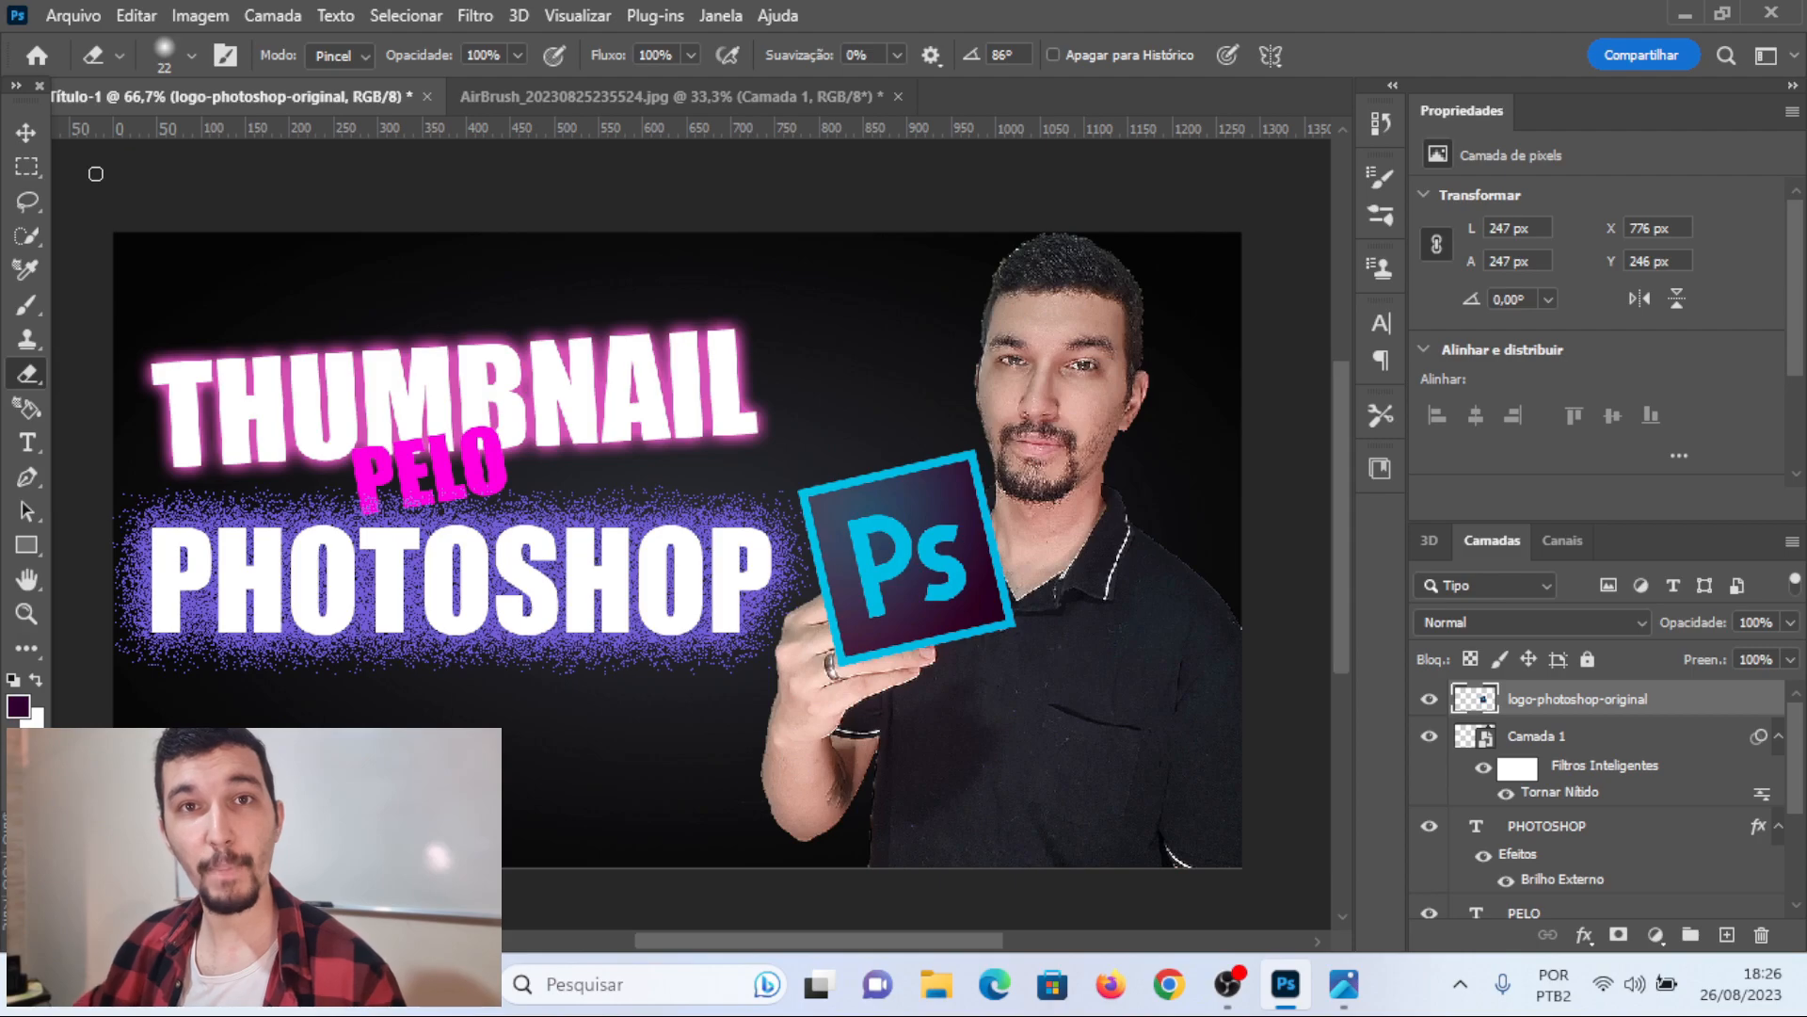
- Lower the logo layer's opacity to 38% to expose the fingers behind it
left_click(35, 139)
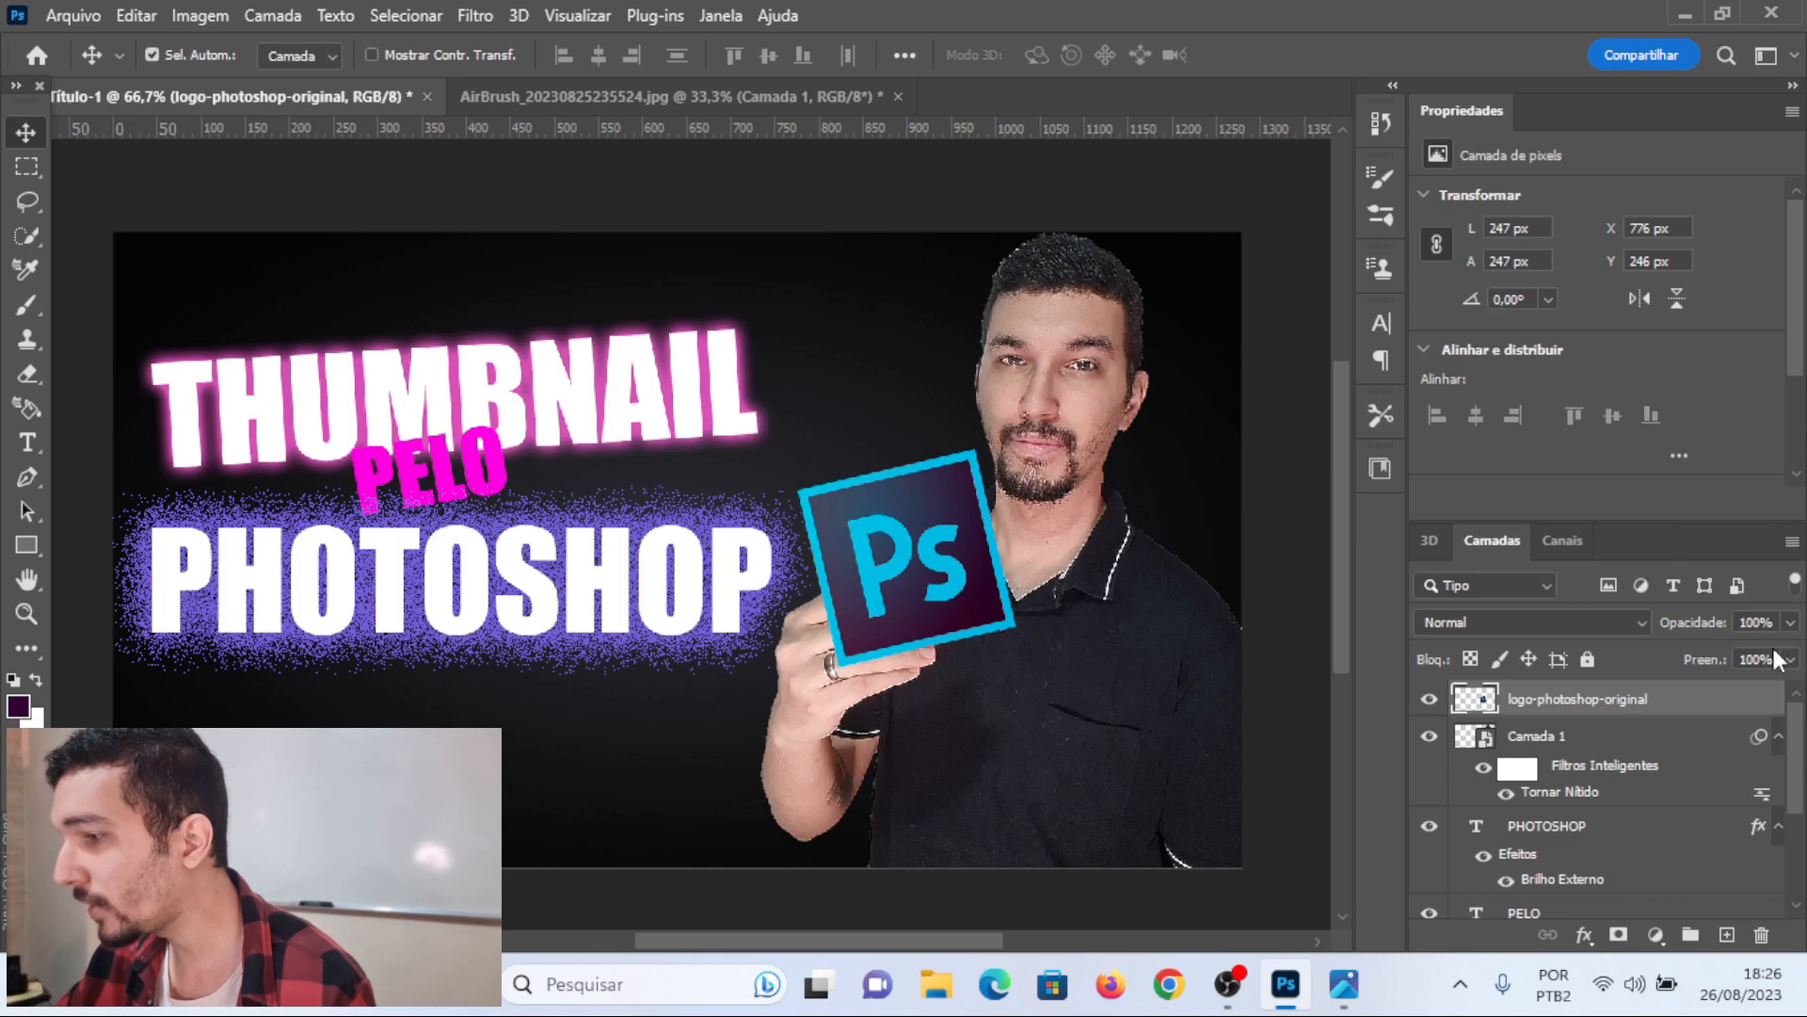
left_click(1791, 623)
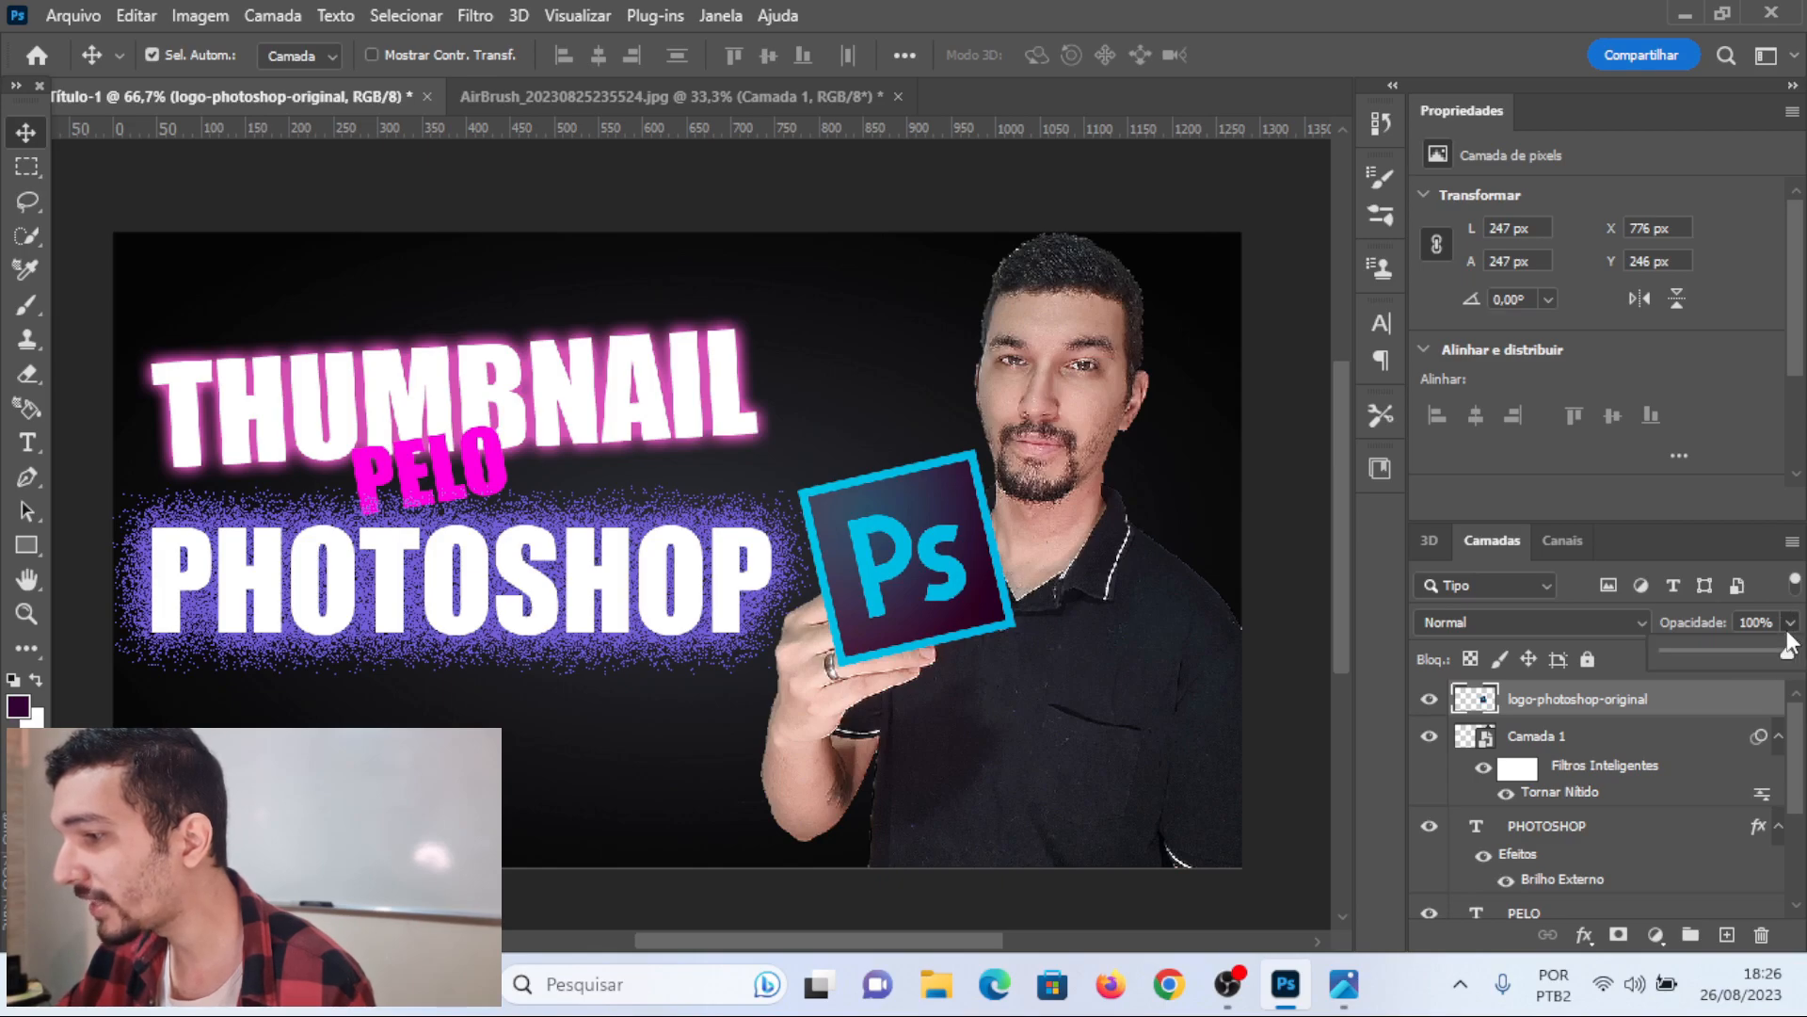
left_click_drag(1787, 655, 1711, 653)
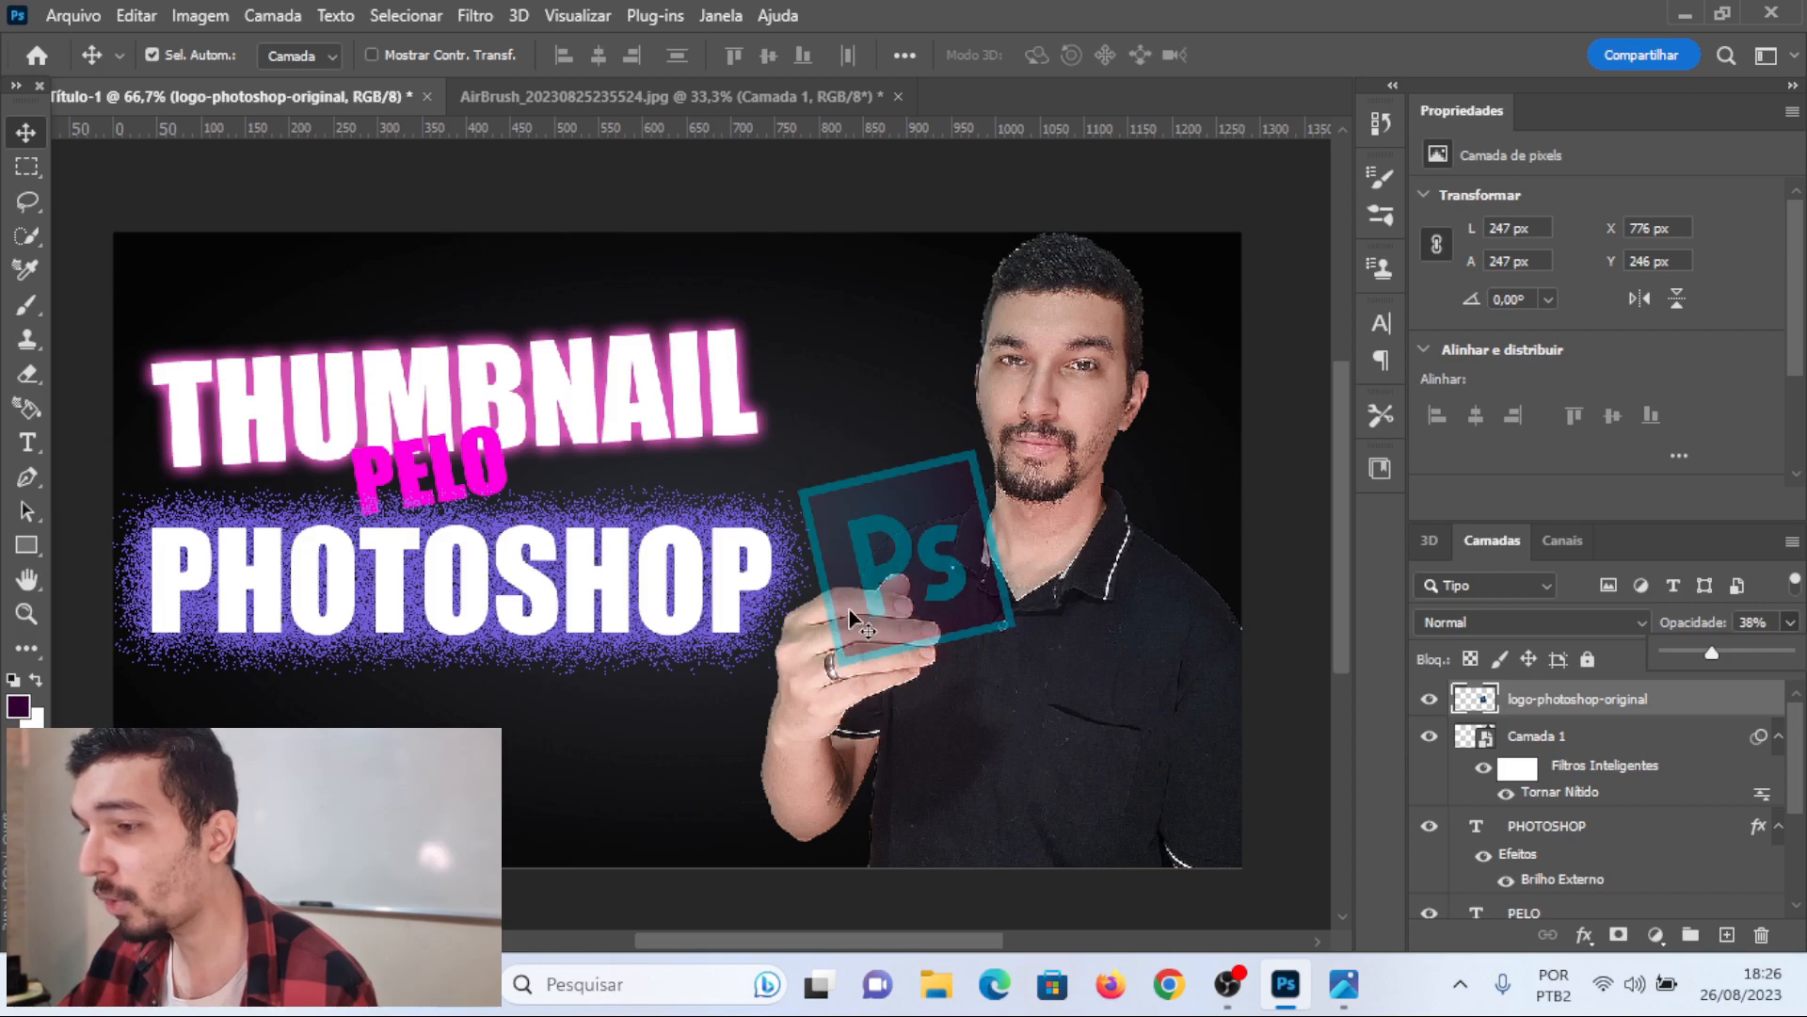
- Erase the parts of the logo that cover the man's fingers so the hand appears to hold it
left_click(27, 374)
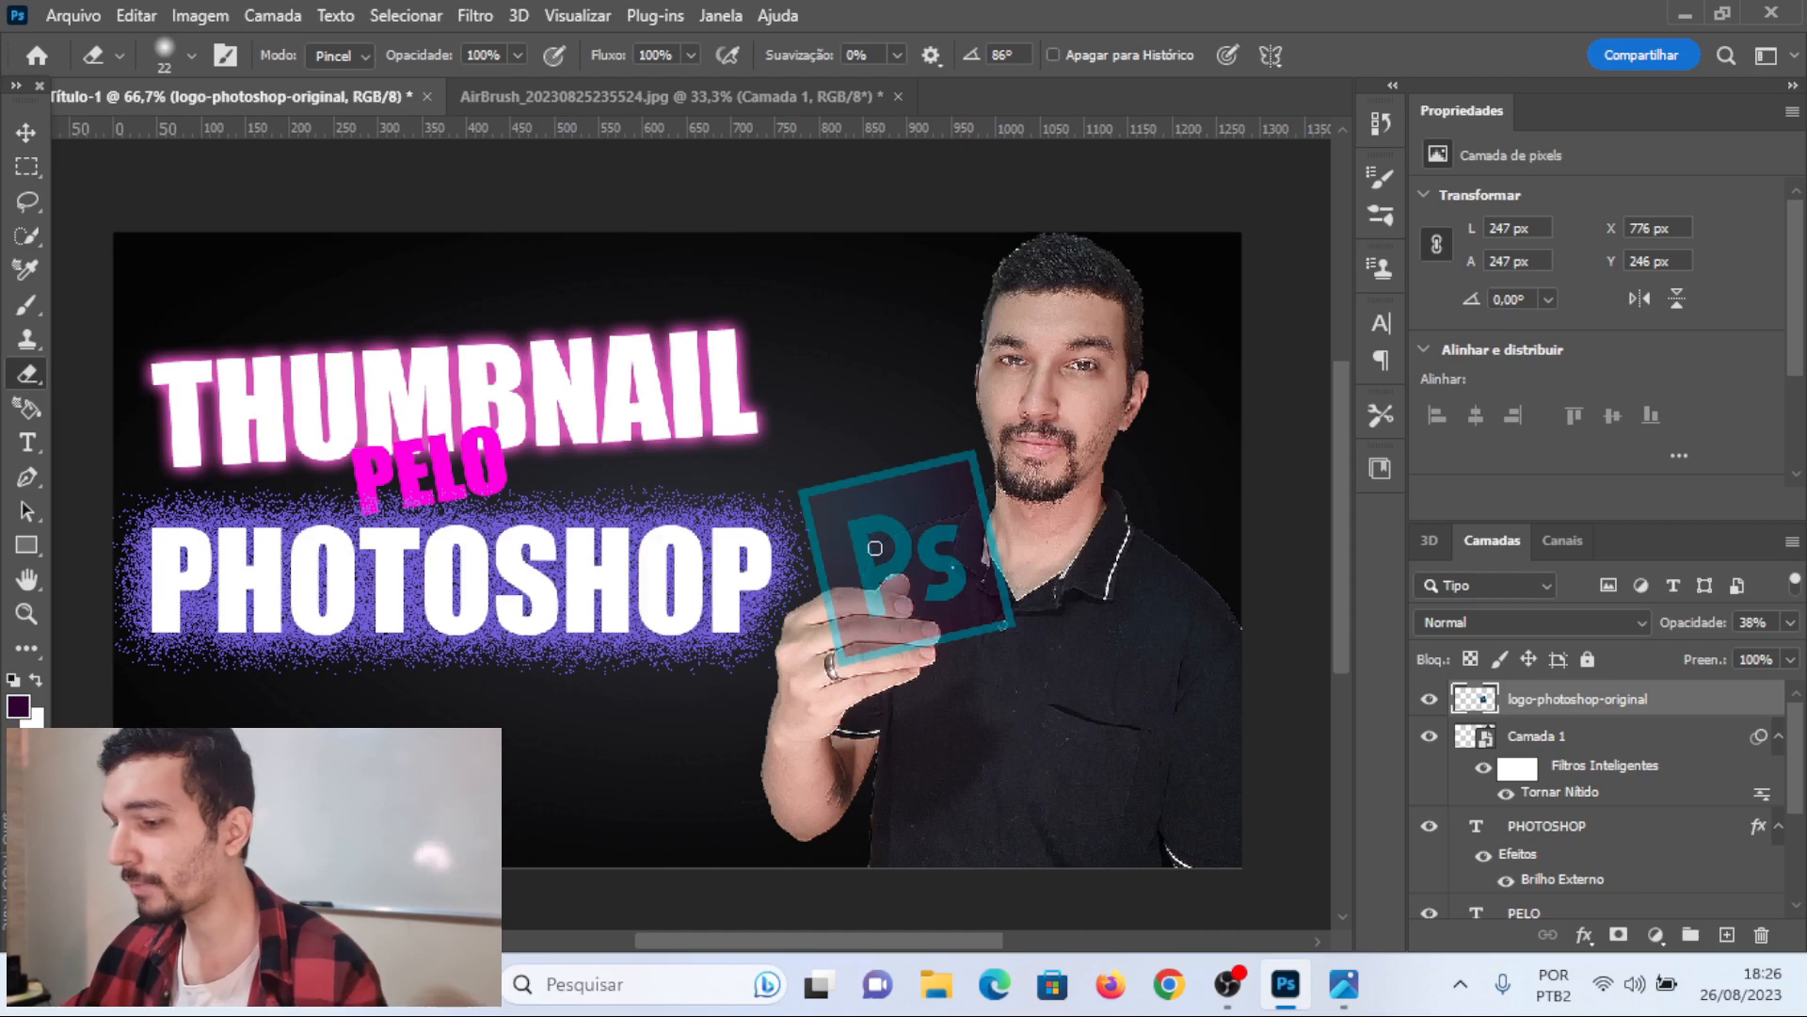
key("ctrl+plus")
key("ctrl+plus")
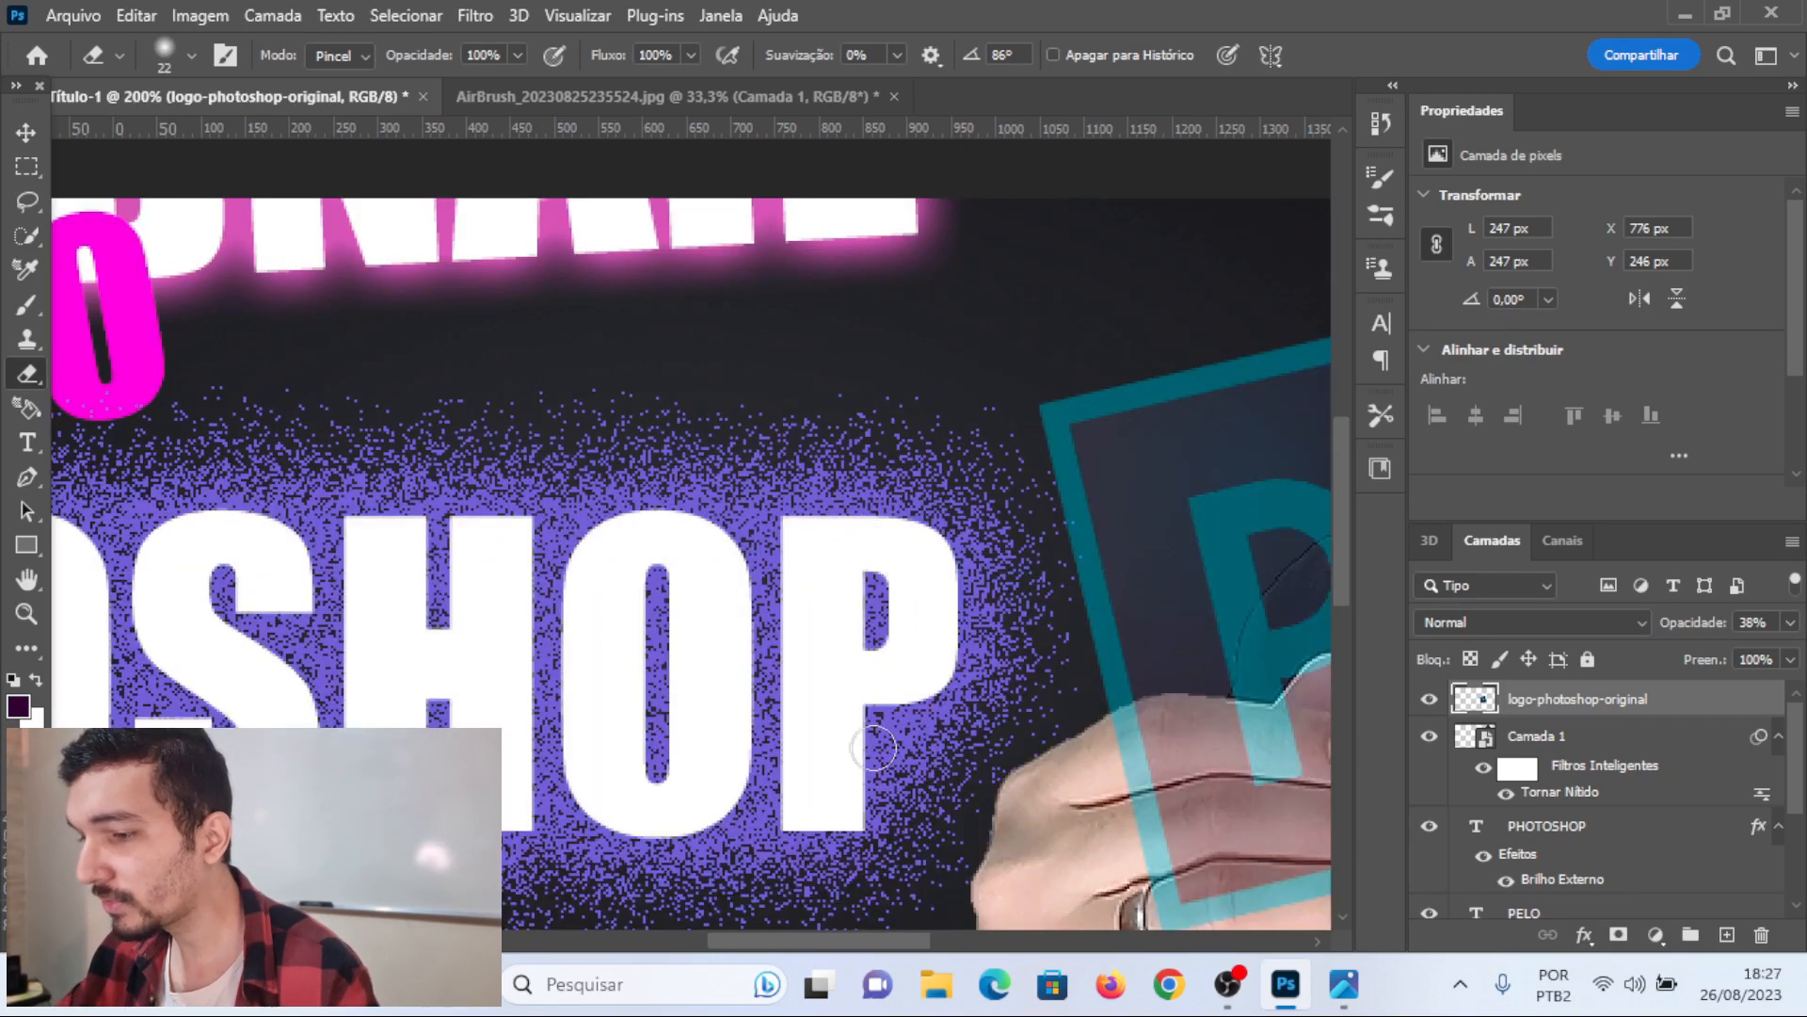
left_click_drag(864, 948, 905, 958)
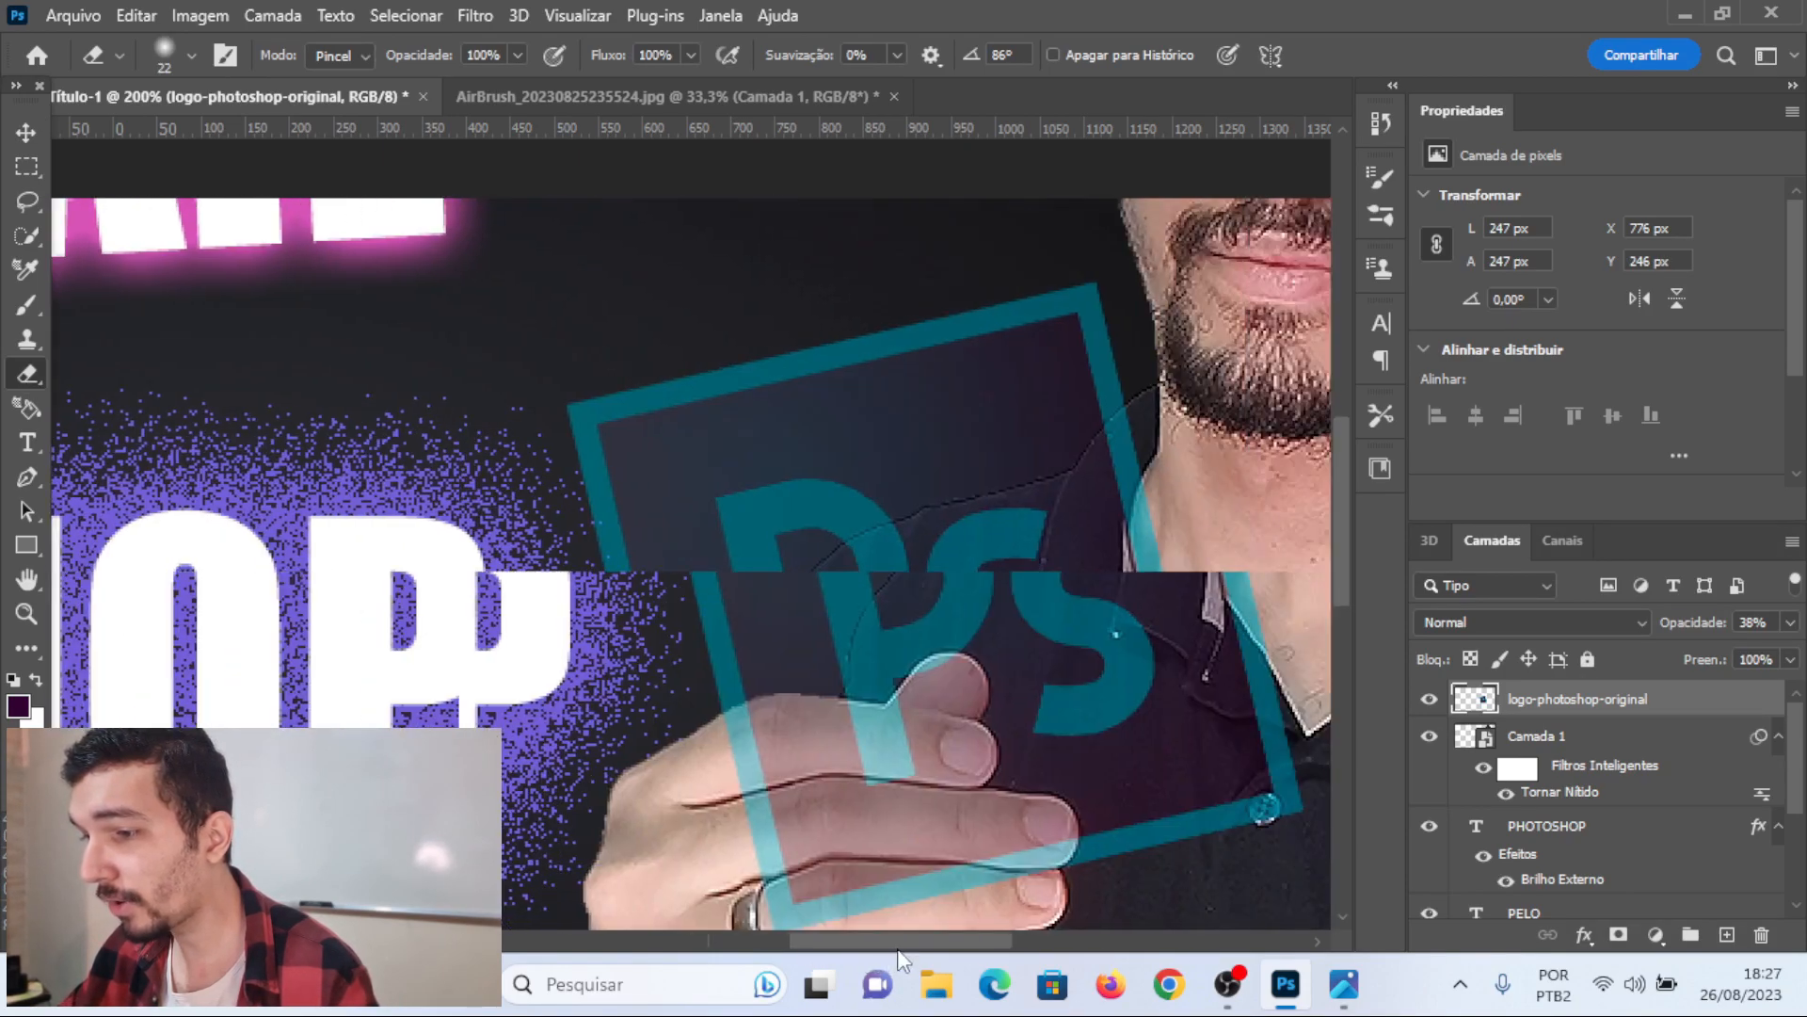
scroll(642, 673, "down", 3)
left_click_drag(621, 680, 838, 674)
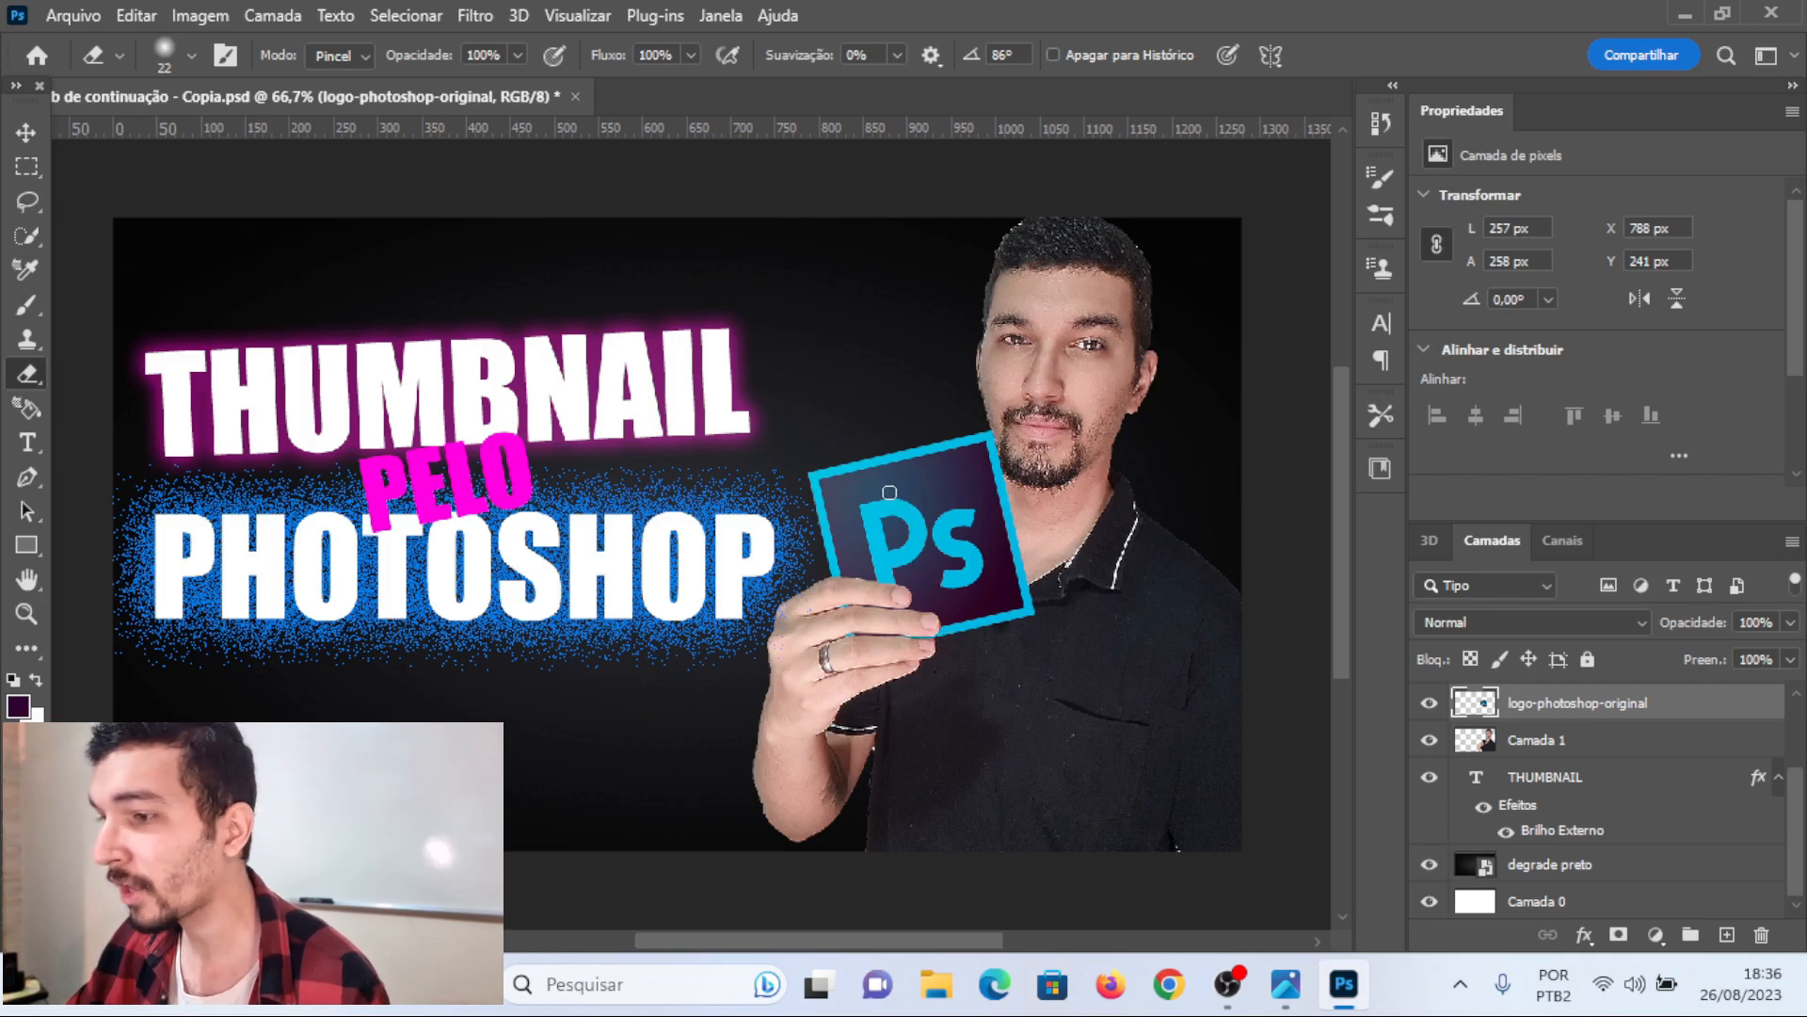
- Try an eraser stroke on the logo layer and another on the man's layer, undo both, and reselect the logo layer
mouse_move(886, 489)
left_mouse_down()
mouse_move(944, 545)
mouse_move(904, 503)
left_mouse_up()
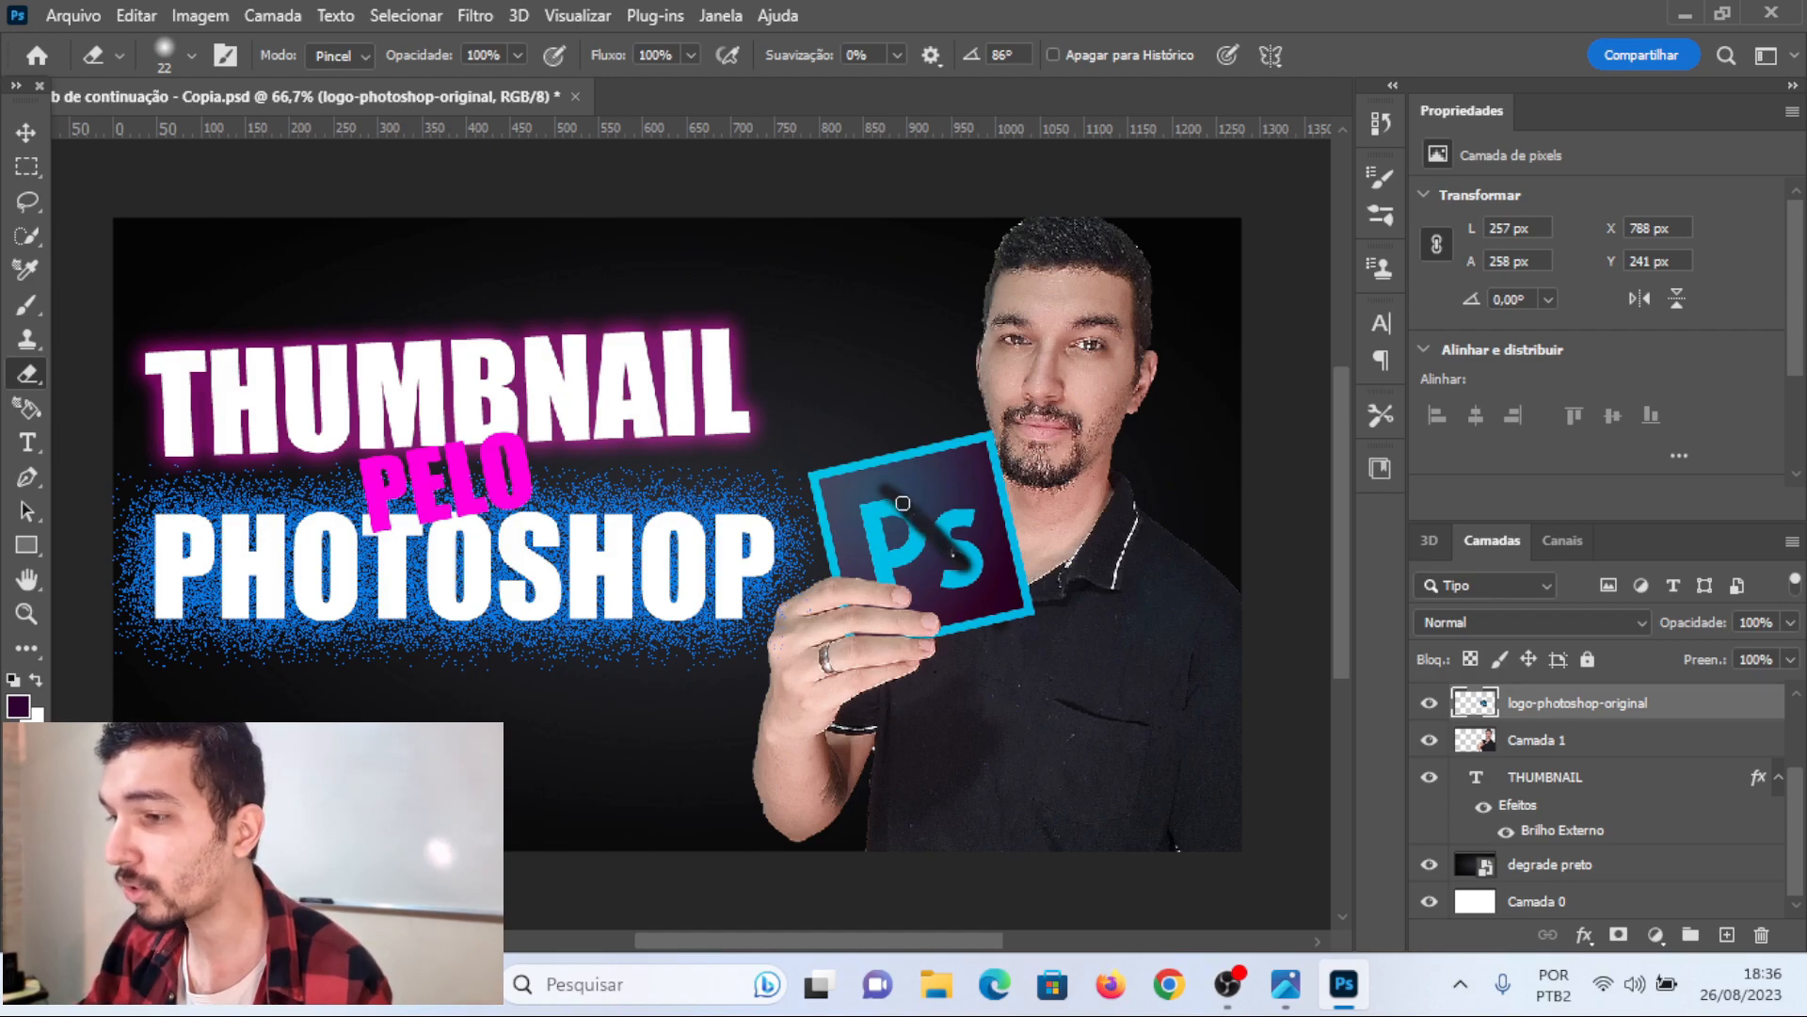
key("ctrl+z")
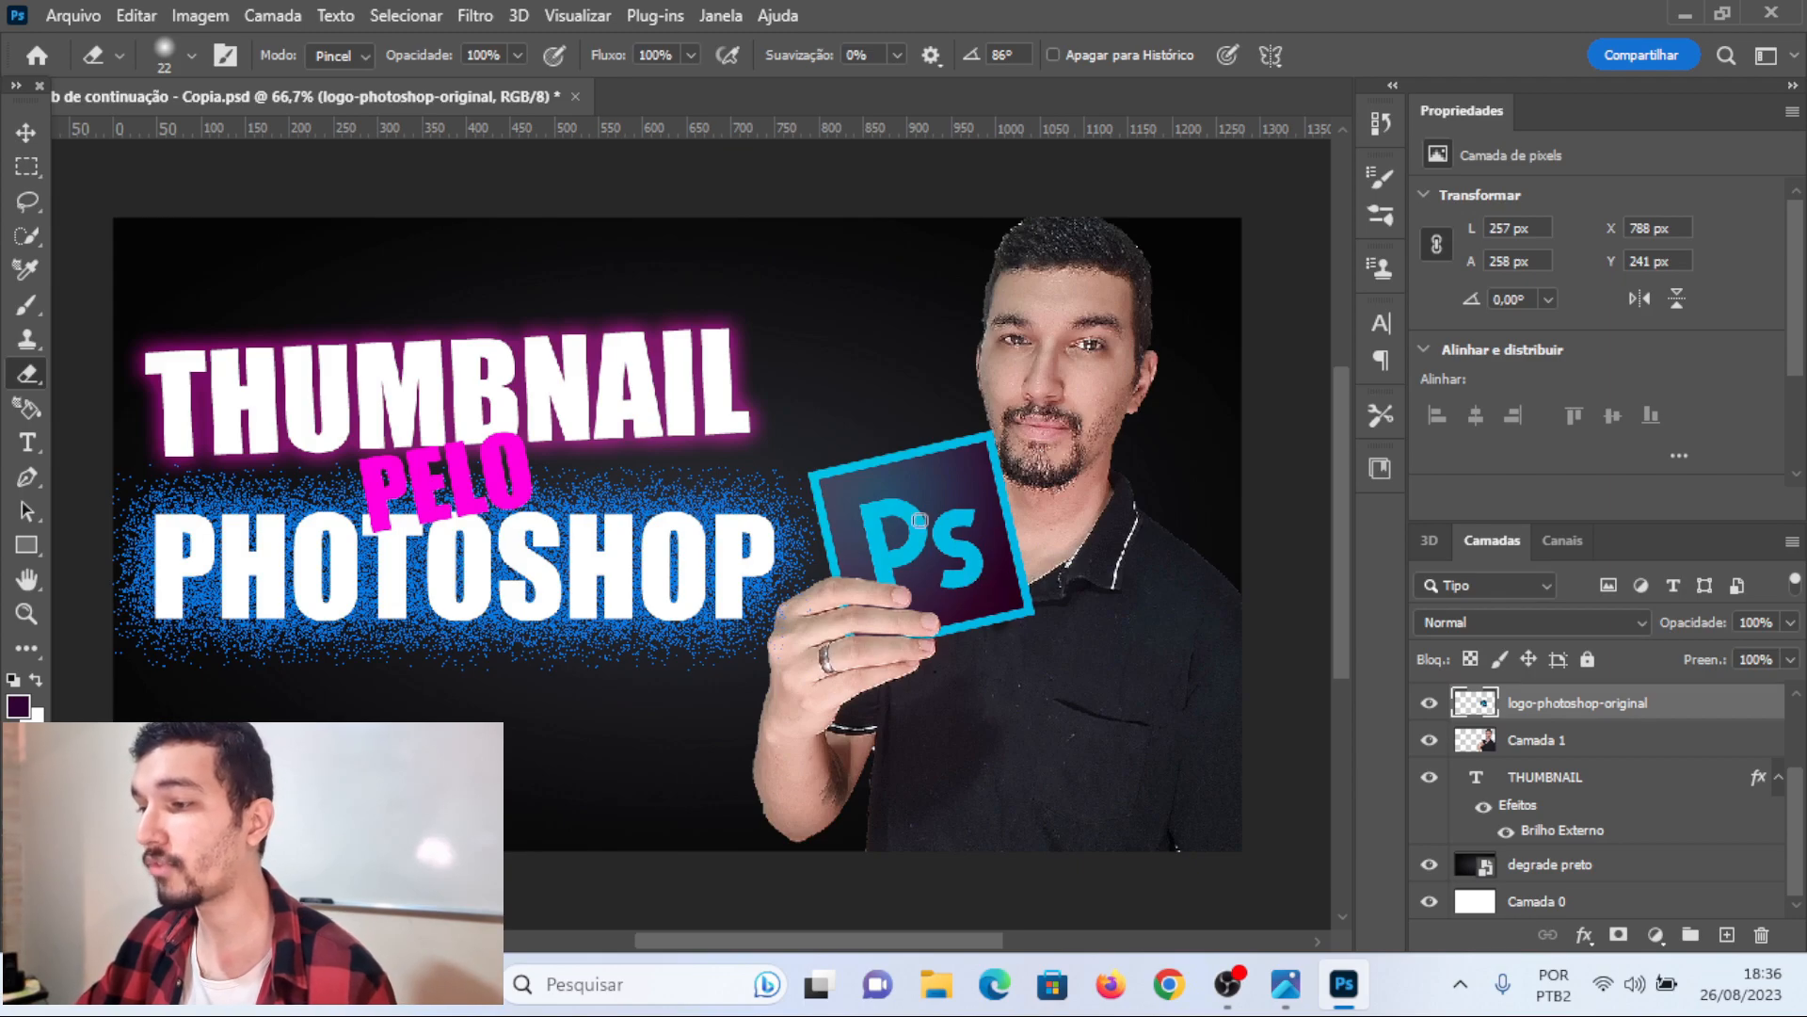
left_click(1538, 748)
left_click_drag(1073, 733, 1181, 621)
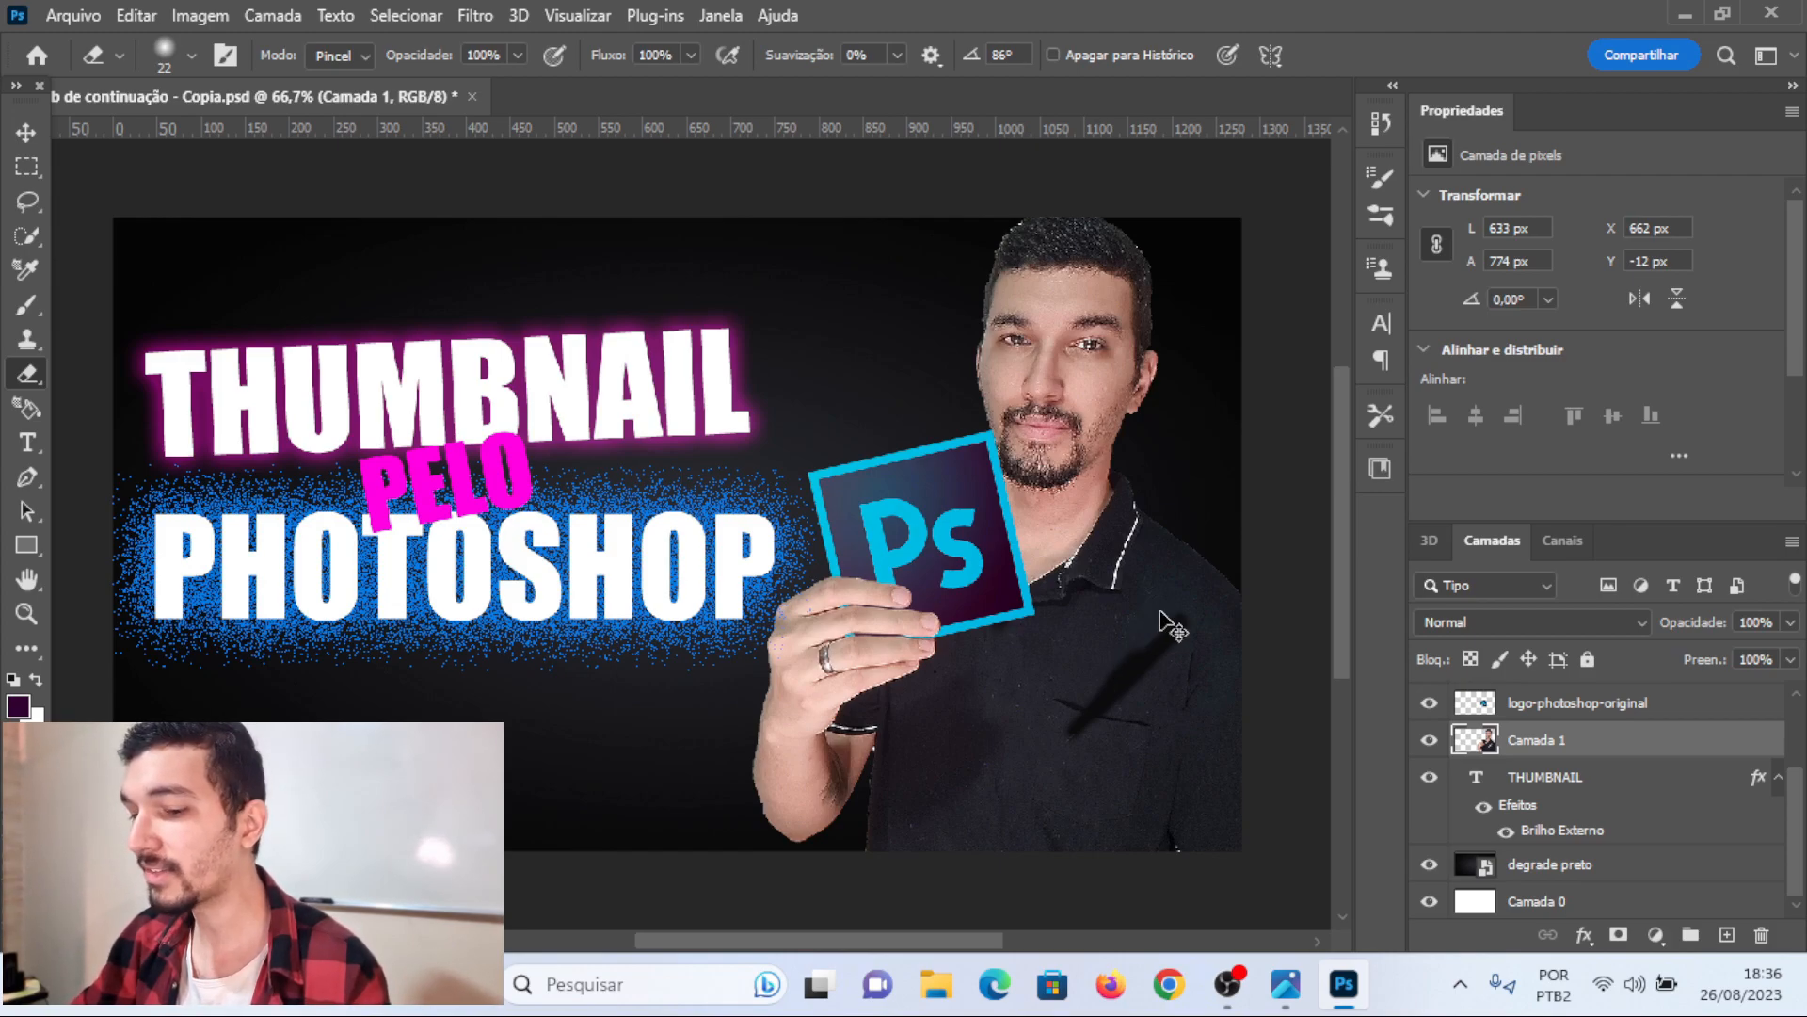
key("ctrl+z")
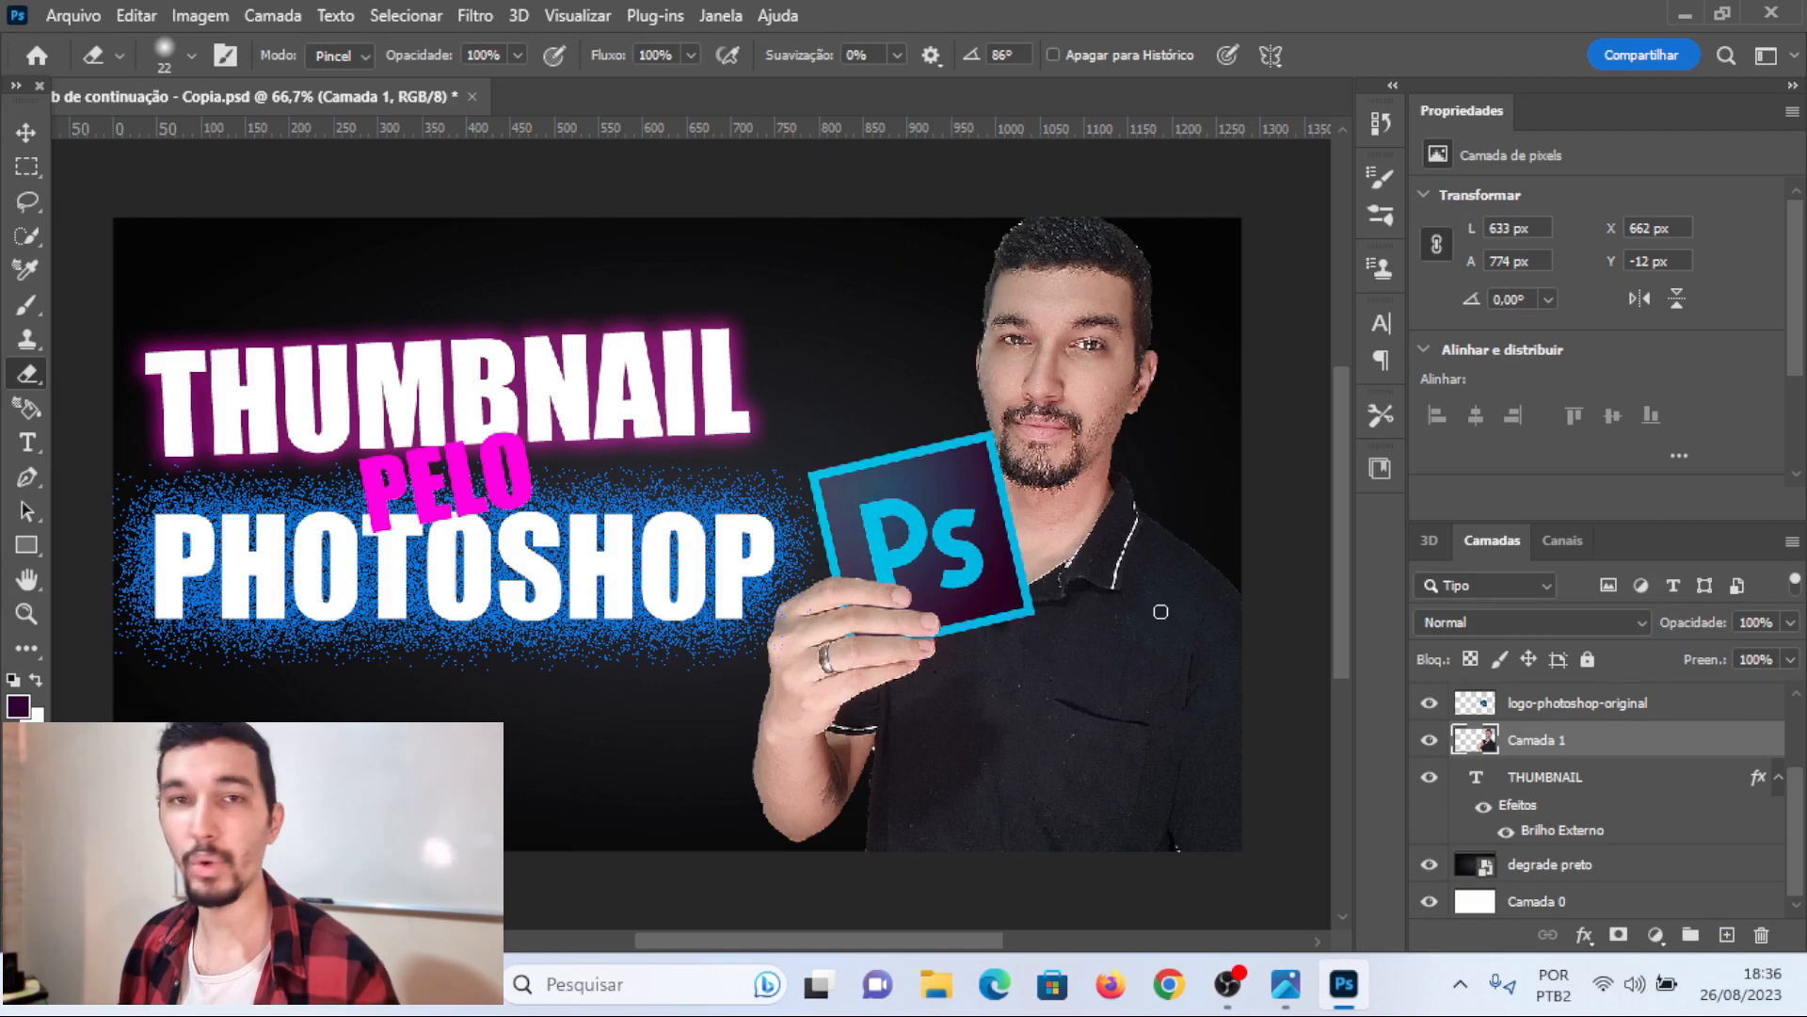
left_click(1567, 710)
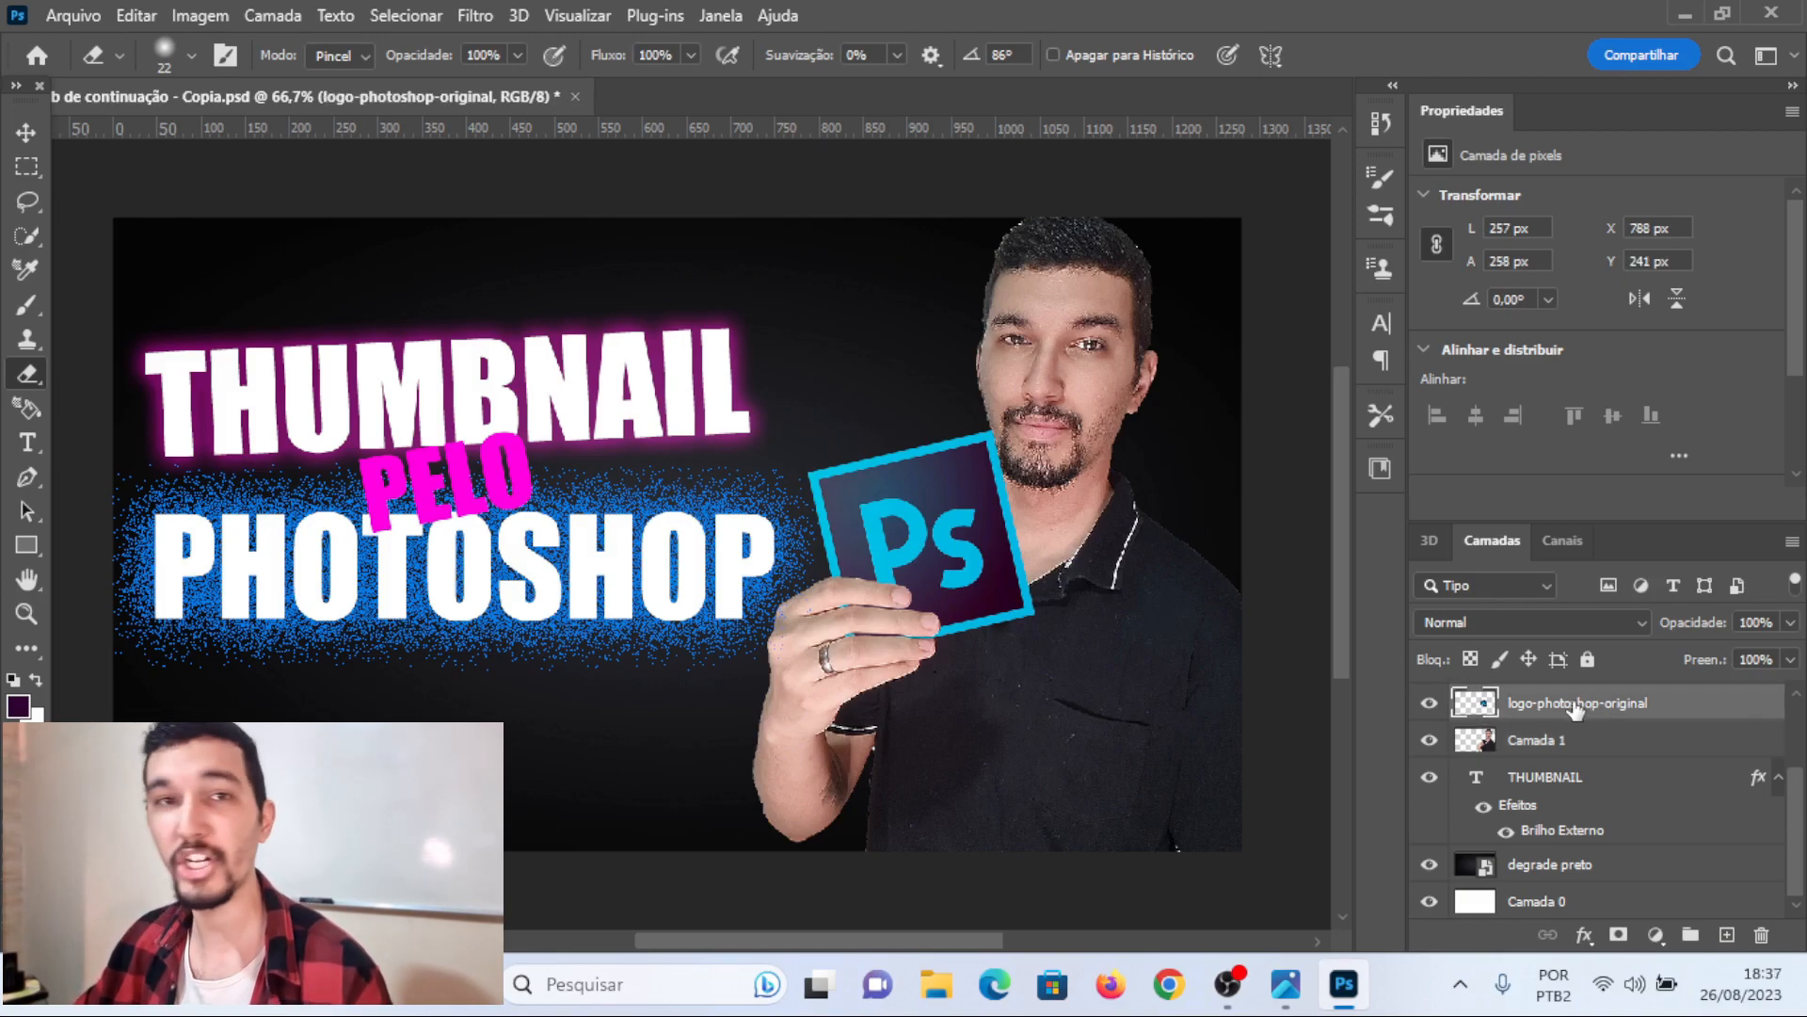
key("v")
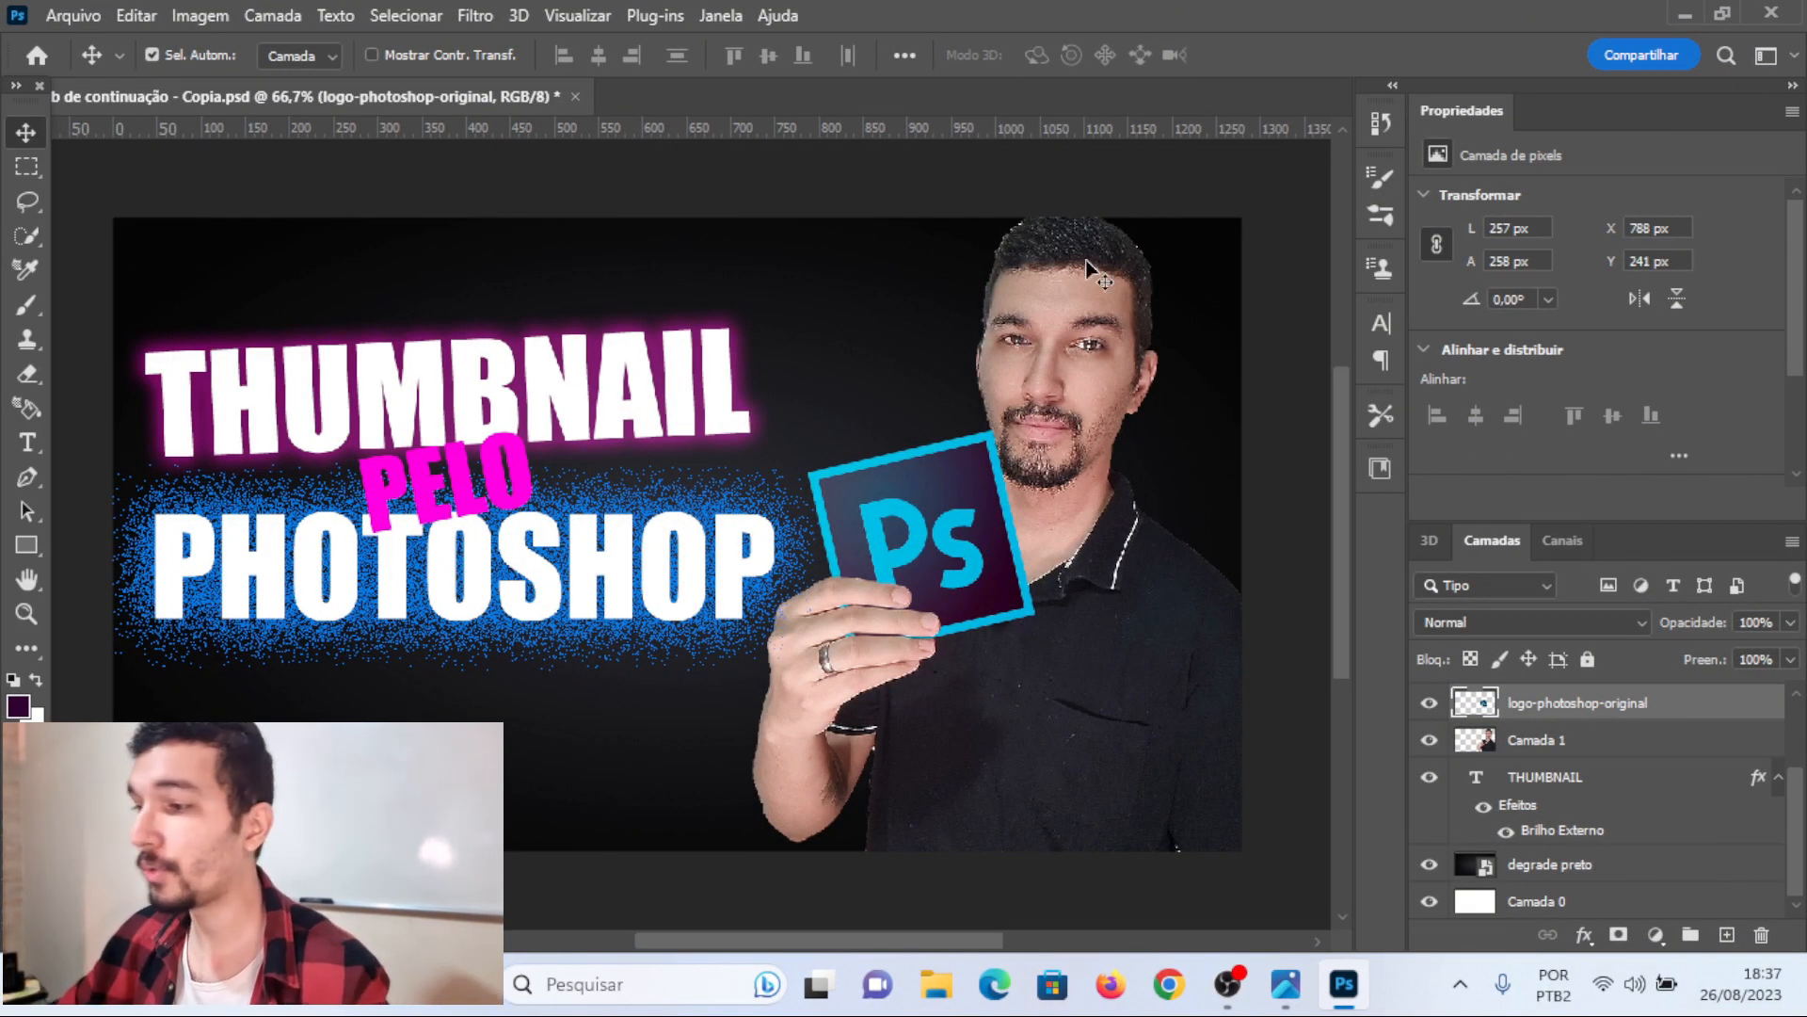
- Add a blue outer glow (Brilho Externo) to the man's layer and set its blend mode to Clarear
left_click(1534, 740)
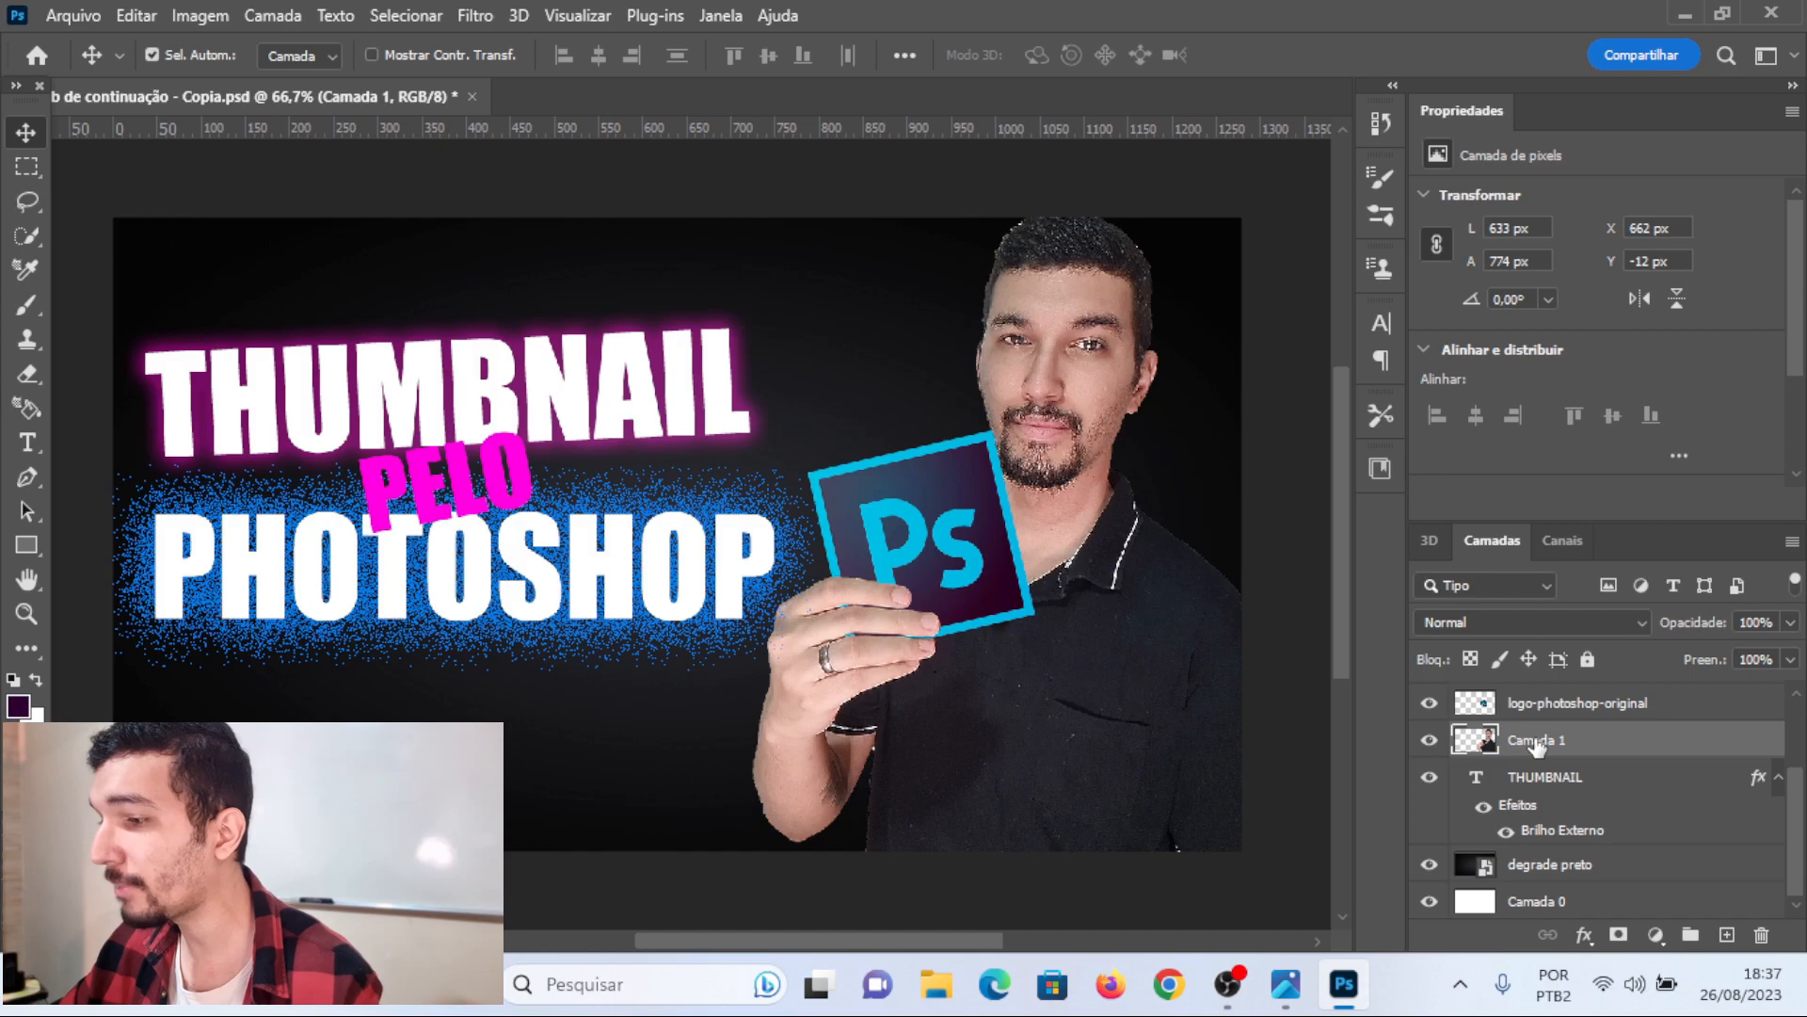
right_click(1534, 738)
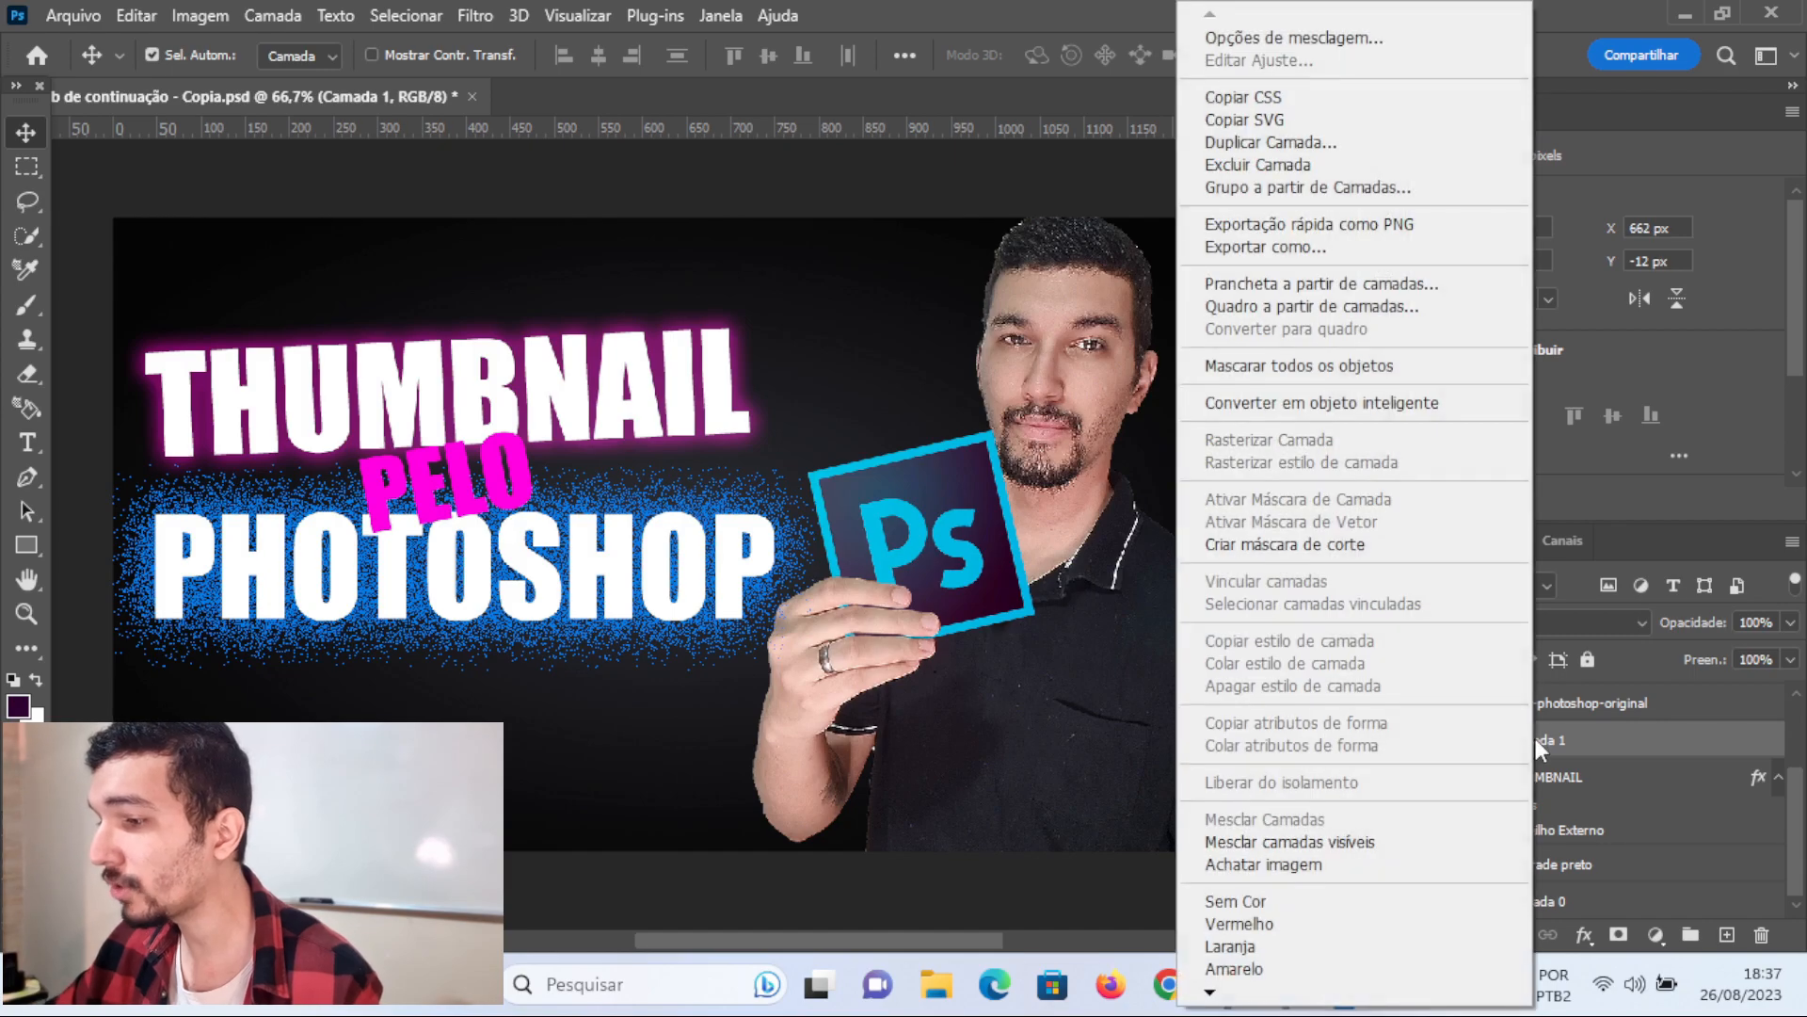
left_click(1263, 38)
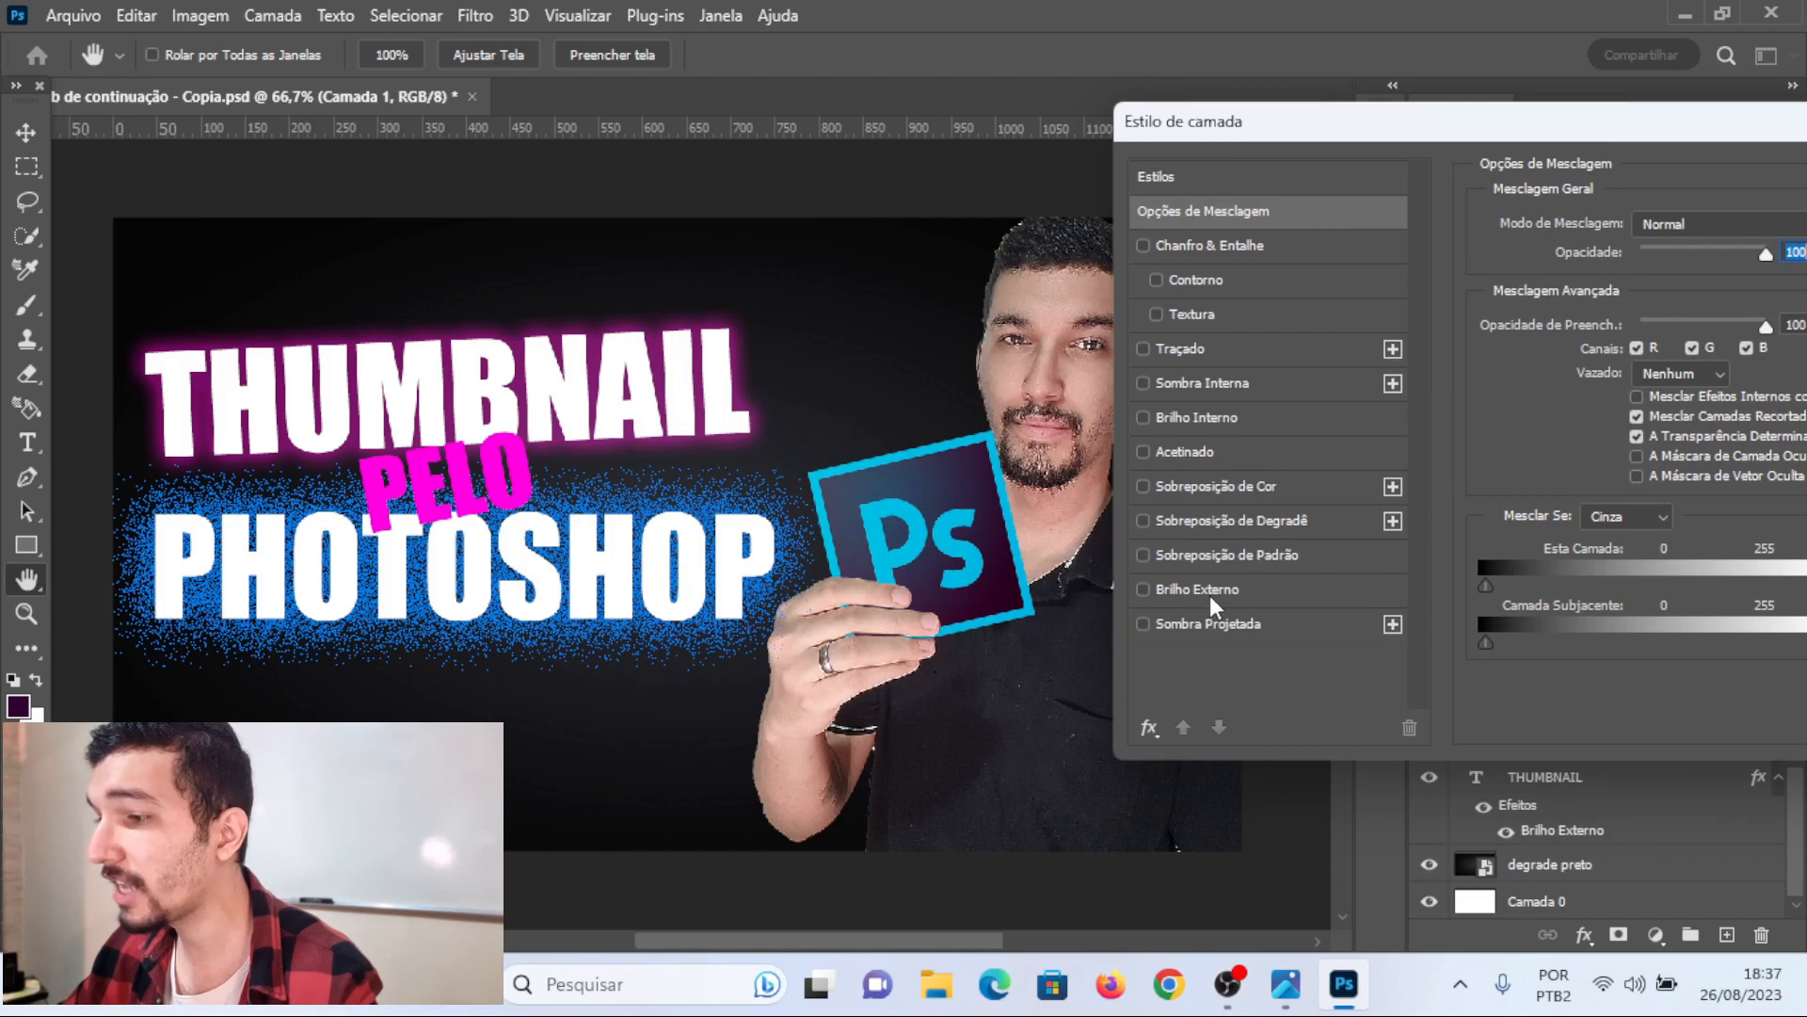
left_click(1211, 595)
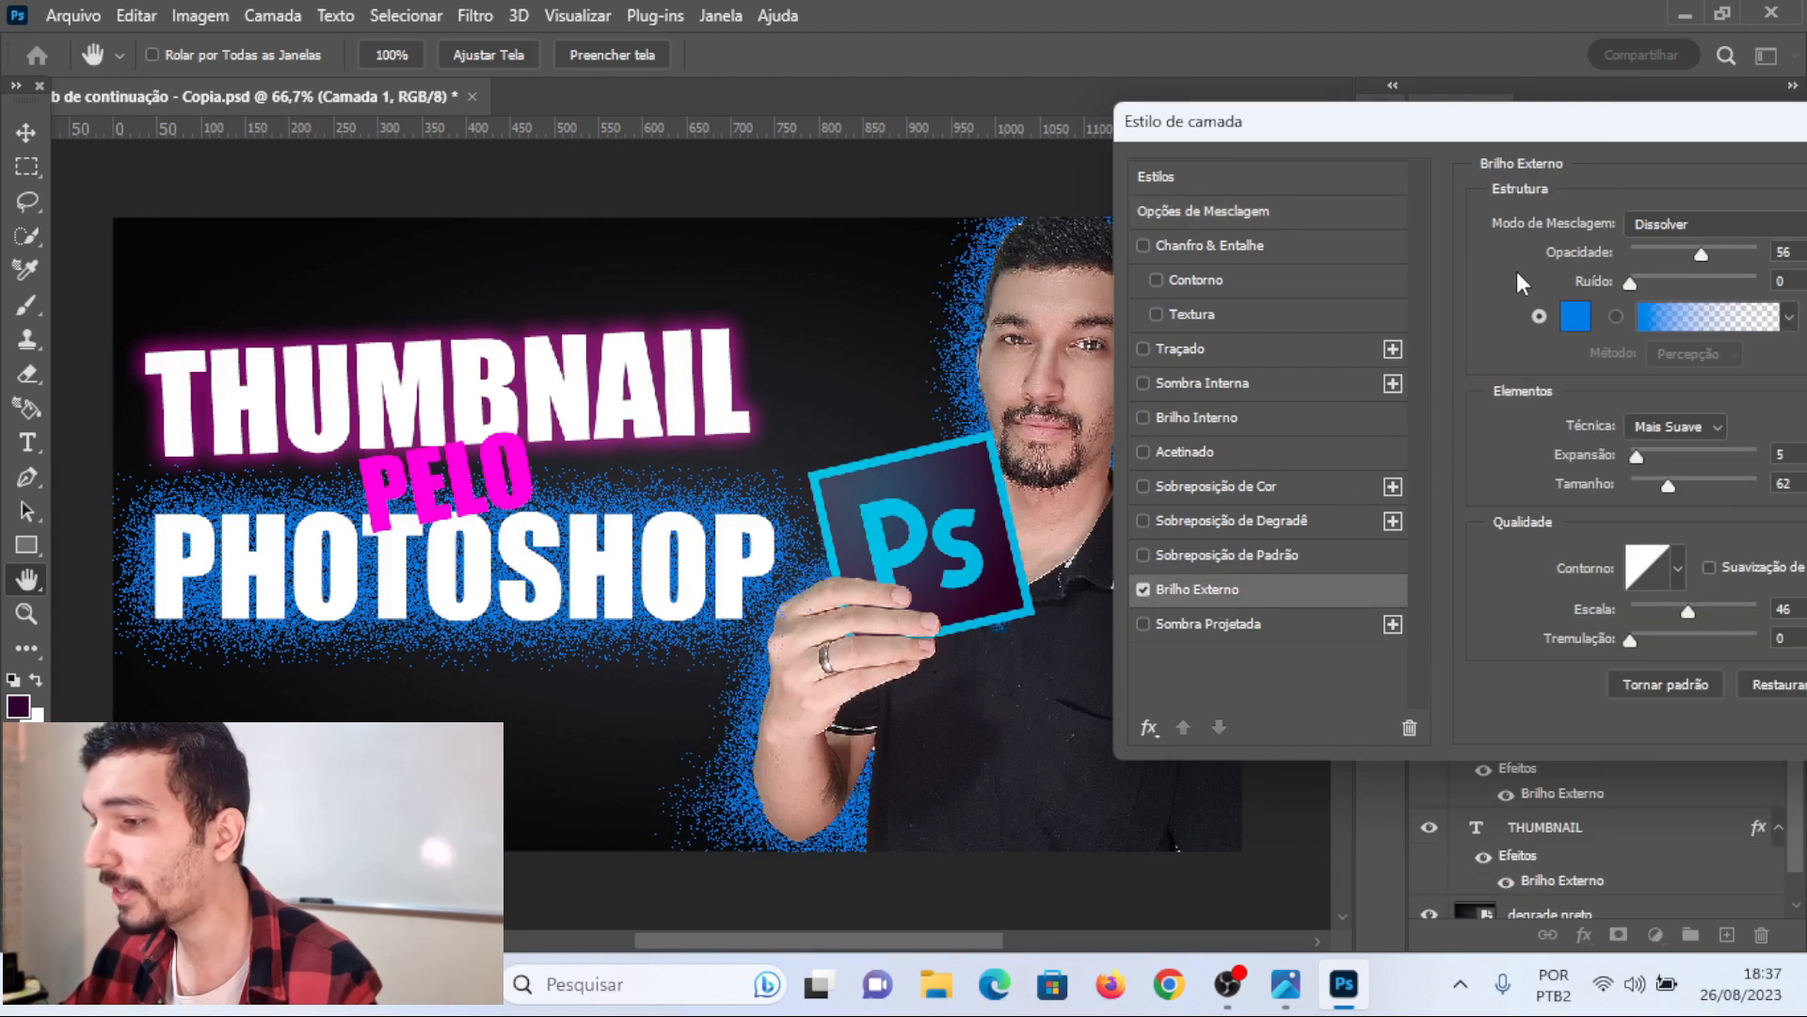
left_click_drag(1576, 140, 131, 93)
left_click(245, 177)
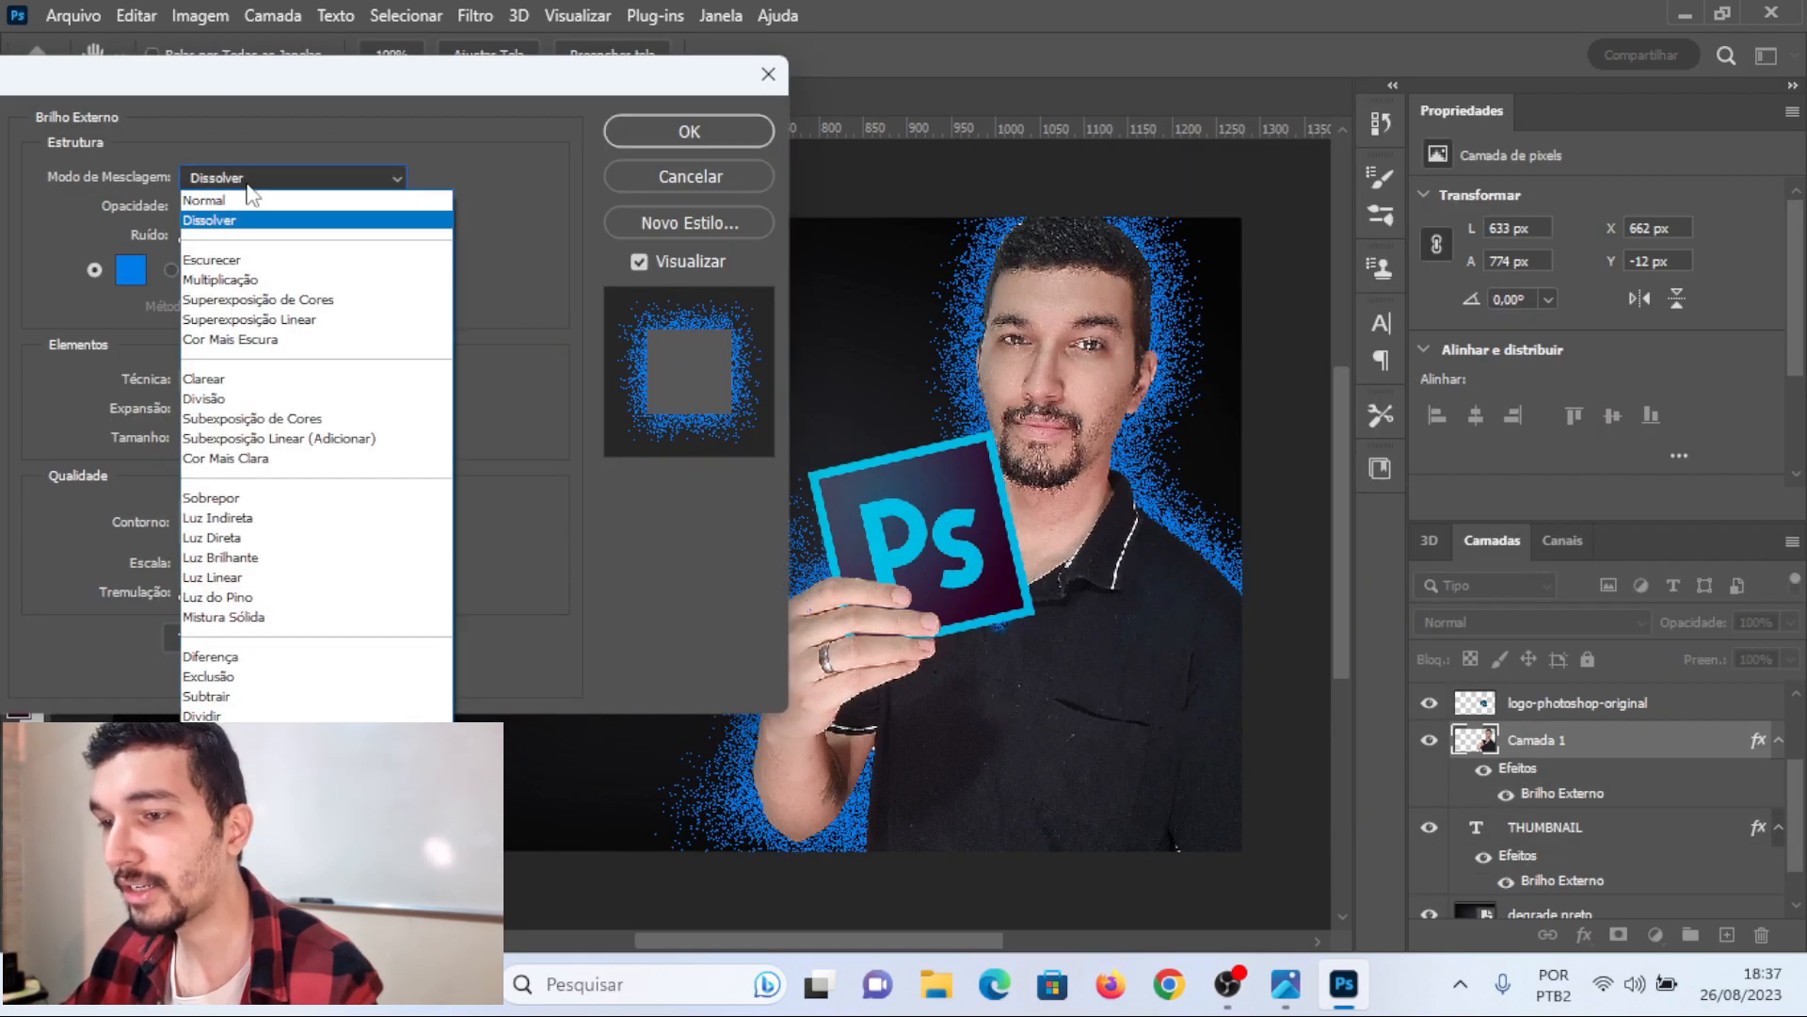
left_click(205, 379)
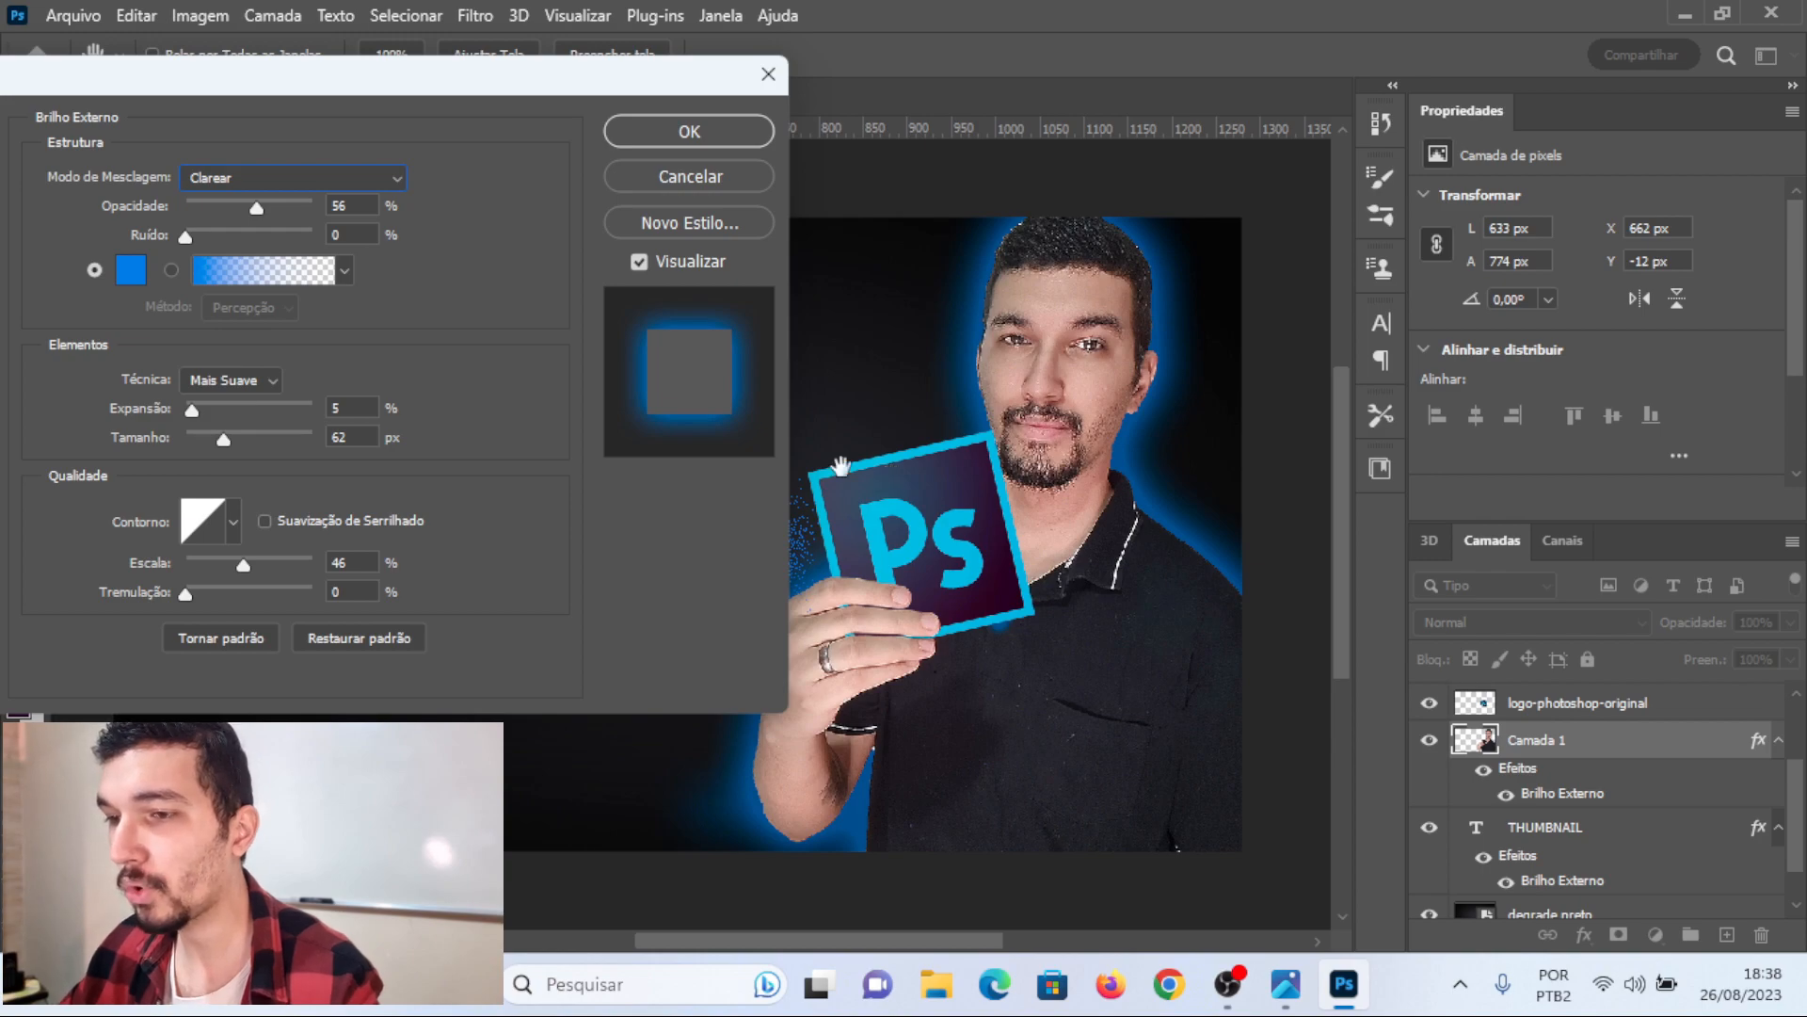
- Change the man's outer glow colour to the cyan 2dc2f2 sampled from the logo's border and apply the effect
left_click(128, 280)
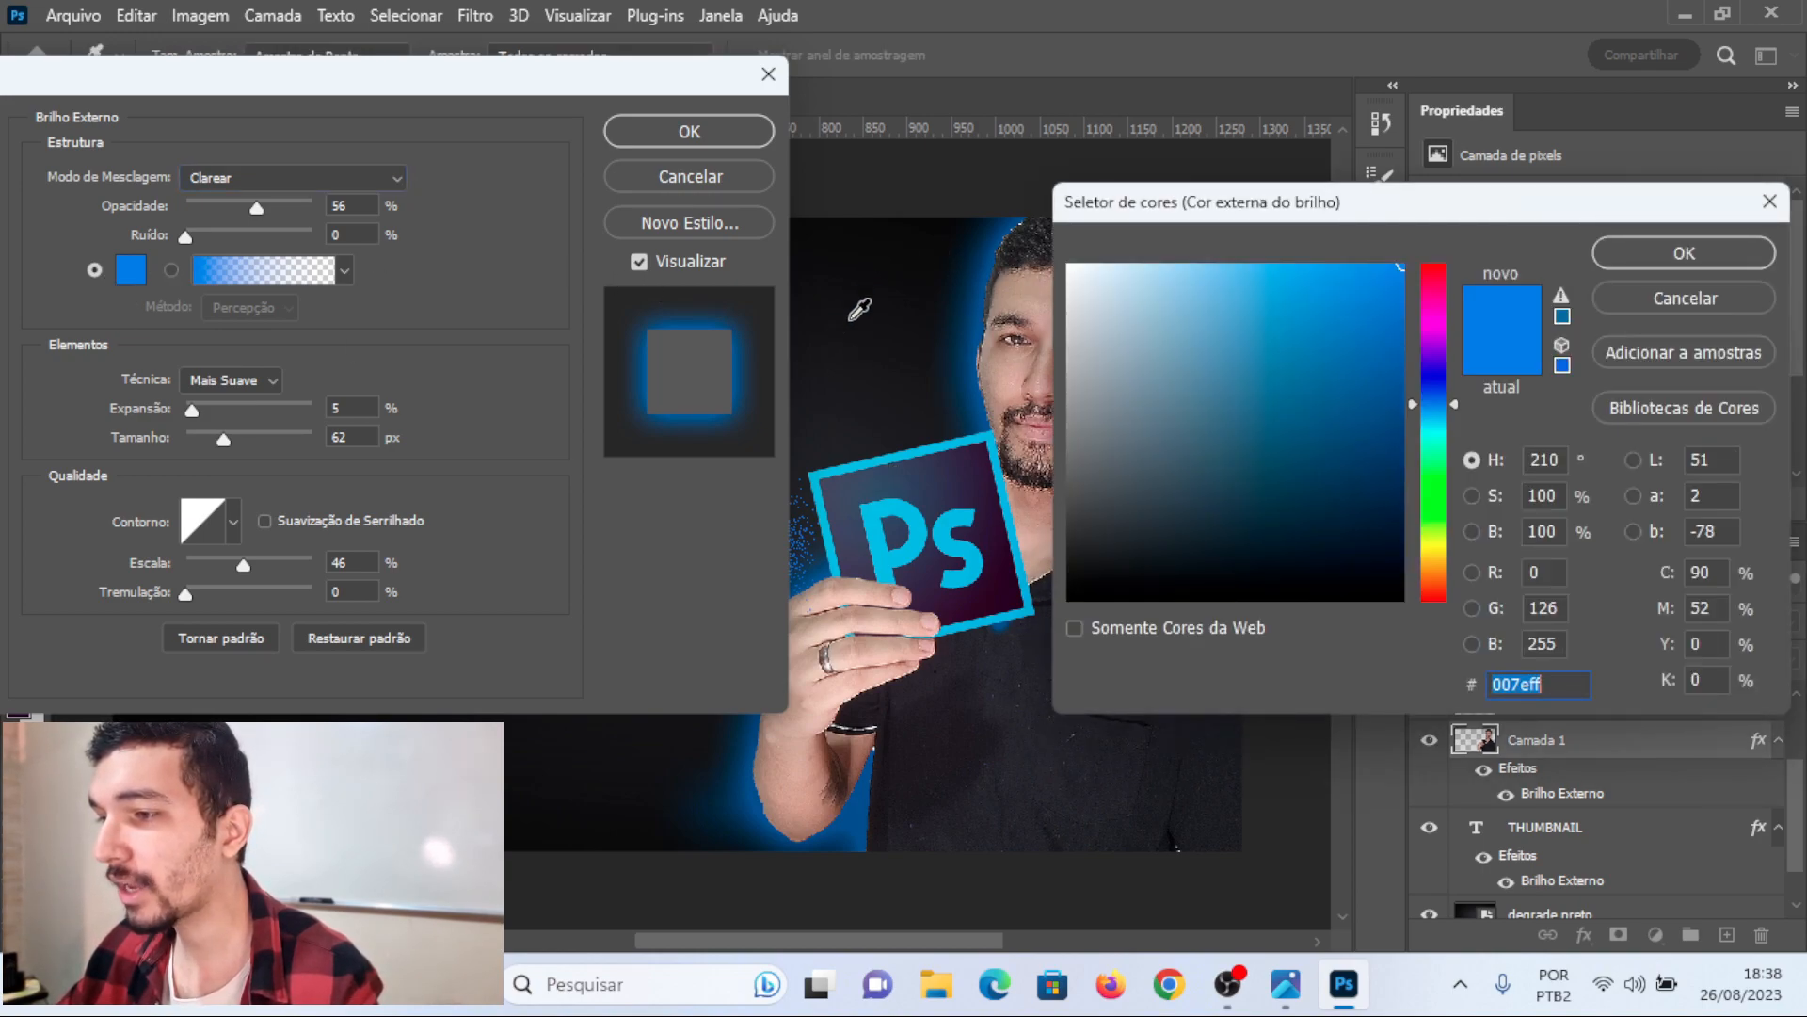
left_click(847, 466)
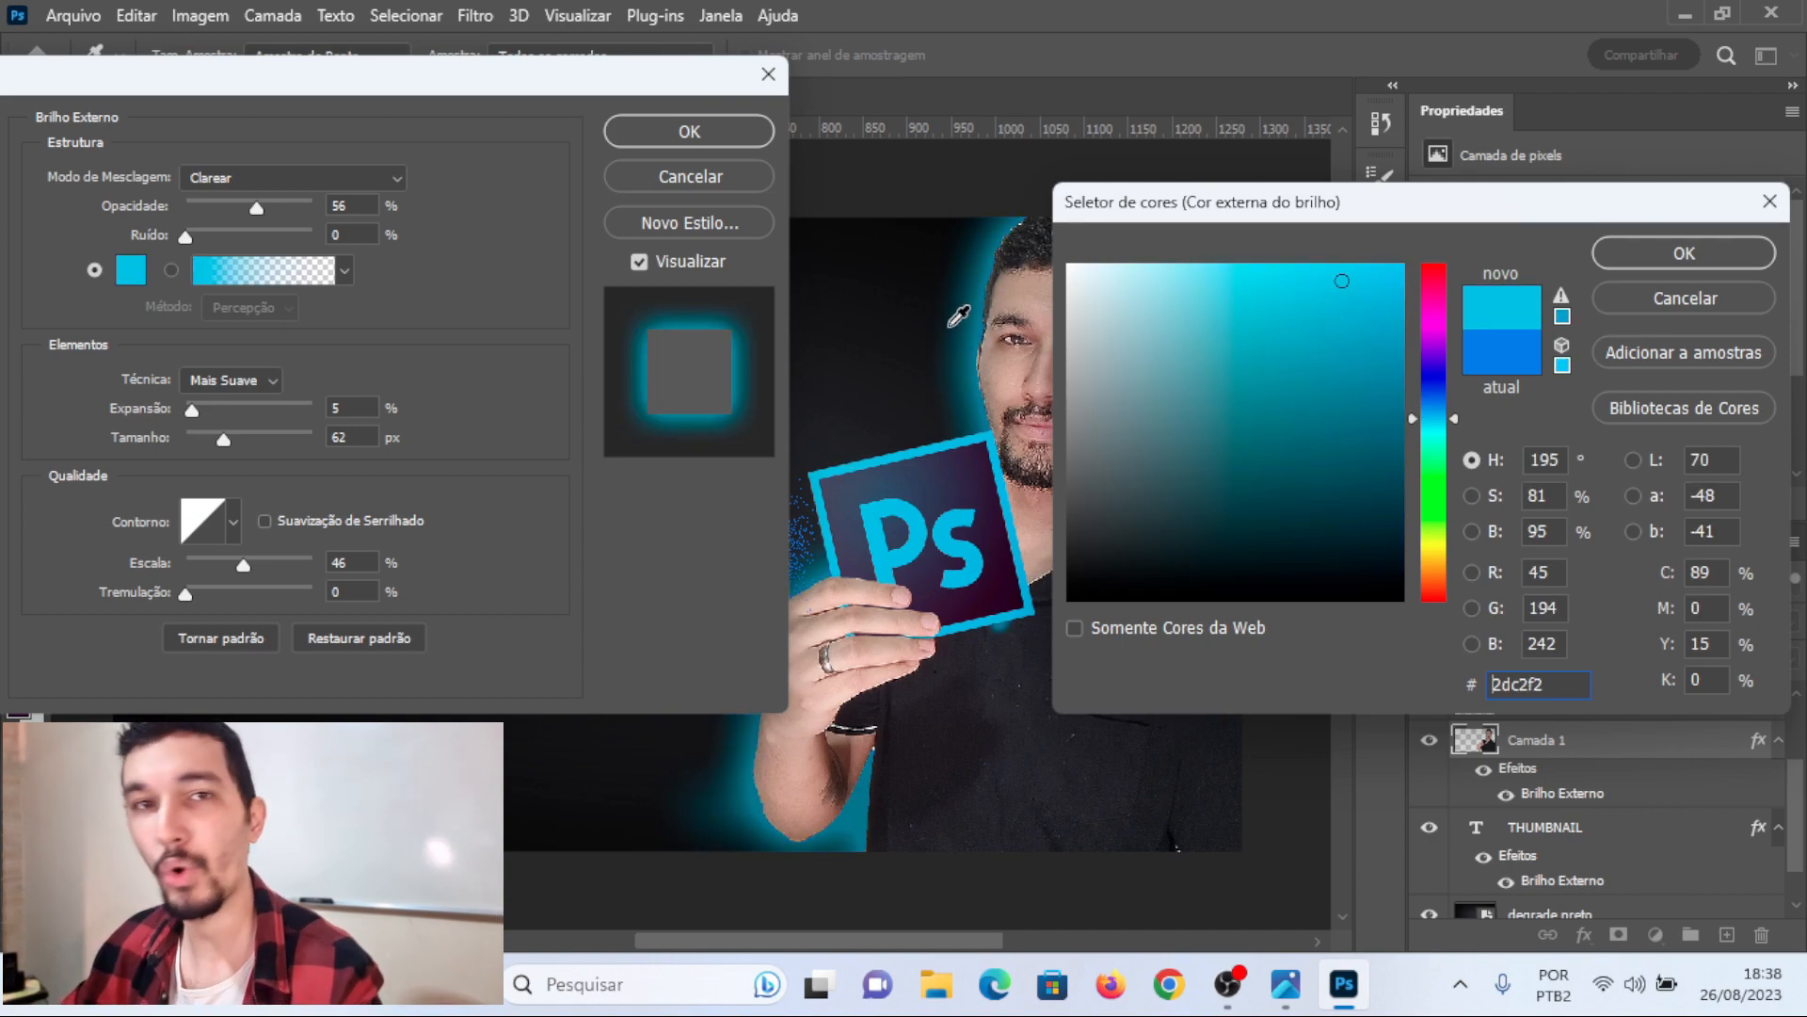
left_click(1709, 263)
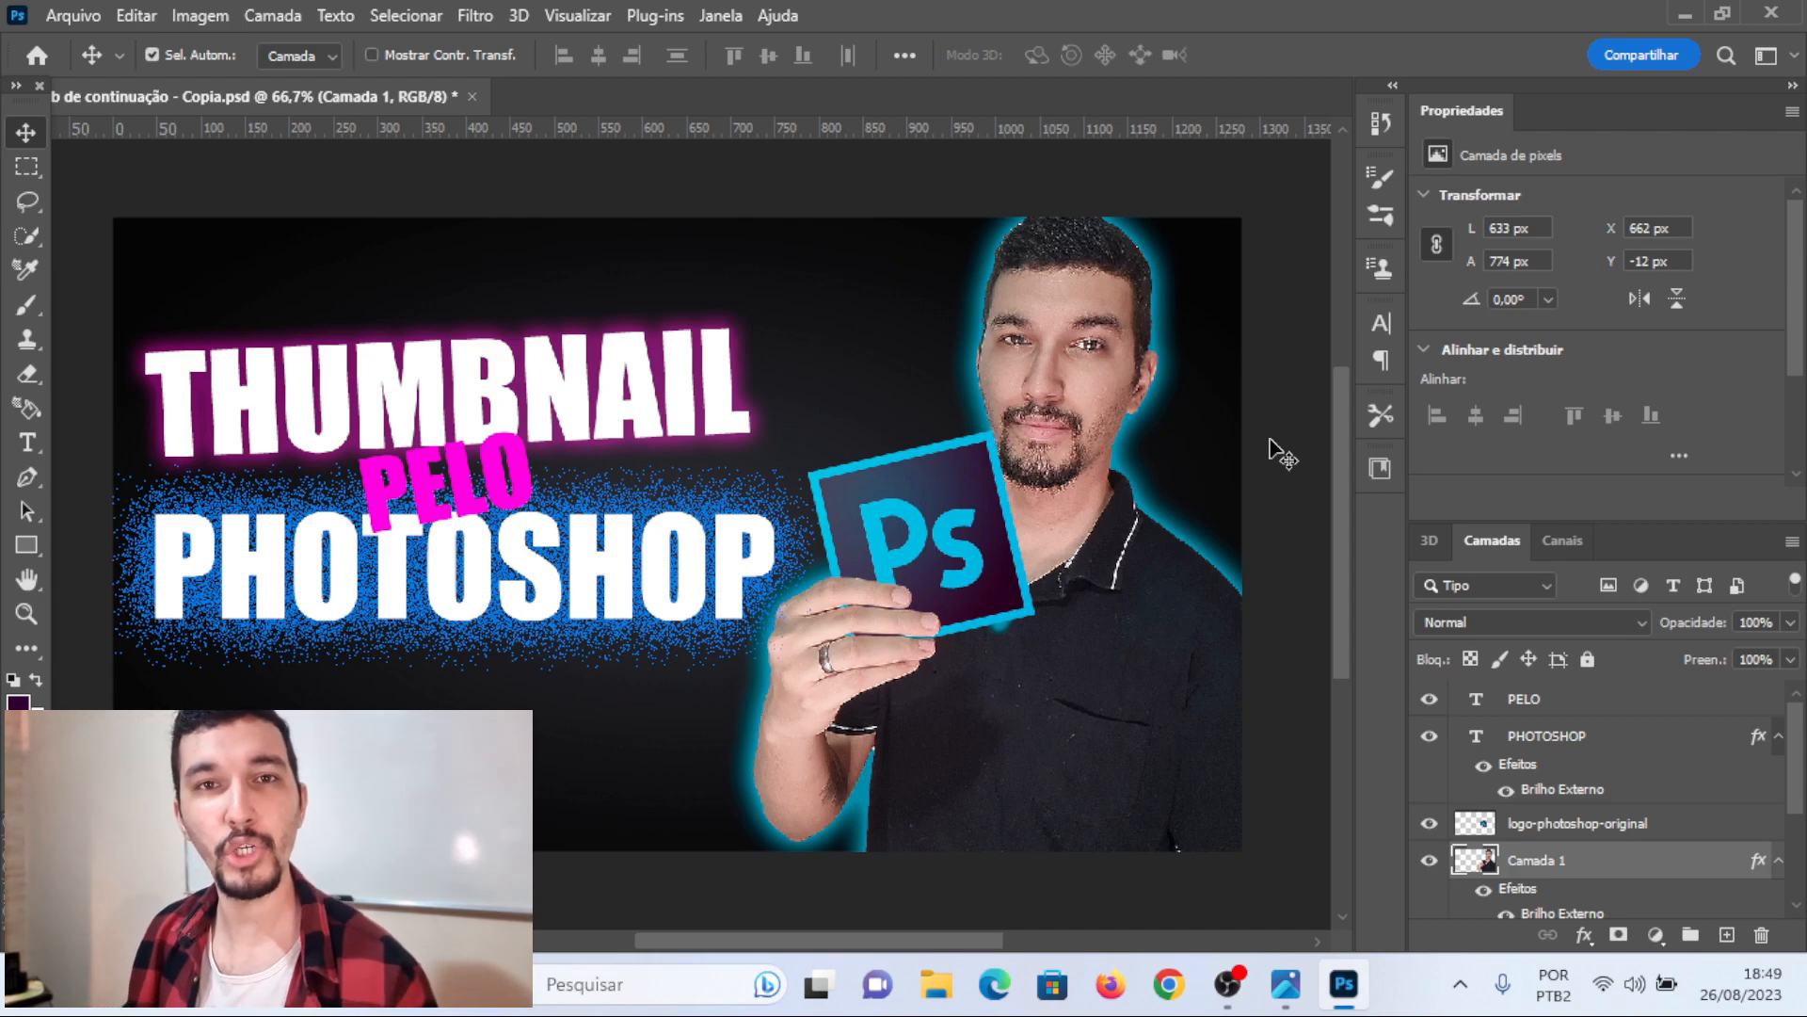
- Place the kisspng geometry cube image from the desktop in the canvas's upper-left corner, about 223 × 201 px and rotated -22°
left_click(1684, 13)
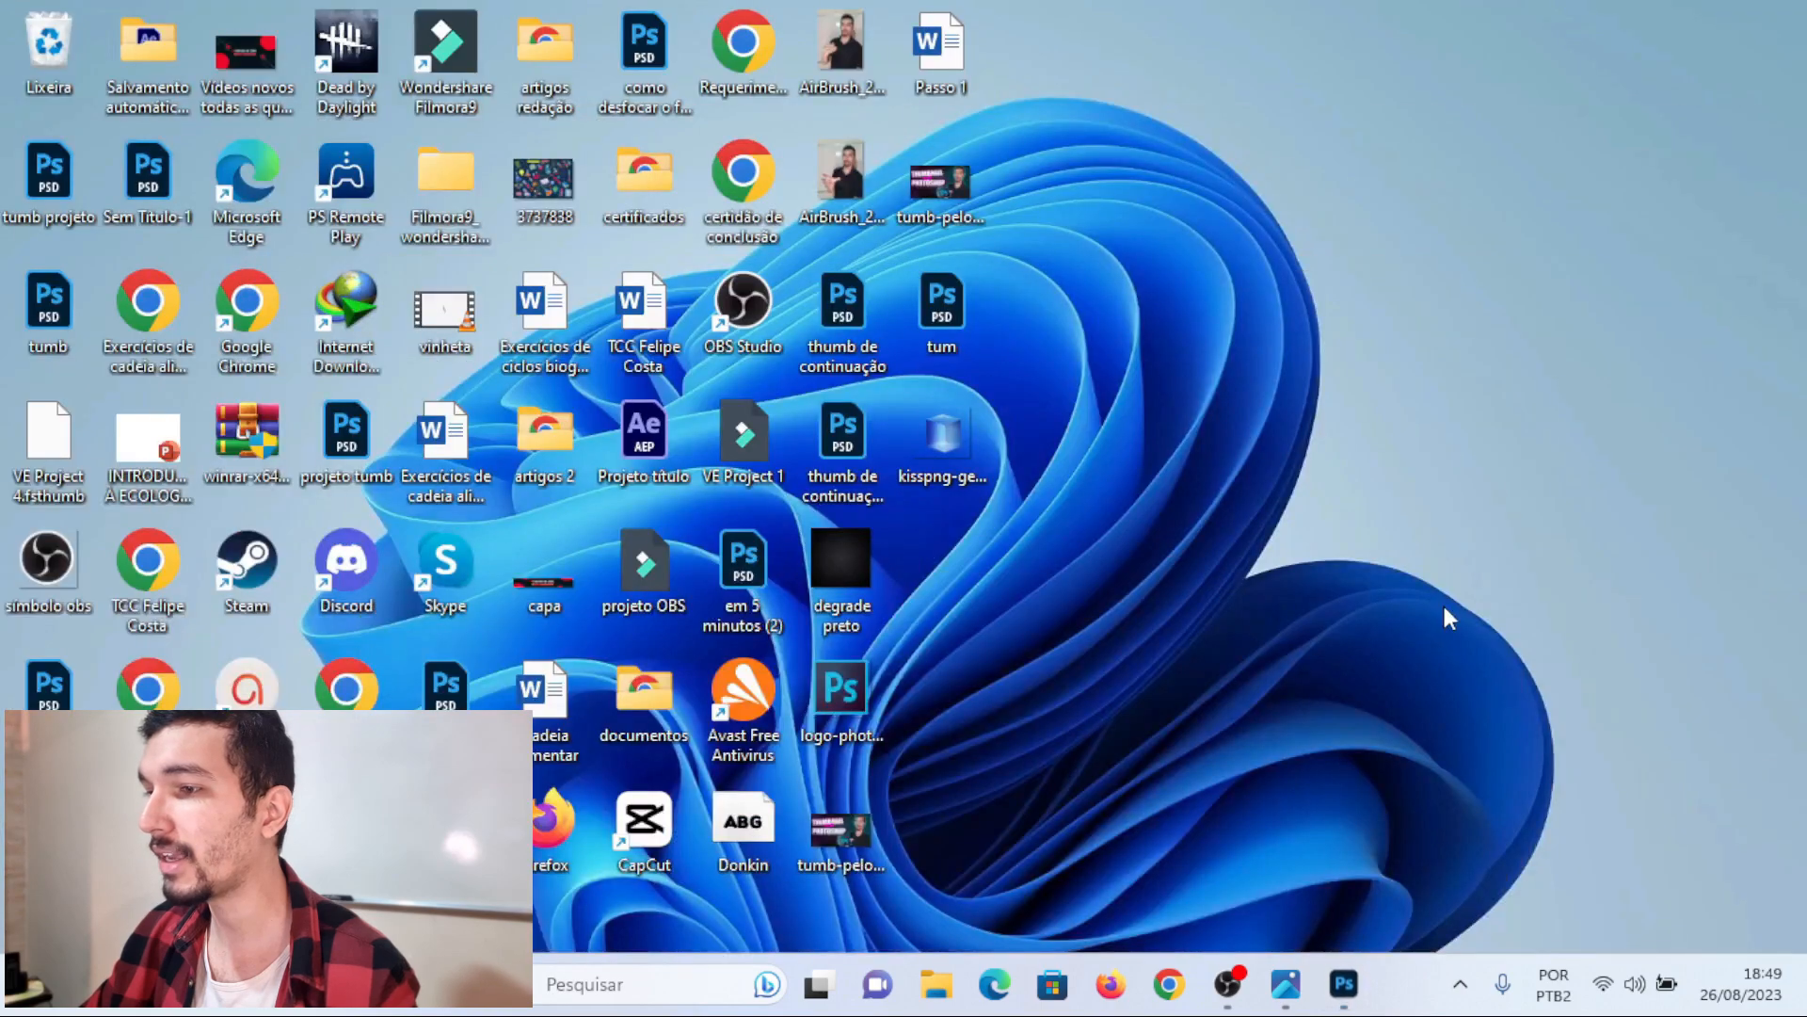
left_click_drag(945, 467, 1268, 618)
left_click(1343, 984)
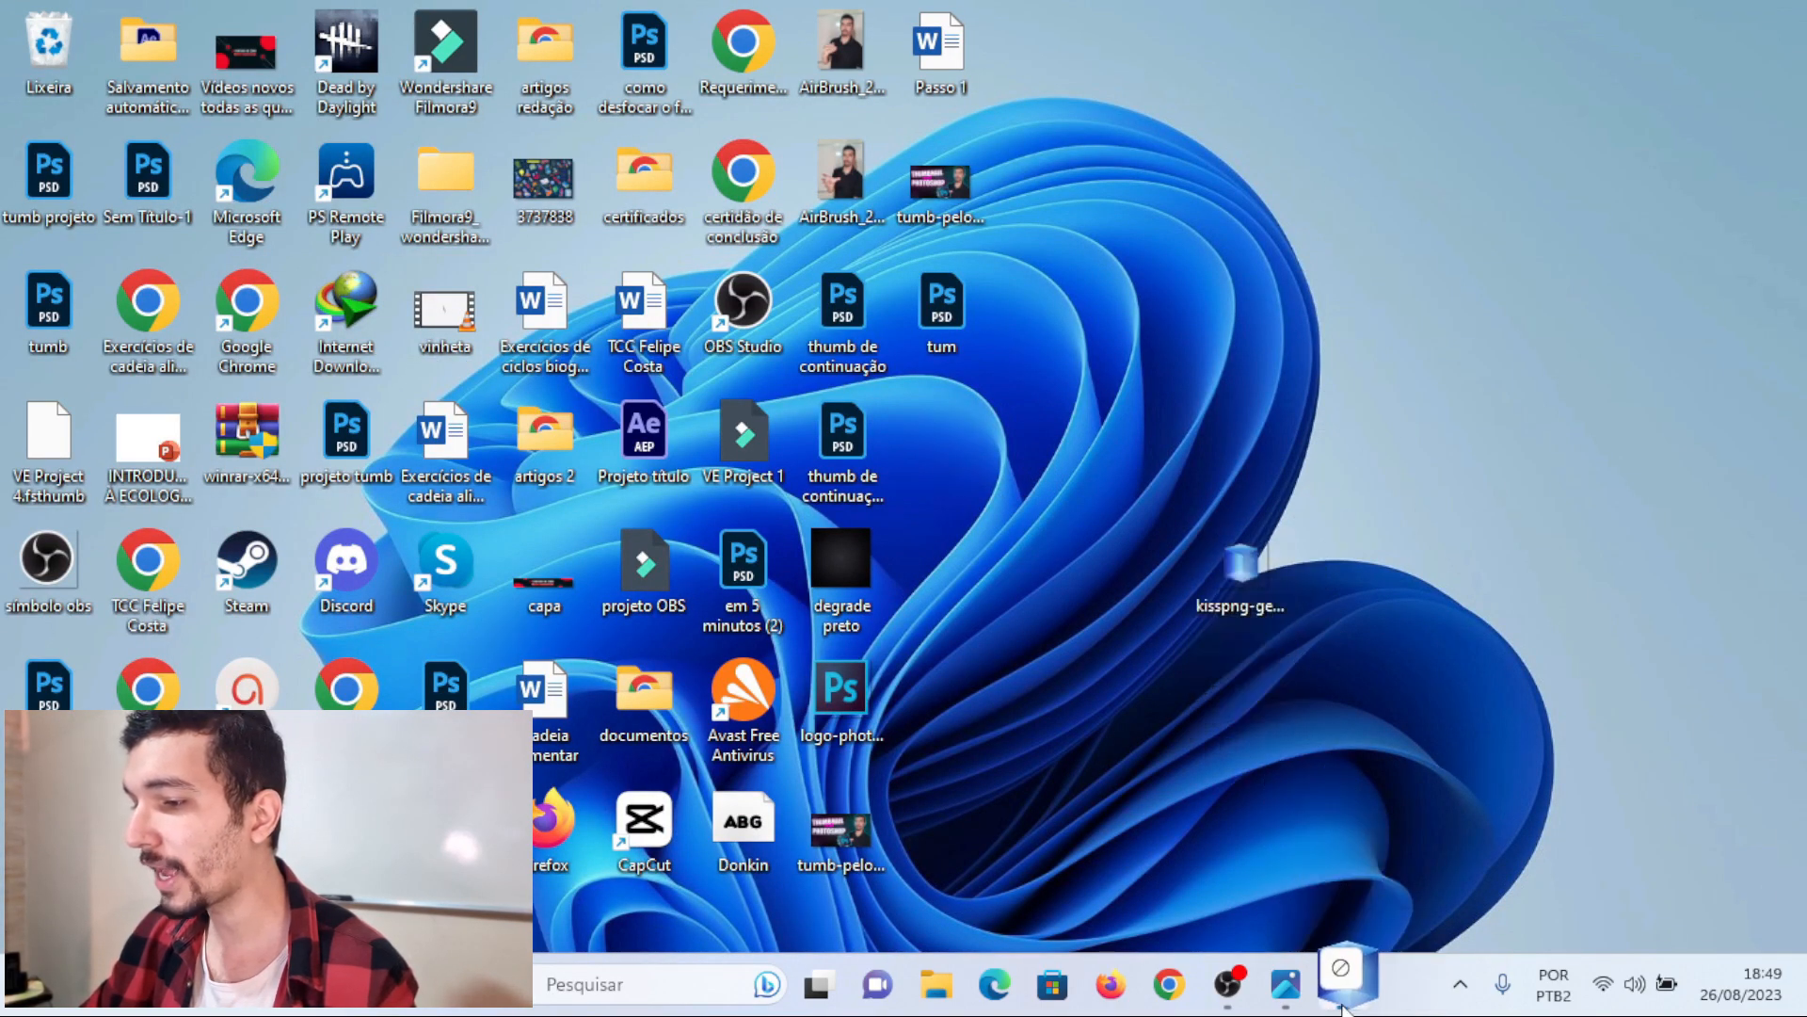
left_click_drag(1015, 784, 753, 612)
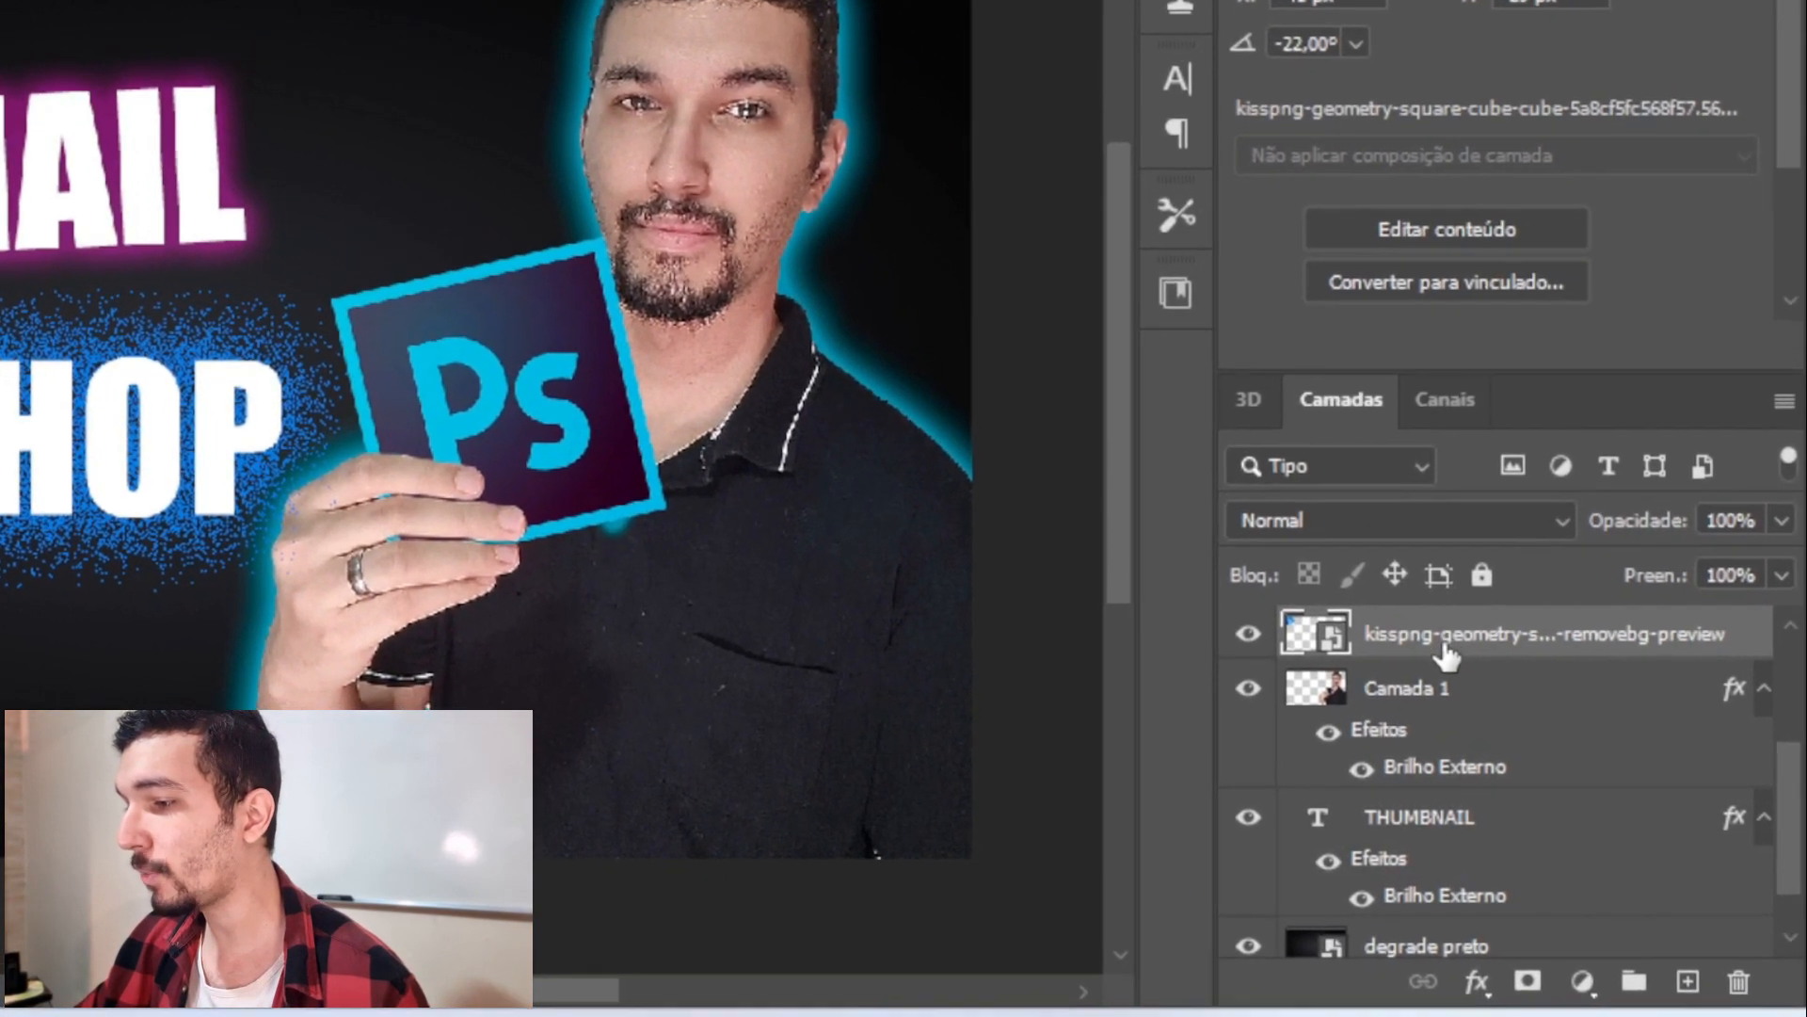
- Move the cube layer directly above degrade preto and lower its opacity to 20%
left_click_drag(1434, 668, 1335, 856)
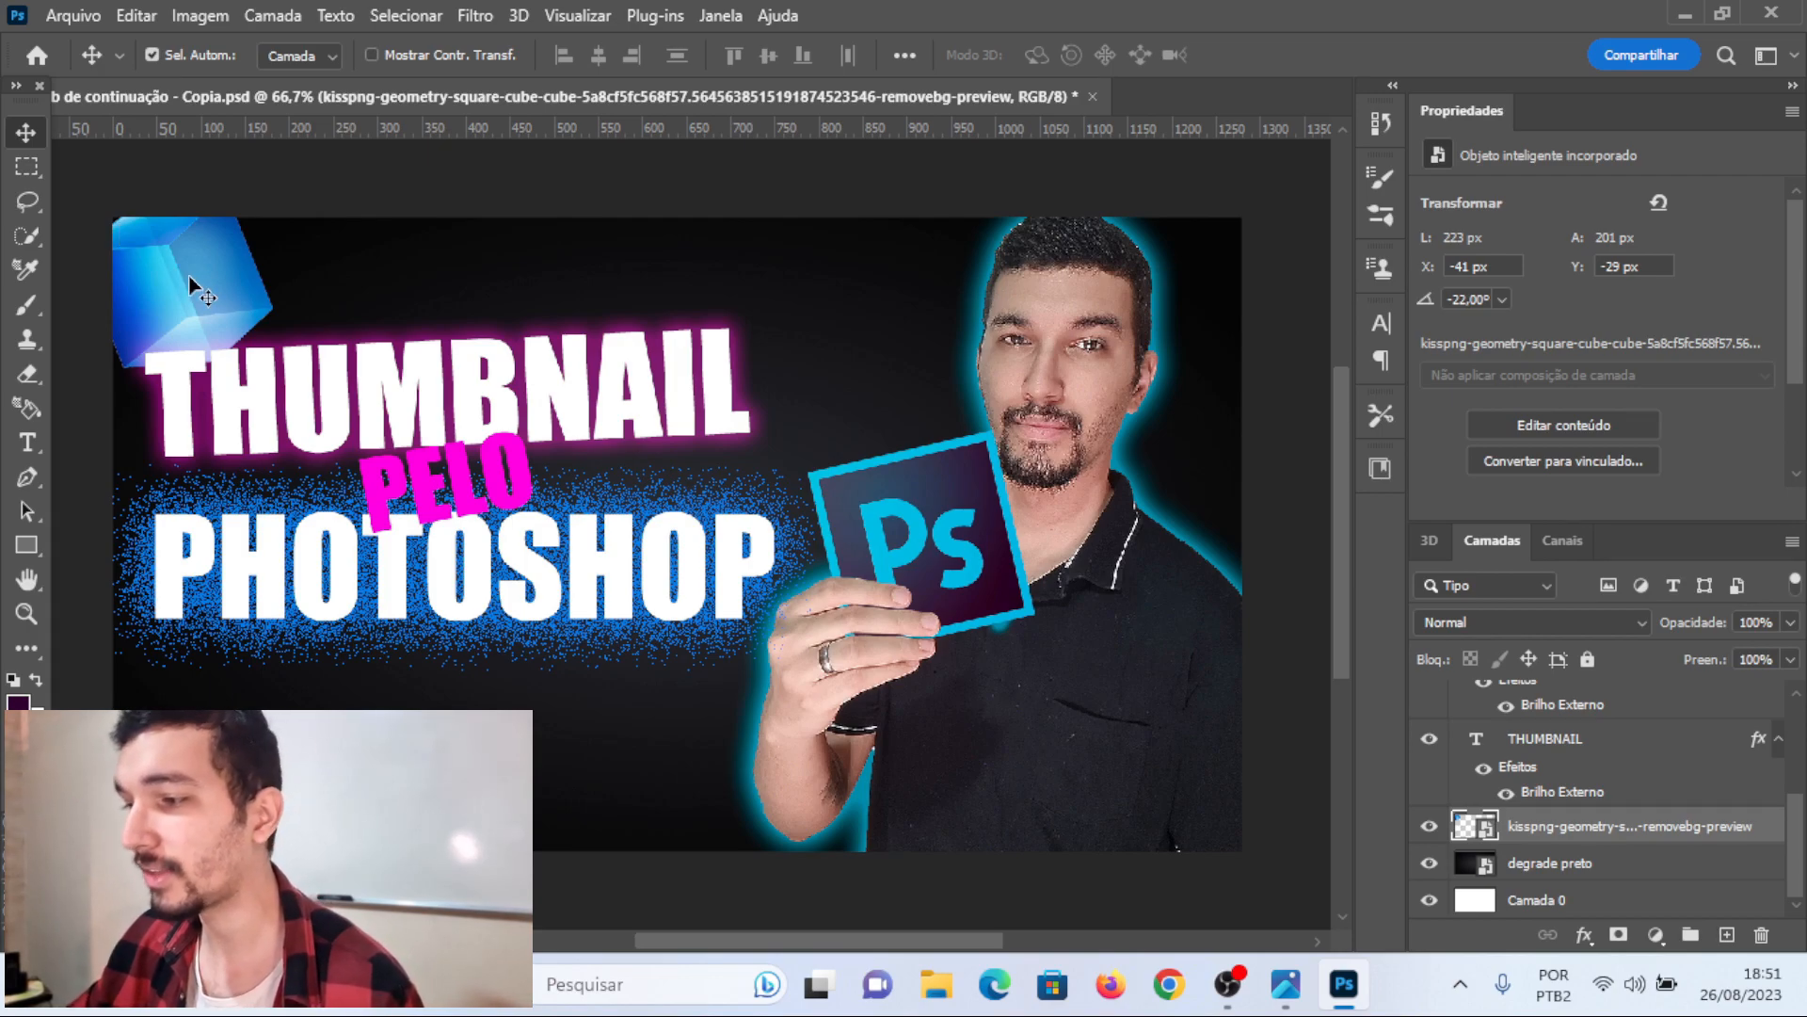
left_click(1785, 622)
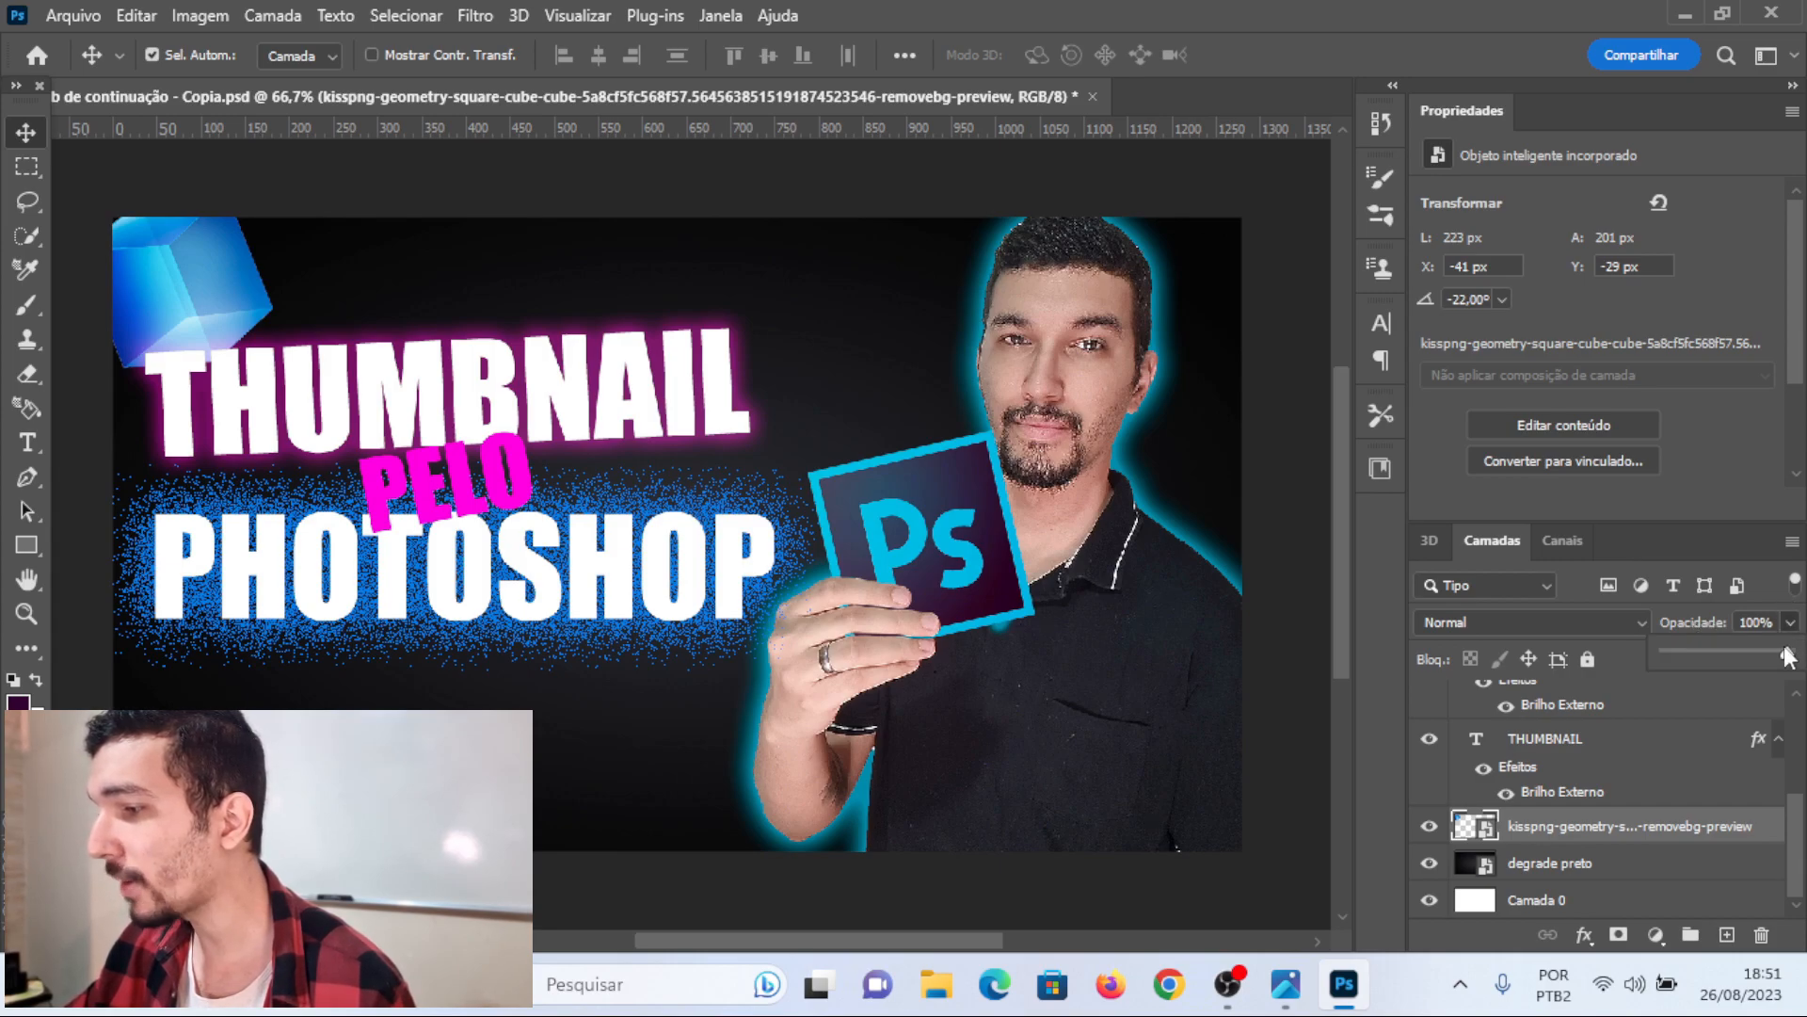
left_click(1789, 683)
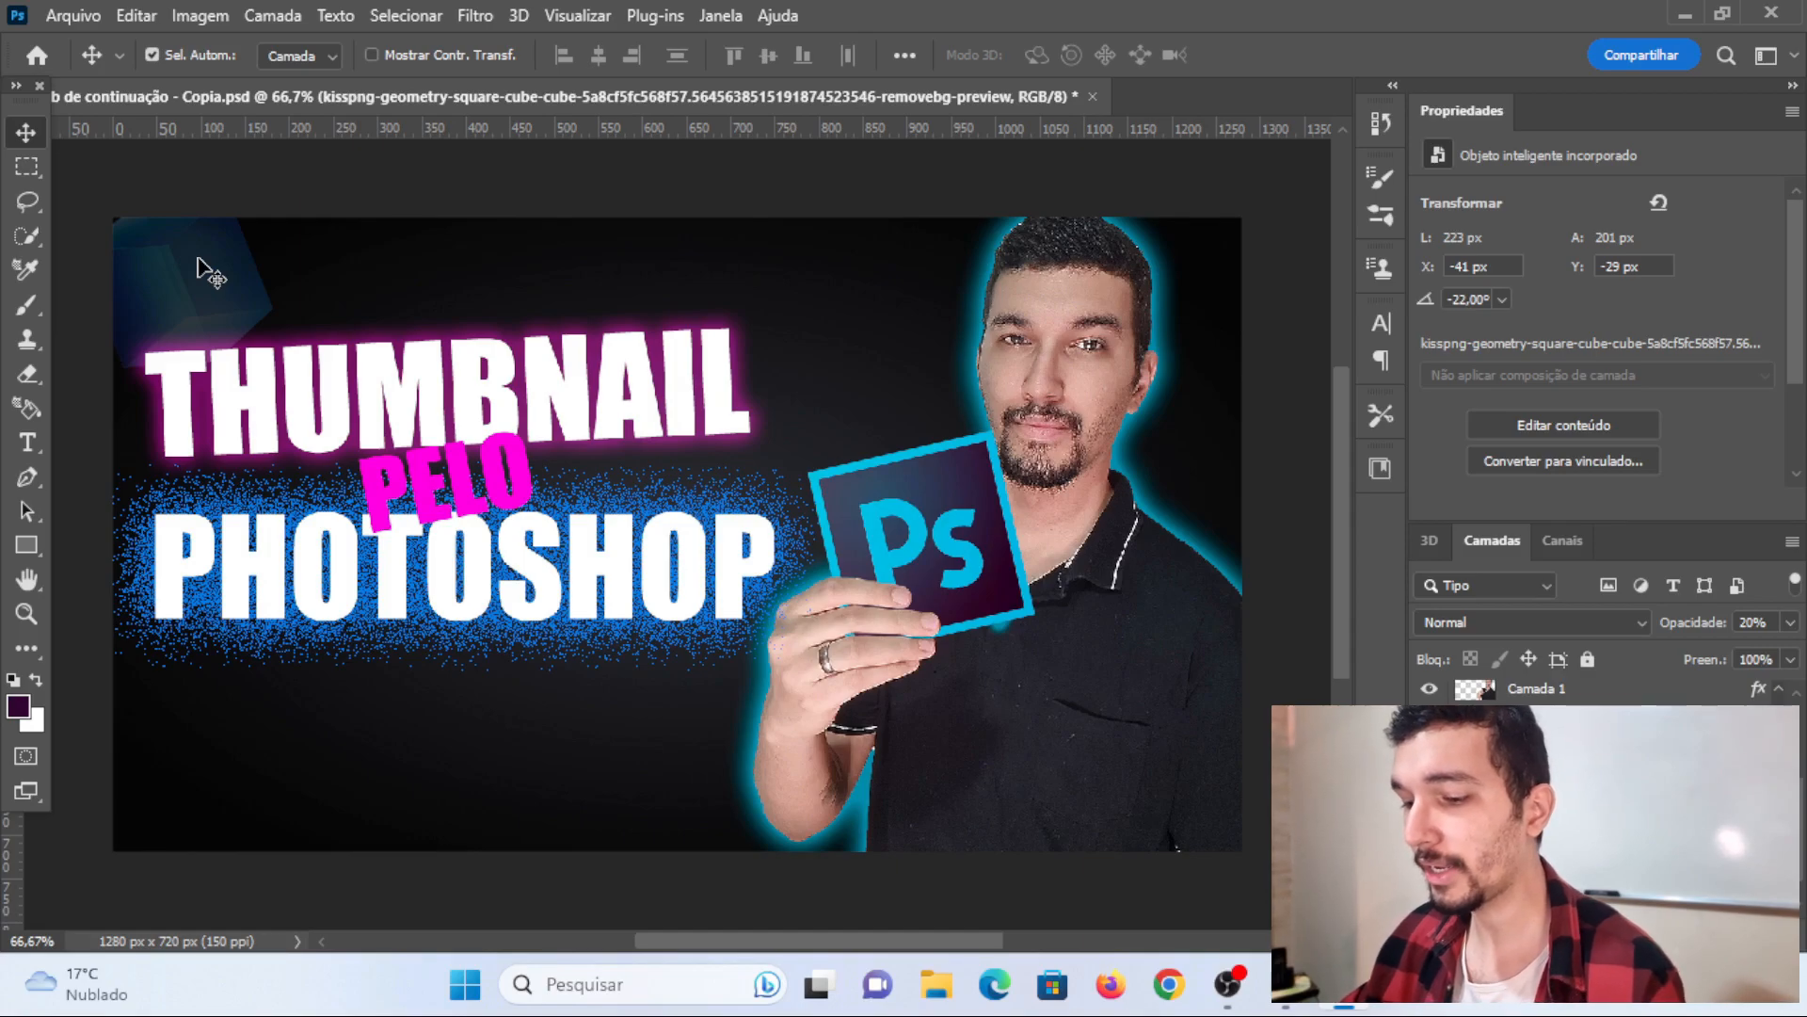
- Duplicate the cube layer twice, placing one copy in the canvas's lower-left corner and the other behind the title
key("ctrl")
key("ctrl+j")
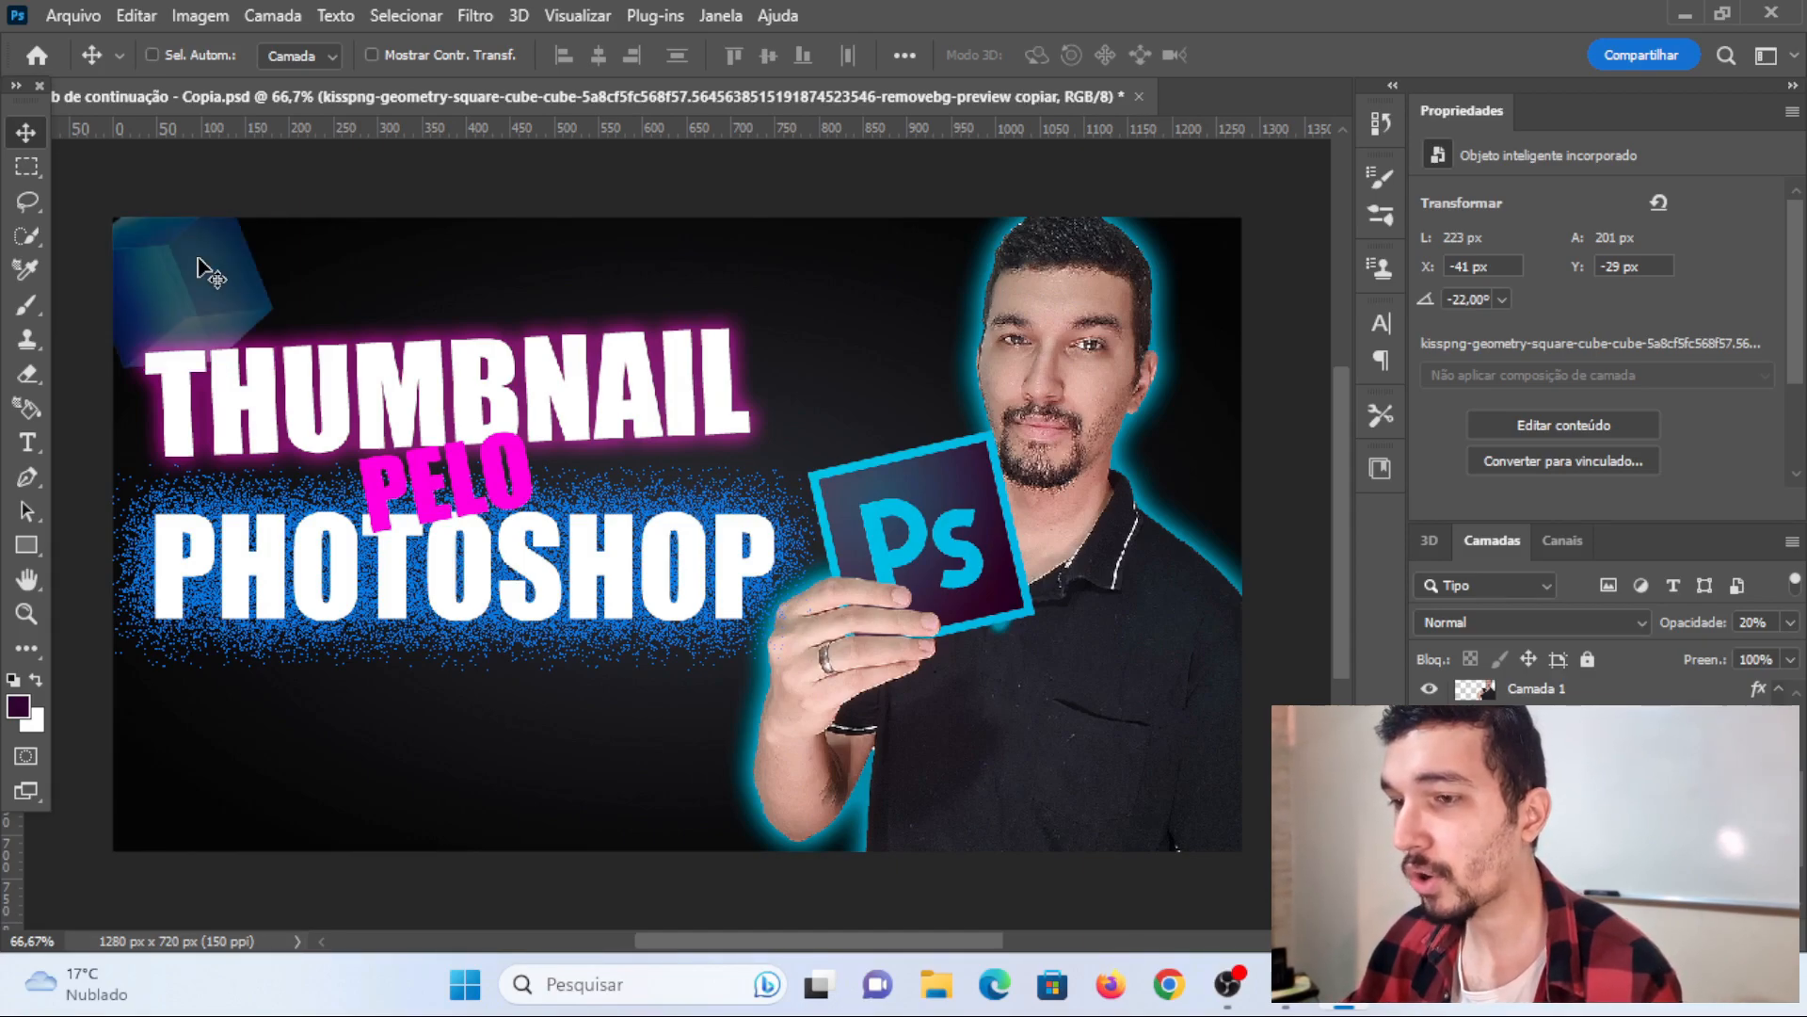
key("ctrl+j")
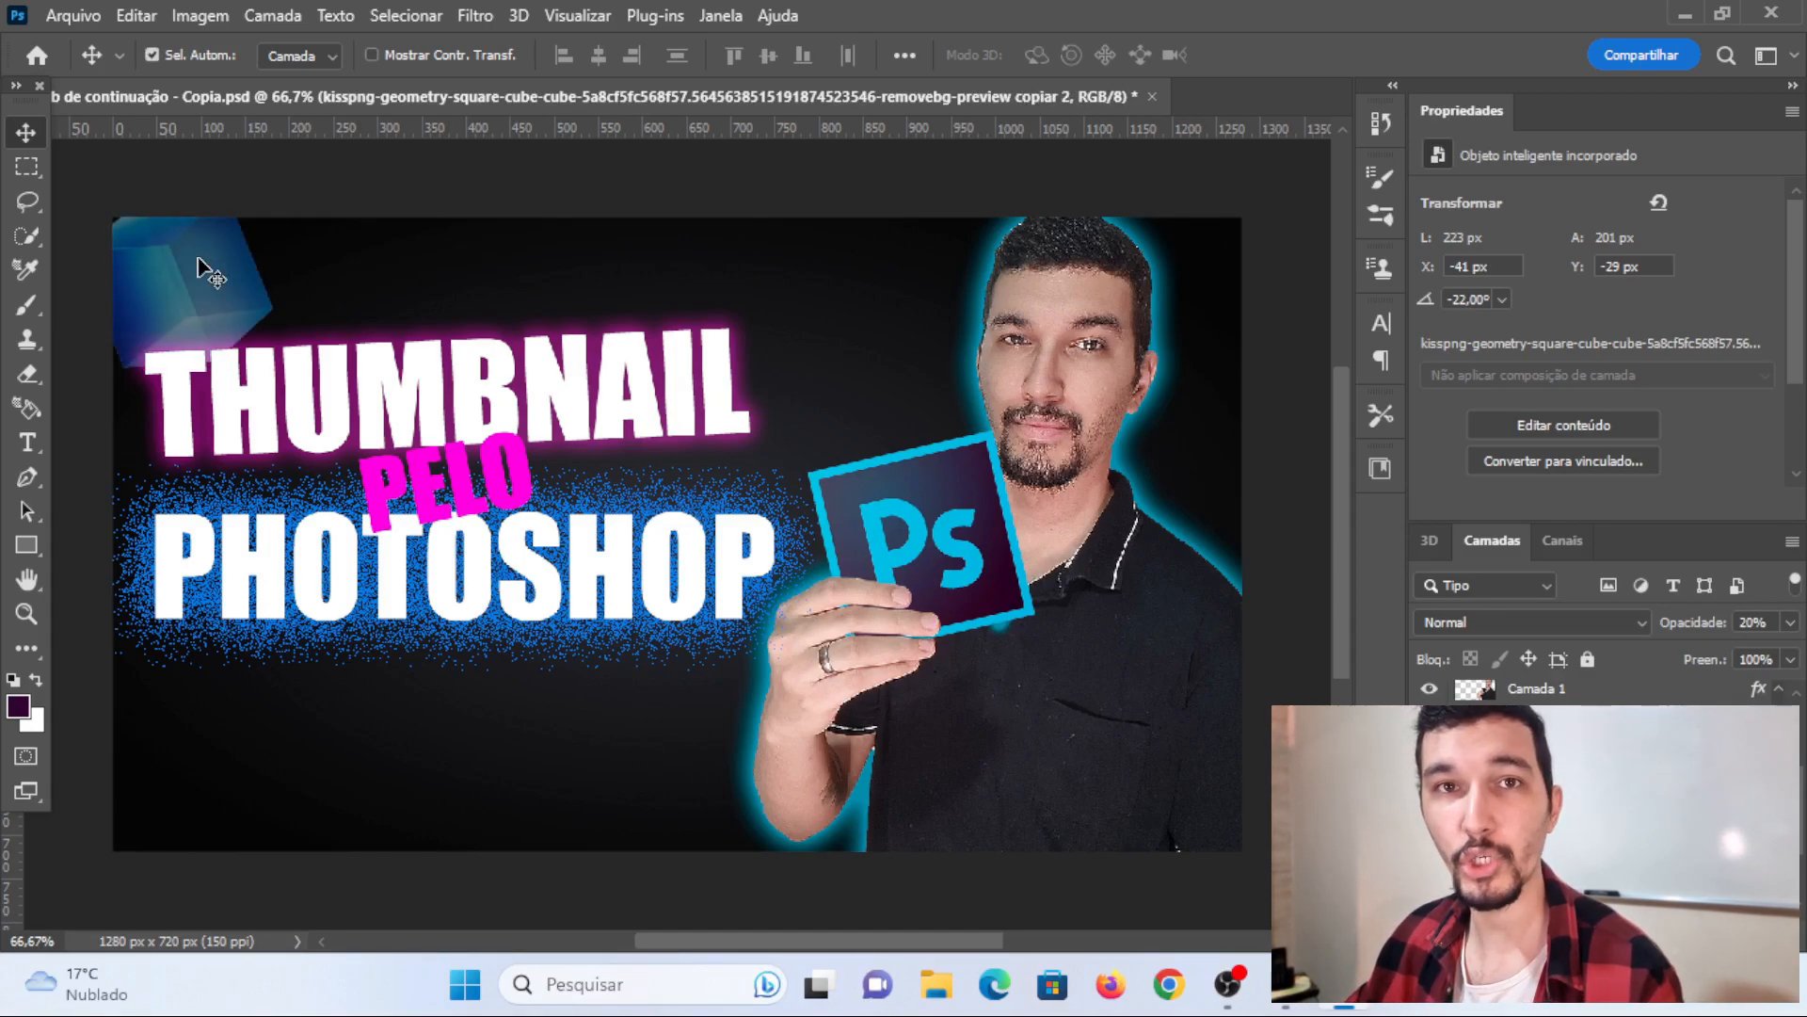
left_click_drag(200, 269, 224, 793)
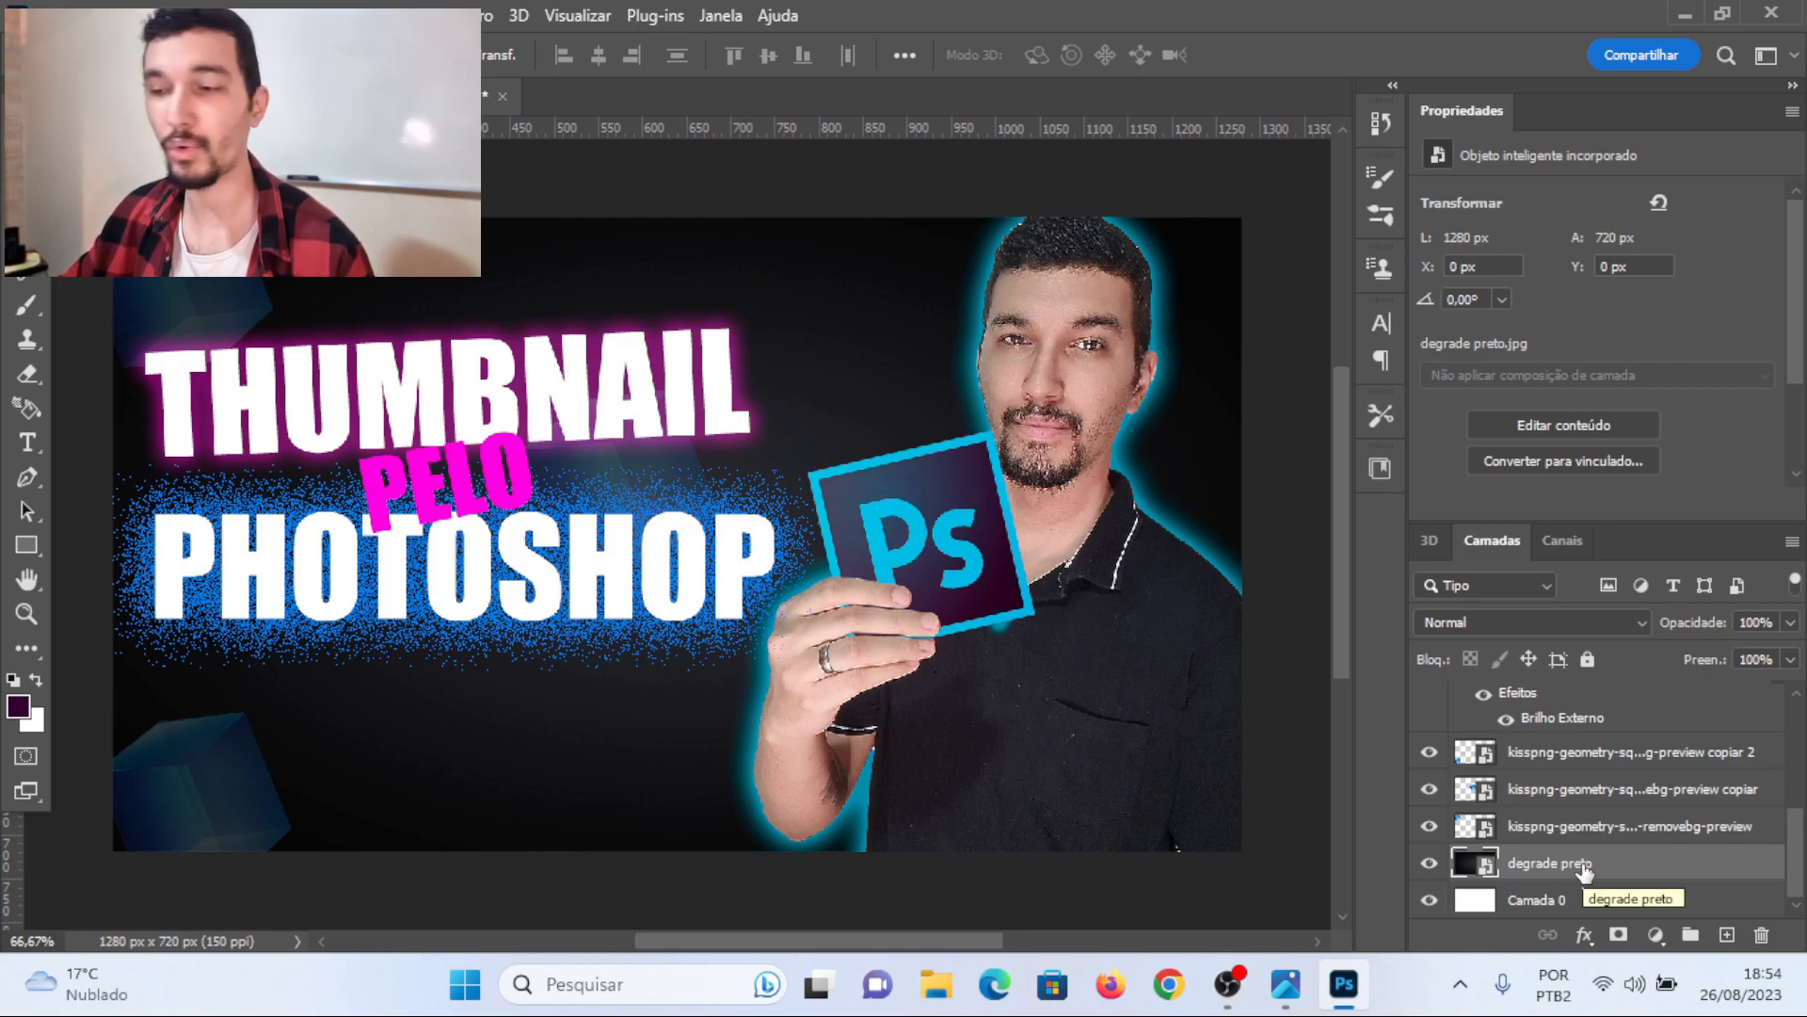
- Rasterize the degrade preto layer and brush dark purple 2c1639 over the lower-left and upper-left areas of the background
left_click(14, 315)
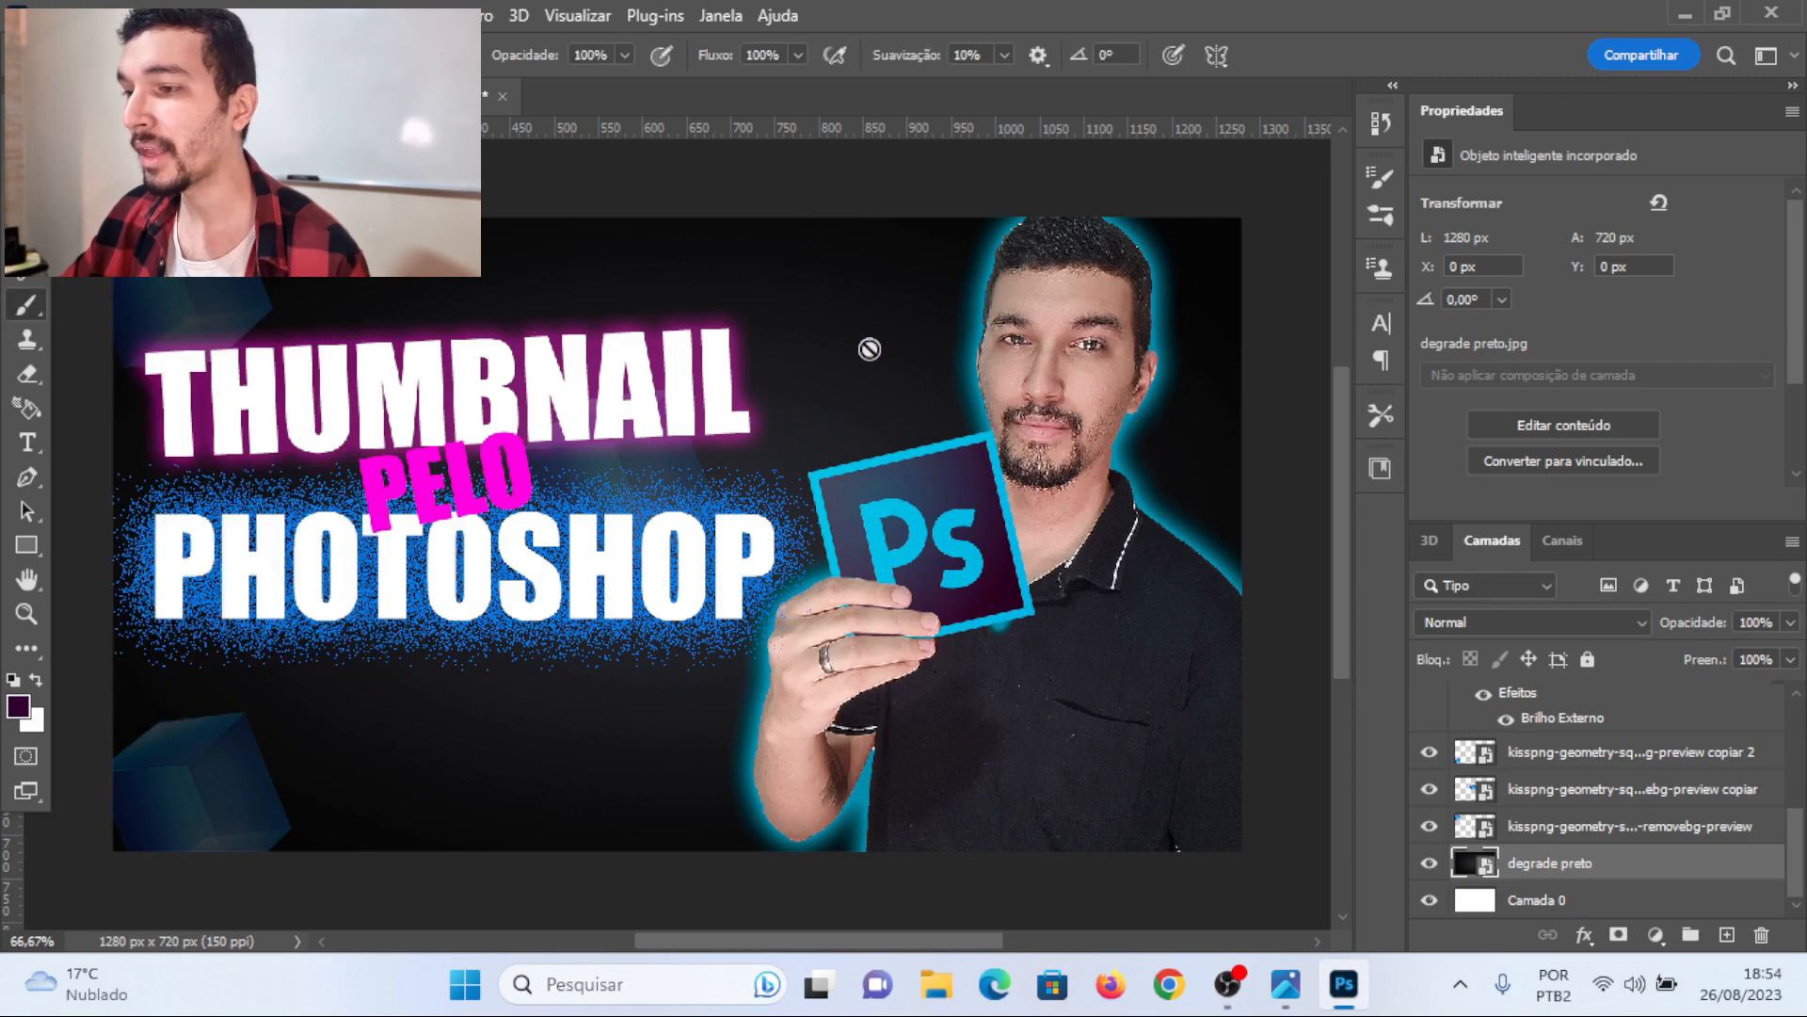
left_click(838, 315)
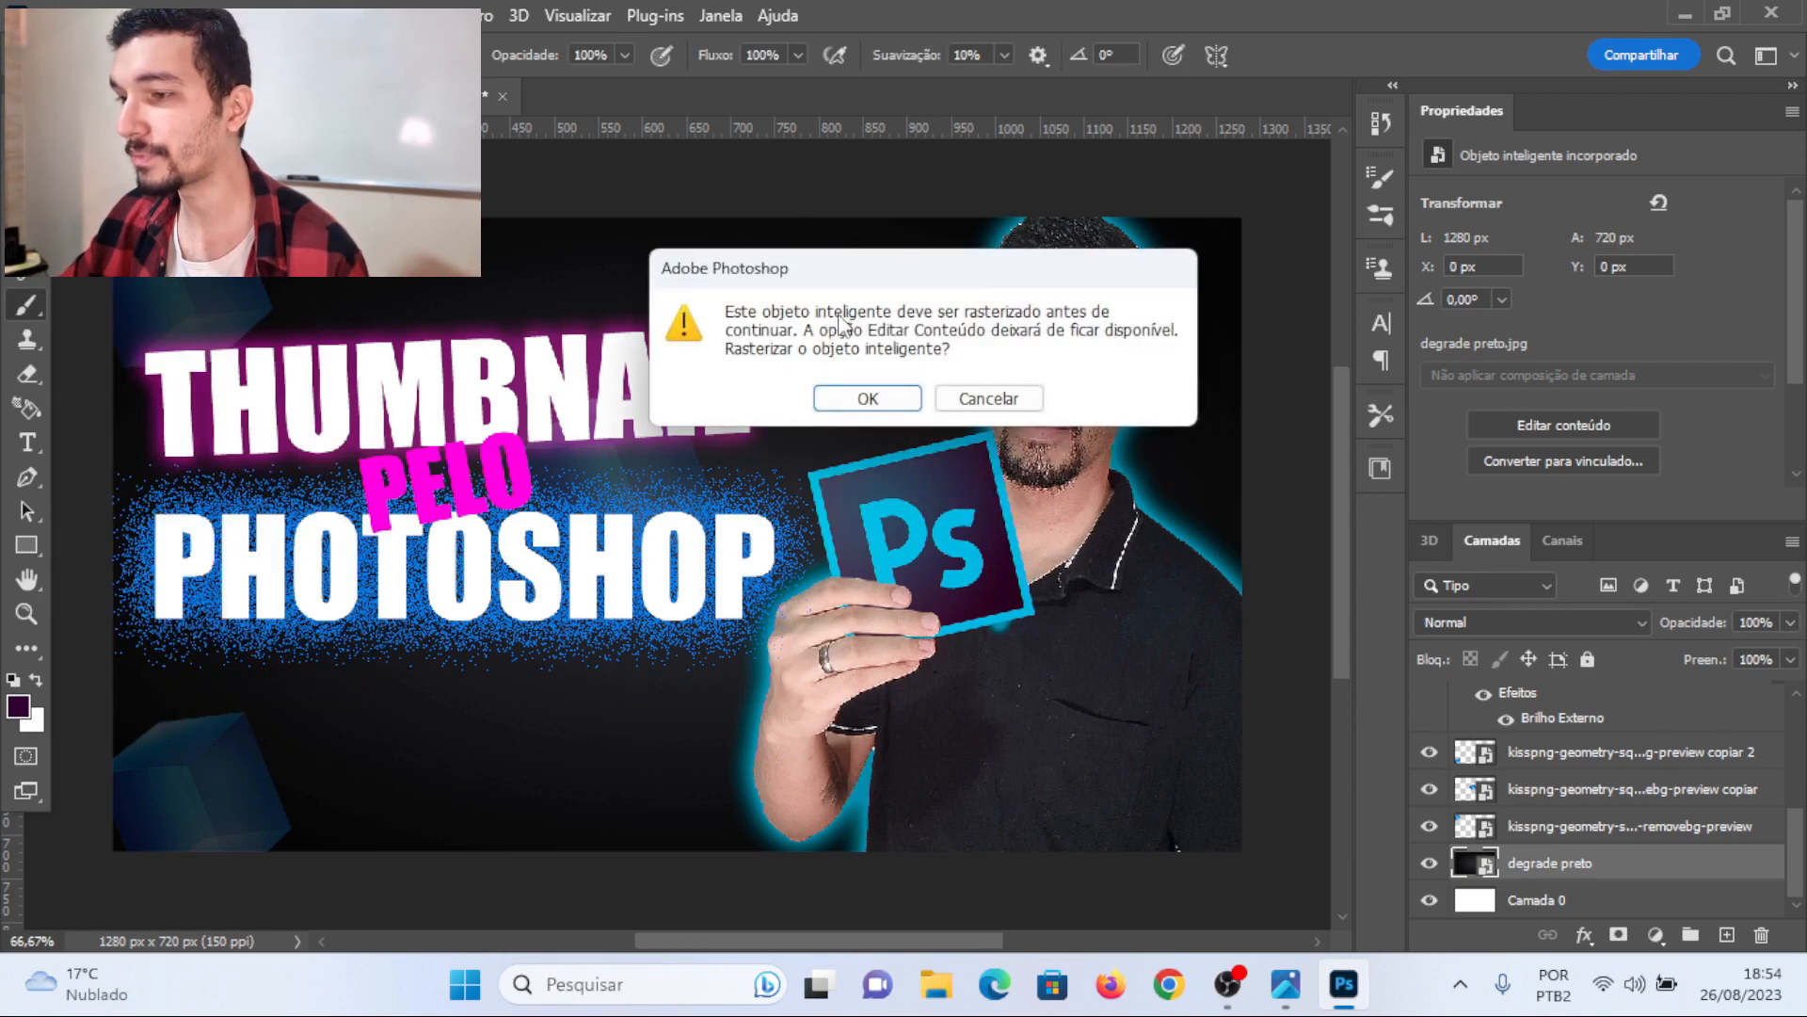
left_click(857, 399)
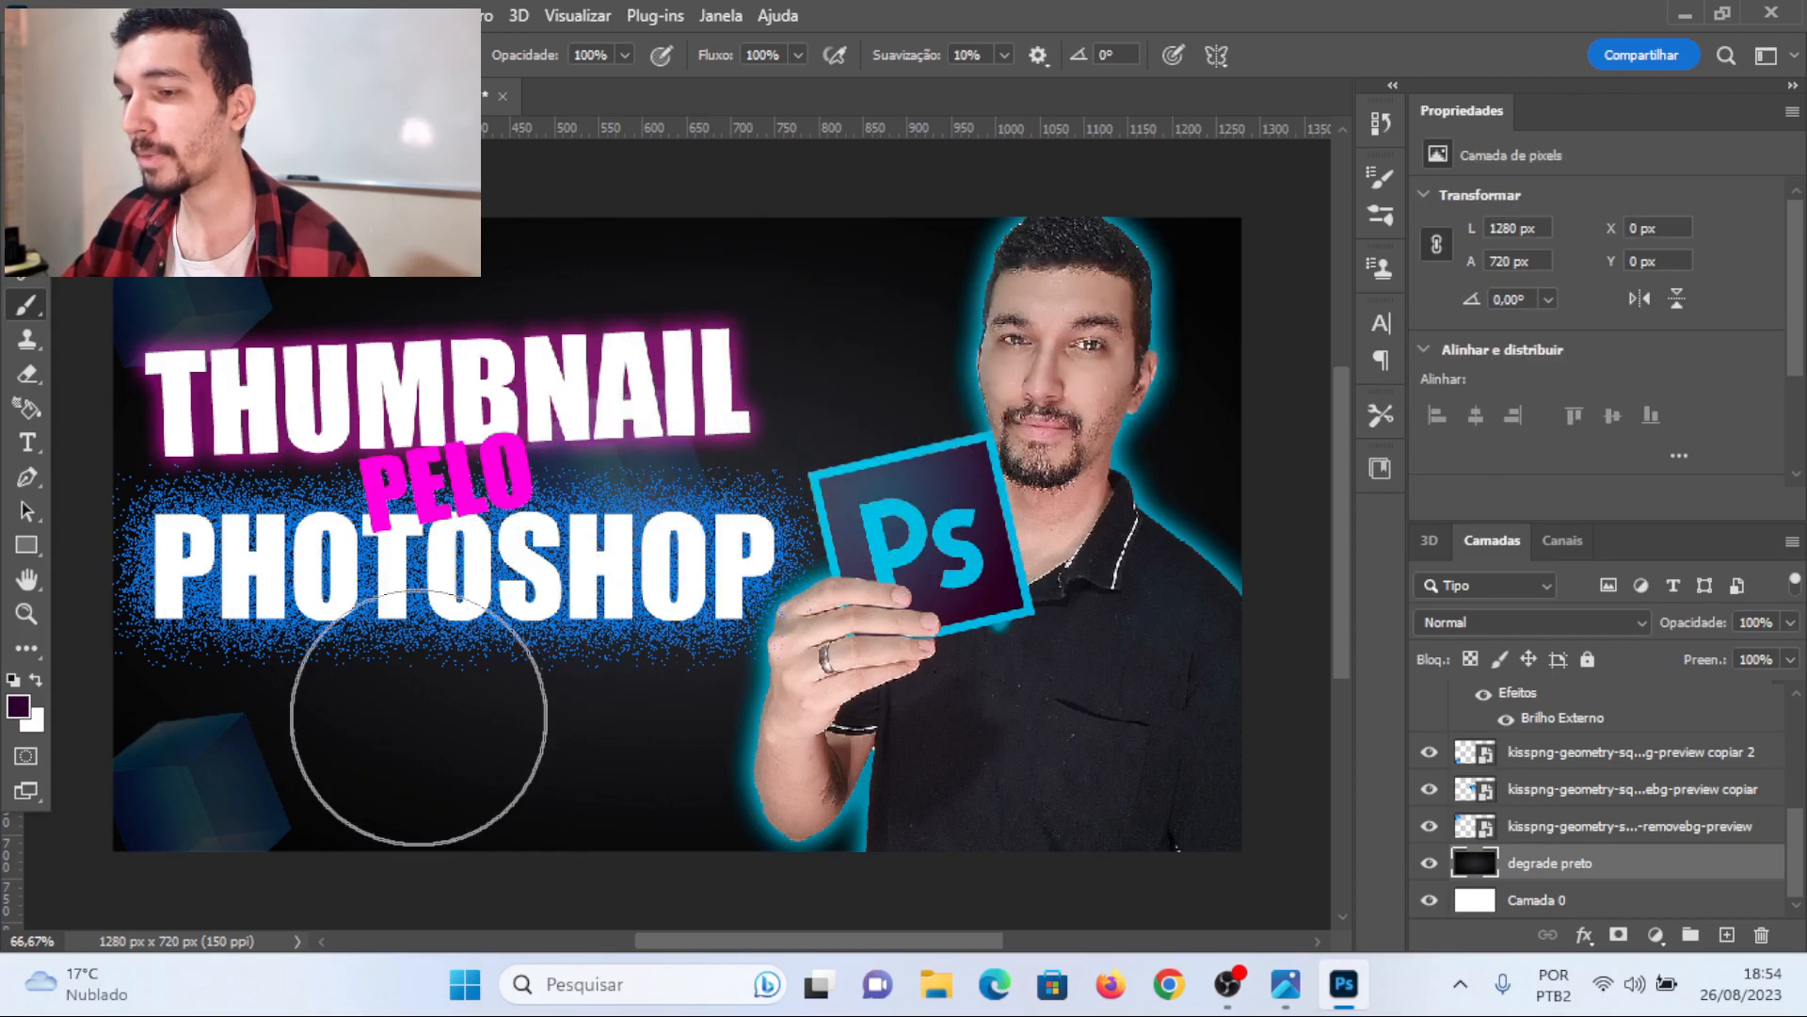
left_click(219, 758)
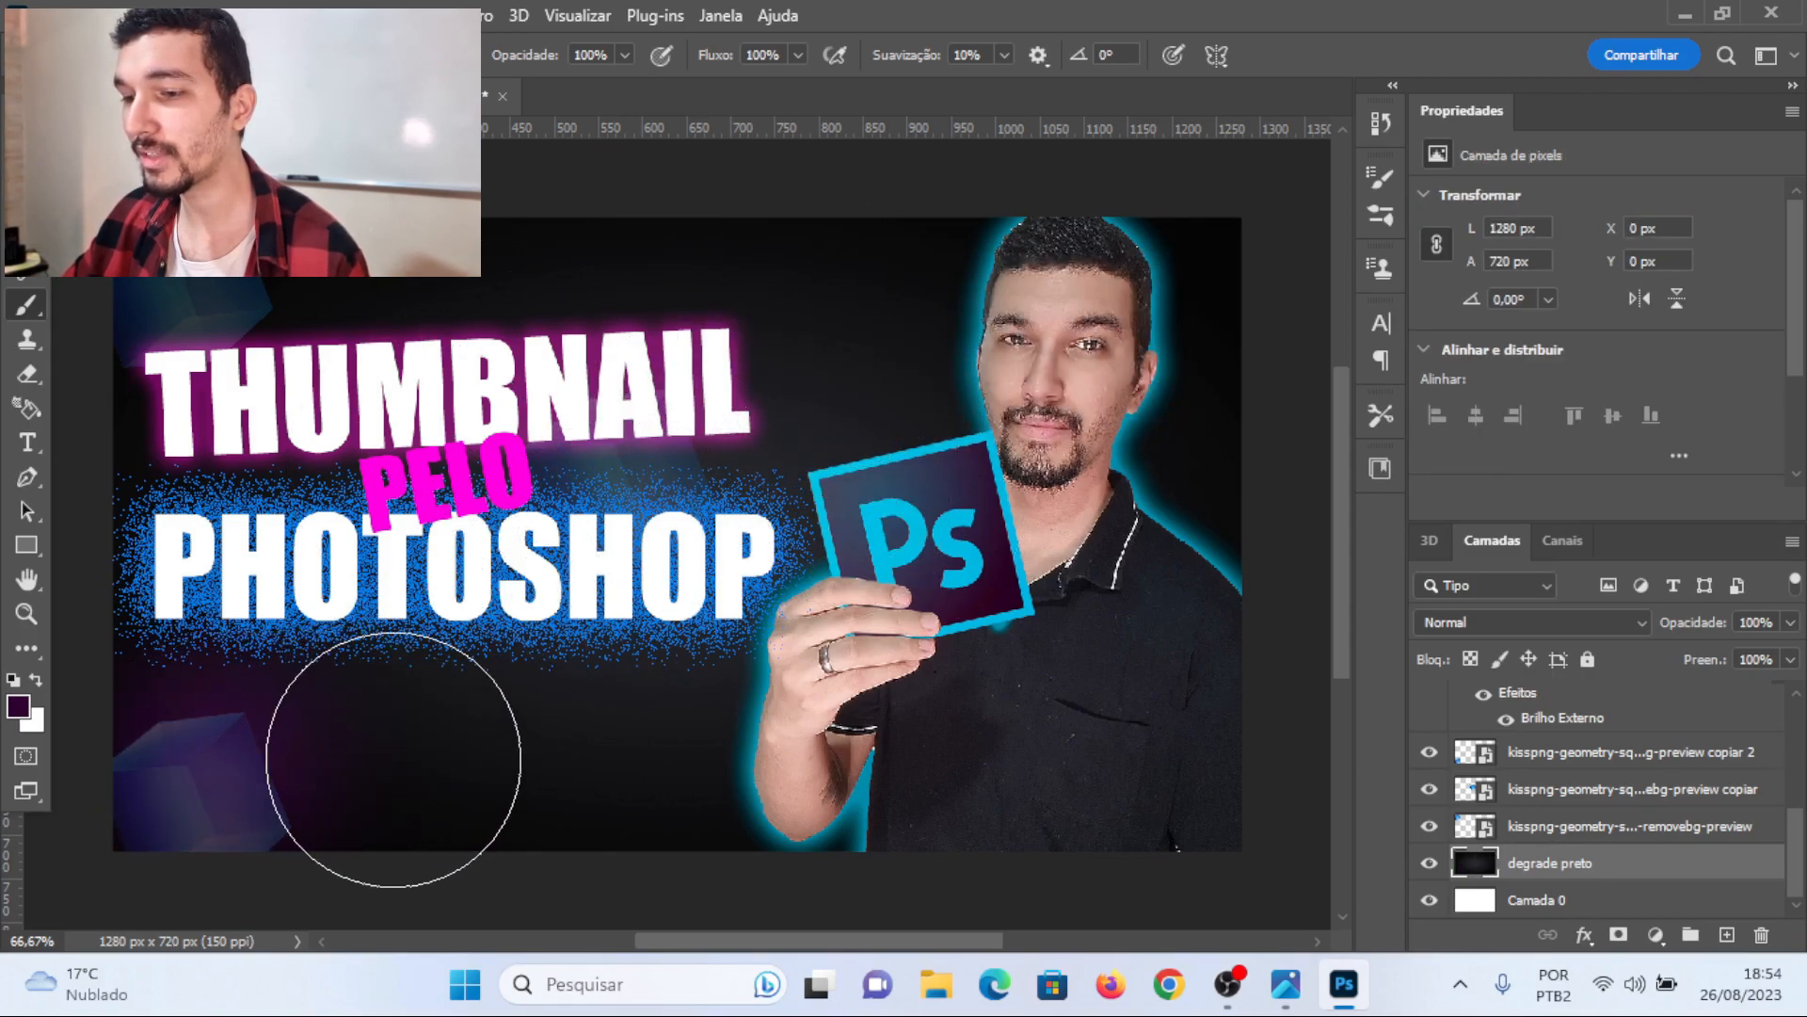
left_click(425, 755)
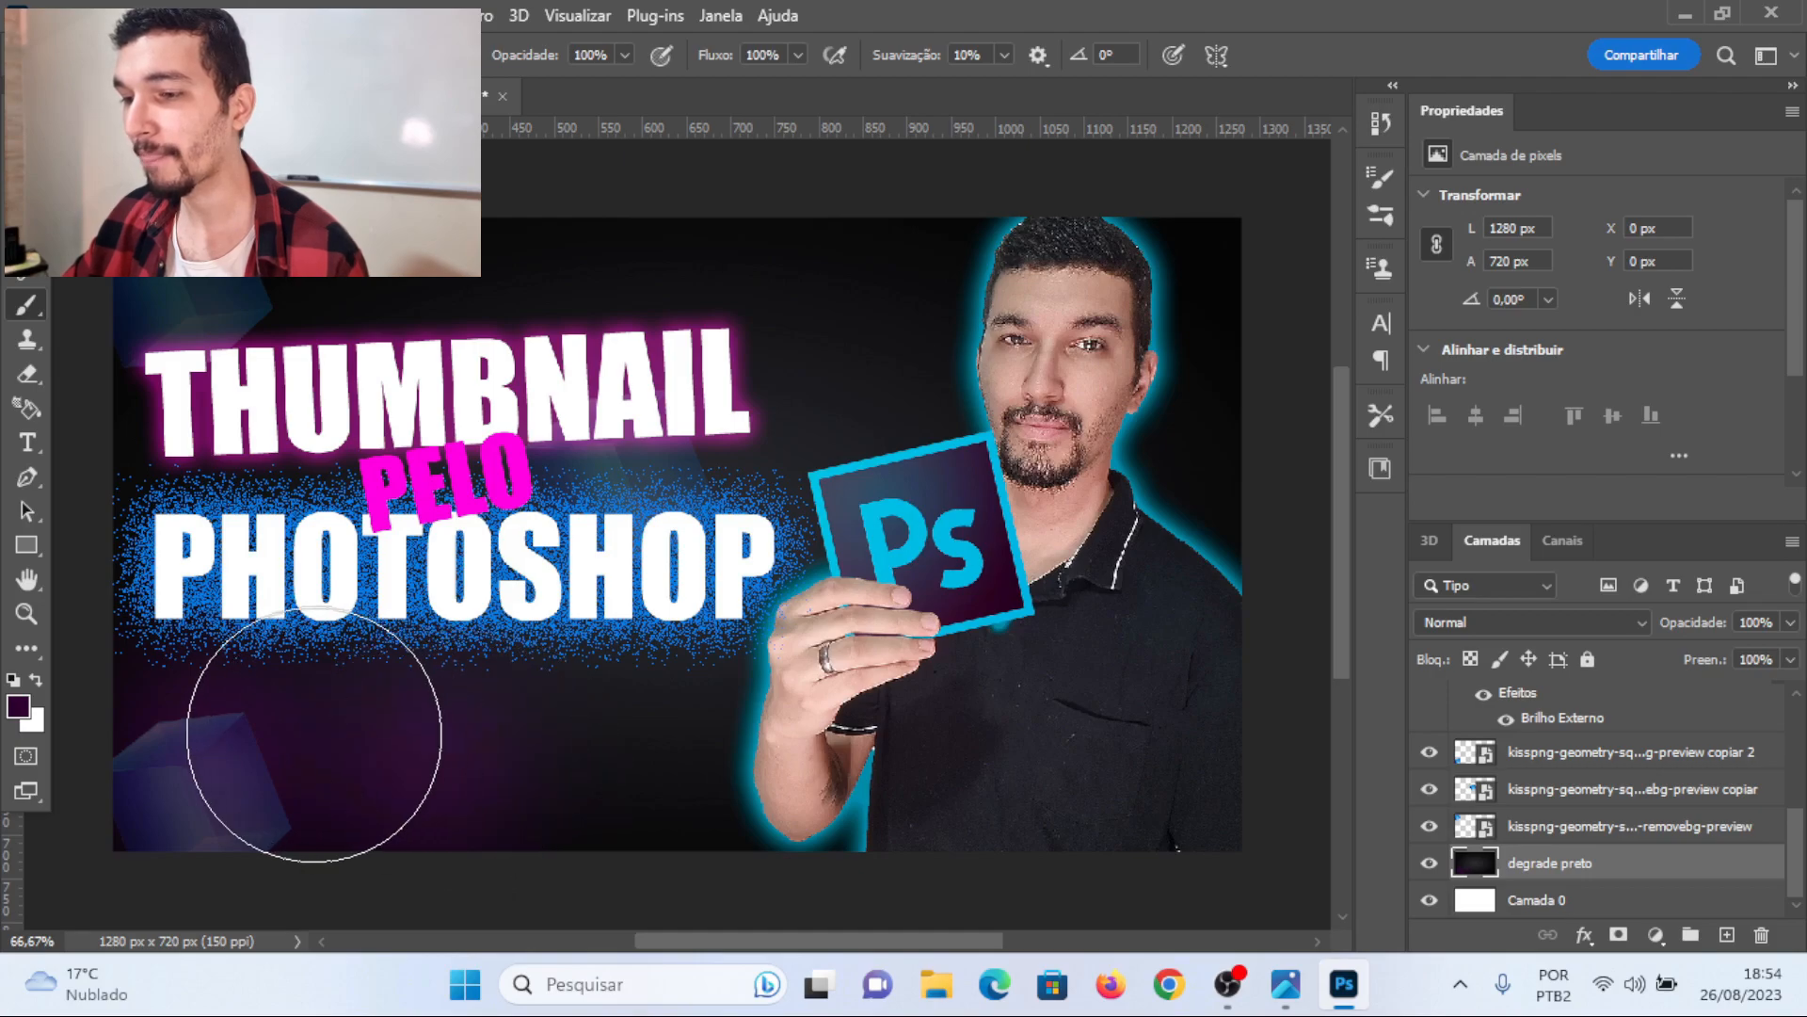
left_click(203, 337)
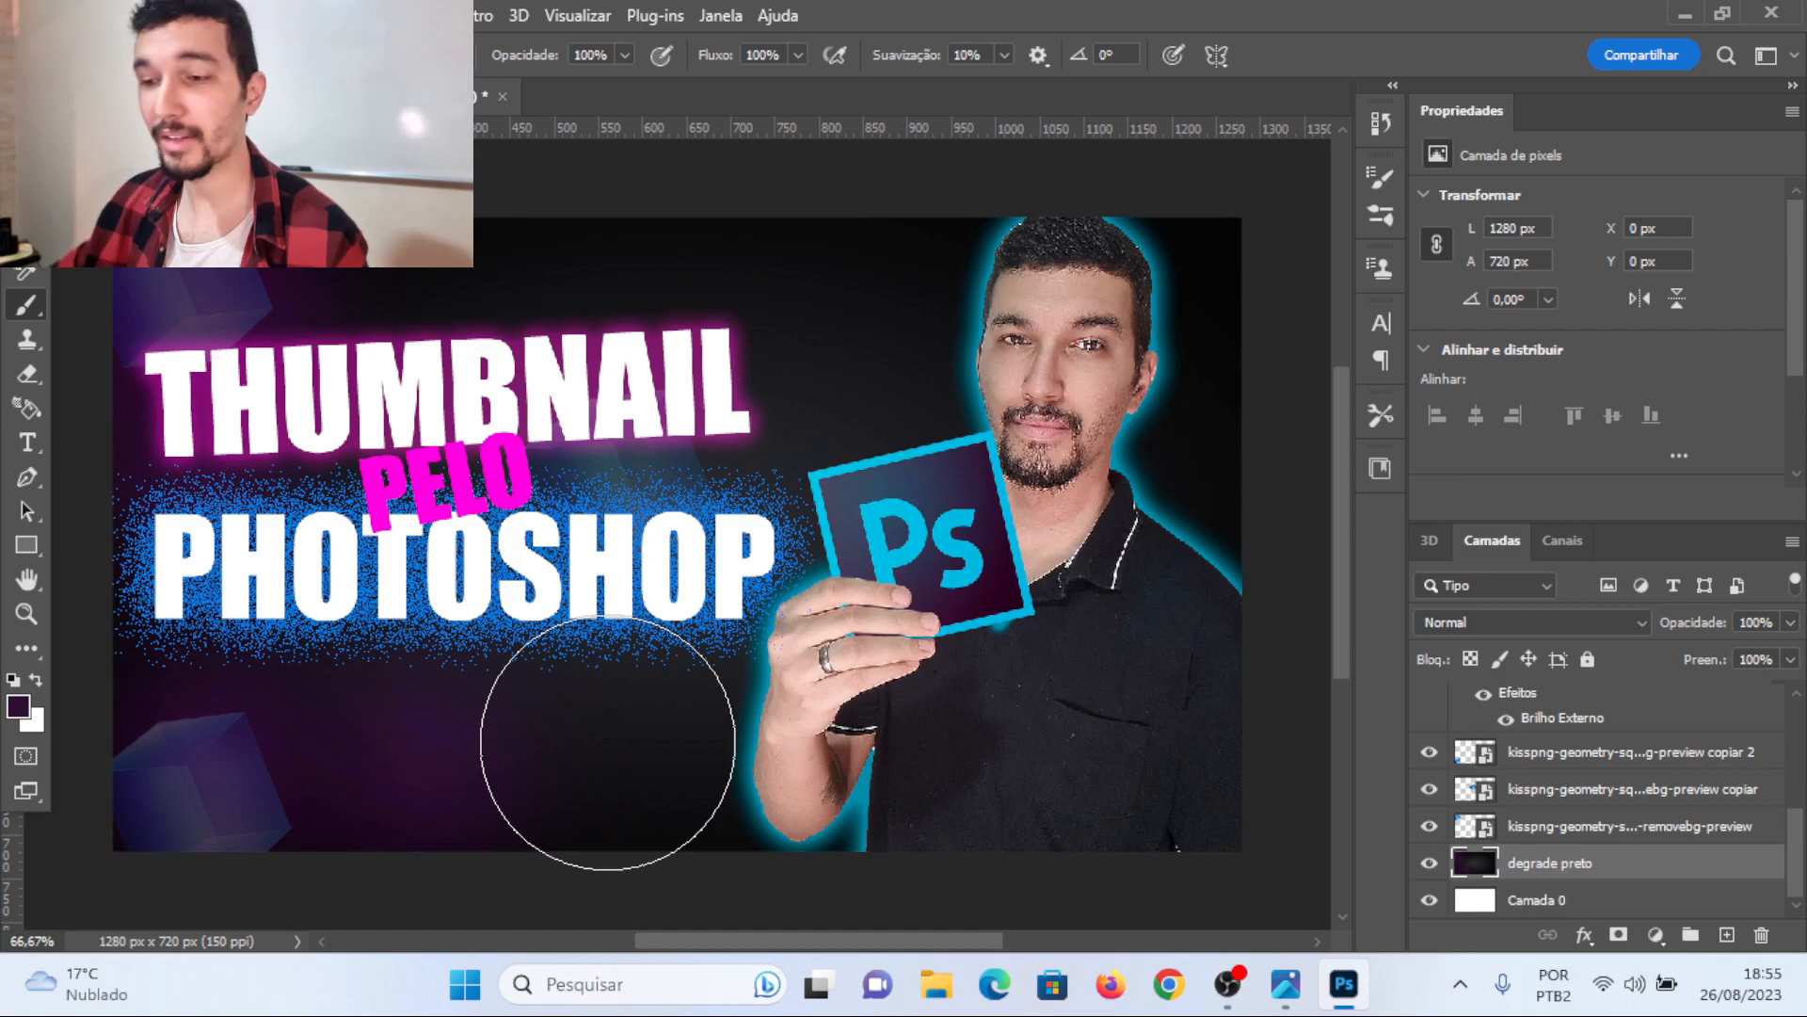
- Choose a dark teal foreground colour and paint it over the background around the man
left_click(25, 708)
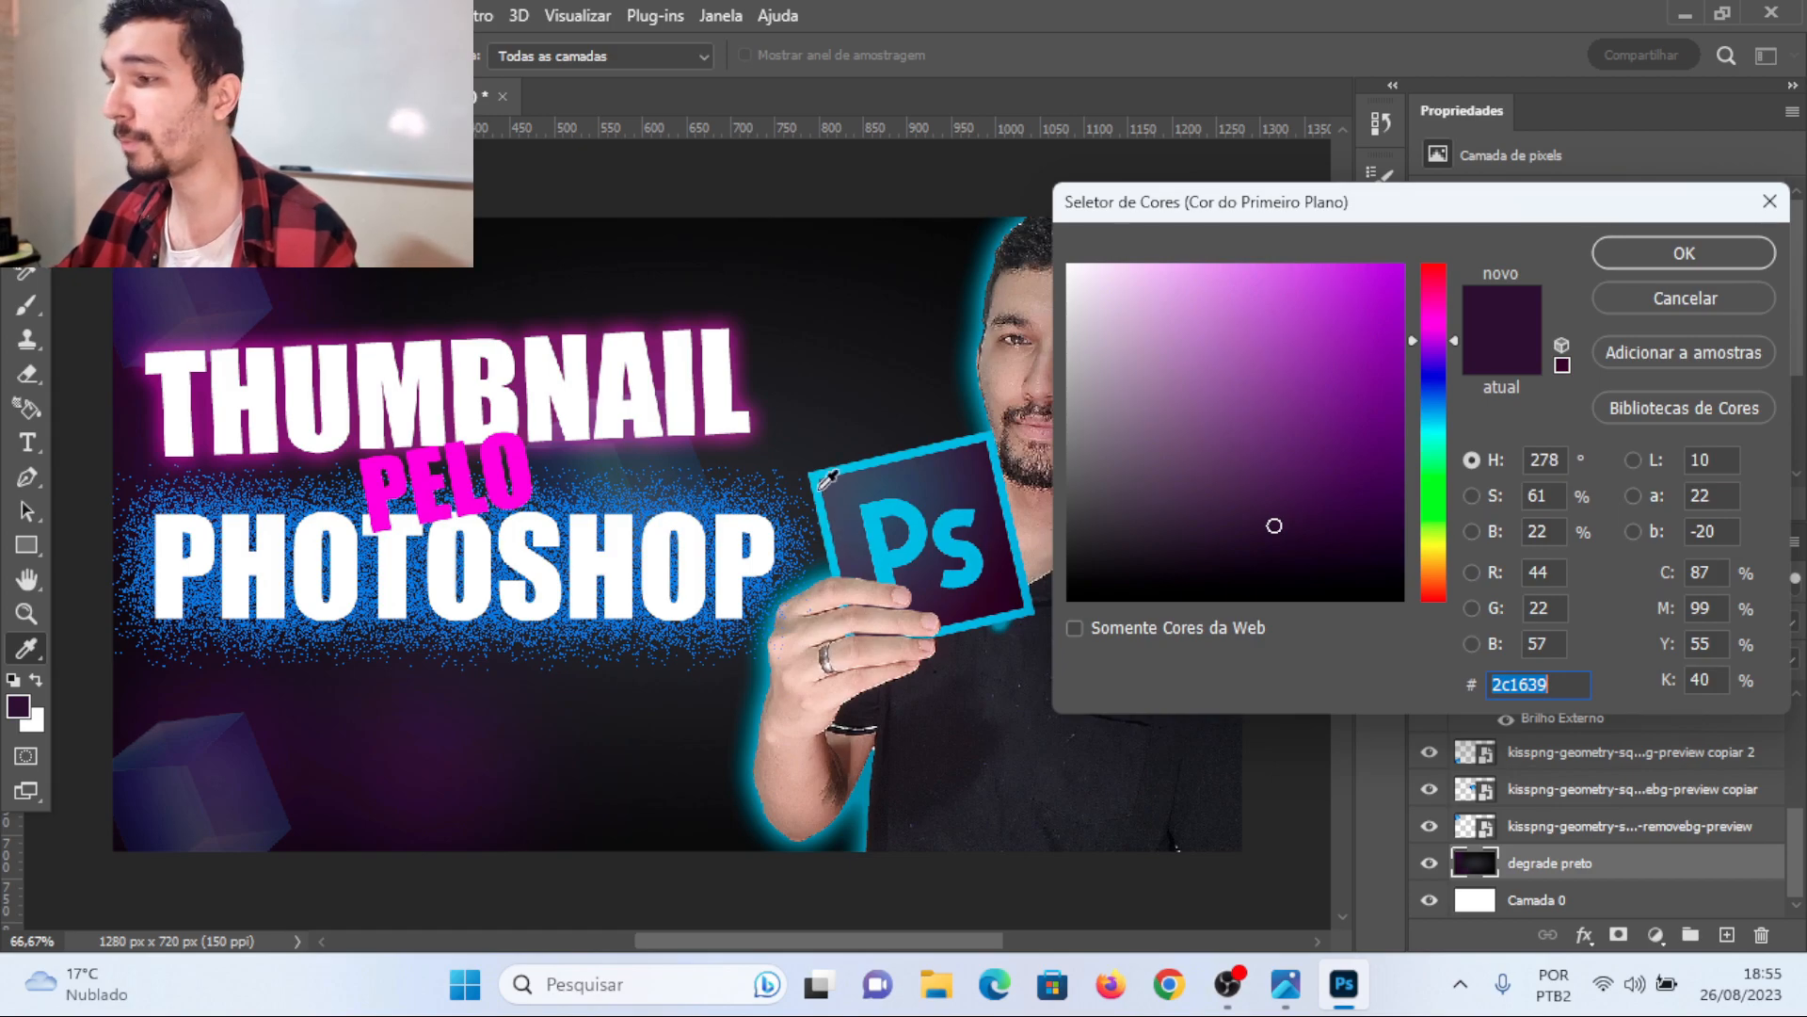
left_click(1630, 250)
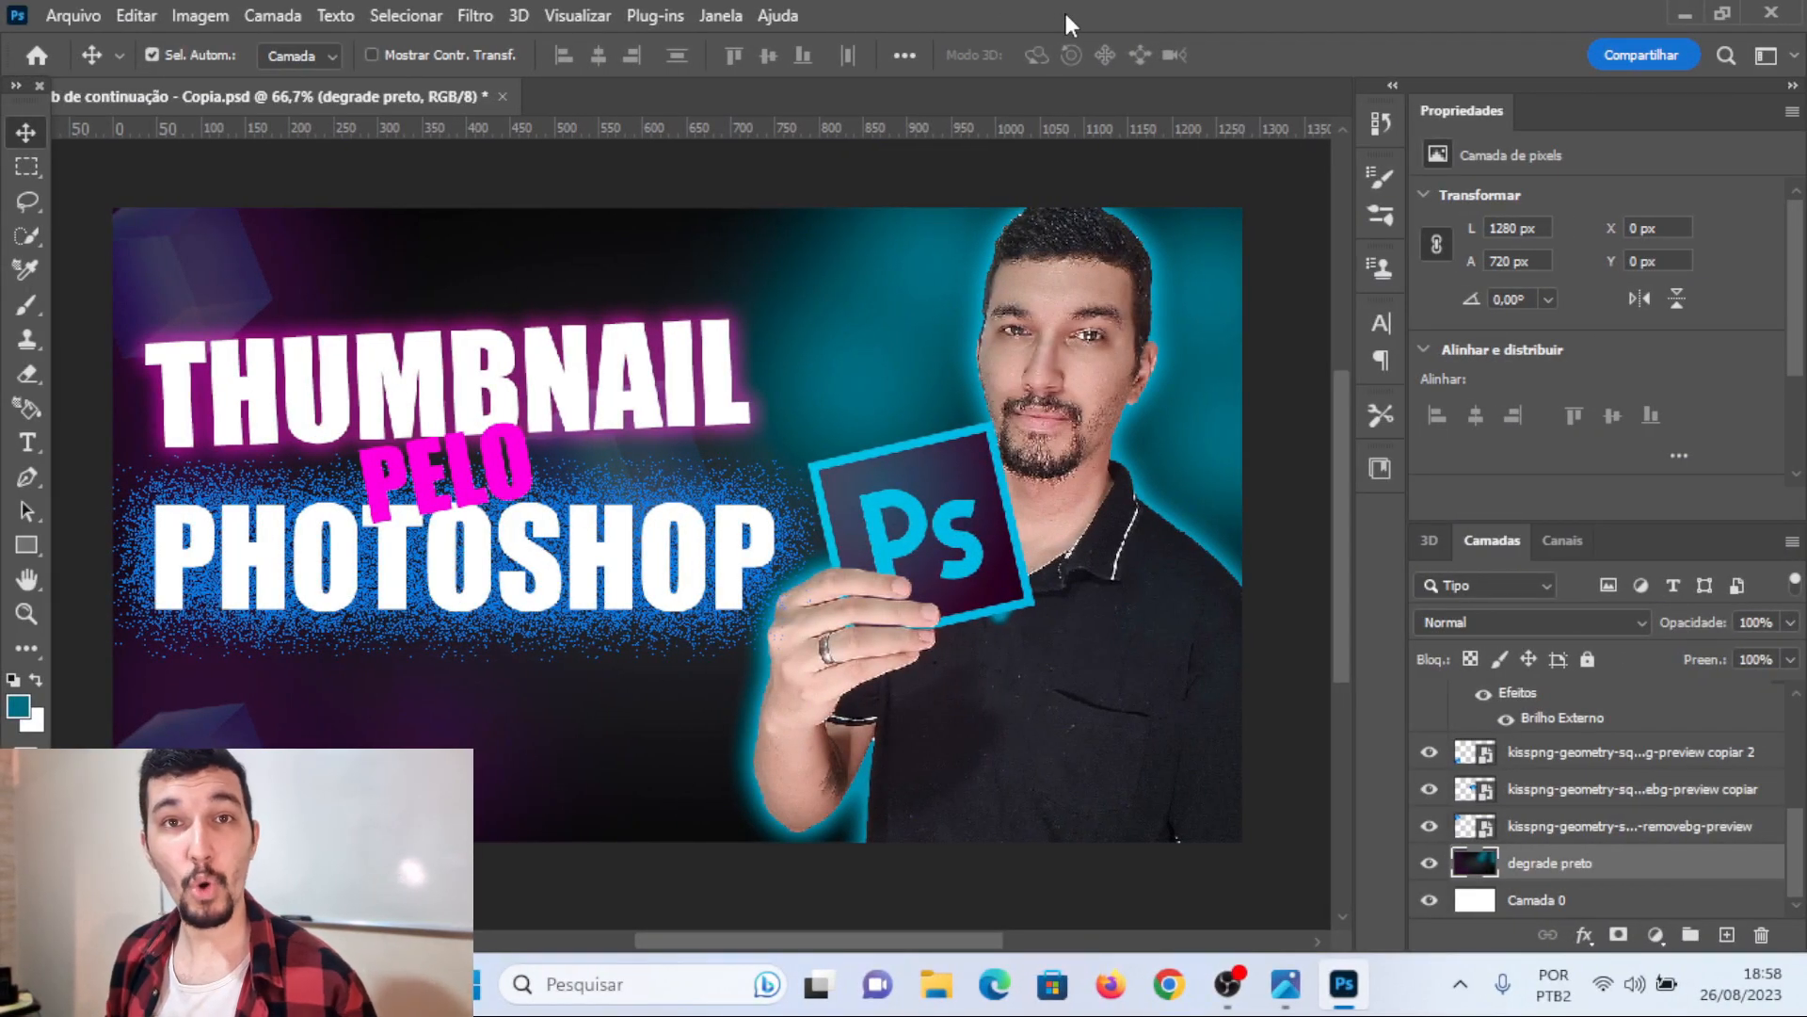
- Export the thumbnail with Save for Web (legacy) using the JPEG Alto preset, saving it to the desktop as thumb
left_click(91, 16)
mouse_move(352, 425)
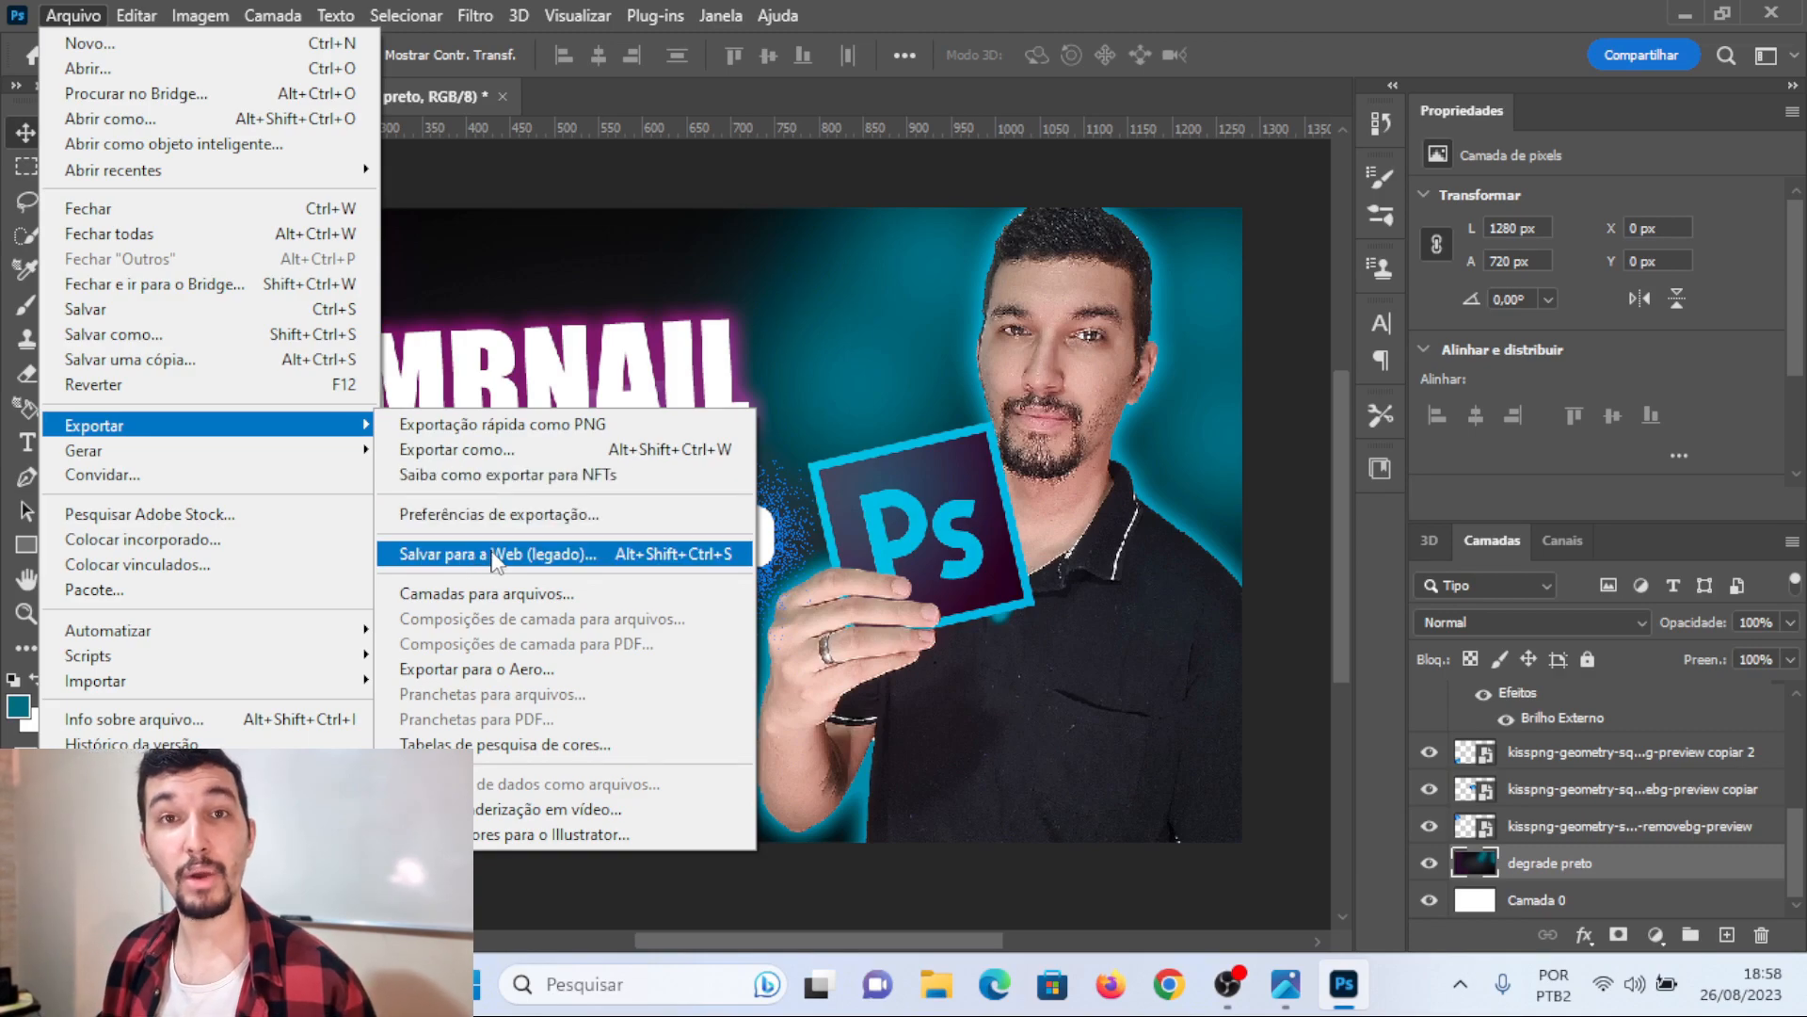
left_click(493, 555)
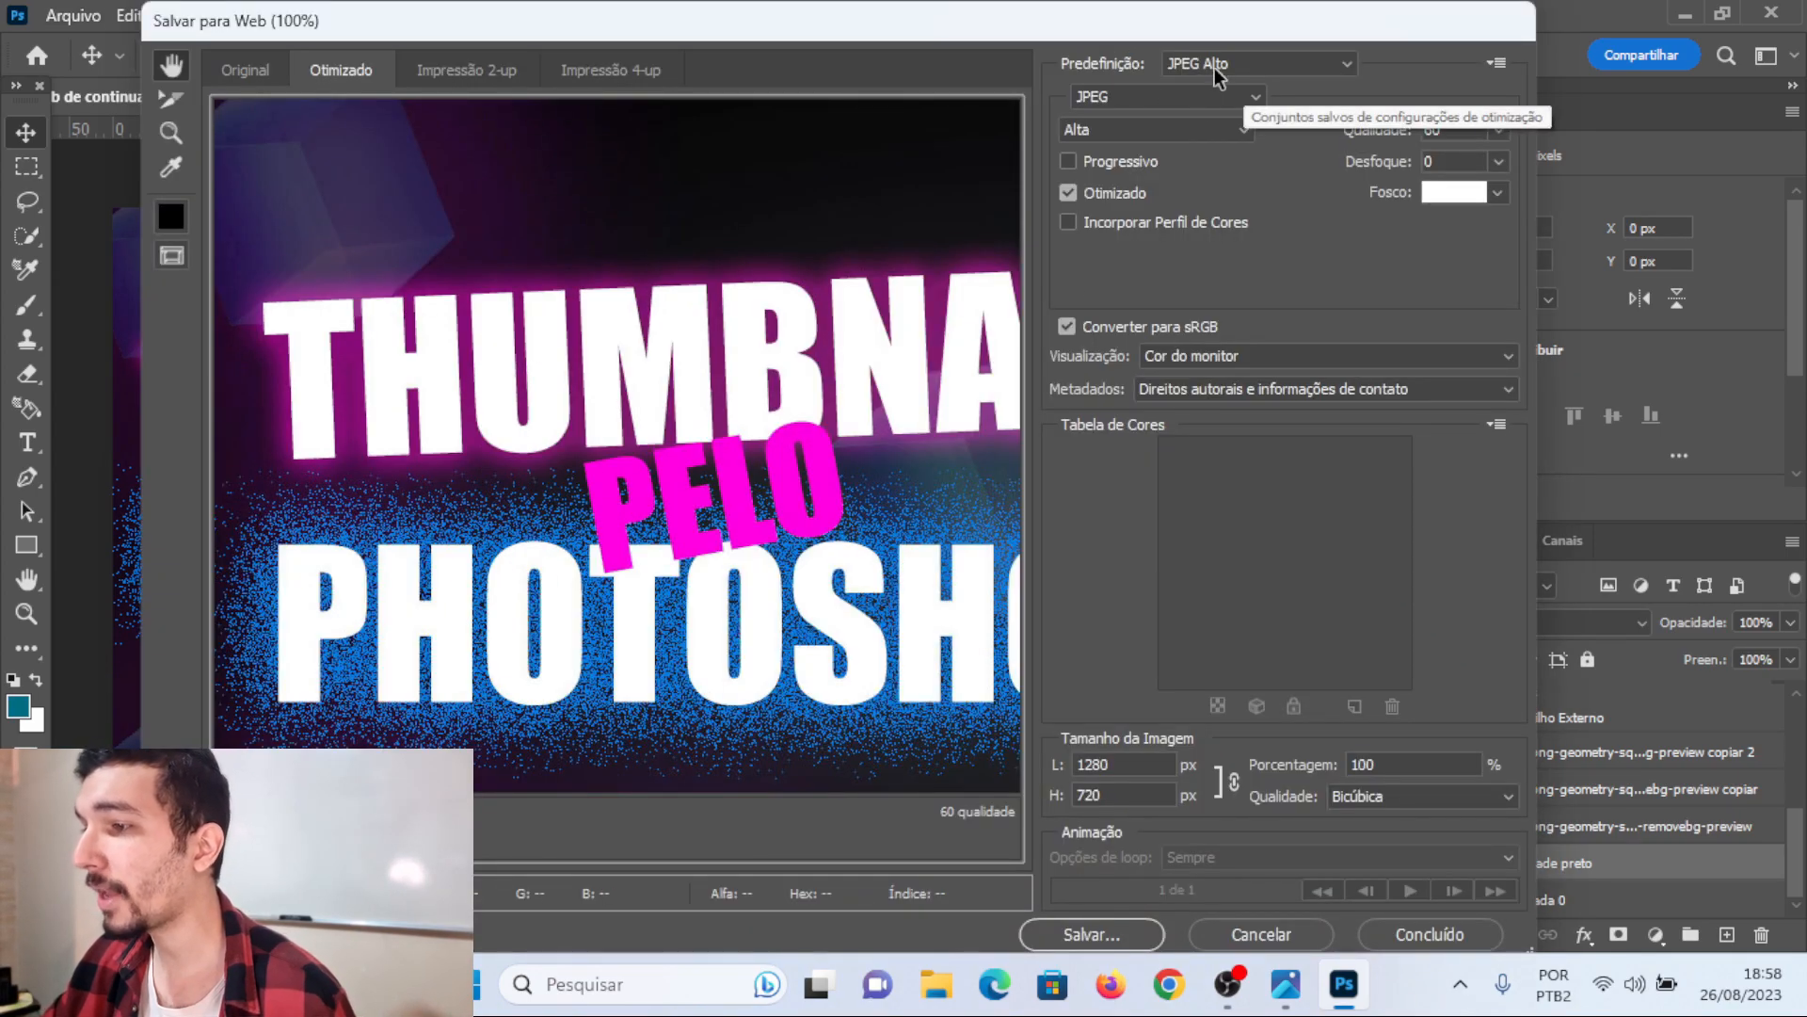
left_click(1167, 791)
left_click(1081, 944)
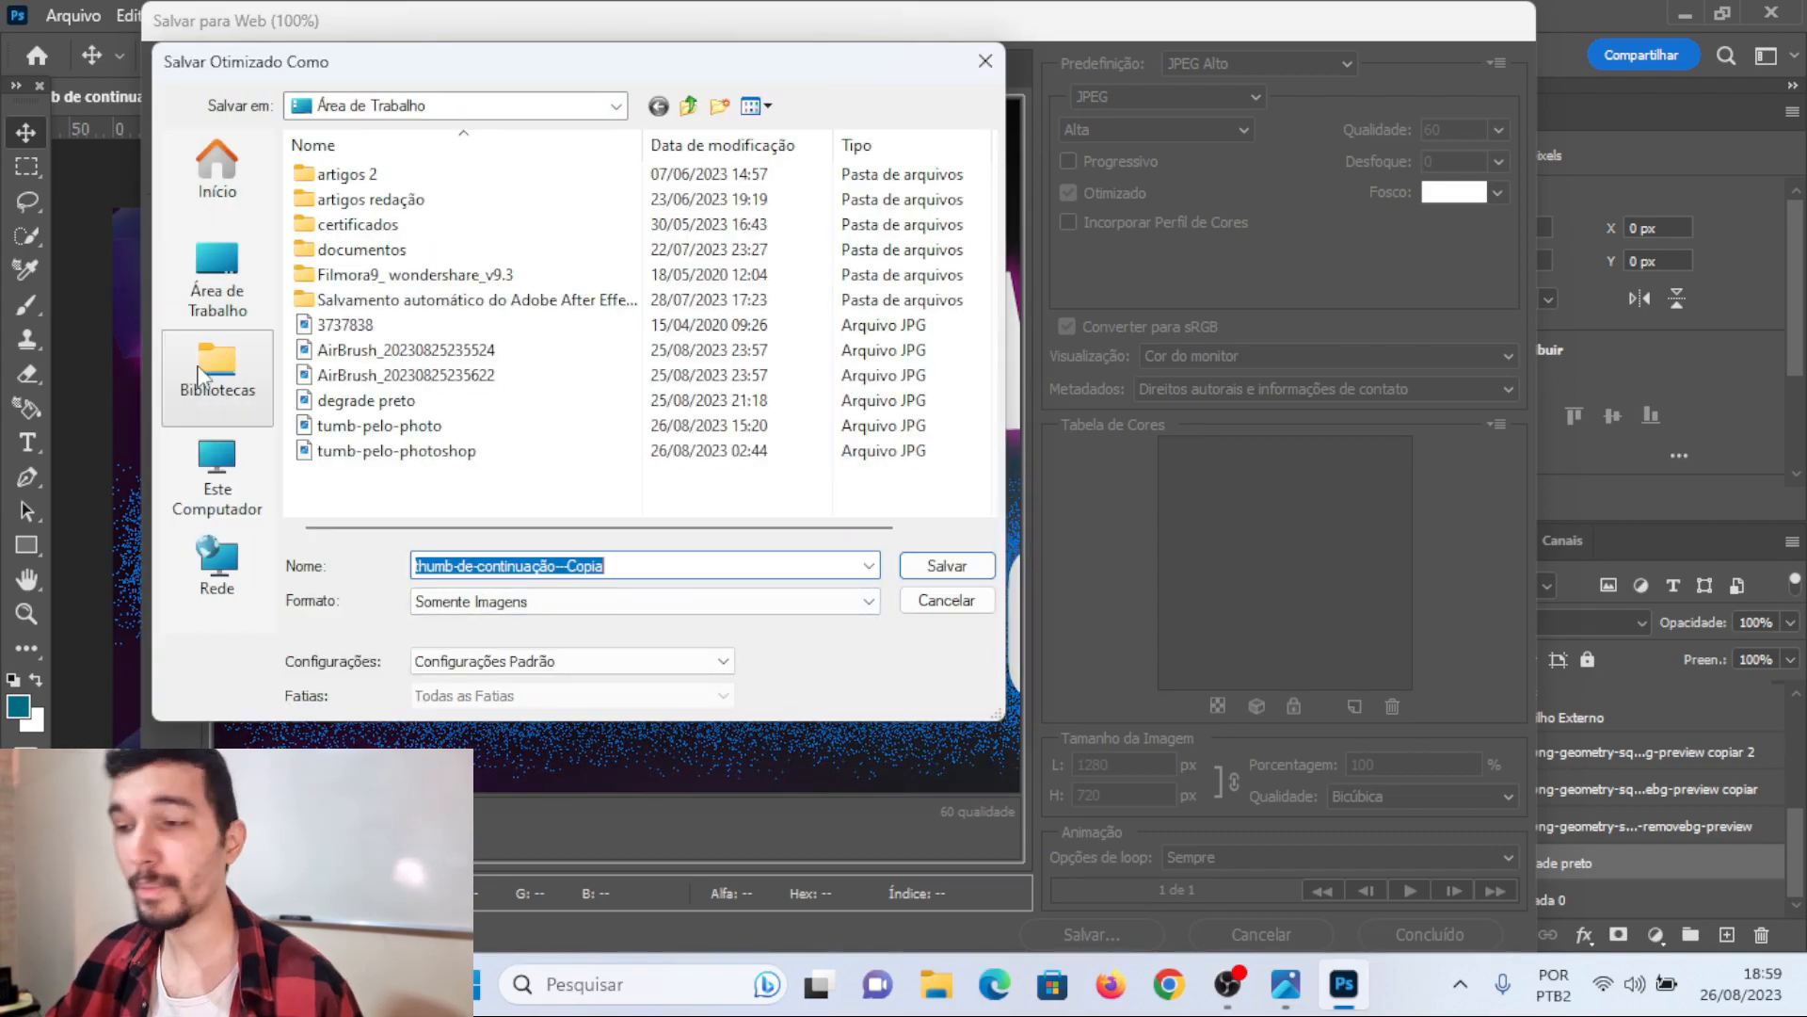
left_click(205, 281)
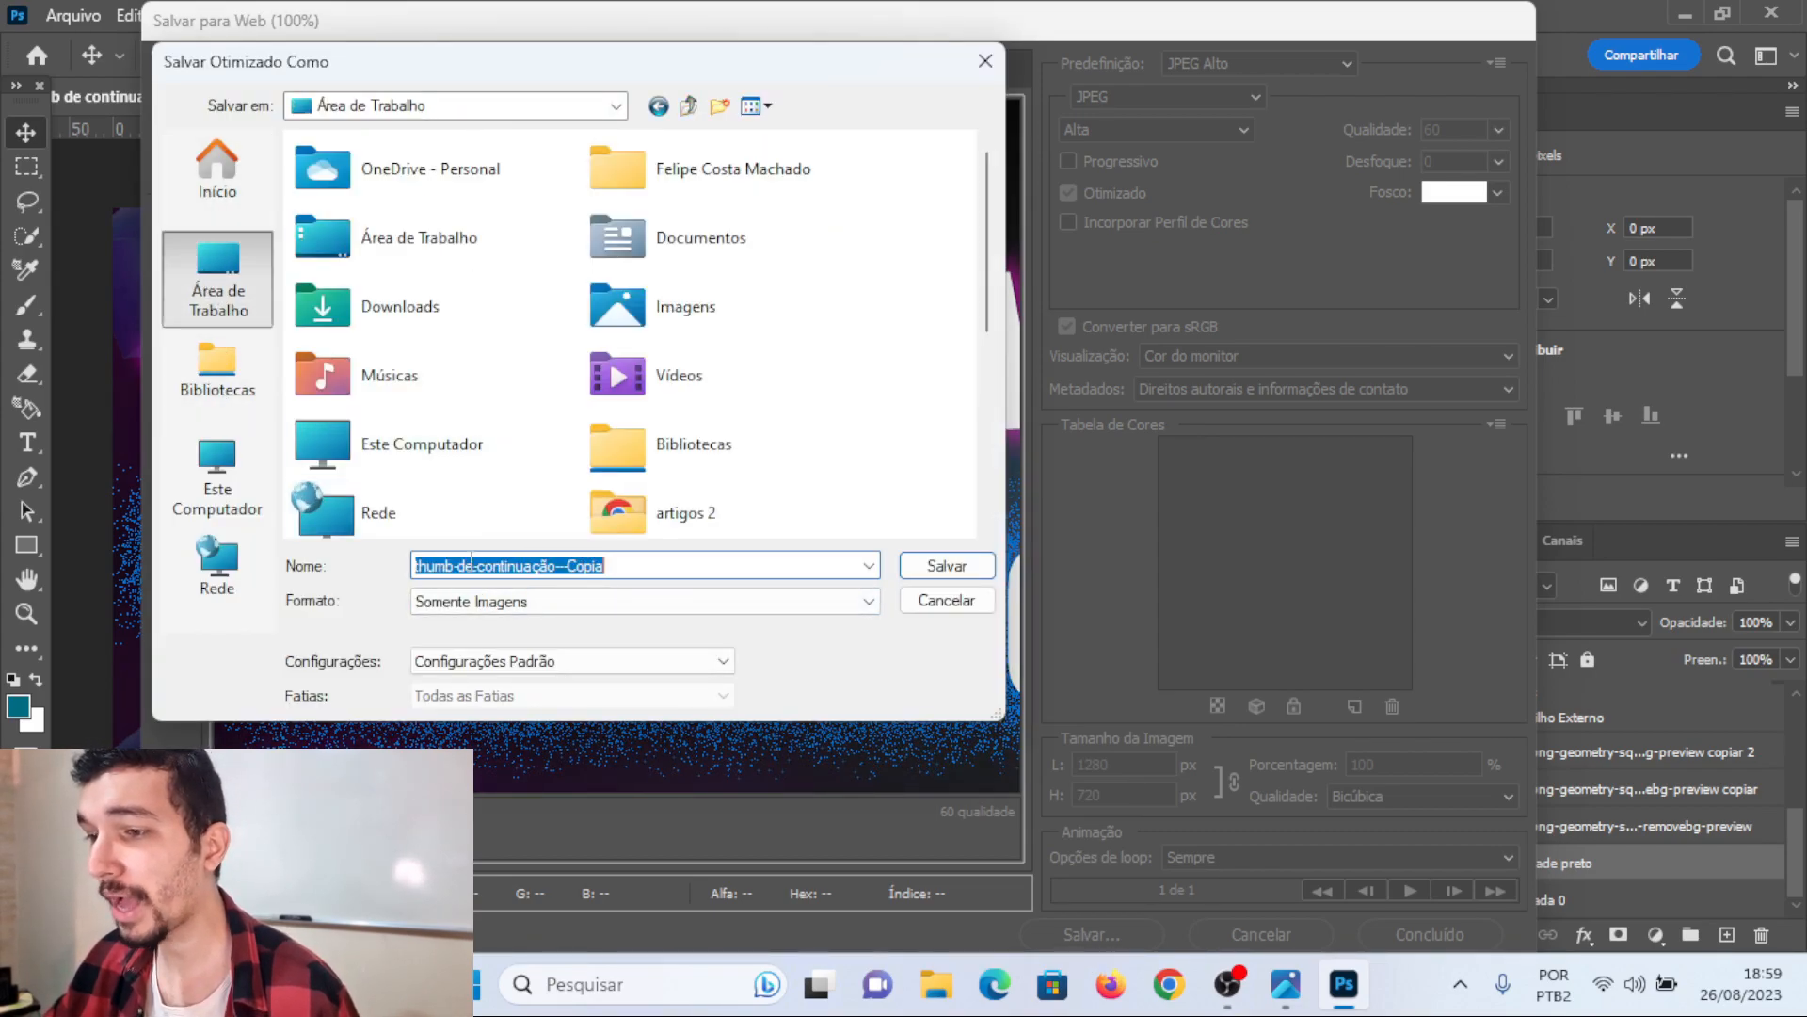
key("BackSpace")
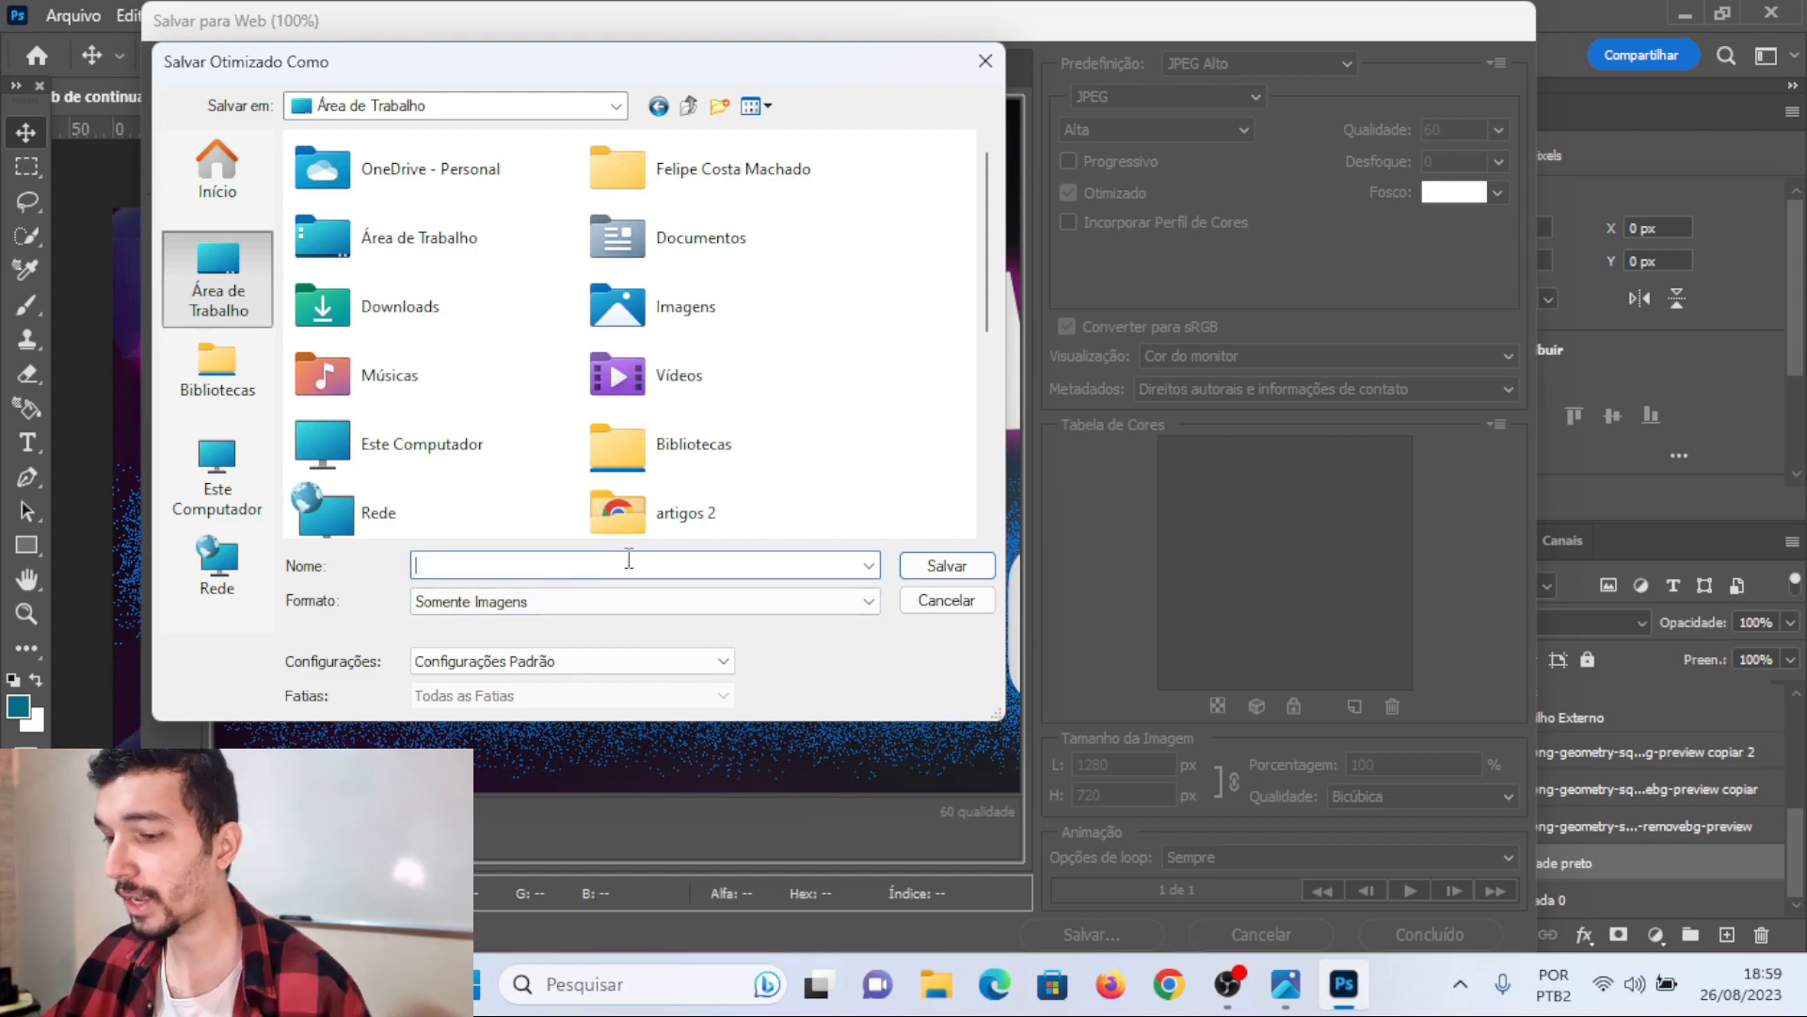
type("thumb")
left_click(948, 565)
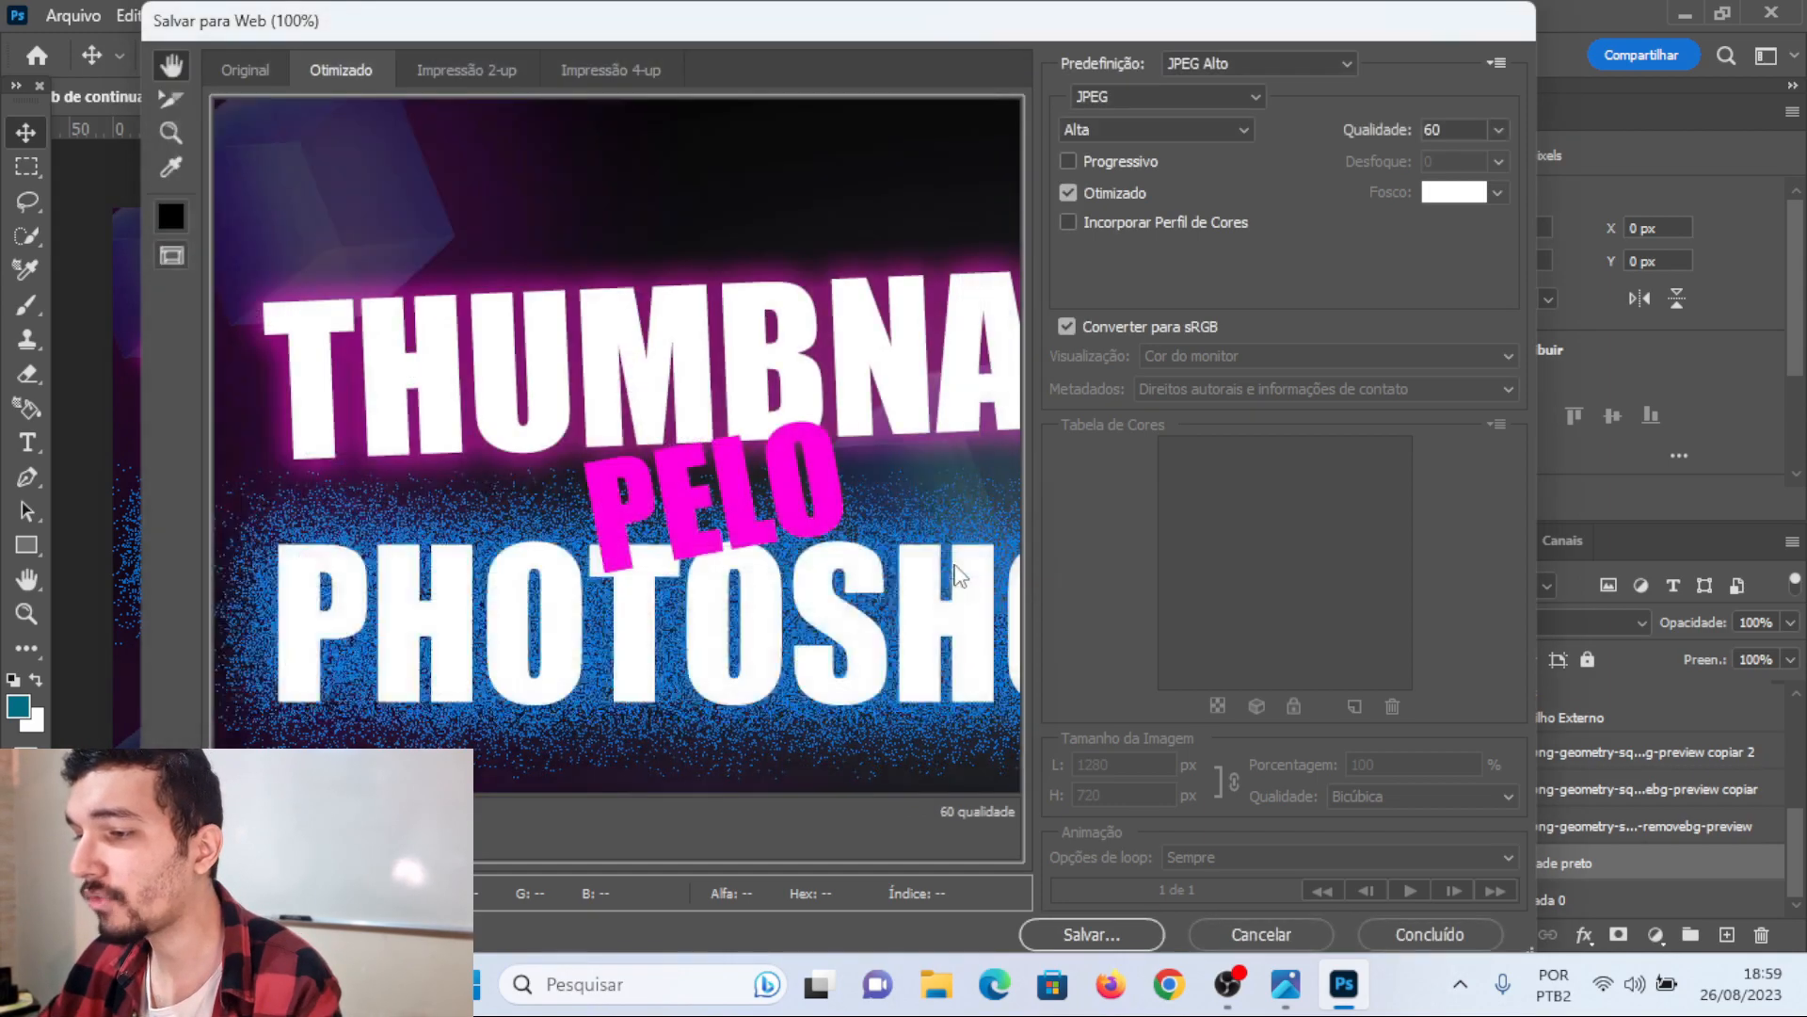